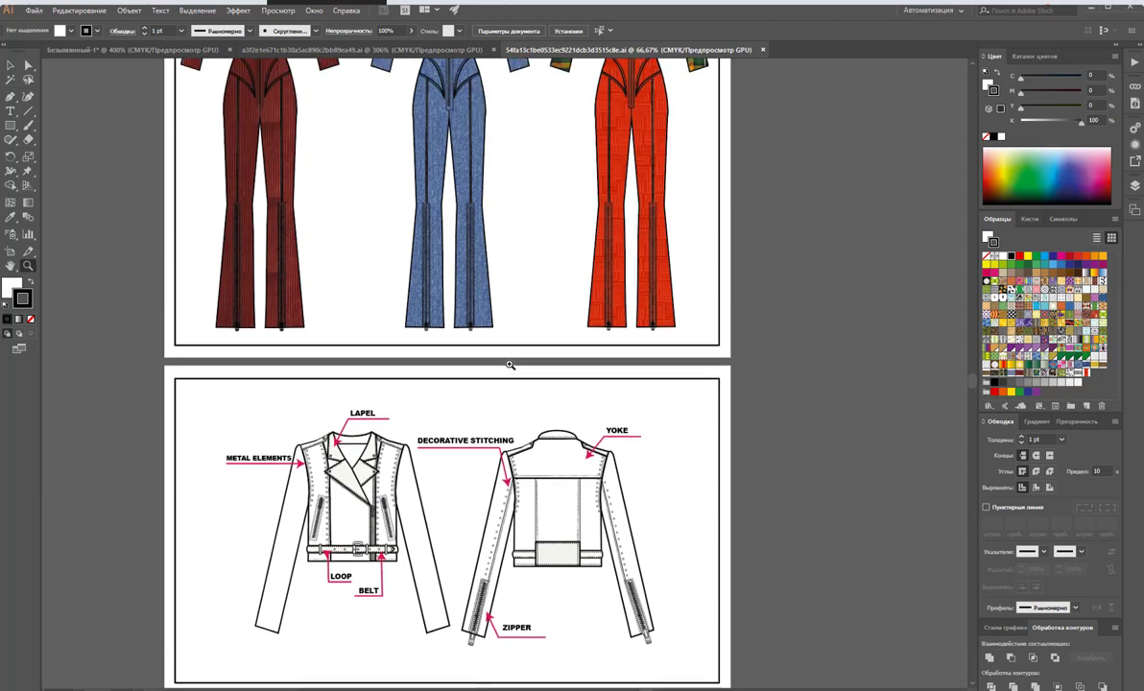
- Examine the artboards with the model figure, the three jacket and jeans colour variants and the labelled jacket sketch
{"action": "scroll", "coordinate": [509, 364], "scroll_direction": "up", "scroll_amount": 6}
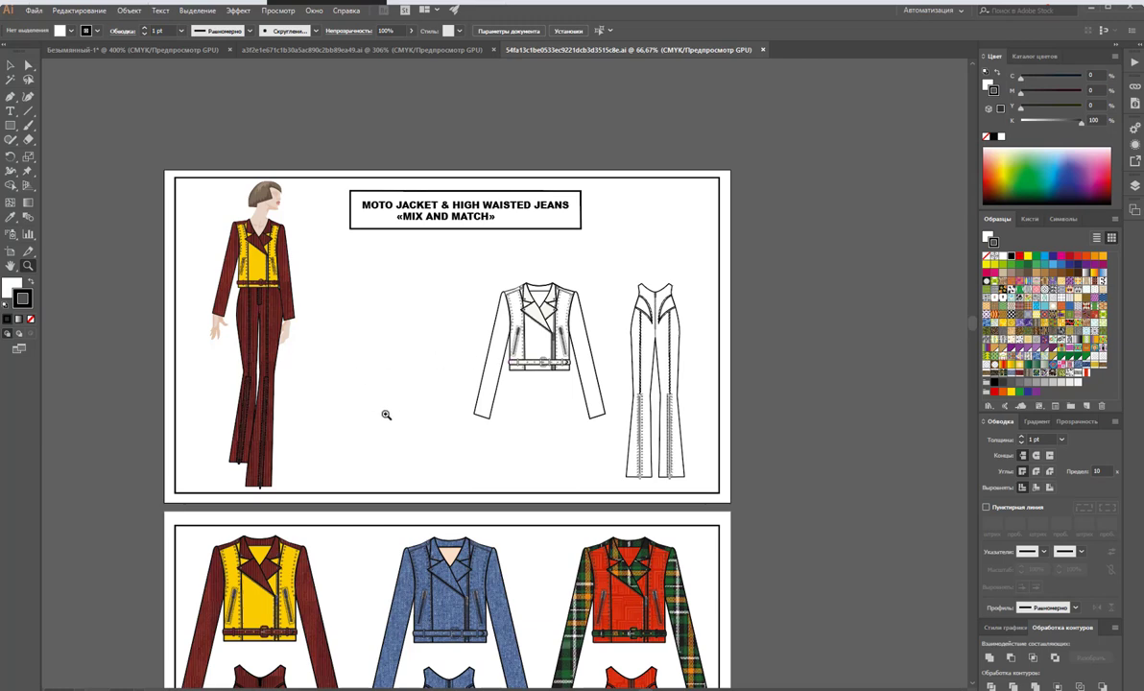
{"action": "scroll", "coordinate": [464, 438], "scroll_direction": "down", "scroll_amount": 2}
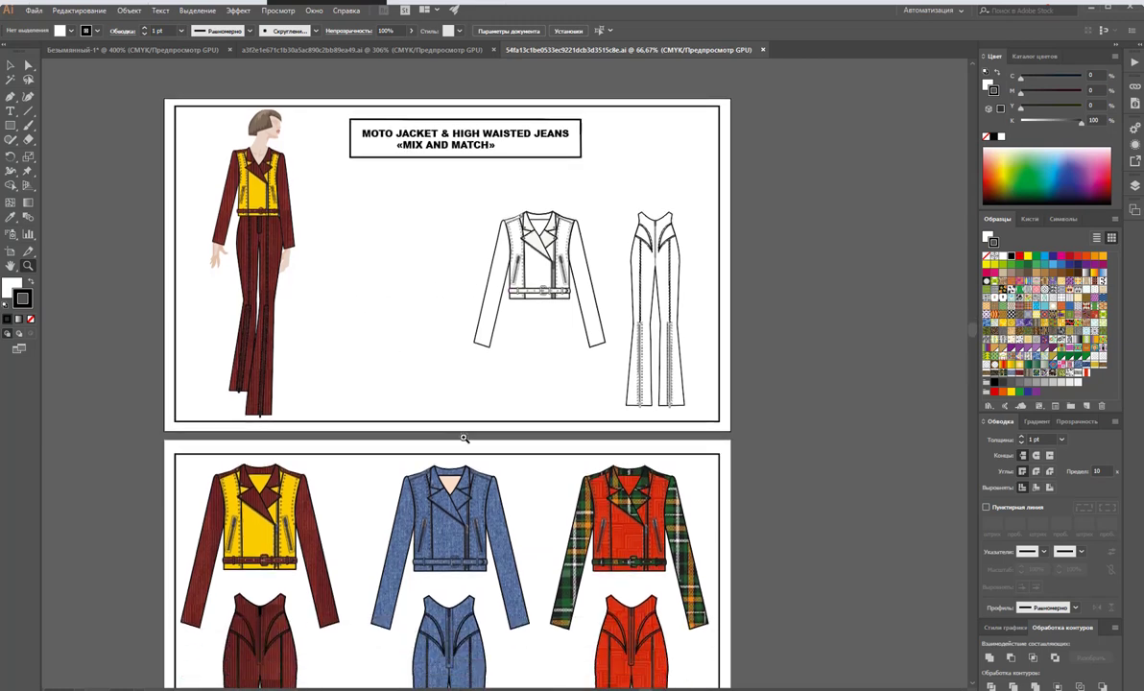
{"action": "scroll", "coordinate": [463, 438], "scroll_direction": "down", "scroll_amount": 2}
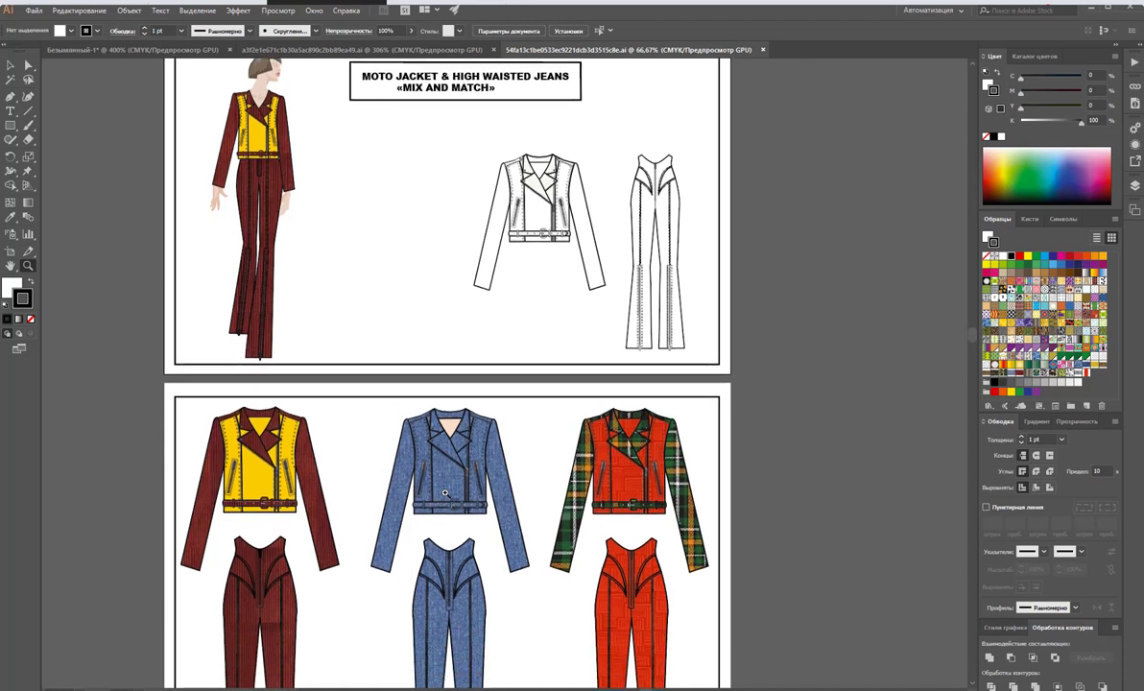
{"action": "scroll", "coordinate": [435, 494], "scroll_direction": "down", "scroll_amount": 1}
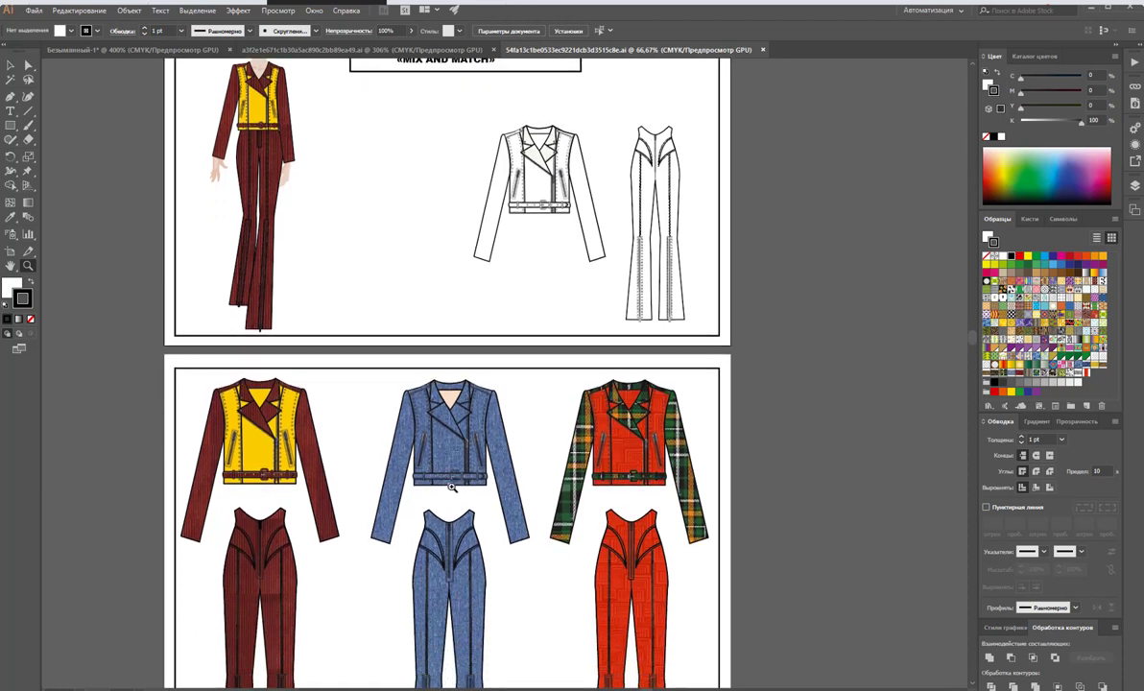
{"action": "scroll", "coordinate": [451, 487], "scroll_direction": "down", "scroll_amount": 8}
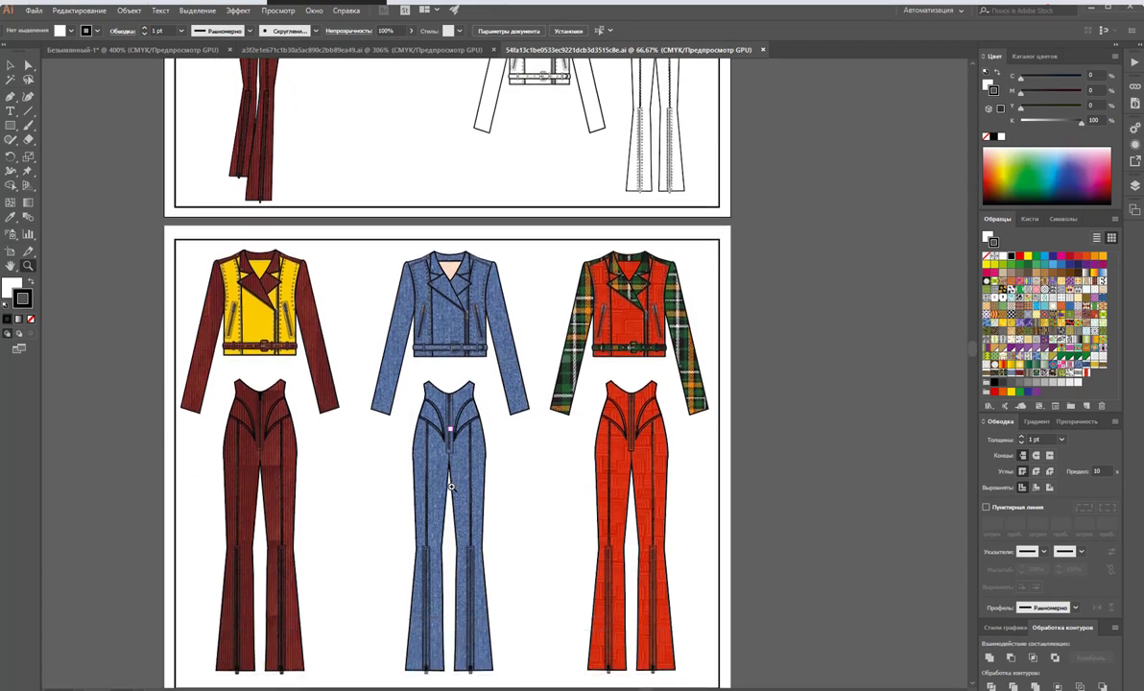
{"action": "scroll", "coordinate": [451, 486], "scroll_direction": "down", "scroll_amount": 14}
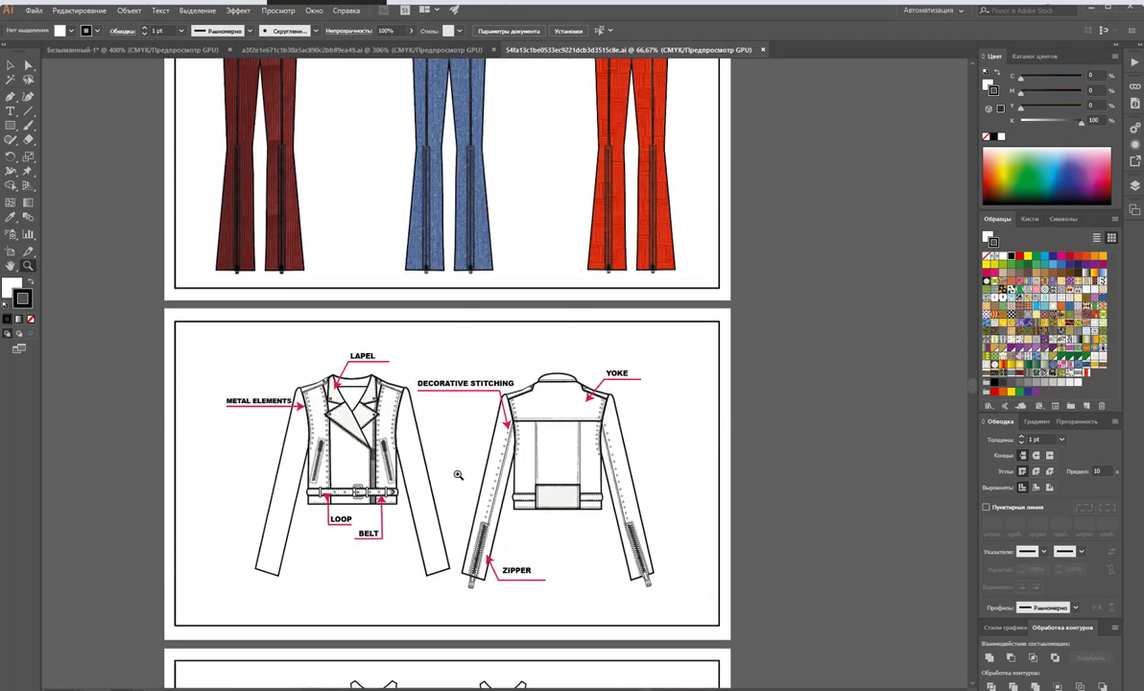
{"action": "scroll", "coordinate": [460, 469], "scroll_direction": "up", "scroll_amount": 10}
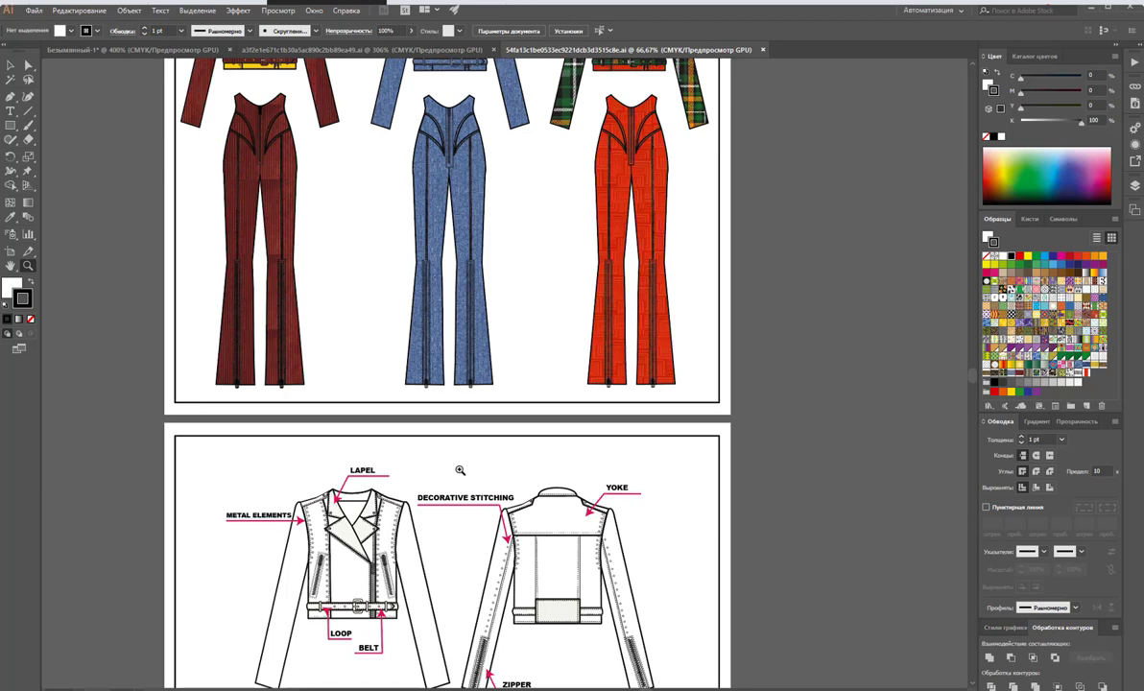
{"action": "scroll", "coordinate": [460, 470], "scroll_direction": "up", "scroll_amount": 1}
{"action": "scroll", "coordinate": [459, 469], "scroll_direction": "down", "scroll_amount": 3}
{"action": "scroll", "coordinate": [460, 469], "scroll_direction": "up", "scroll_amount": 4}
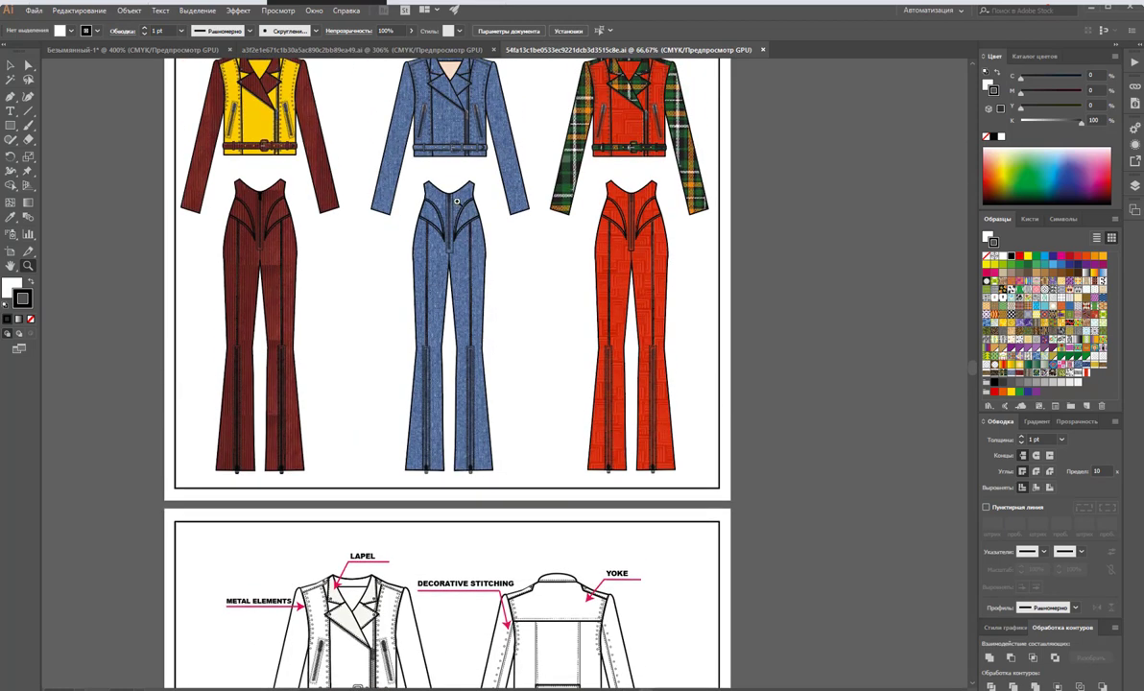
{"action": "scroll", "coordinate": [454, 232], "scroll_direction": "up", "scroll_amount": 4}
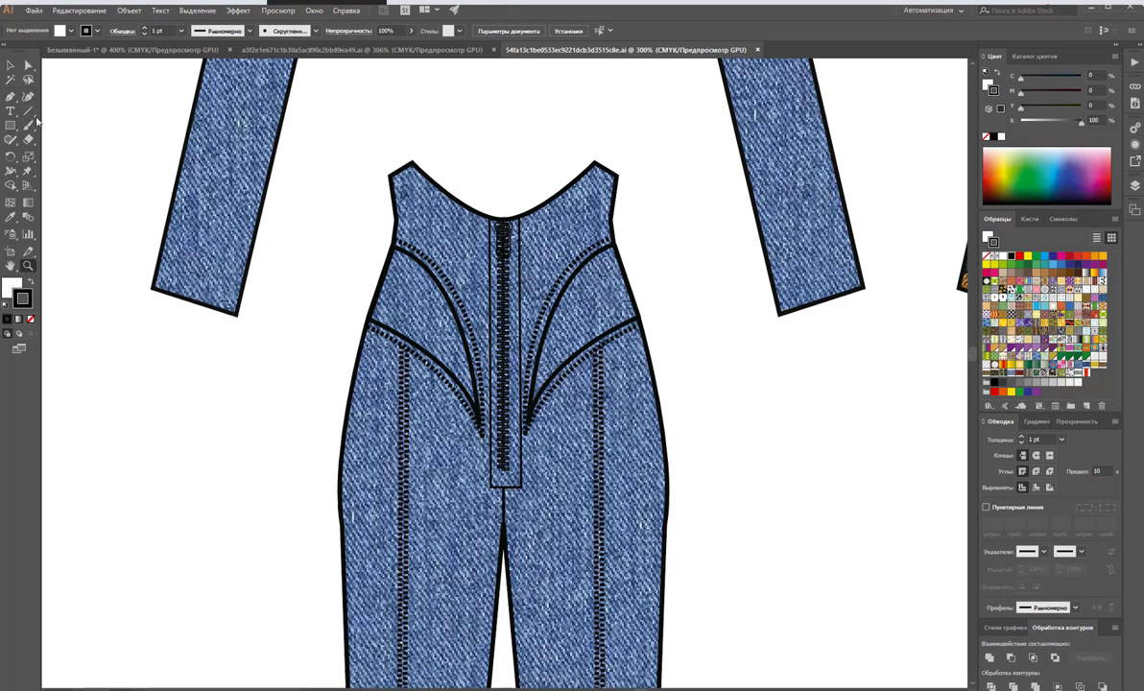
- Narrow the fly outline around the front zipper of the blue denim jeans by shifting its two right corner points slightly inward
{"action": "left_click", "coordinate": [28, 65]}
{"action": "left_click", "coordinate": [520, 487]}
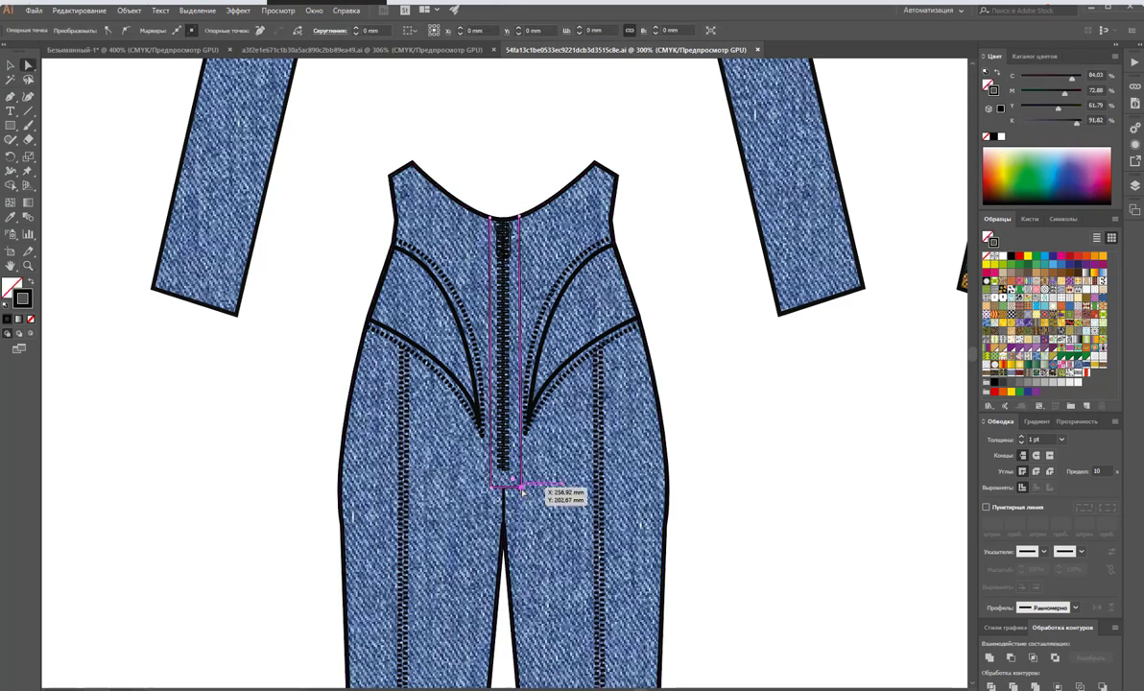
{"action": "left_click_drag", "start_coordinate": [520, 487], "coordinate": [517, 488]}
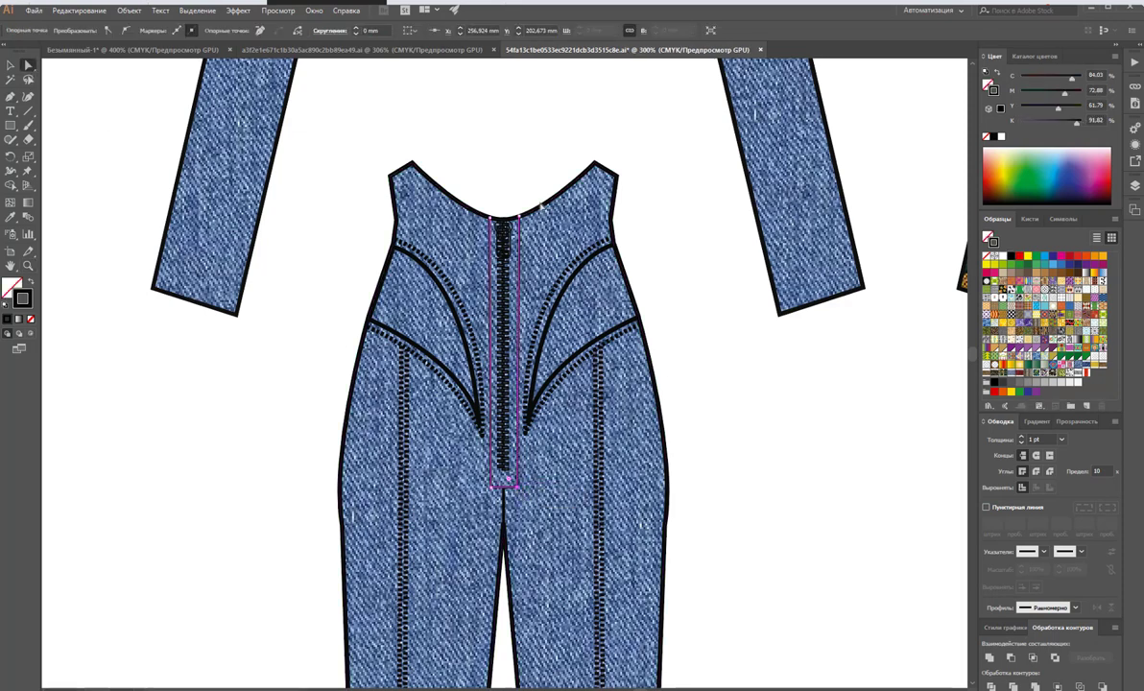
{"action": "left_click_drag", "start_coordinate": [519, 214], "coordinate": [516, 218]}
{"action": "left_click", "coordinate": [661, 245]}
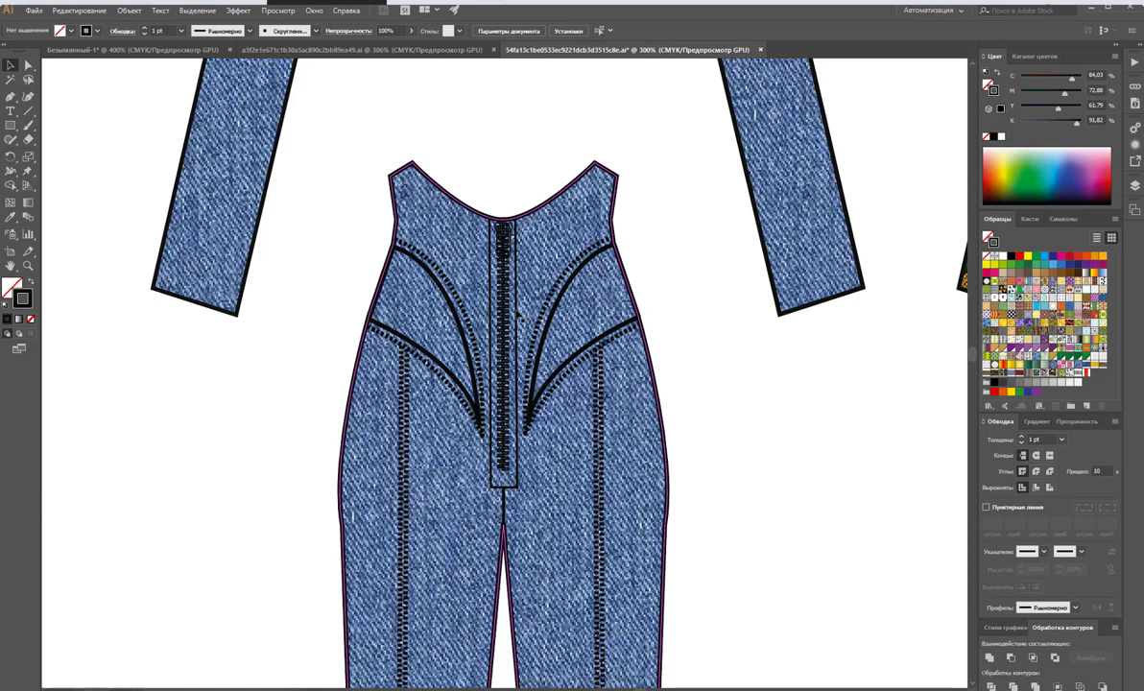
{"action": "left_click", "coordinate": [518, 341]}
{"action": "left_click", "coordinate": [684, 293]}
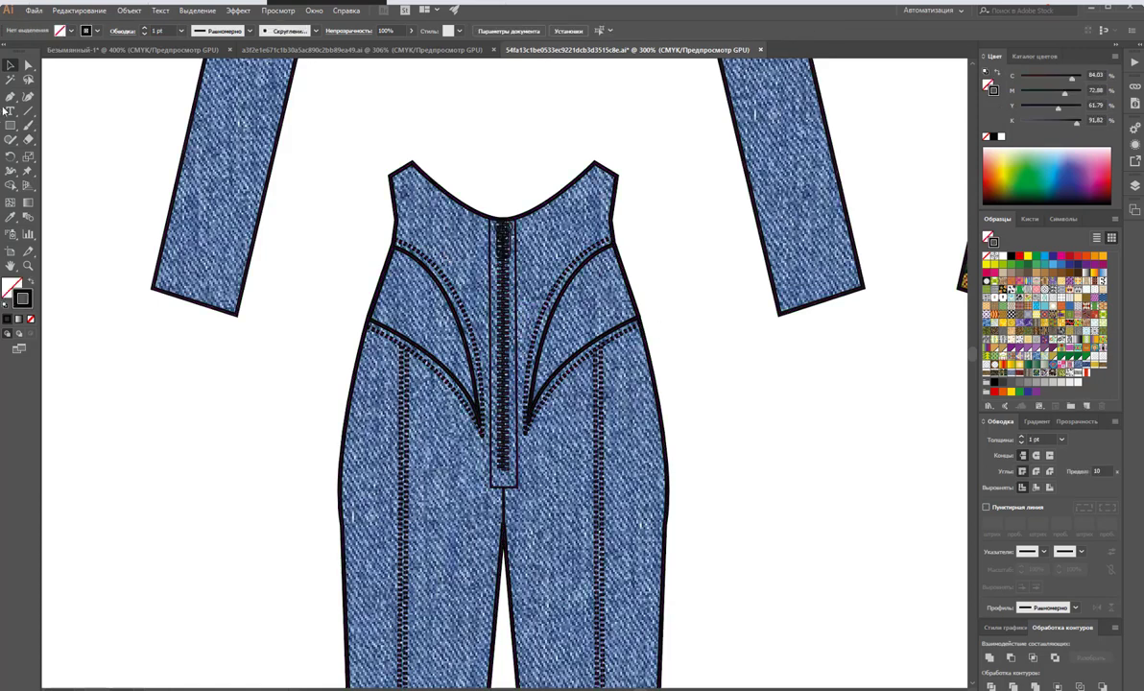
- Copy the dashed leg stitching style onto the fly outline of the denim jeans with the Eyedropper and remove the outline's fill
{"action": "left_click", "coordinate": [29, 65]}
{"action": "left_click", "coordinate": [495, 444]}
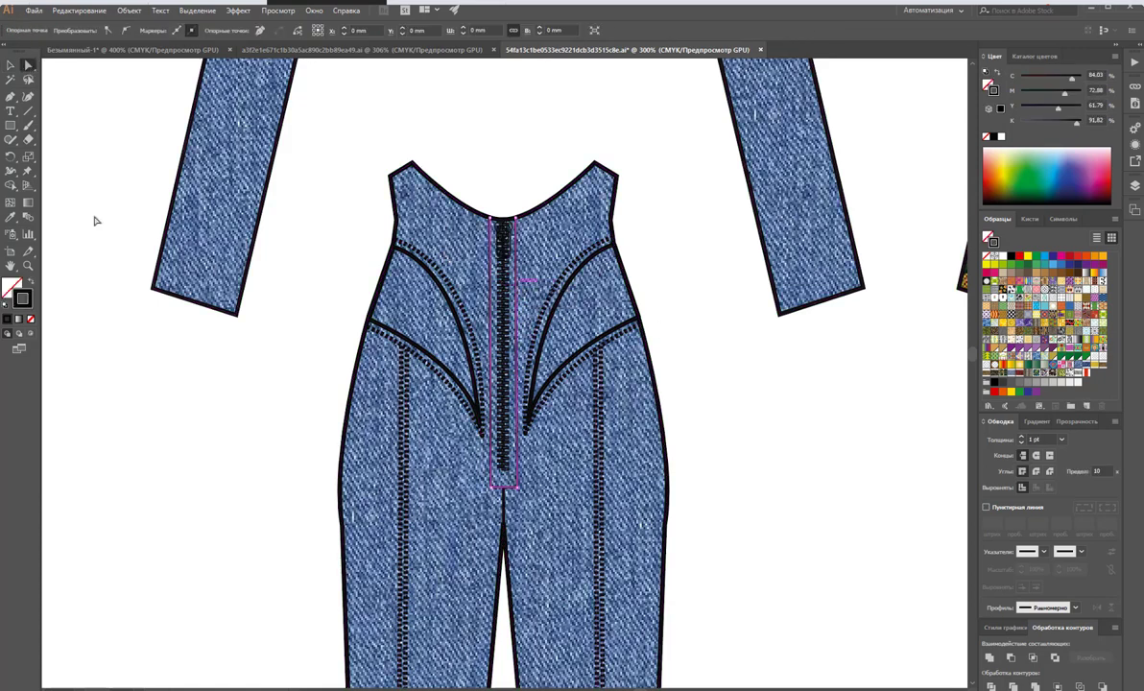
{"action": "left_click", "coordinate": [11, 217]}
{"action": "left_click", "coordinate": [403, 421]}
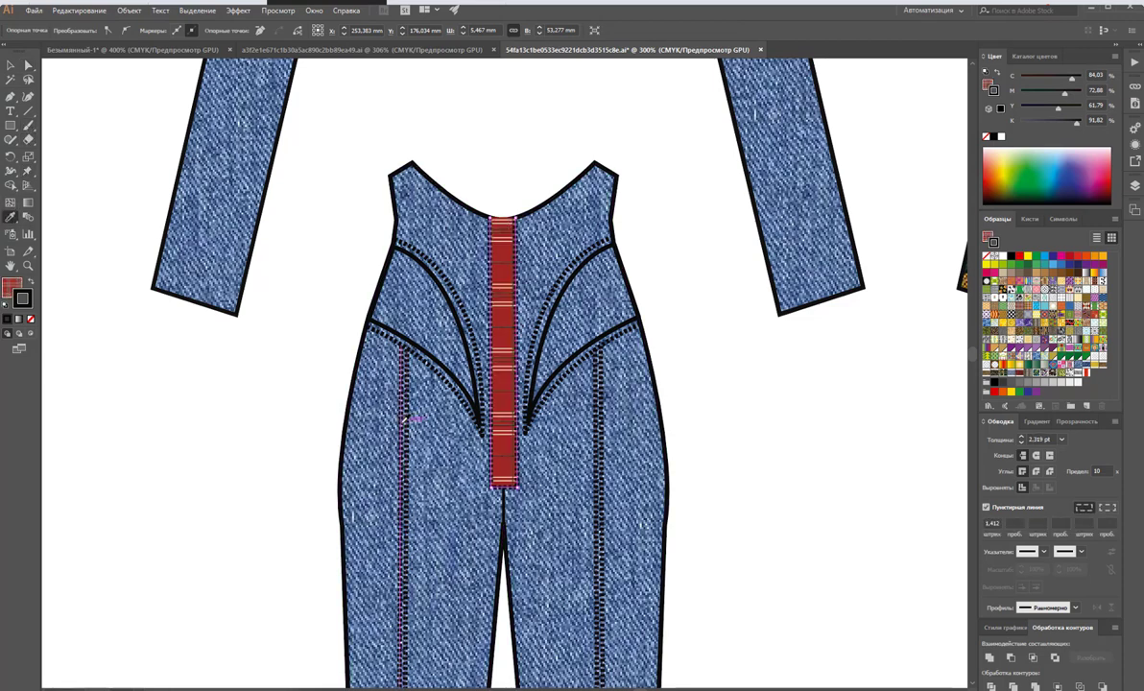
{"action": "left_click", "coordinate": [14, 292]}
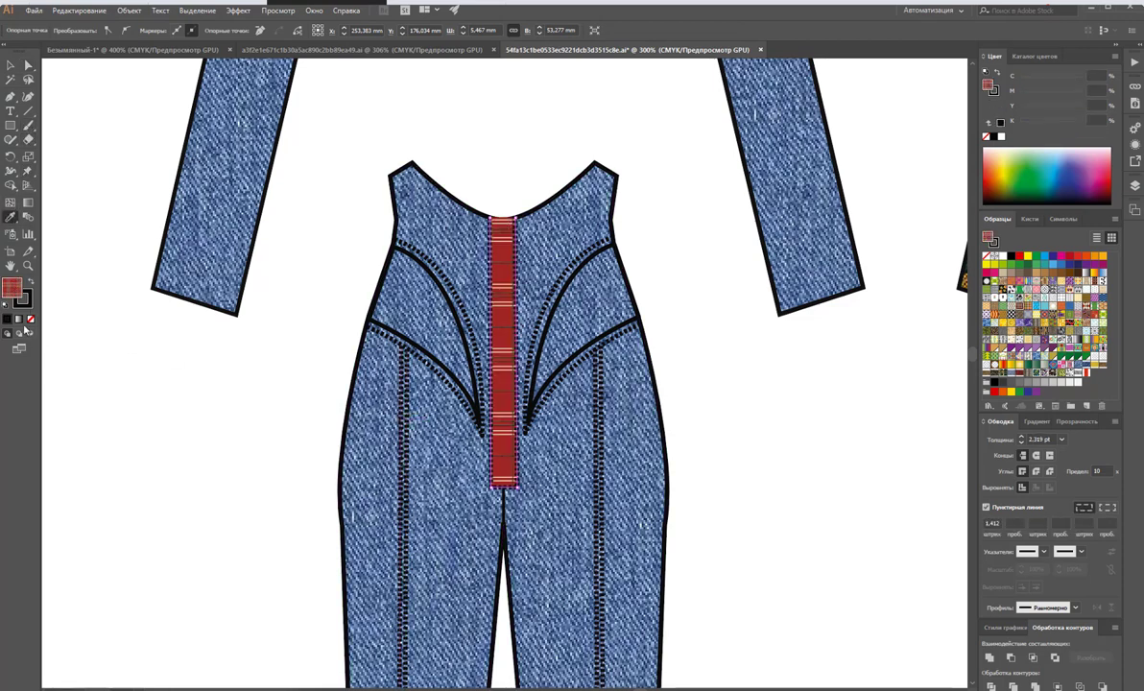
{"action": "left_click", "coordinate": [31, 319]}
{"action": "left_click", "coordinate": [11, 64]}
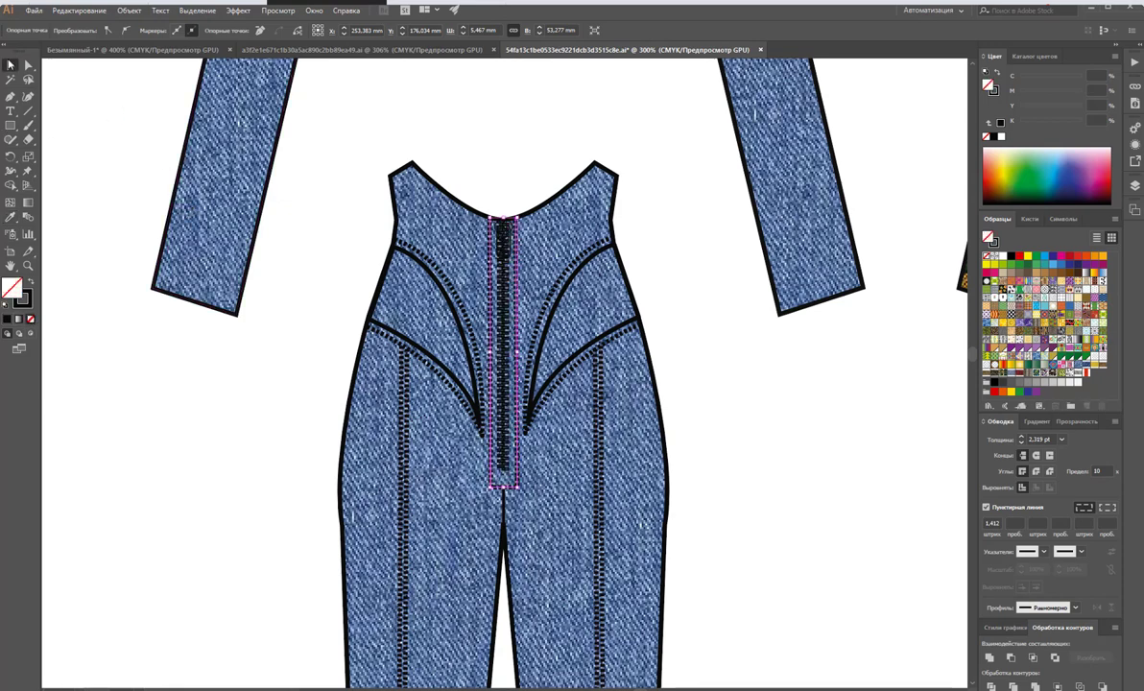
- Select all paths that share the leg stitching's fill with the Magic Wand and set their fill to none
{"action": "left_click", "coordinate": [11, 79]}
{"action": "left_click", "coordinate": [352, 410]}
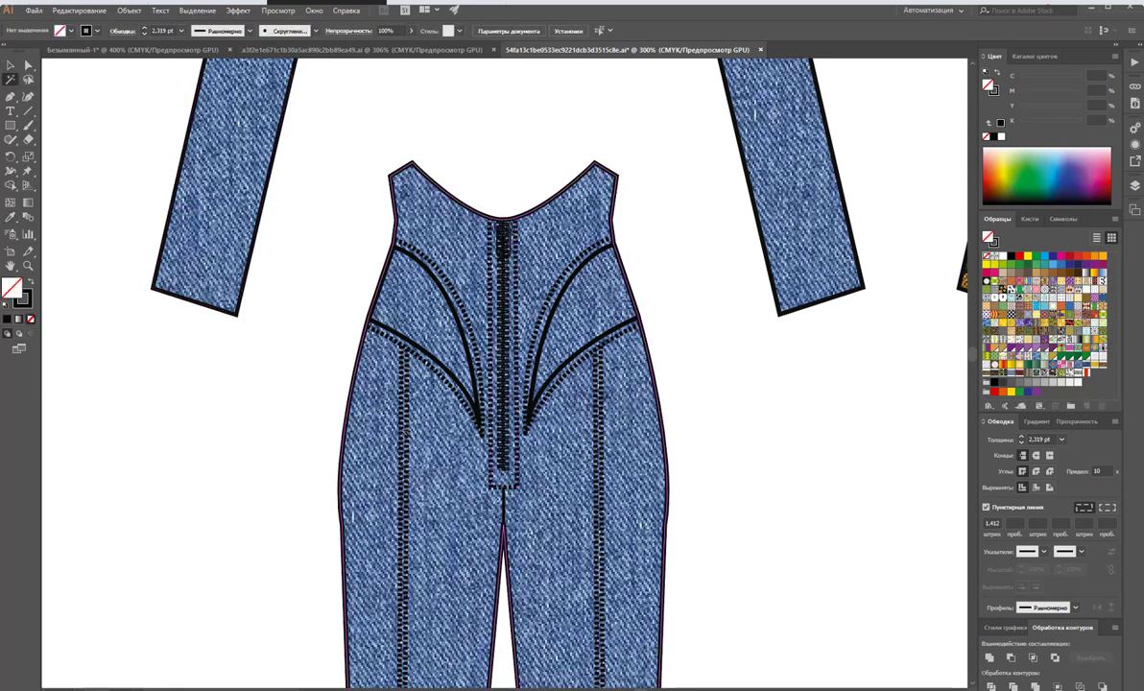
{"action": "left_click", "coordinate": [404, 433]}
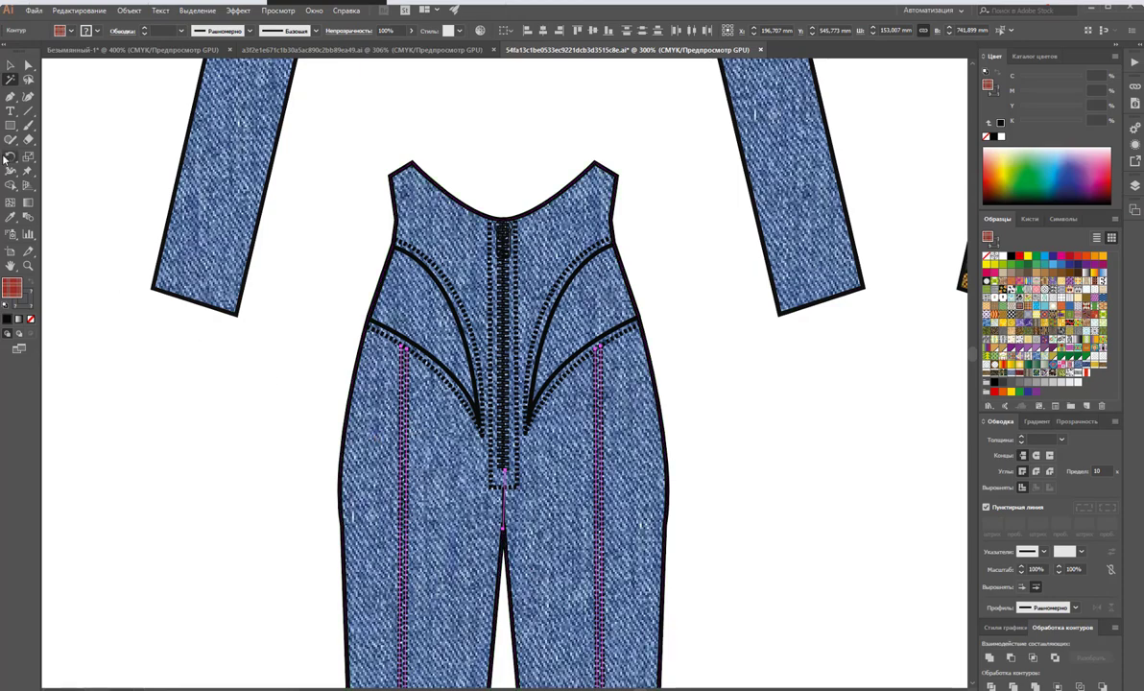
{"action": "left_click", "coordinate": [30, 320]}
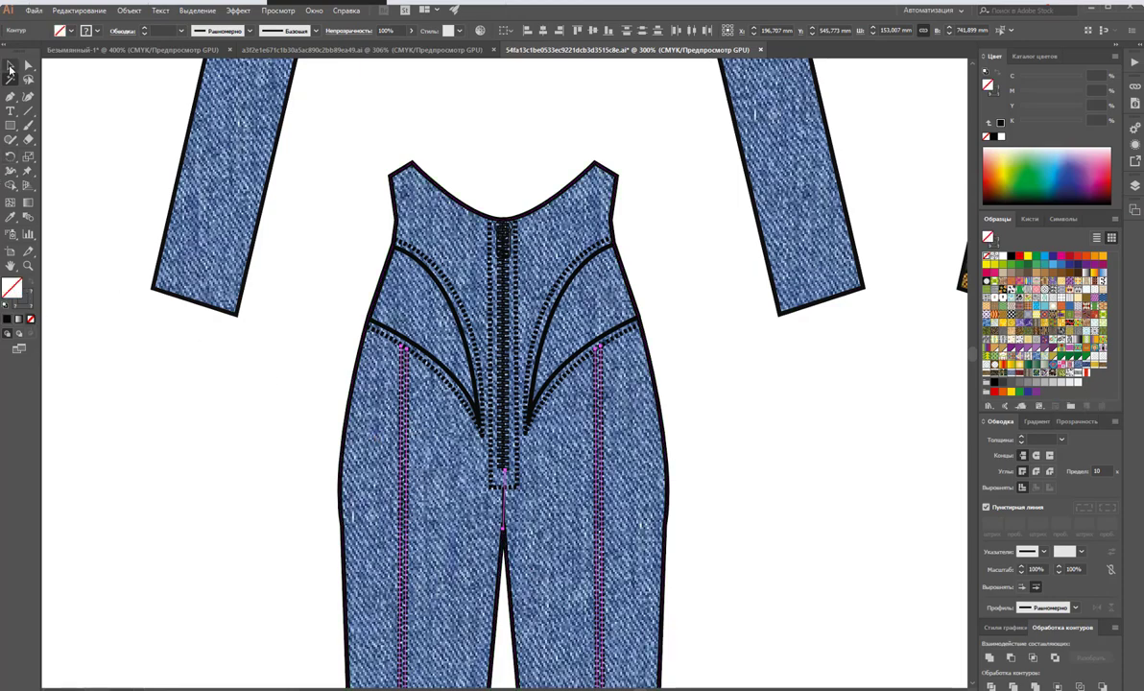
{"action": "left_click", "coordinate": [10, 68]}
{"action": "left_click", "coordinate": [152, 371]}
- Draw a U-shaped dashed stitch line about 46 mm long and 3 mm wide around the front zipper of the labelled black-and-white jeans
{"action": "scroll", "coordinate": [377, 344], "scroll_direction": "down", "scroll_amount": 6}
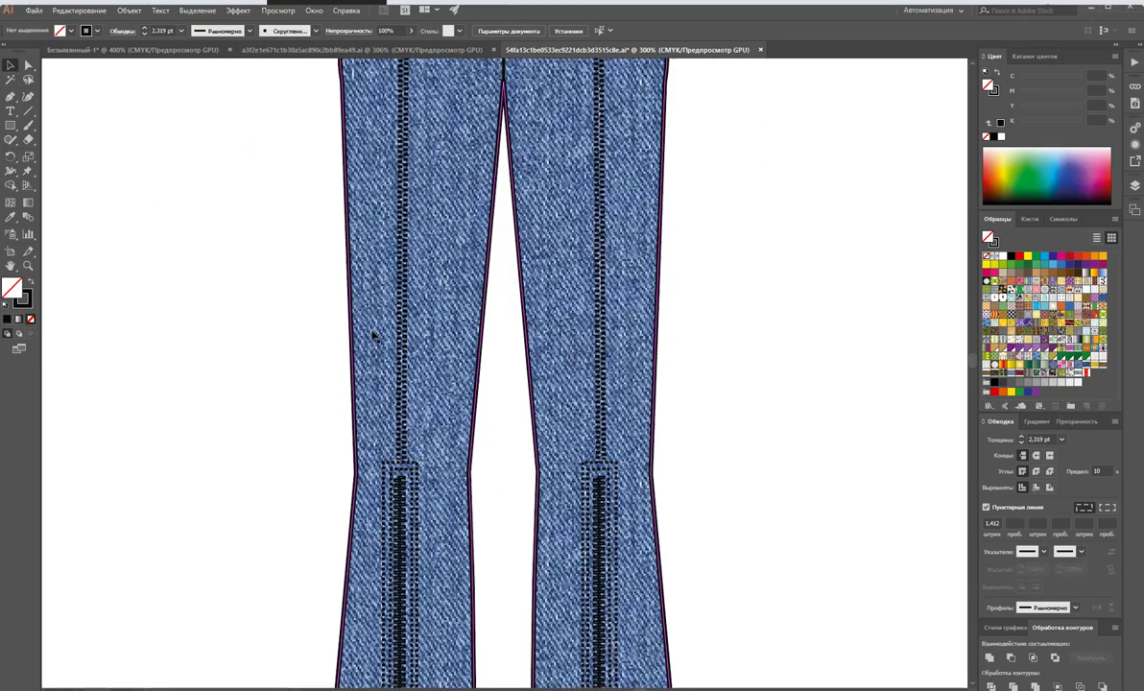
{"action": "scroll", "coordinate": [374, 334], "scroll_direction": "down", "scroll_amount": 10}
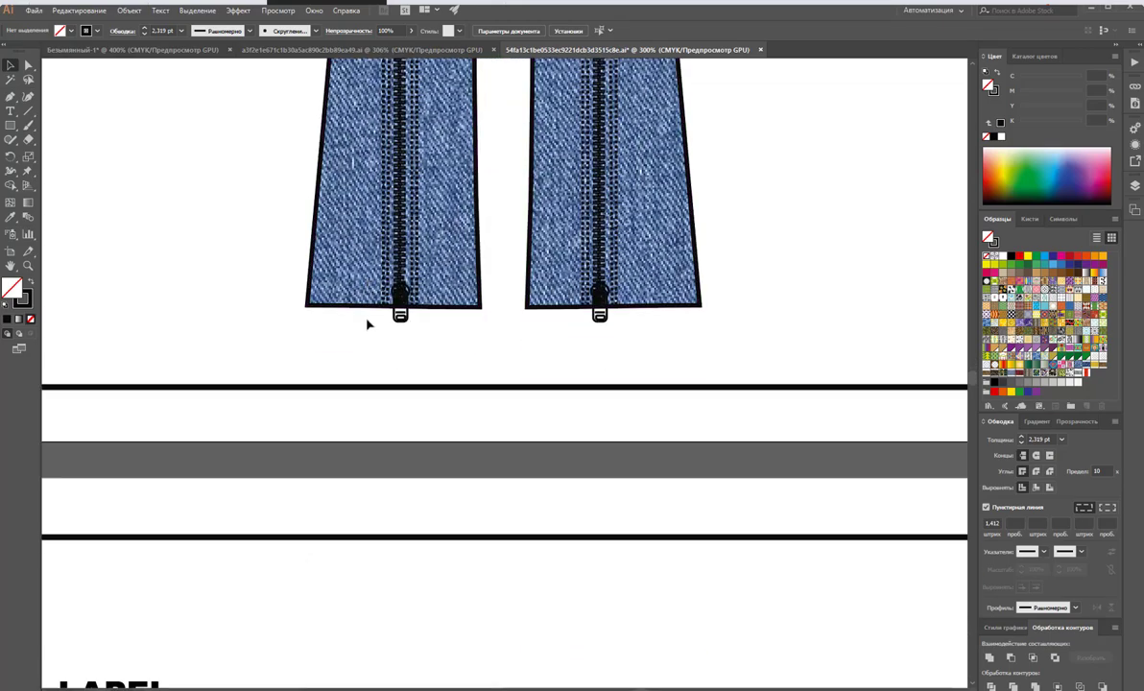
{"action": "scroll", "coordinate": [370, 324], "scroll_direction": "down", "scroll_amount": 8}
{"action": "key", "text": "z"}
{"action": "left_click", "coordinate": [571, 524], "text": "alt"}
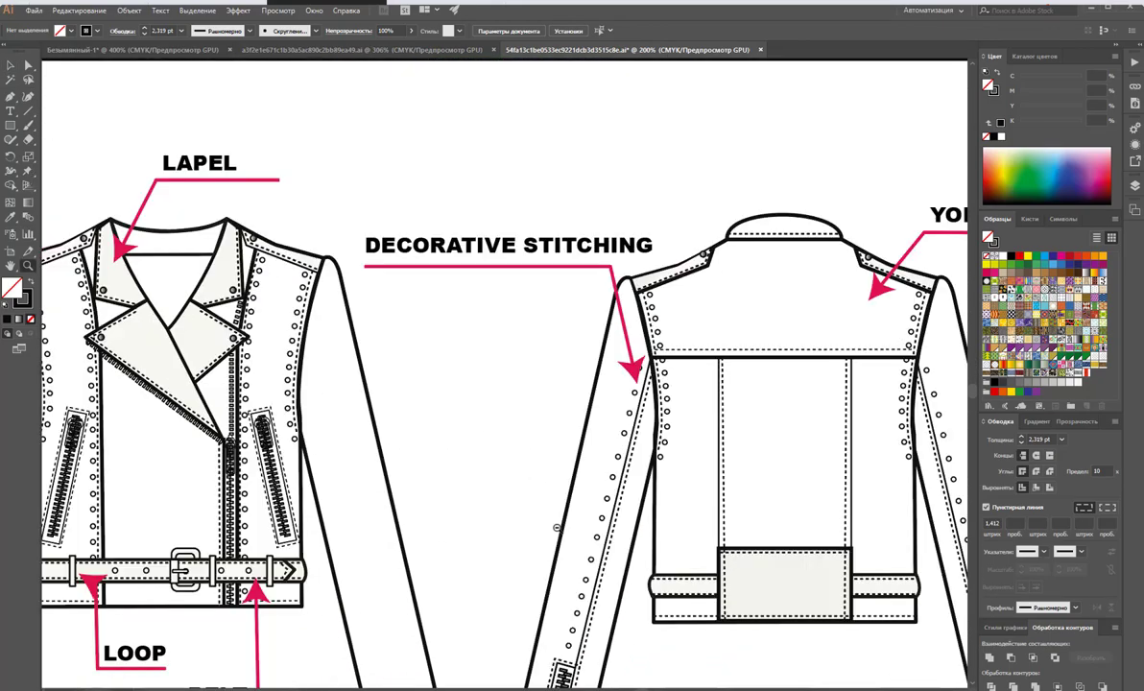
{"action": "key", "text": "ctrl+minus"}
{"action": "scroll", "coordinate": [480, 413], "scroll_direction": "down", "scroll_amount": 8}
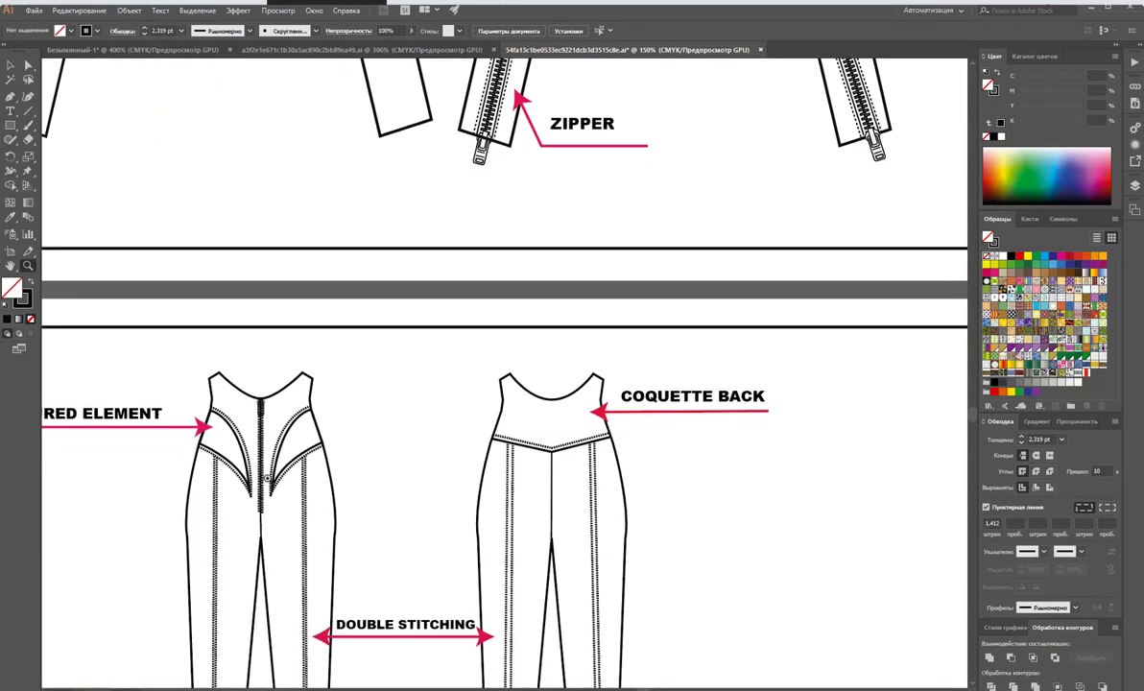
{"action": "key", "text": "ctrl+plus"}
{"action": "left_click", "coordinate": [515, 369]}
{"action": "left_click", "coordinate": [544, 390]}
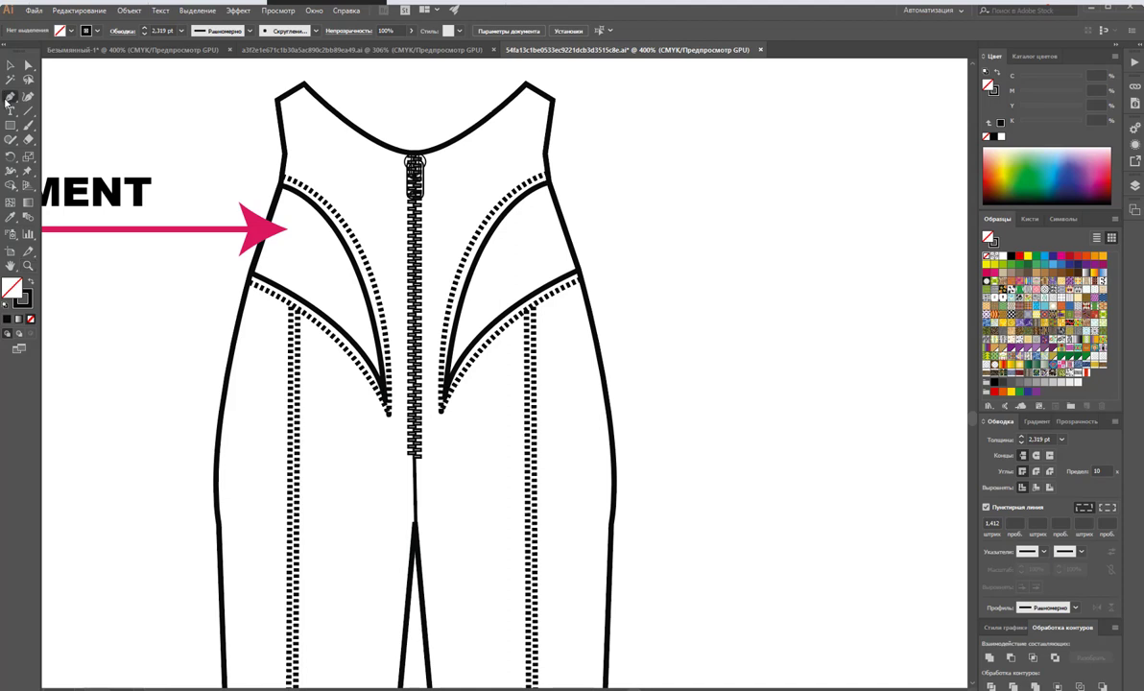
{"action": "left_click", "coordinate": [8, 98]}
{"action": "left_click", "coordinate": [403, 154]}
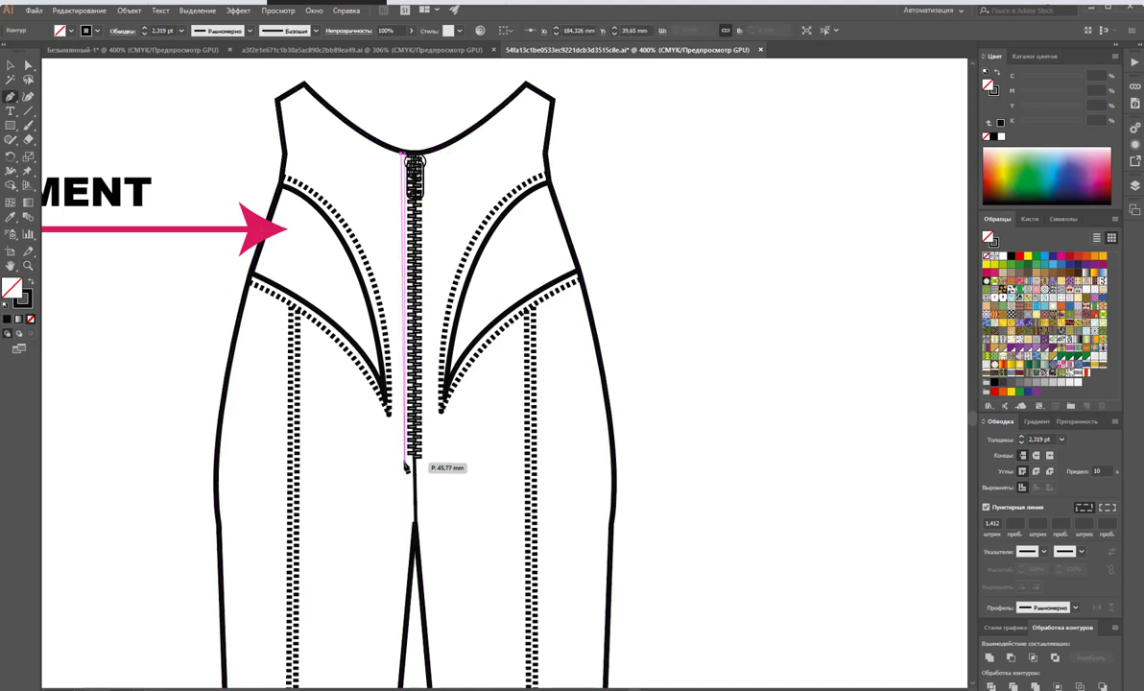
{"action": "left_click_drag", "start_coordinate": [404, 463], "coordinate": [428, 468]}
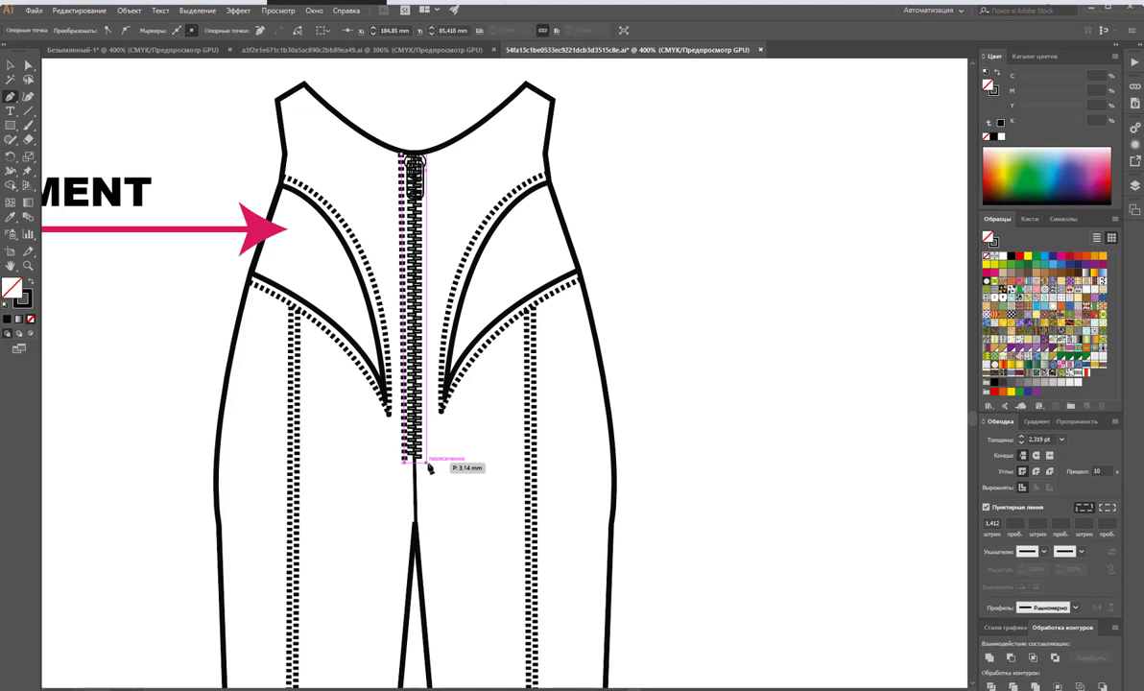
{"action": "left_click", "coordinate": [428, 158]}
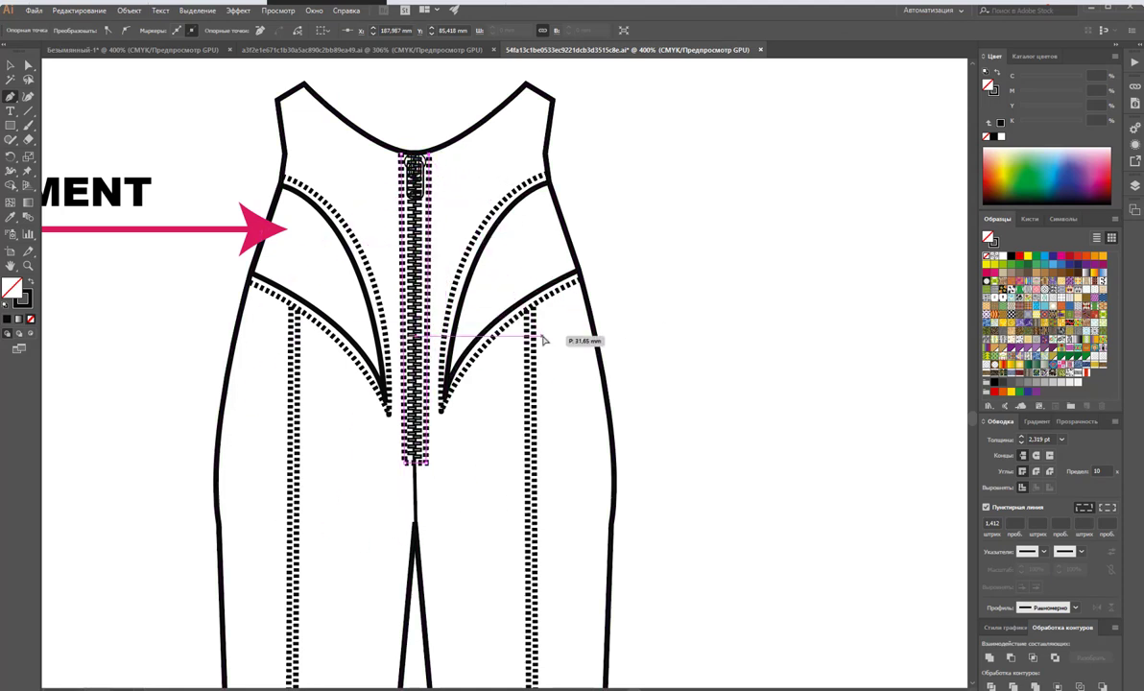
{"action": "key", "text": "ctrl+shift+a"}
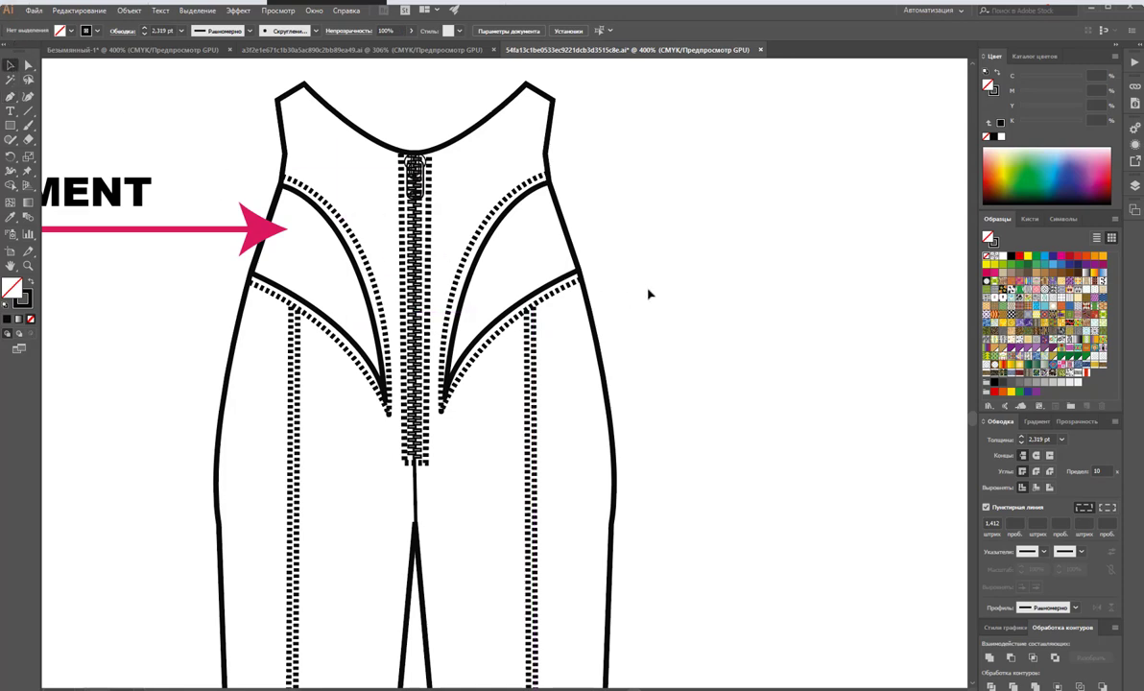
{"action": "scroll", "coordinate": [640, 286], "scroll_direction": "down", "scroll_amount": 15}
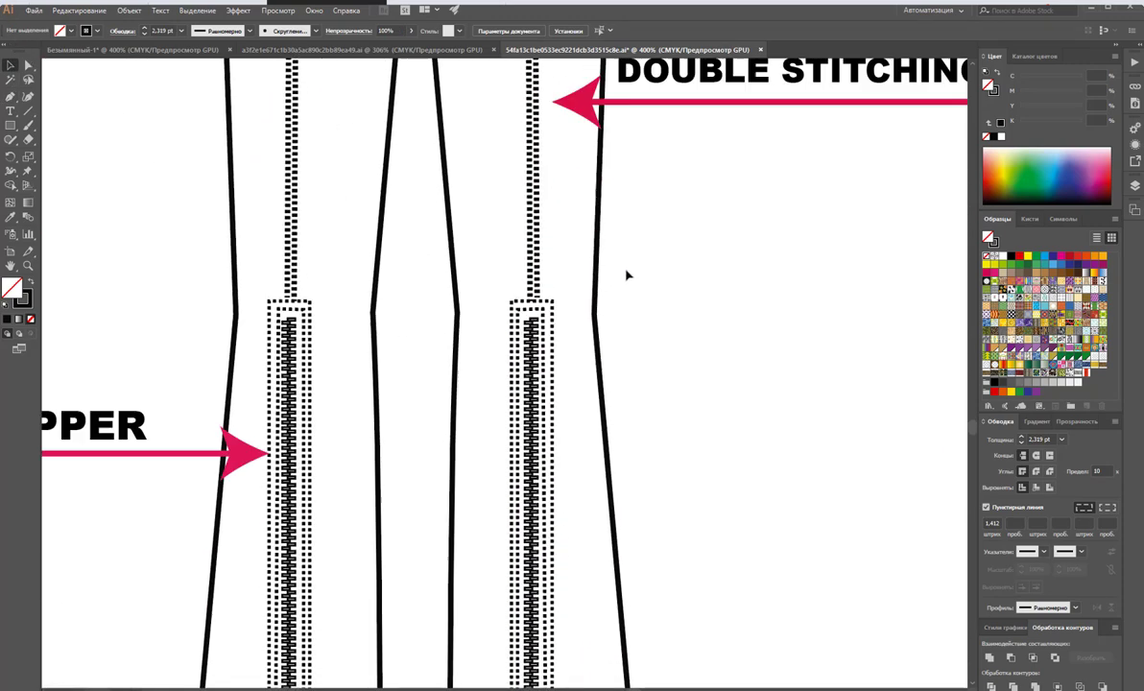
{"action": "scroll", "coordinate": [624, 273], "scroll_direction": "down", "scroll_amount": 3}
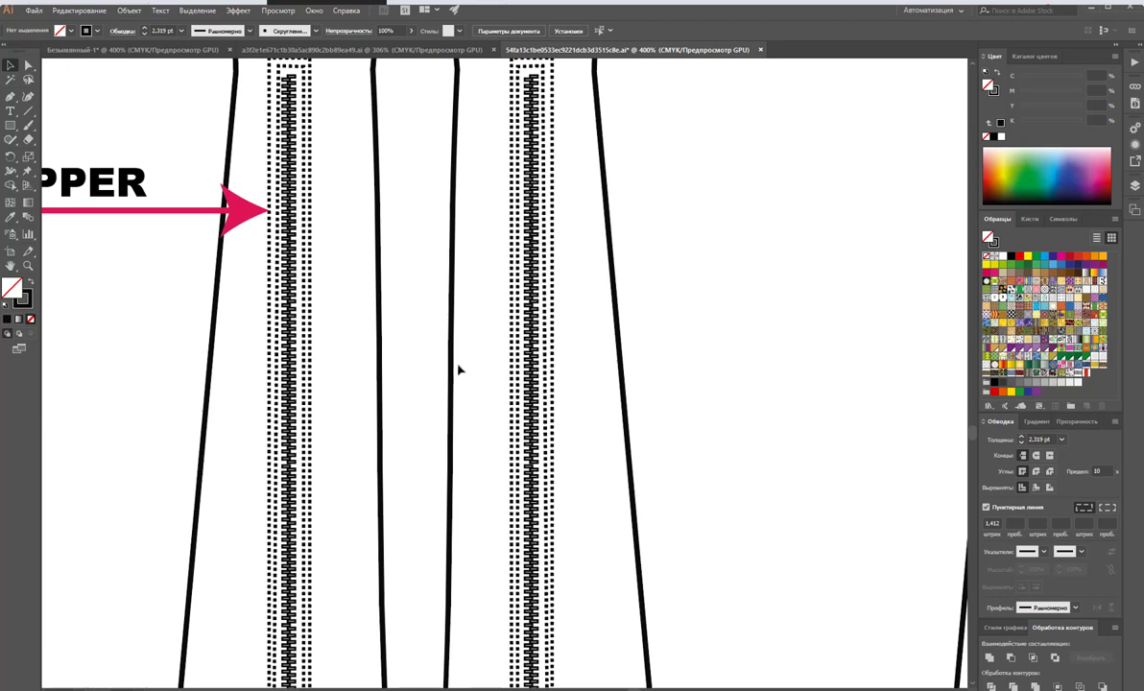
{"action": "key", "text": "z"}
{"action": "left_click", "coordinate": [408, 384], "text": "alt"}
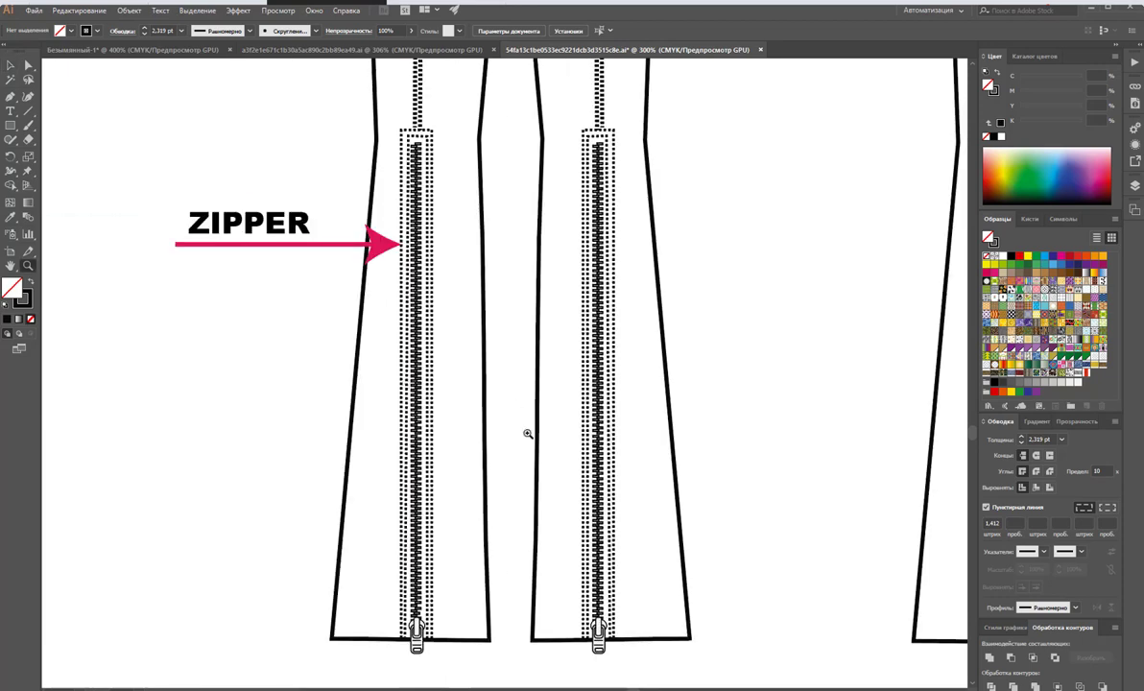
{"action": "left_click", "coordinate": [11, 98]}
{"action": "left_click", "coordinate": [416, 146]}
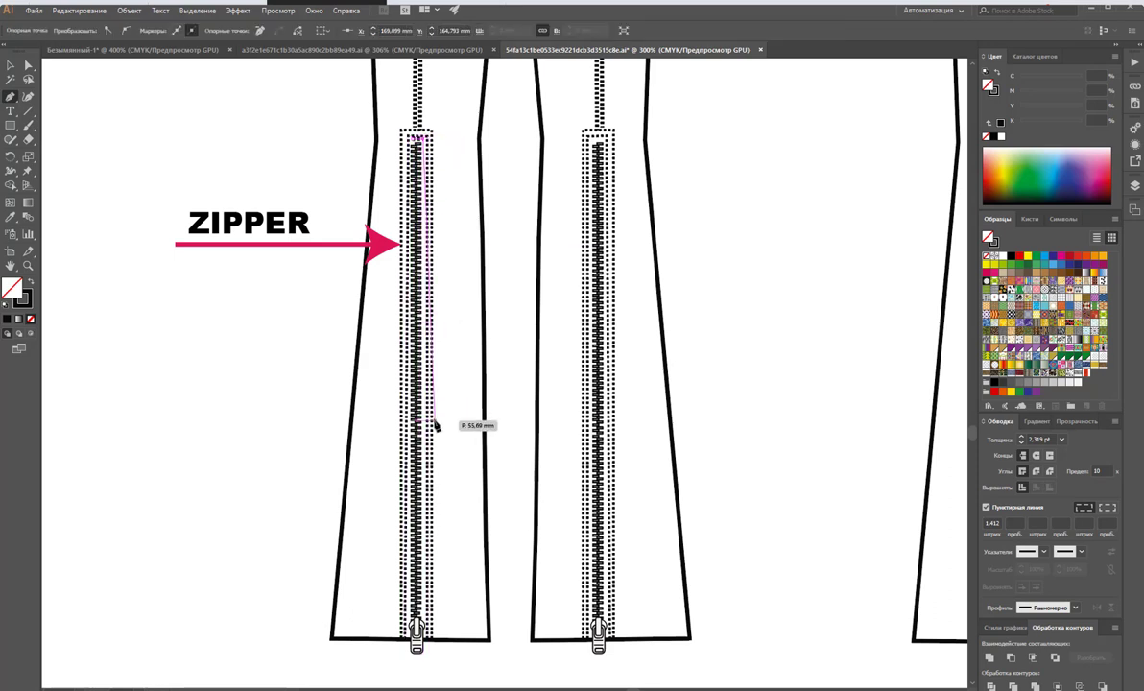
{"action": "key", "text": "ctrl+z"}
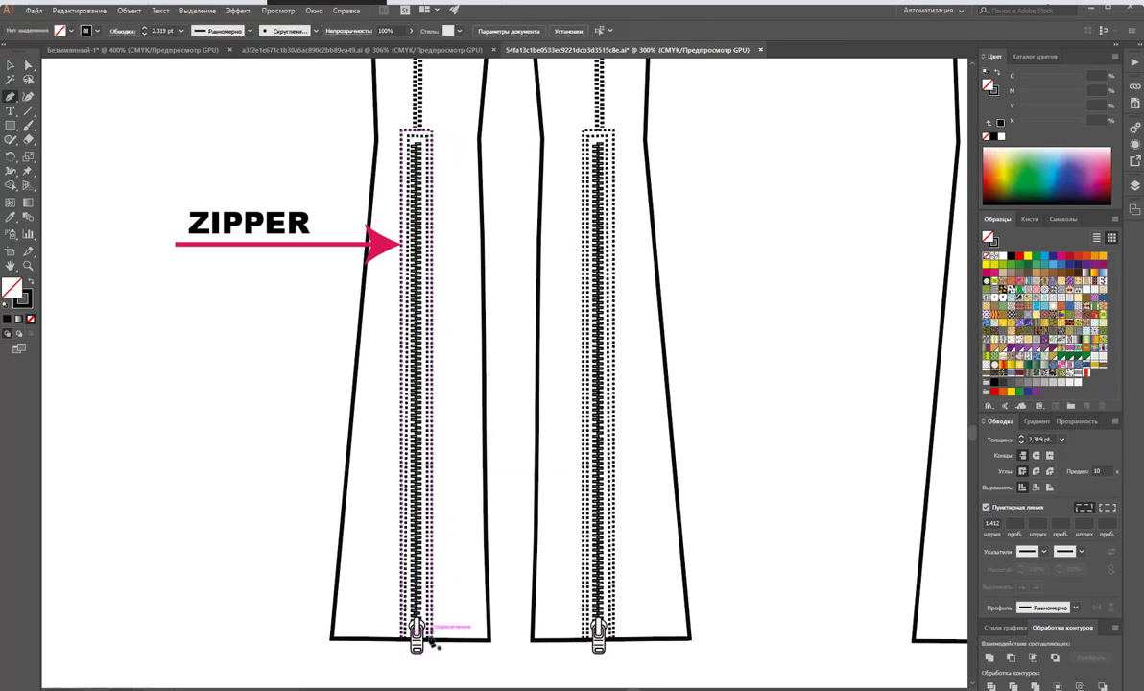
{"action": "left_click", "coordinate": [428, 174], "text": "ctrl"}
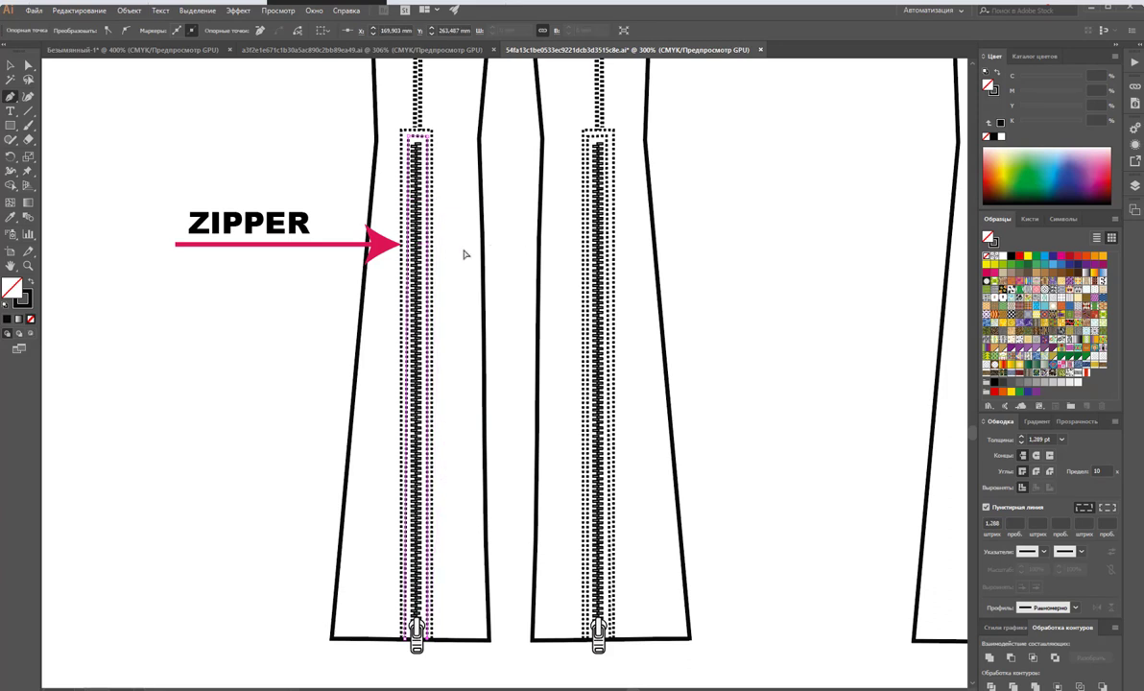
{"action": "left_click", "coordinate": [211, 399]}
{"action": "left_click", "coordinate": [257, 358], "text": "ctrl"}
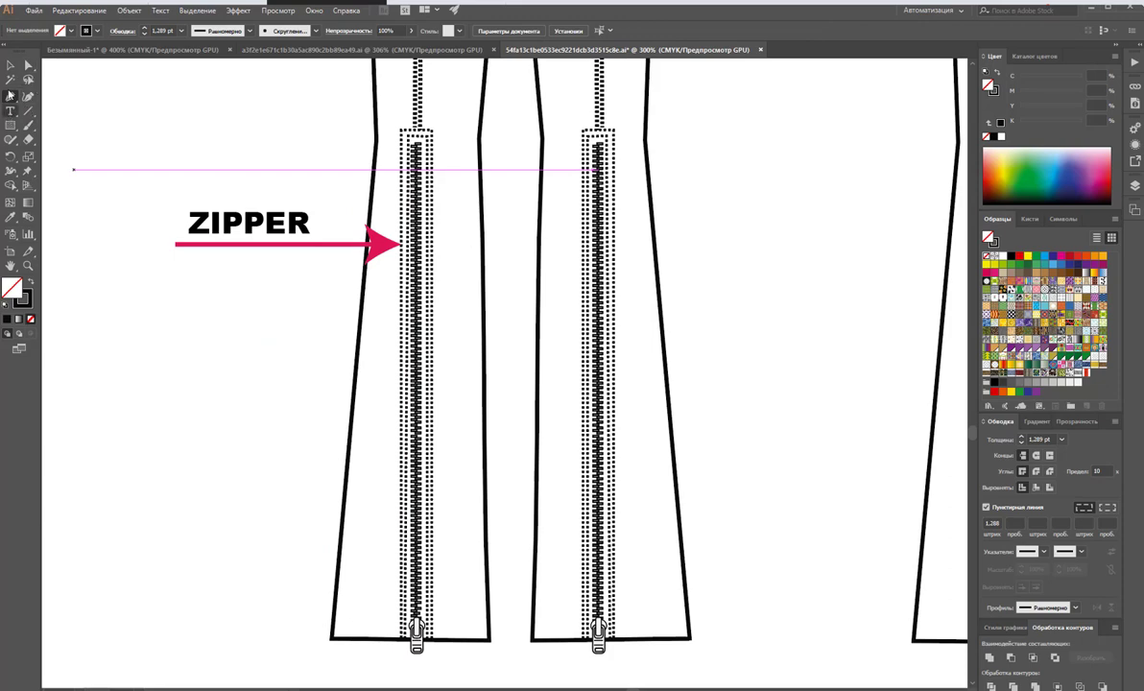
- Widen the inner dashed stitch line around the left lower-leg zipper by shifting its left side slightly outward
{"action": "left_click", "coordinate": [27, 266]}
{"action": "left_click", "coordinate": [430, 274]}
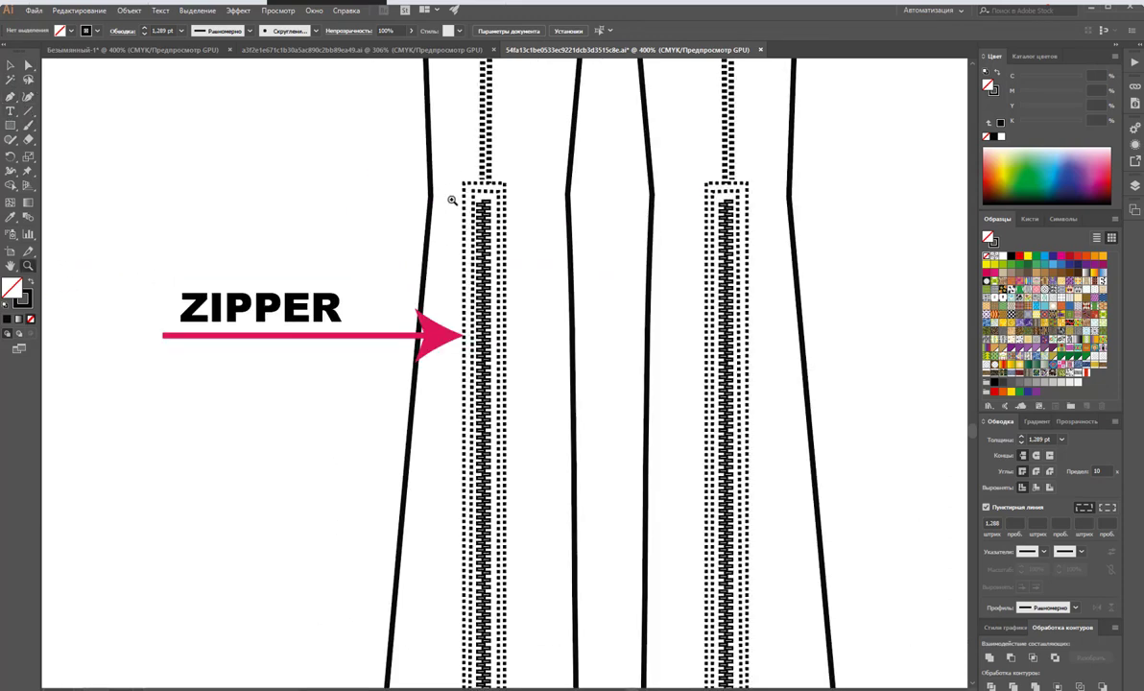
{"action": "left_click", "coordinate": [495, 261]}
{"action": "left_click", "coordinate": [502, 277]}
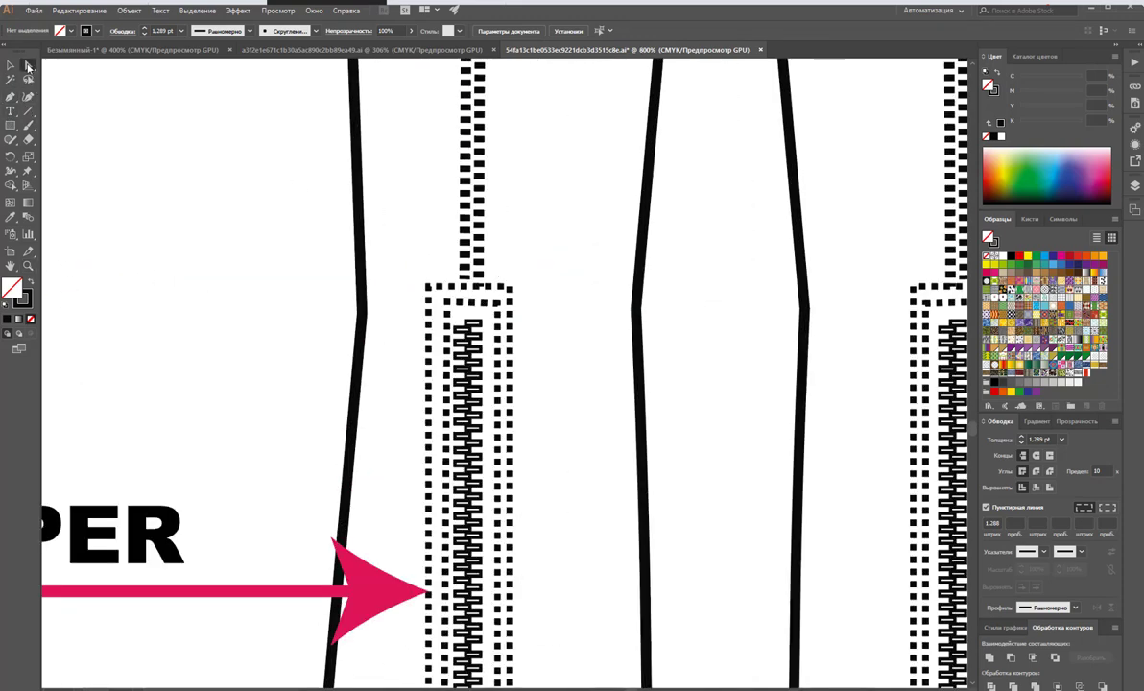
{"action": "left_click", "coordinate": [29, 66]}
{"action": "mouse_move", "coordinate": [453, 305]}
{"action": "left_mouse_down"}
{"action": "mouse_move", "coordinate": [438, 305]}
{"action": "mouse_move", "coordinate": [498, 298]}
{"action": "mouse_move", "coordinate": [438, 298]}
{"action": "left_mouse_up"}
{"action": "scroll", "coordinate": [463, 288], "scroll_direction": "down", "scroll_amount": 6}
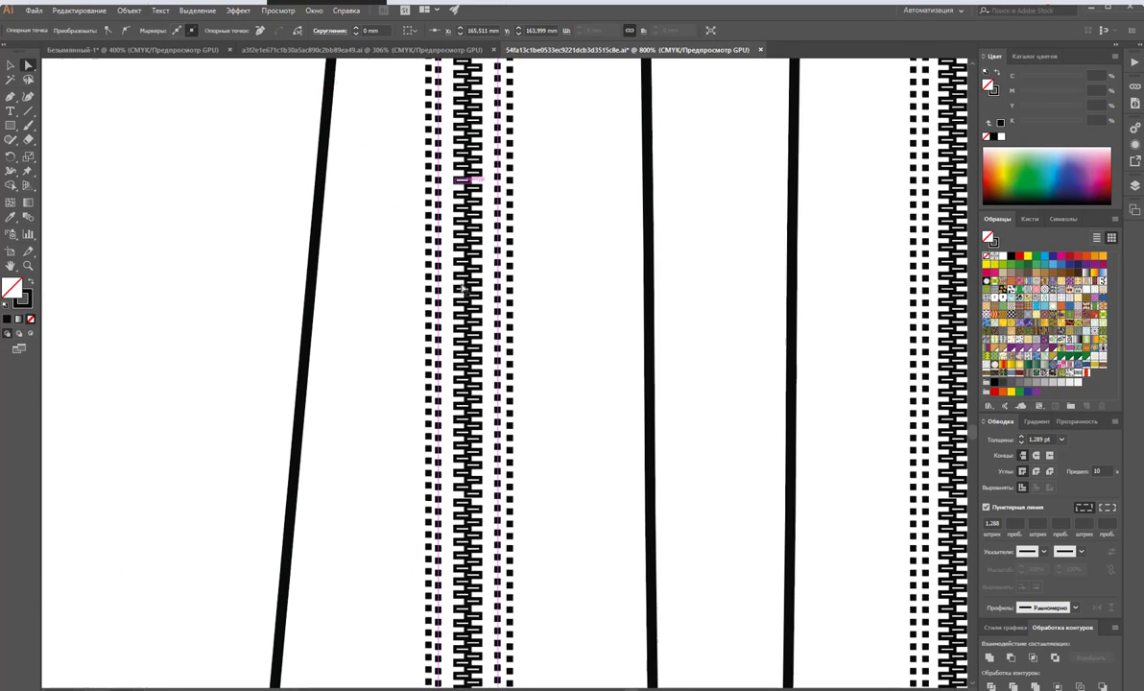
{"action": "scroll", "coordinate": [463, 288], "scroll_direction": "down", "scroll_amount": 4}
{"action": "key", "text": "z"}
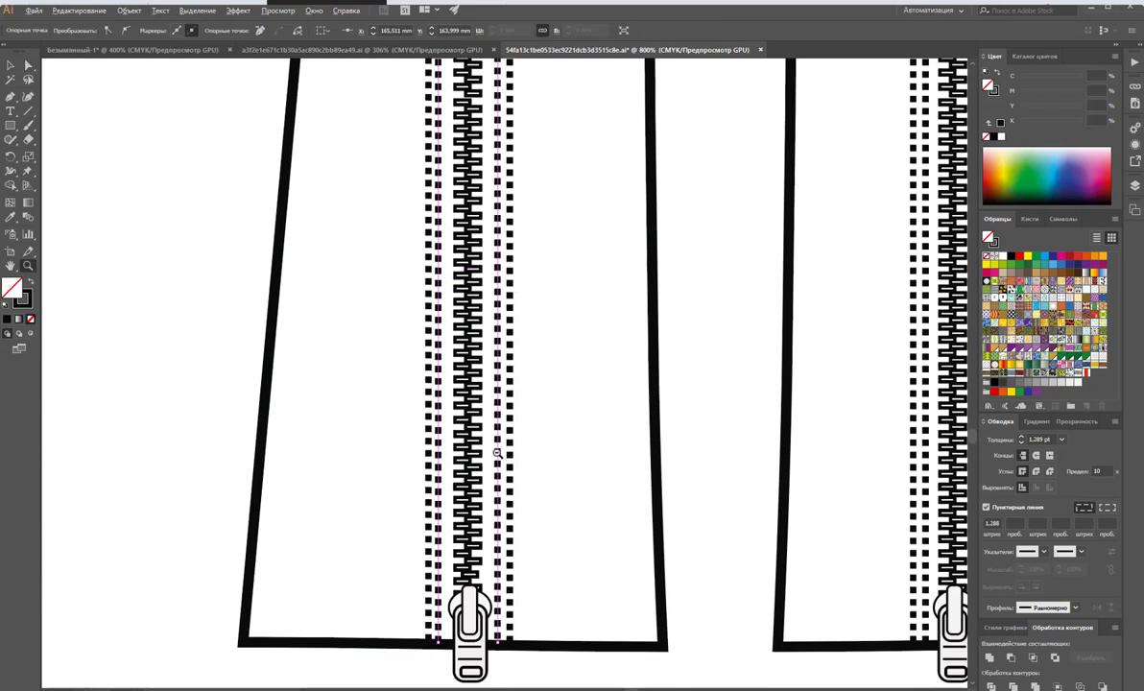
{"action": "left_click", "coordinate": [497, 453], "text": "alt"}
{"action": "scroll", "coordinate": [557, 366], "scroll_direction": "up", "scroll_amount": 2}
{"action": "left_click", "coordinate": [541, 399], "text": "alt"}
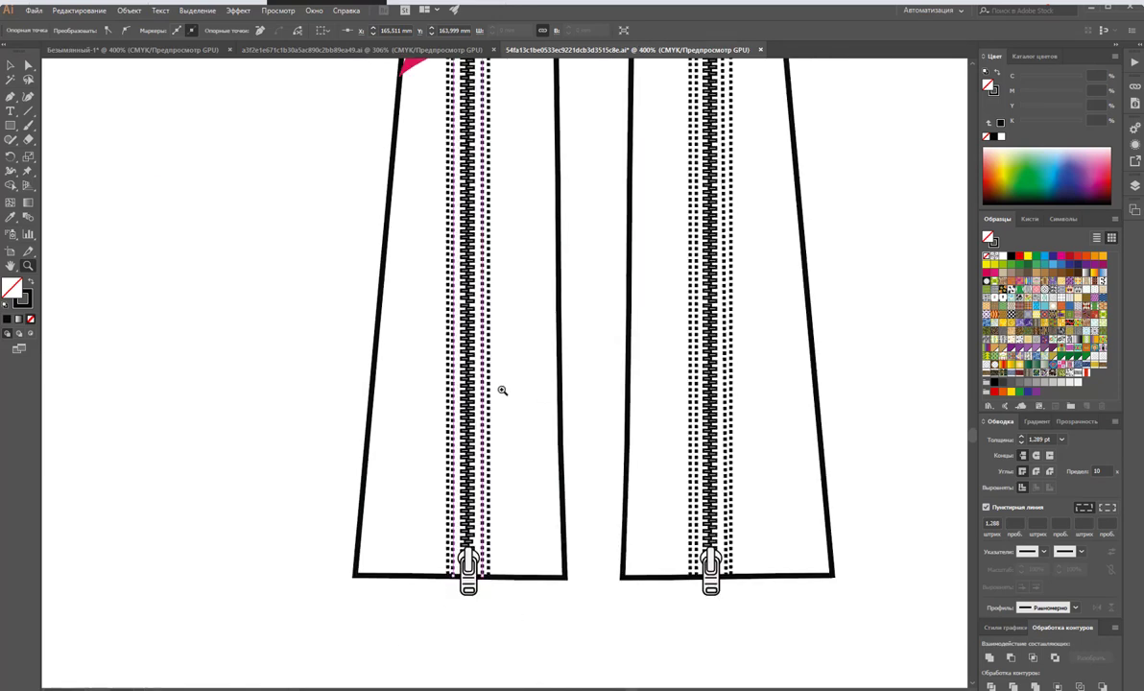
{"action": "scroll", "coordinate": [518, 378], "scroll_direction": "up", "scroll_amount": 3}
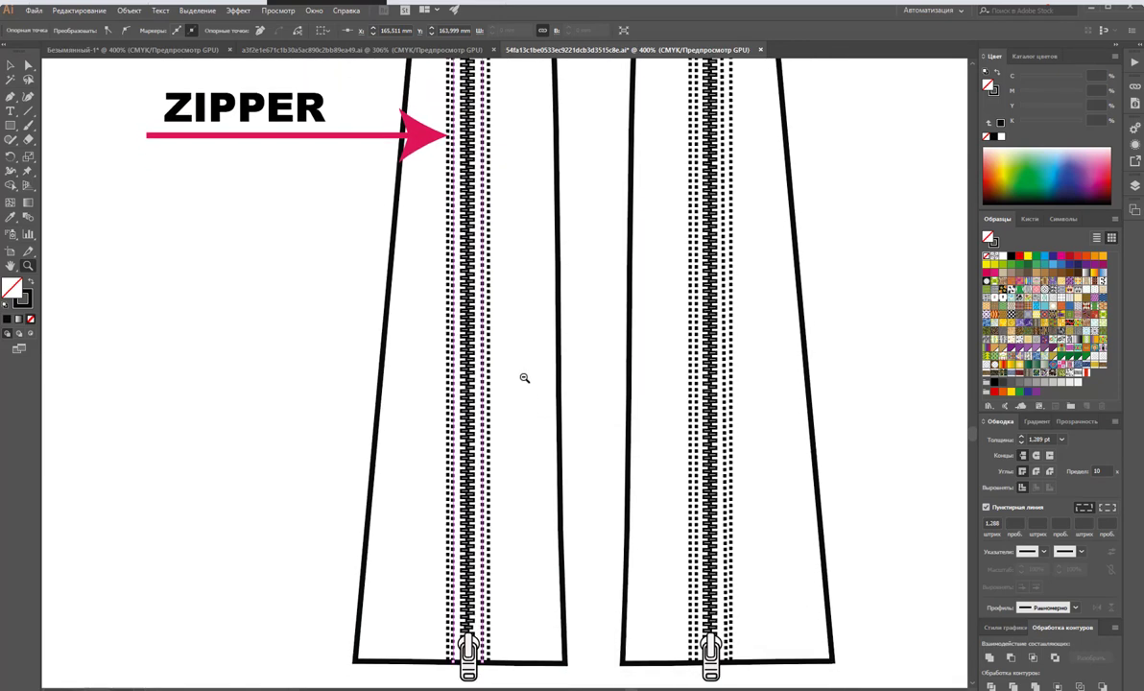
{"action": "left_click", "coordinate": [524, 378], "text": "alt"}
{"action": "left_click", "coordinate": [9, 65]}
{"action": "left_click", "coordinate": [175, 252]}
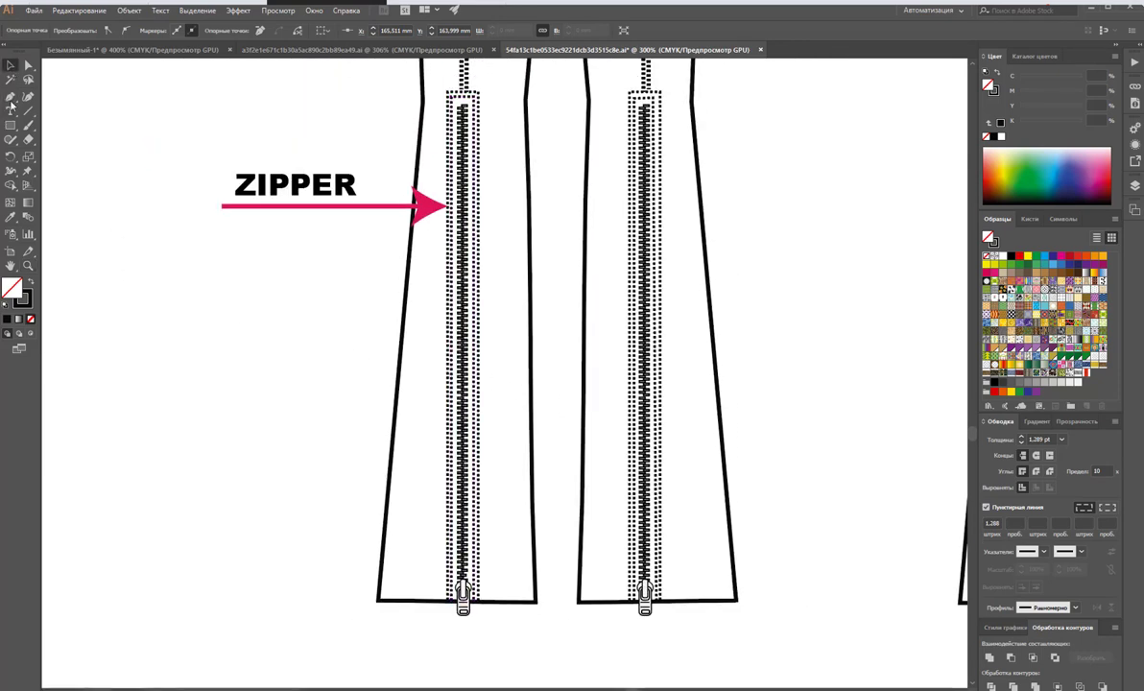
- Draw an inverted U-shaped path about 99 mm long and 2.8 mm wide around the left lower-leg zipper with the Pen tool
{"action": "key", "text": "p"}
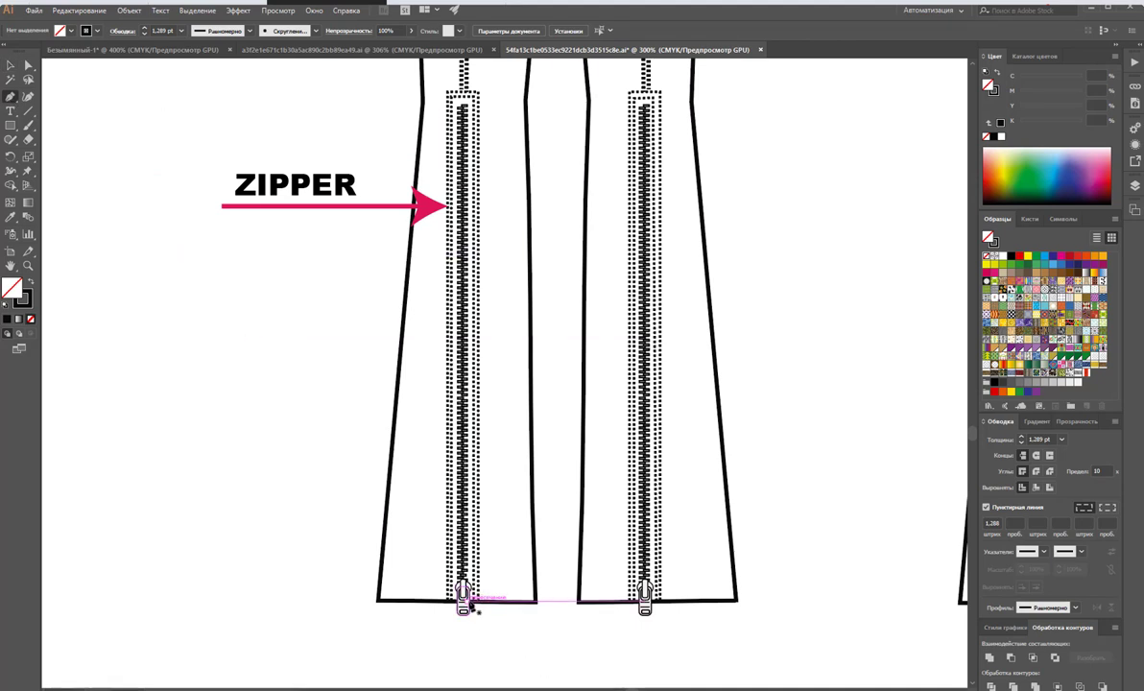
{"action": "left_click", "coordinate": [465, 600]}
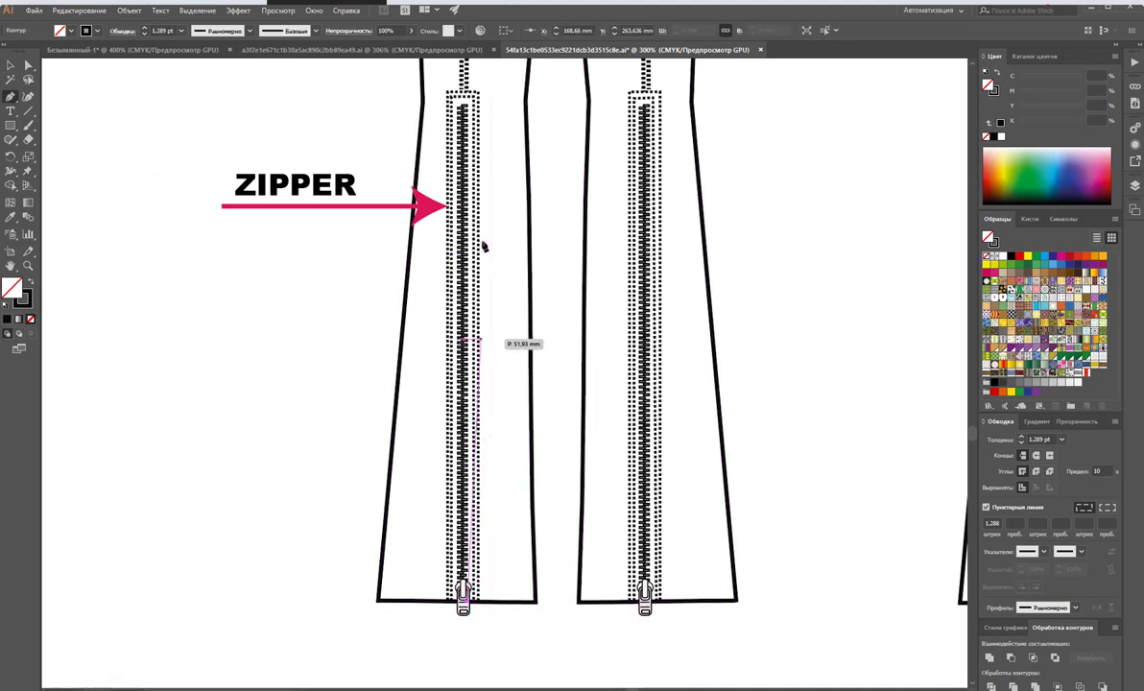
{"action": "left_click", "coordinate": [463, 100]}
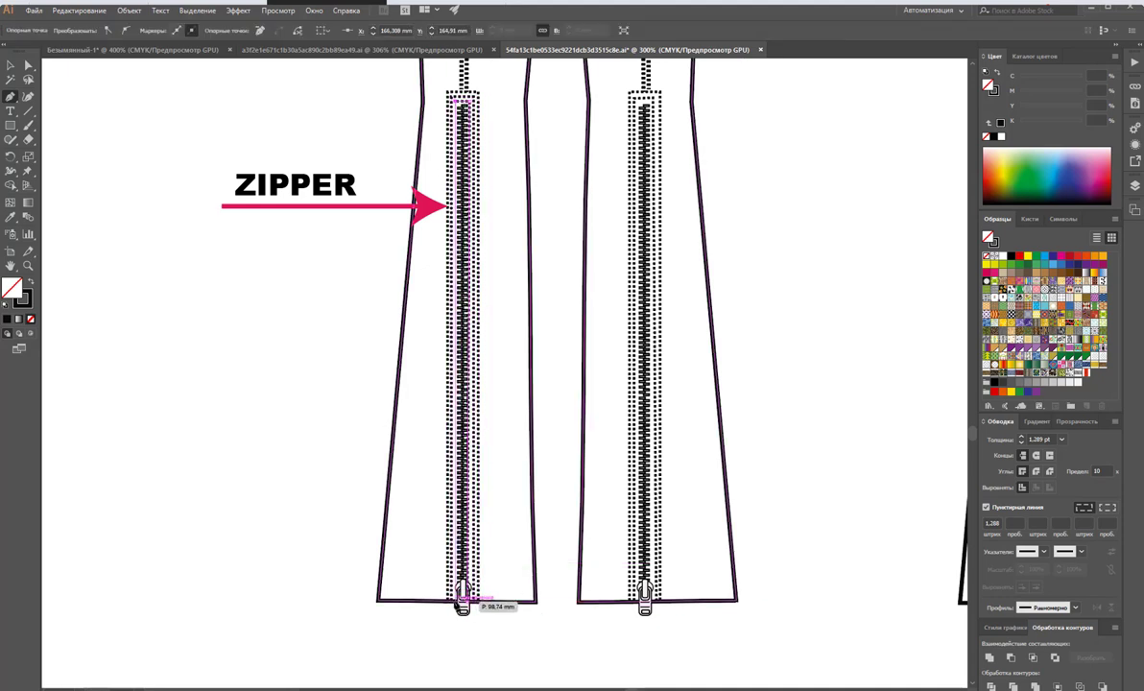
{"action": "left_click", "coordinate": [456, 603]}
{"action": "left_click", "coordinate": [460, 653], "text": "ctrl"}
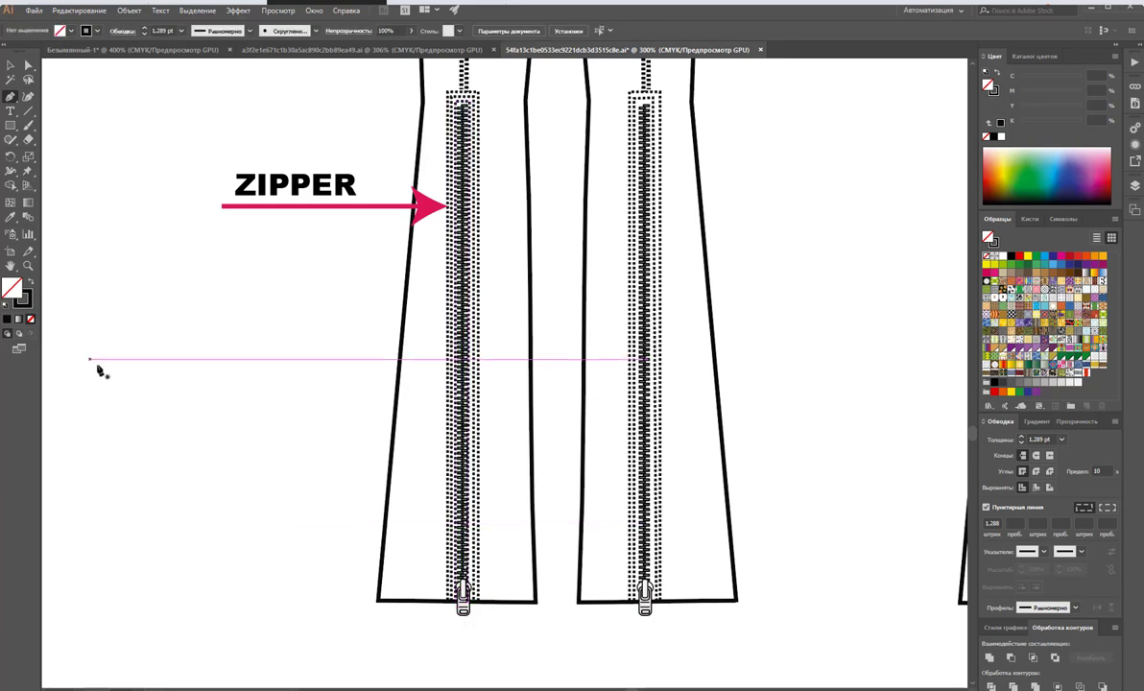
- Make the new outline around the left lower-leg zipper a solid line and set its stroke weight to 0.75 pt
{"action": "left_click", "coordinate": [10, 66]}
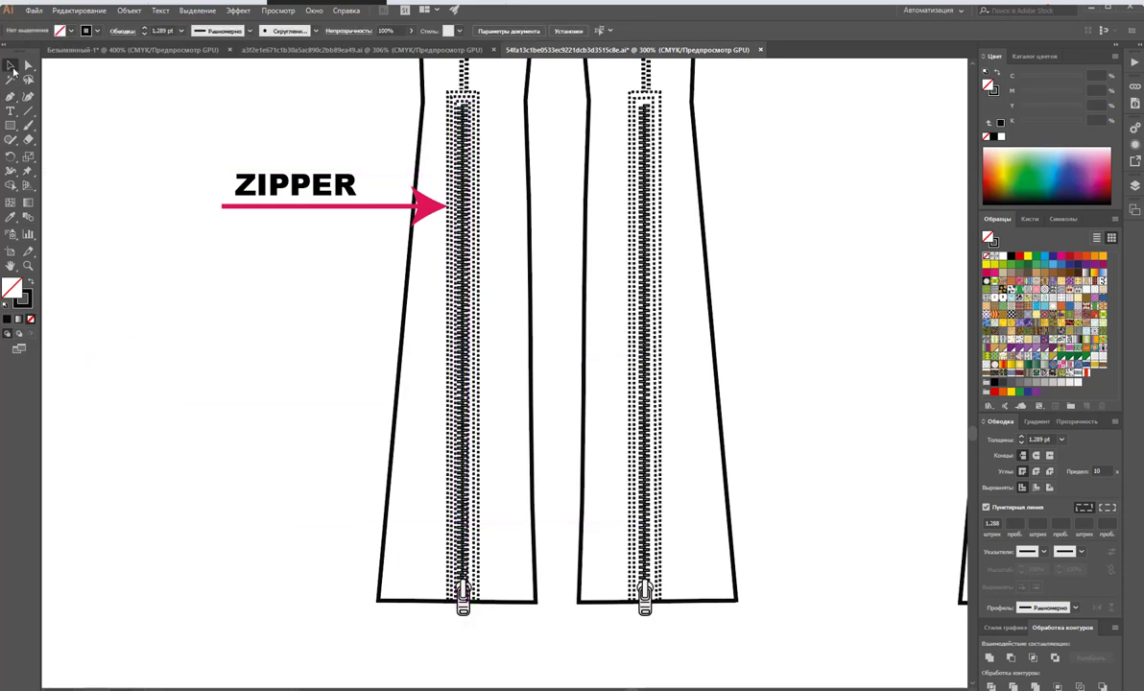
{"action": "left_click", "coordinate": [451, 305]}
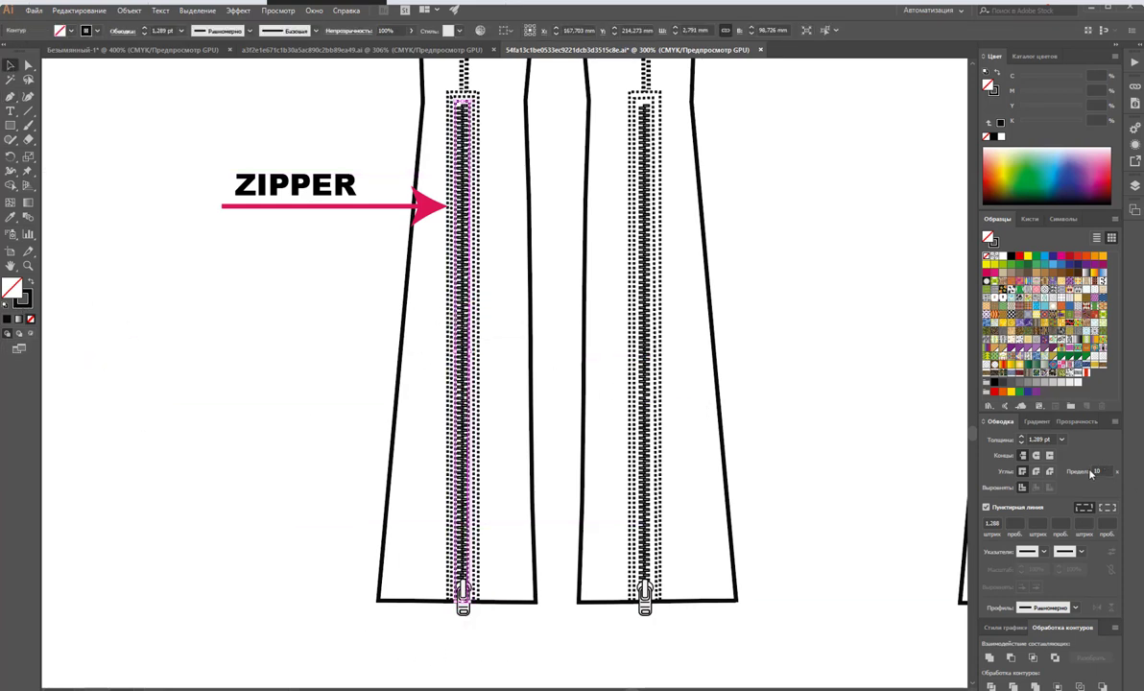
{"action": "left_click", "coordinate": [986, 509]}
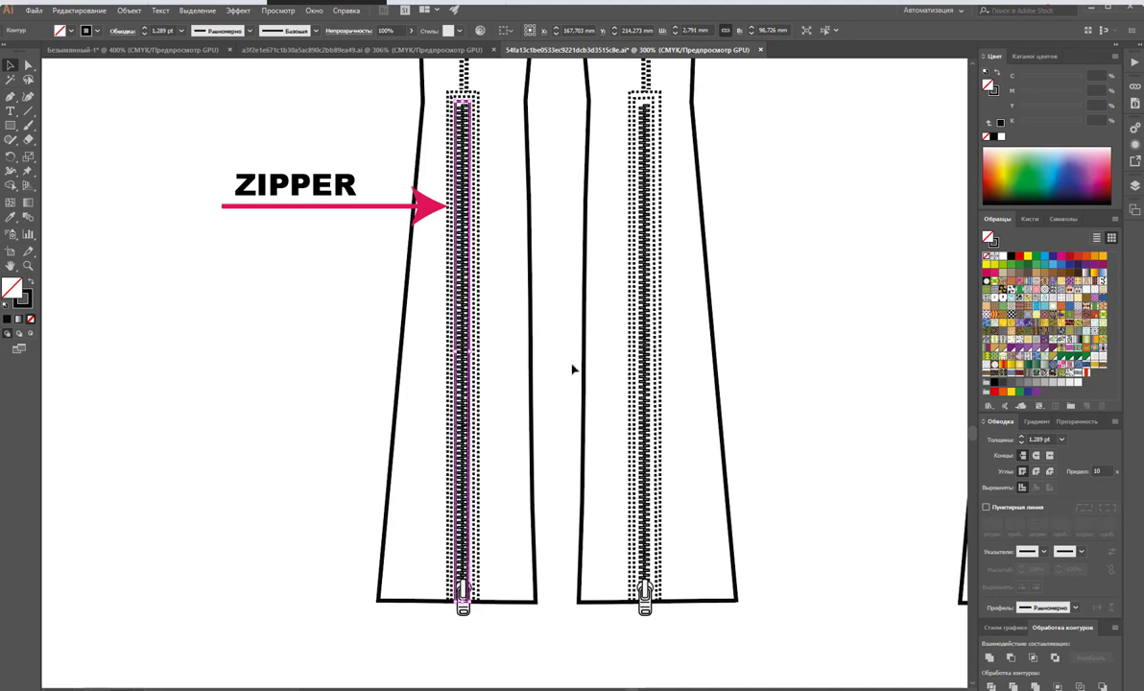
{"action": "left_click", "coordinate": [181, 30]}
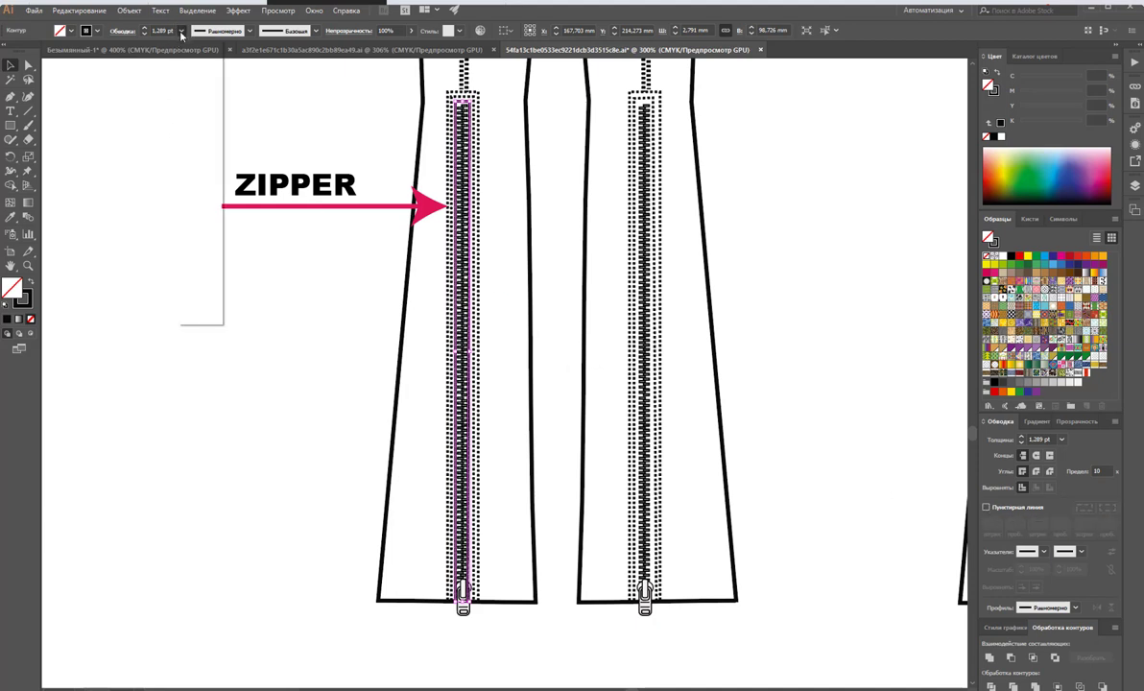
{"action": "left_click", "coordinate": [193, 73]}
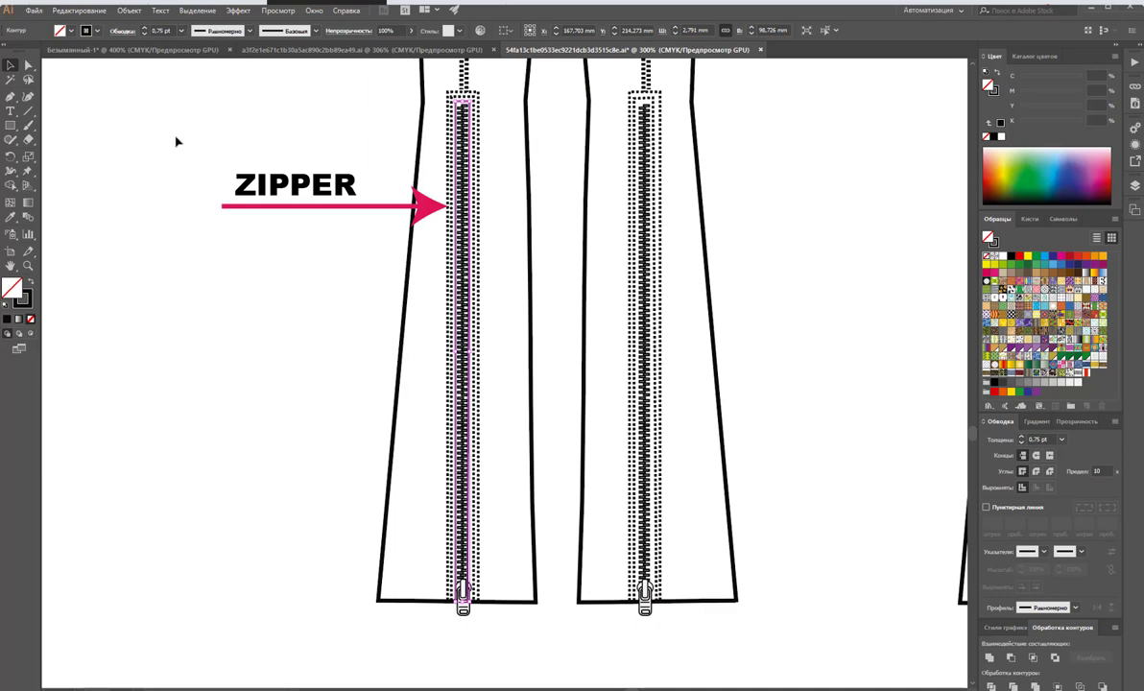
{"action": "left_click", "coordinate": [153, 202]}
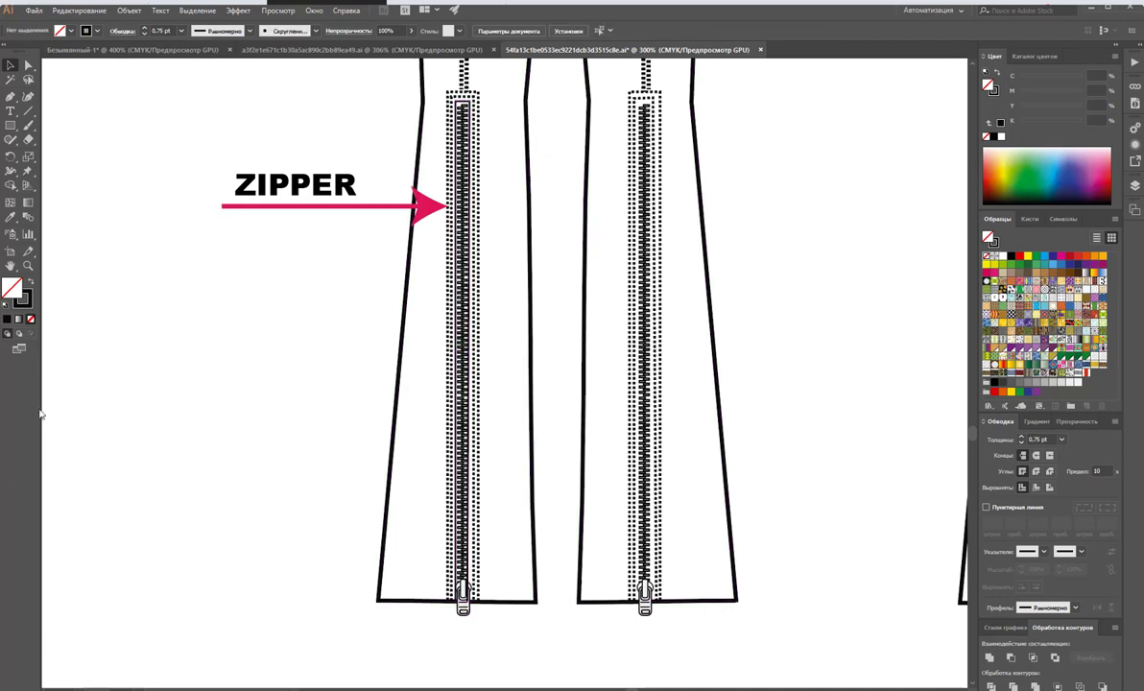
- Move the two bottom end points of the left zipper's solid outline outward along the hem, clear of the teeth
{"action": "left_click", "coordinate": [28, 265]}
{"action": "left_click", "coordinate": [450, 521]}
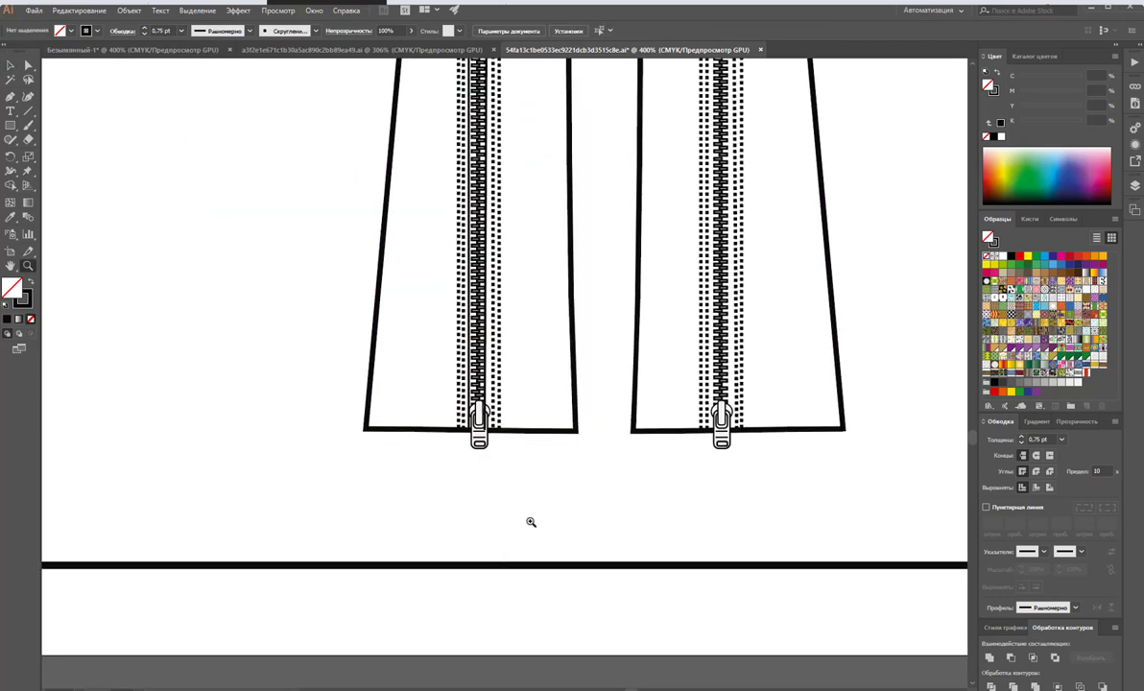
{"action": "left_click", "coordinate": [496, 418]}
{"action": "left_click", "coordinate": [450, 360]}
{"action": "left_click", "coordinate": [466, 339]}
{"action": "scroll", "coordinate": [439, 338], "scroll_direction": "up", "scroll_amount": 1}
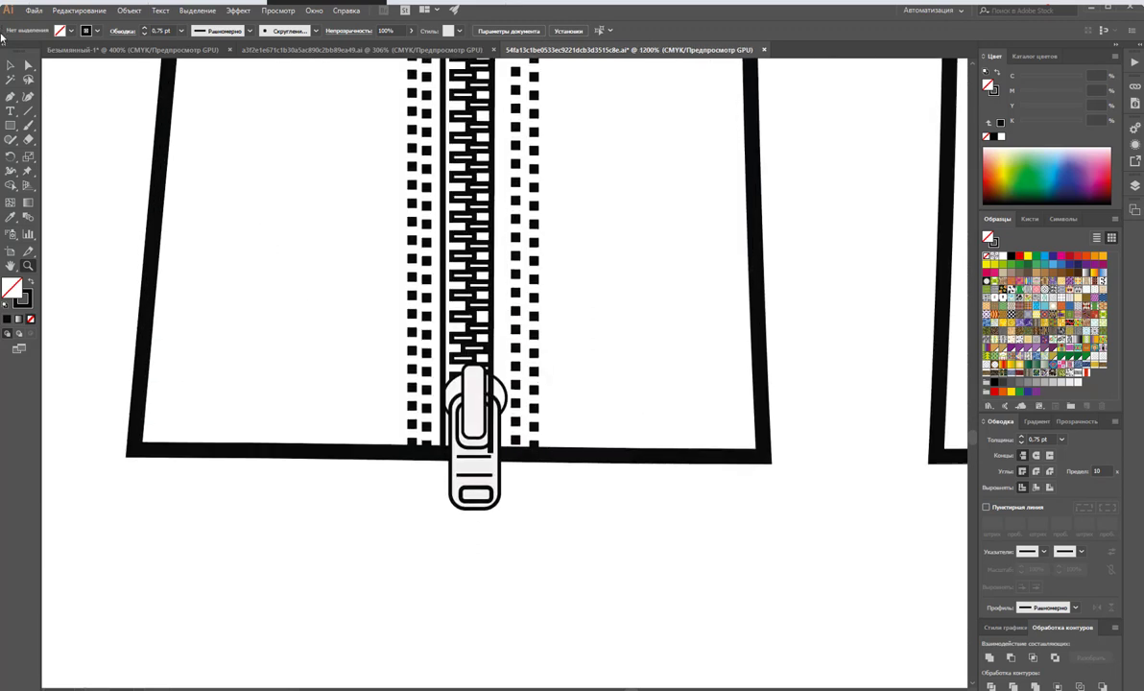
{"action": "left_click", "coordinate": [28, 67]}
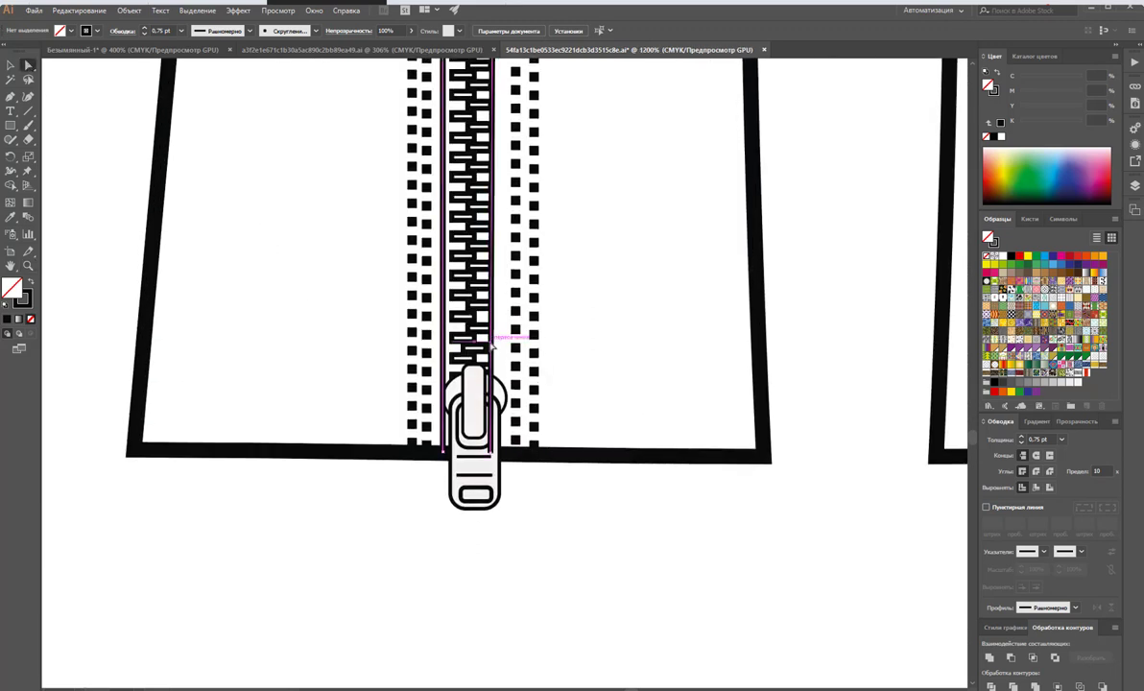
{"action": "left_click", "coordinate": [497, 453]}
{"action": "left_click_drag", "start_coordinate": [499, 453], "coordinate": [436, 448]}
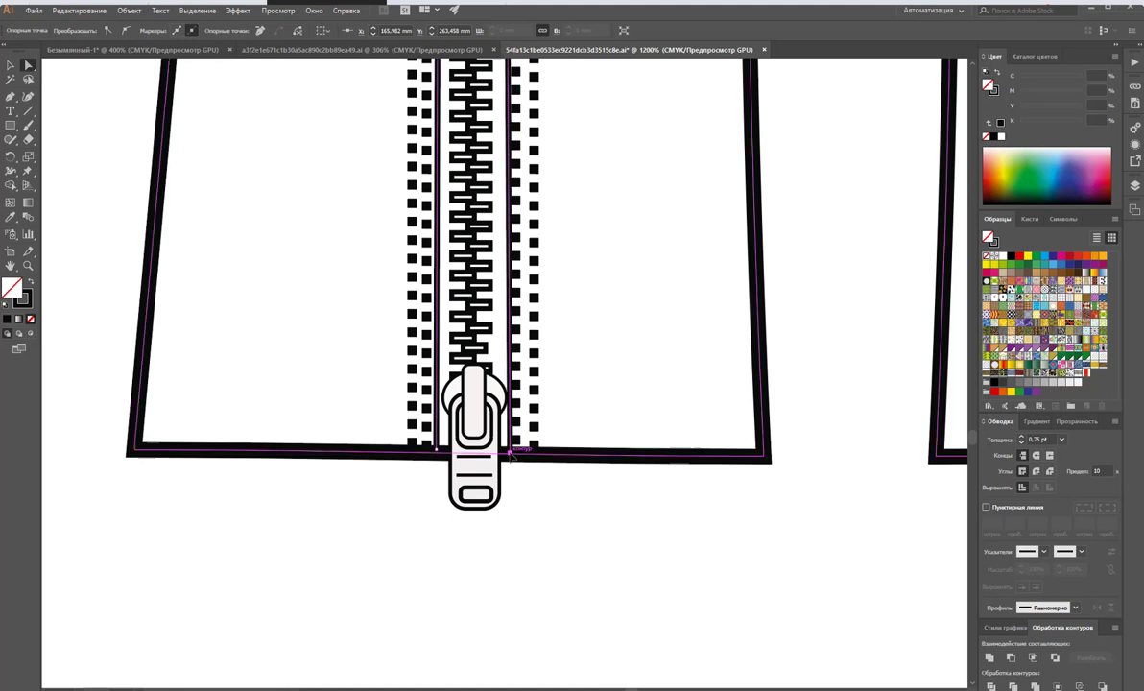
{"action": "left_click", "coordinate": [455, 317]}
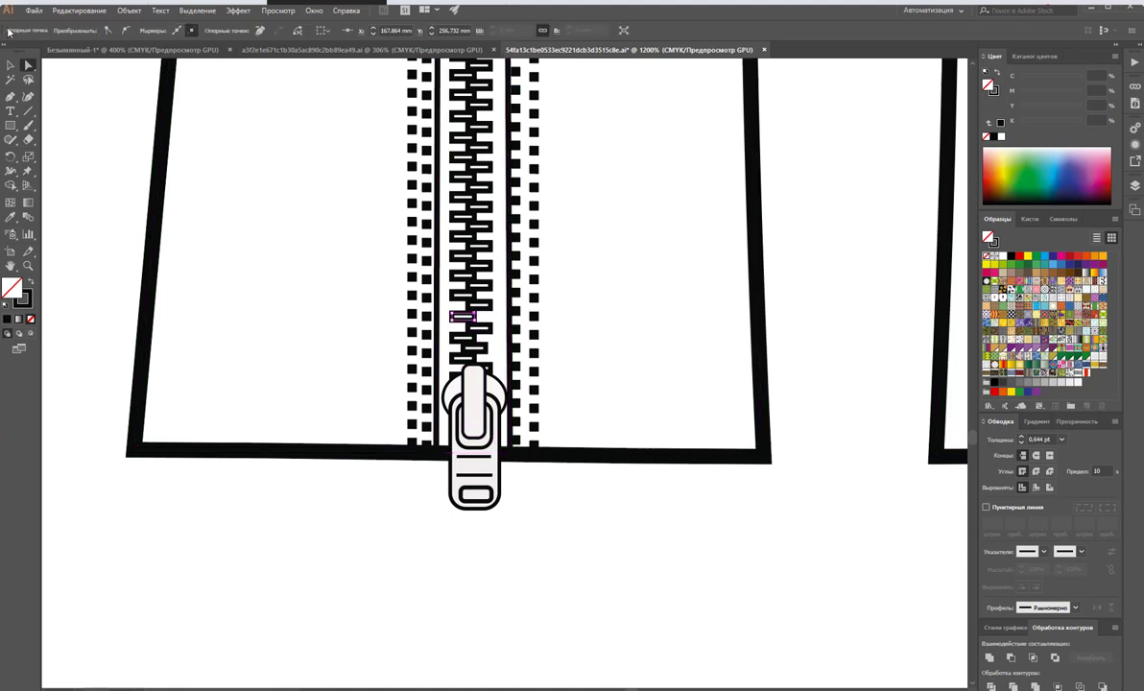
{"action": "left_click", "coordinate": [9, 64]}
{"action": "left_click", "coordinate": [464, 324]}
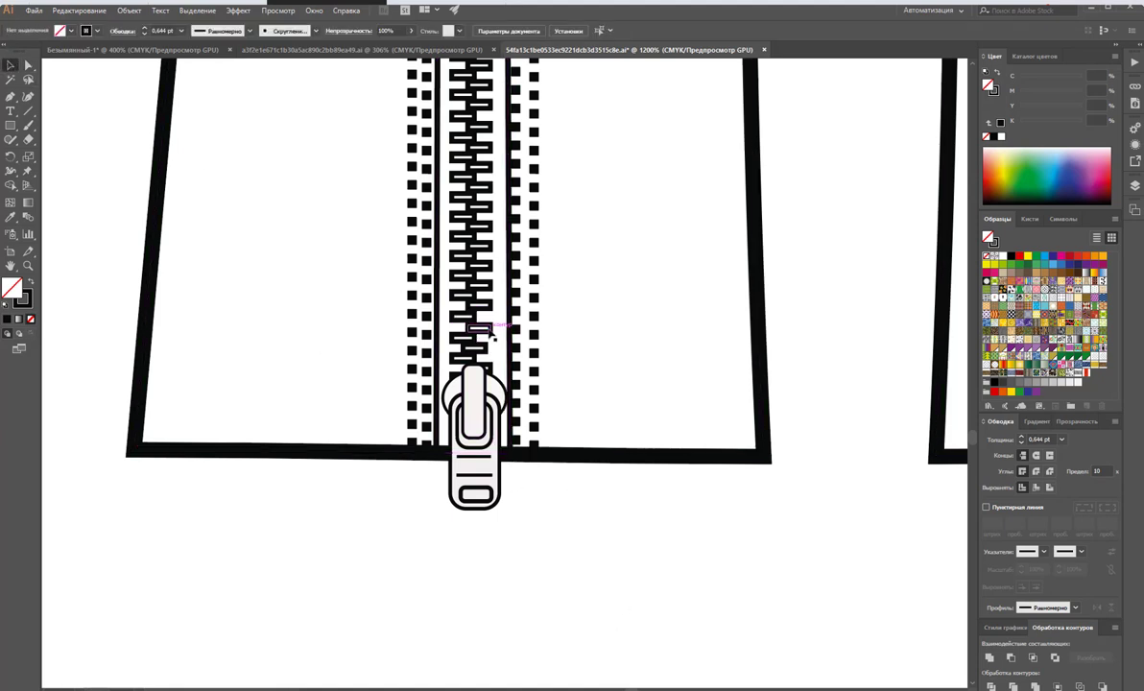
{"action": "left_click", "coordinate": [670, 530]}
- Examine the left leg zipper's new outline along its full length and compare it with the zipper on the other leg
{"action": "key", "text": "z"}
{"action": "left_click", "coordinate": [611, 338], "text": "alt"}
{"action": "left_click", "coordinate": [630, 251], "text": "alt"}
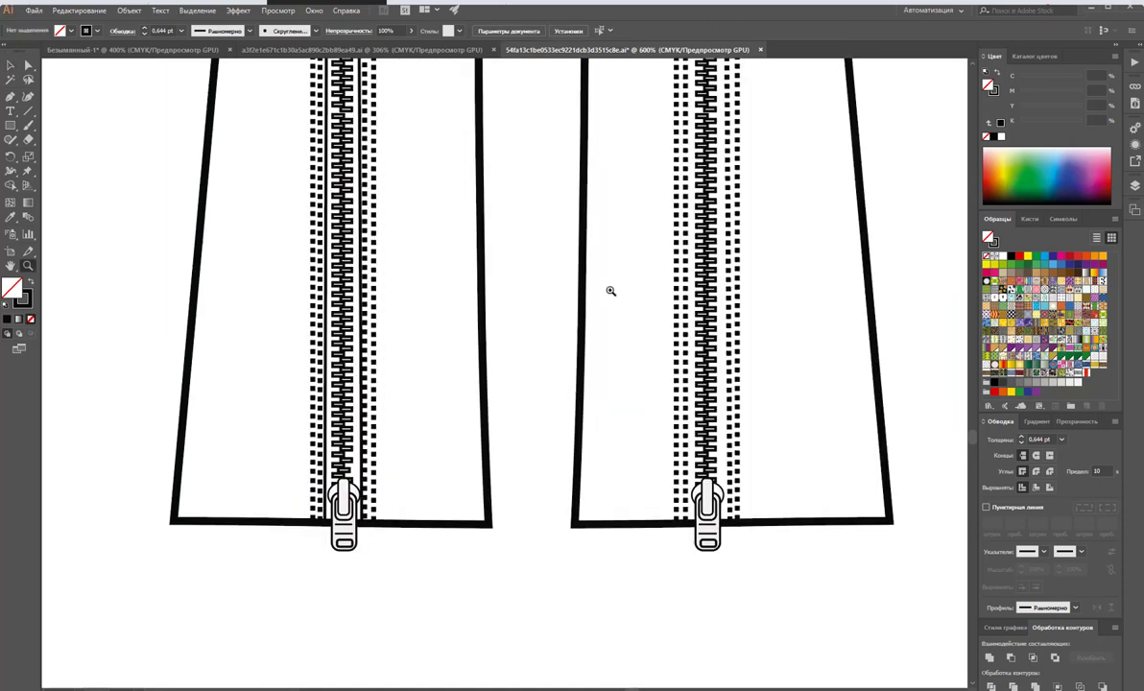
{"action": "key", "text": "ctrl+minus"}
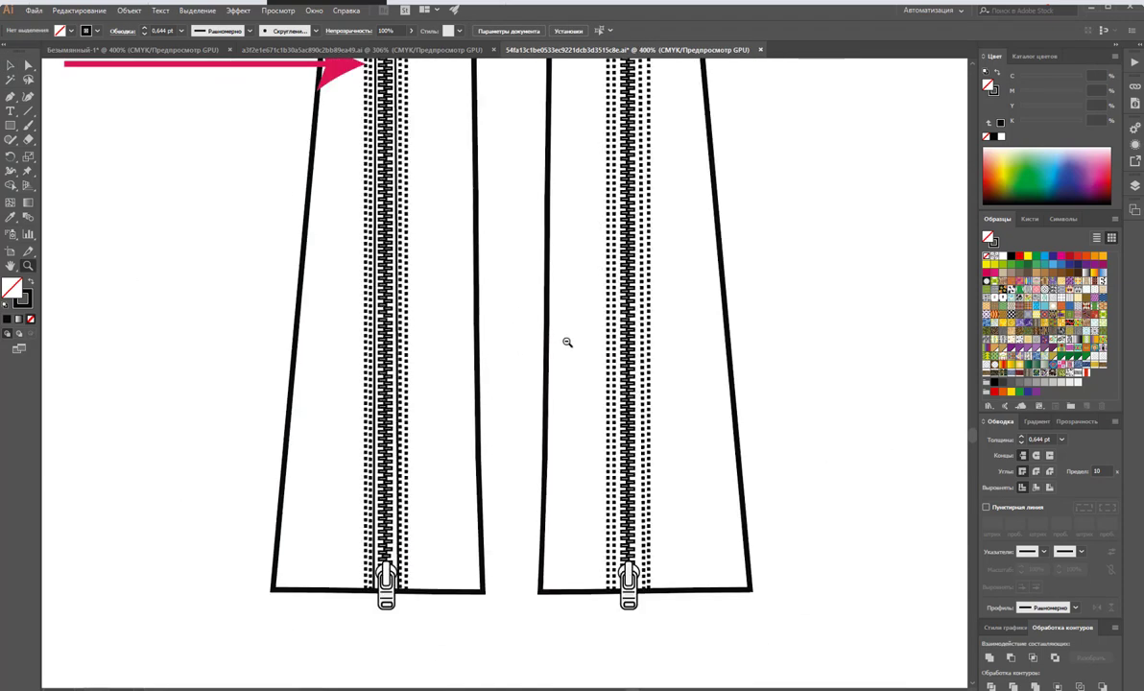
{"action": "scroll", "coordinate": [576, 352], "scroll_direction": "up", "scroll_amount": 5}
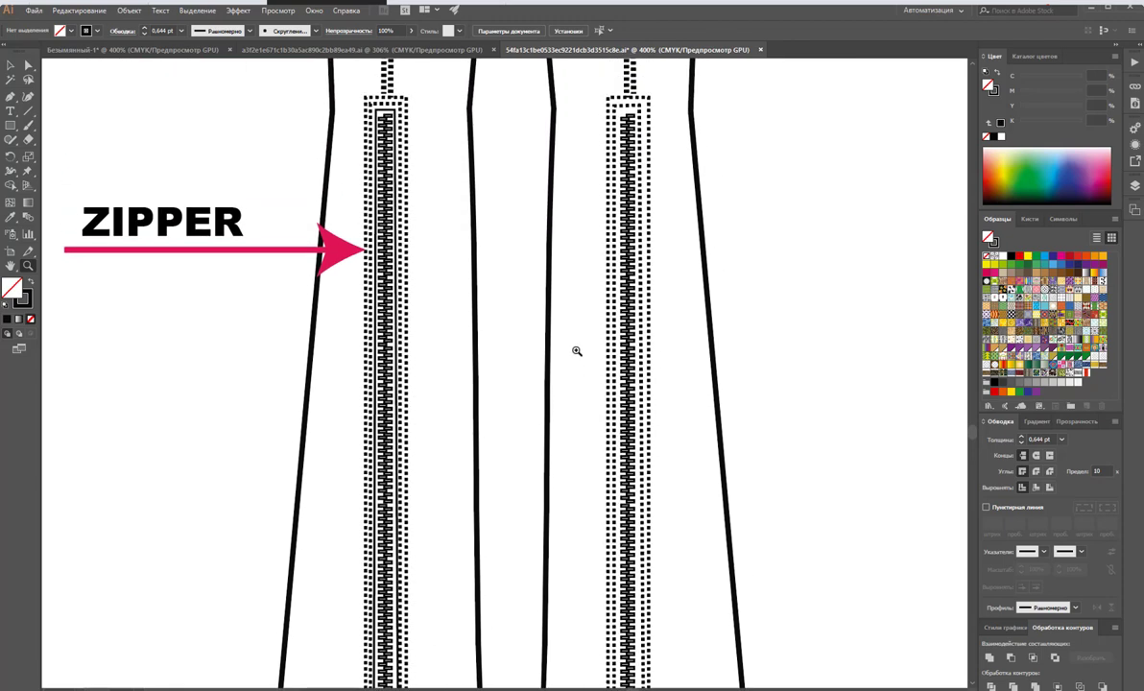
{"action": "key", "text": "ctrl+minus"}
{"action": "key", "text": "ctrl+minus"}
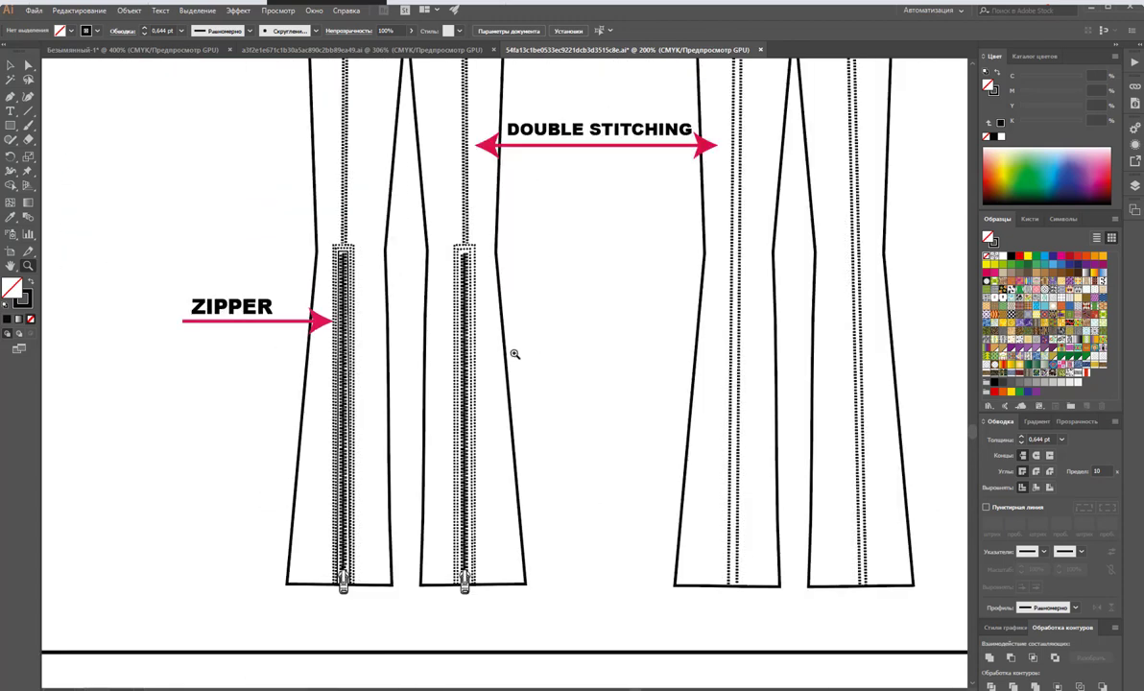
{"action": "scroll", "coordinate": [468, 328], "scroll_direction": "down", "scroll_amount": 1}
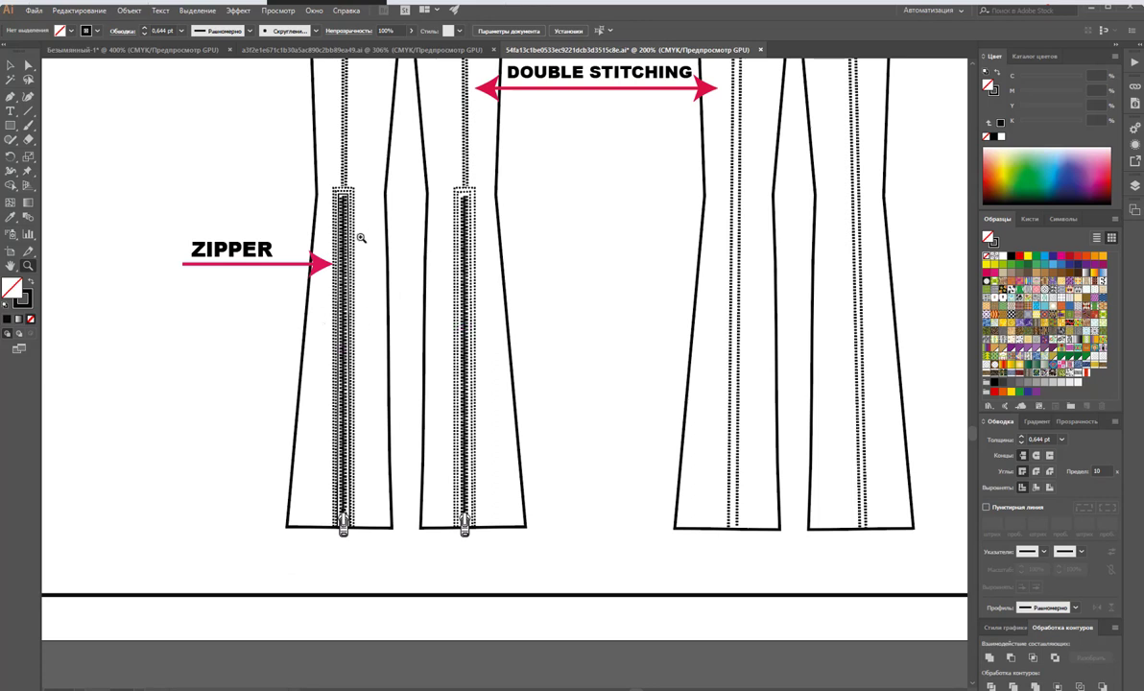
- Show the document's brushes and switch to File Explorer to open D:\ФЛЕШКА\Резервная копия 06.11.2018\Пишу книгу\Ai КНИГА\Картинки
{"action": "key", "text": "v"}
{"action": "left_click", "coordinate": [1031, 221]}
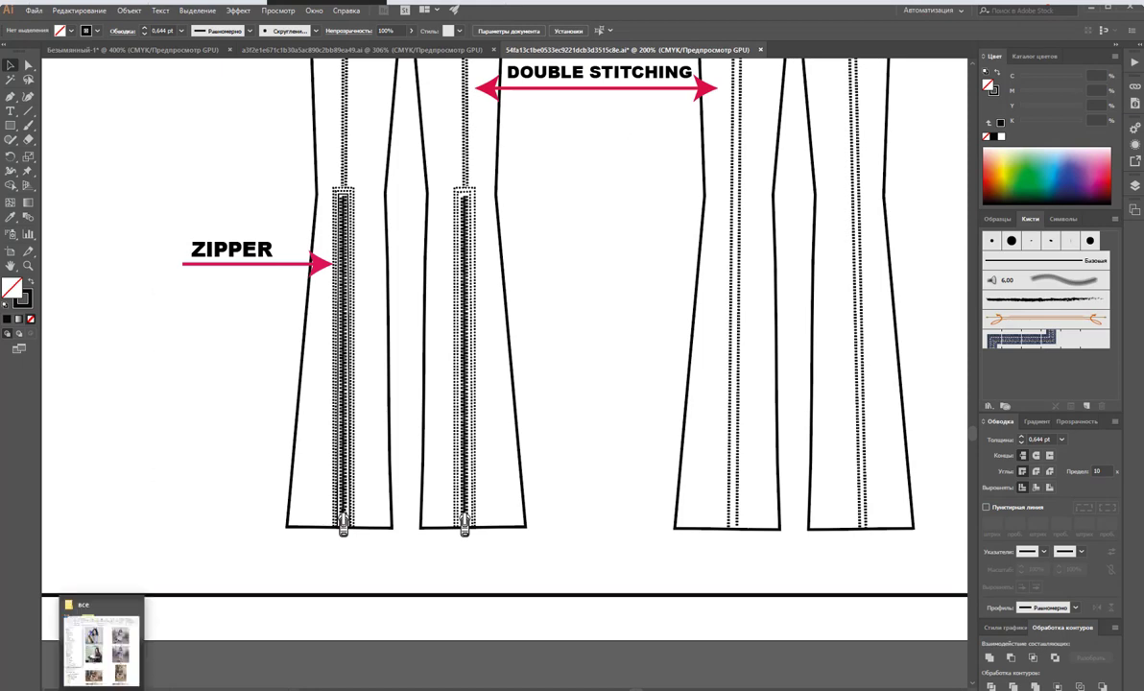
{"action": "left_click", "coordinate": [101, 641]}
{"action": "left_click", "coordinate": [183, 486]}
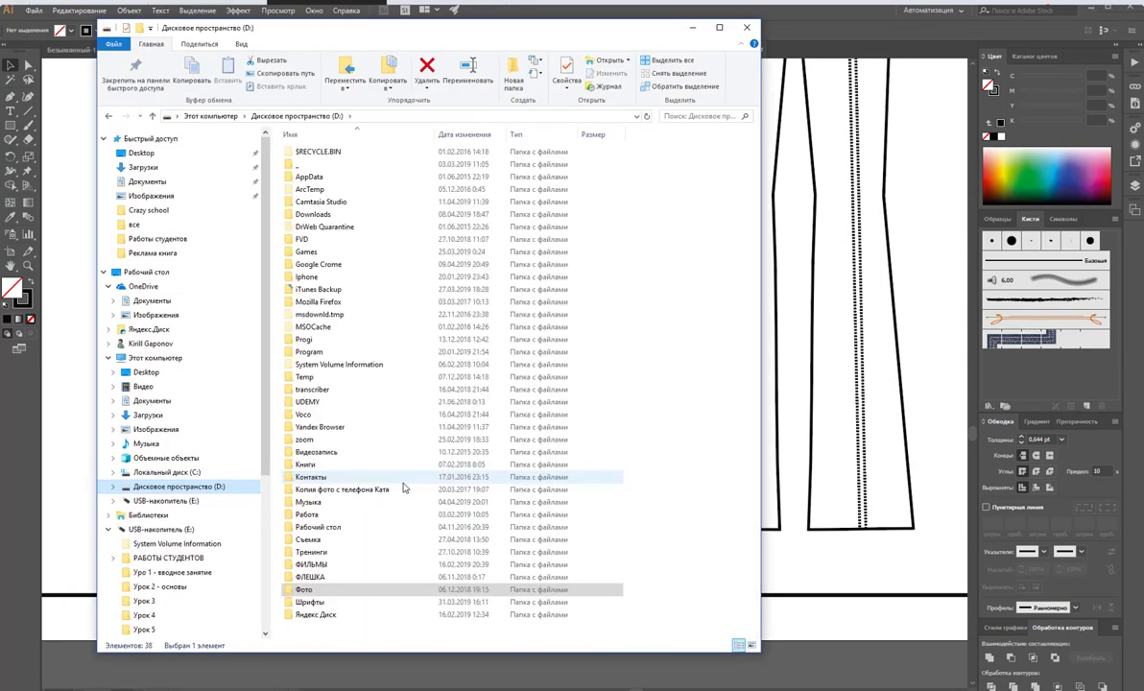
{"action": "double_click", "coordinate": [355, 577]}
{"action": "left_click", "coordinate": [373, 168]}
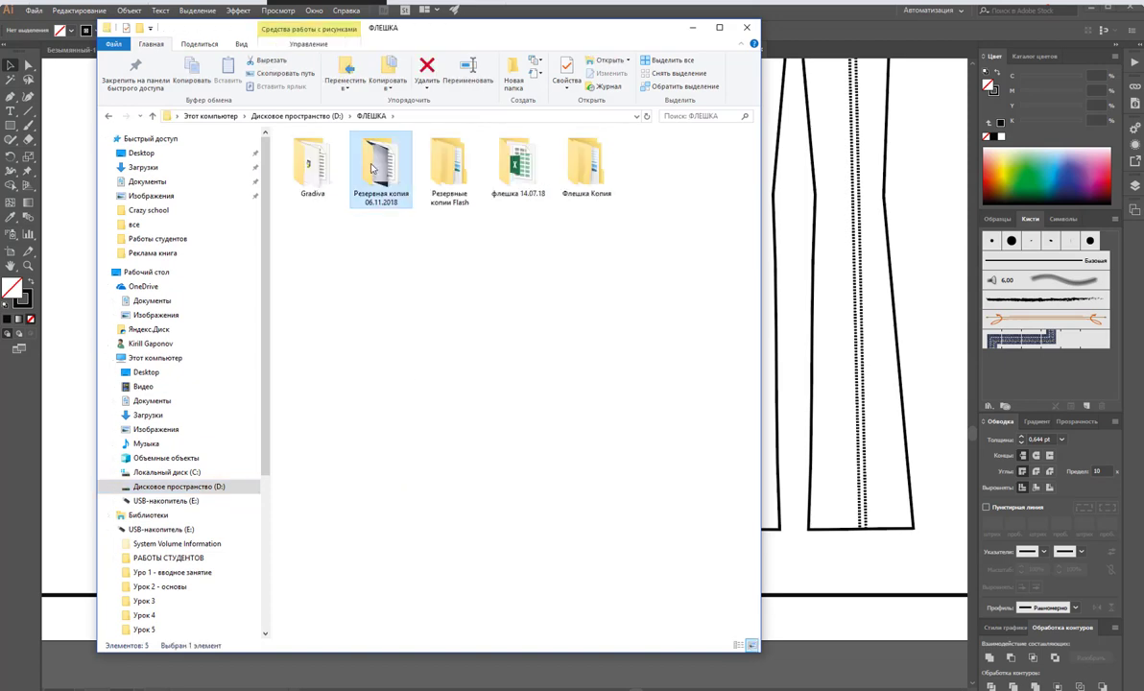
{"action": "double_click", "coordinate": [372, 168]}
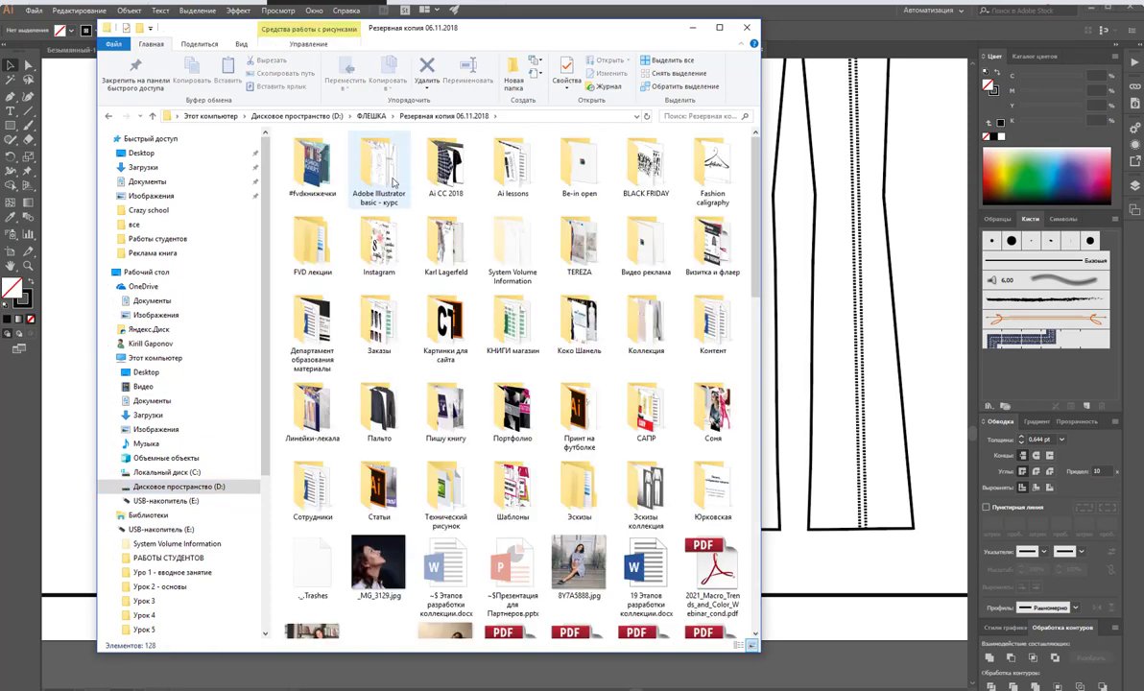
{"action": "double_click", "coordinate": [379, 408]}
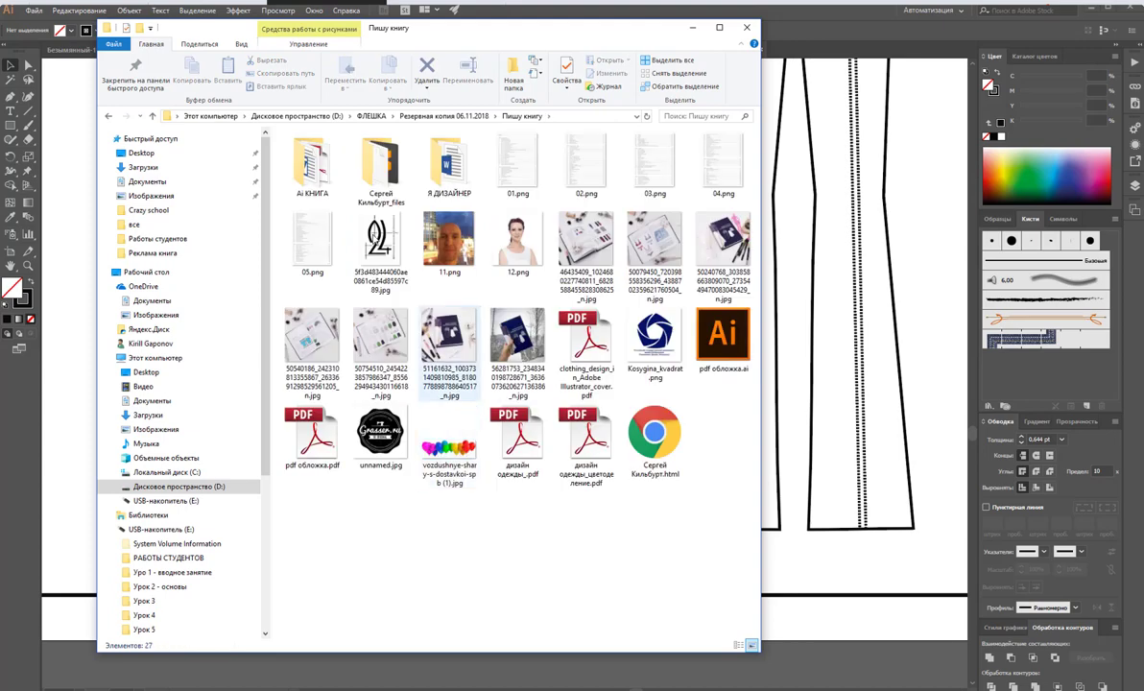
{"action": "double_click", "coordinate": [317, 171]}
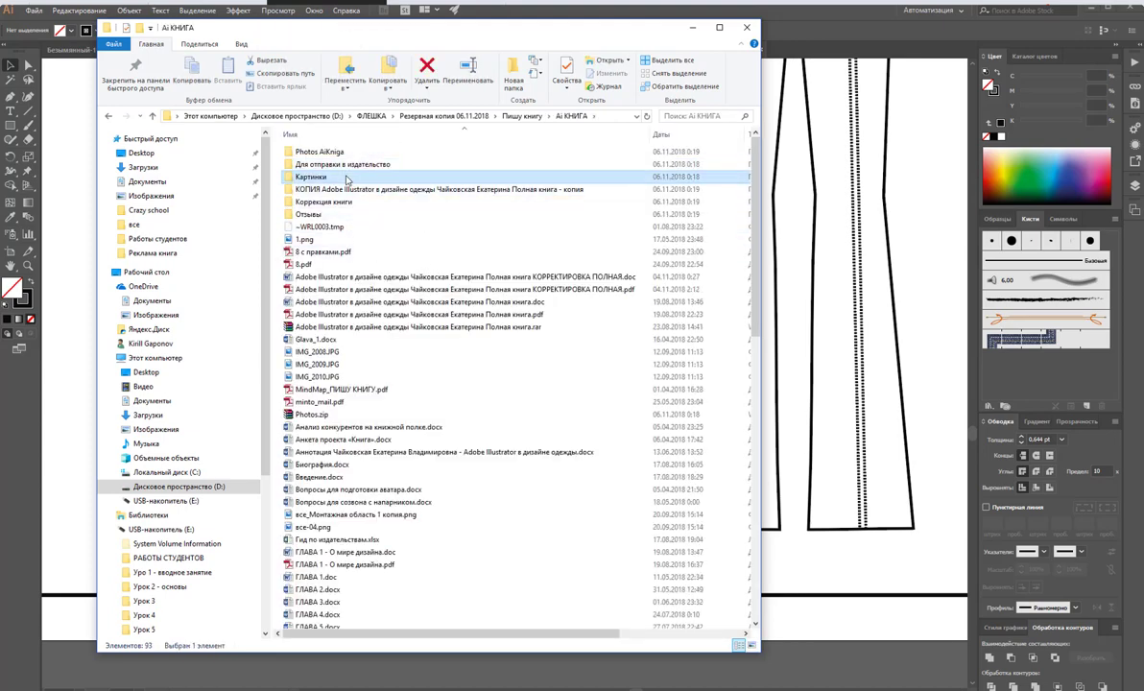
{"action": "double_click", "coordinate": [347, 178]}
- Find the zipper puller file Пулеры.ai in the Картинки folder and open it with its embedded colour profile
{"action": "scroll", "coordinate": [477, 228], "scroll_direction": "down", "scroll_amount": 5}
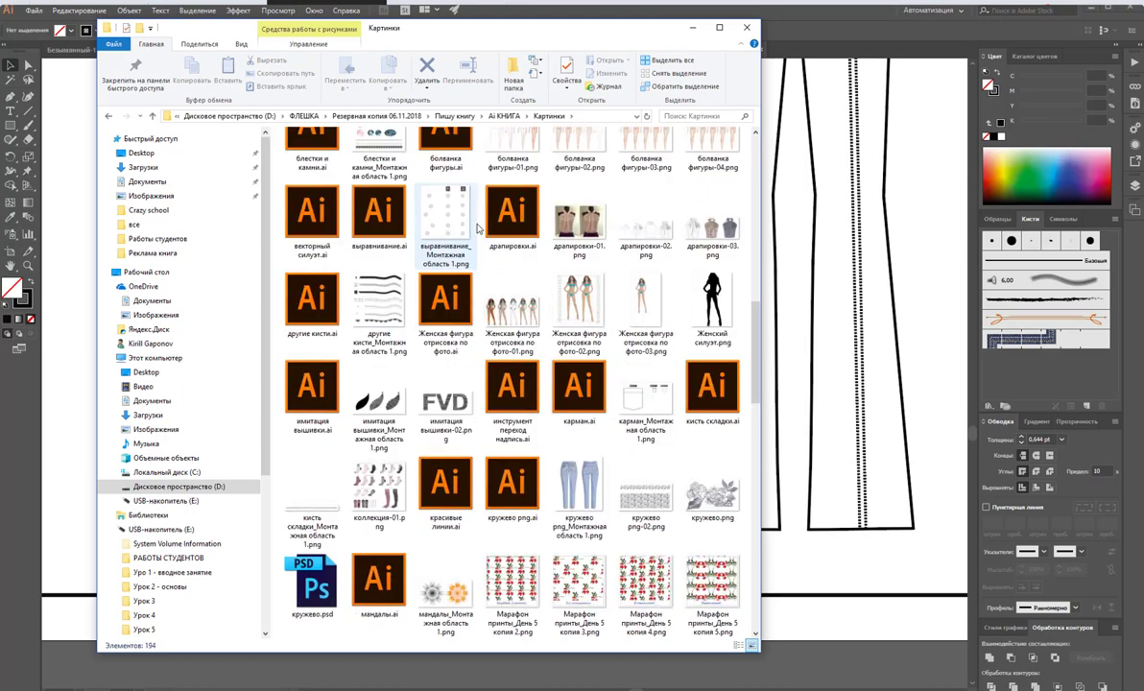
{"action": "scroll", "coordinate": [477, 227], "scroll_direction": "down", "scroll_amount": 10}
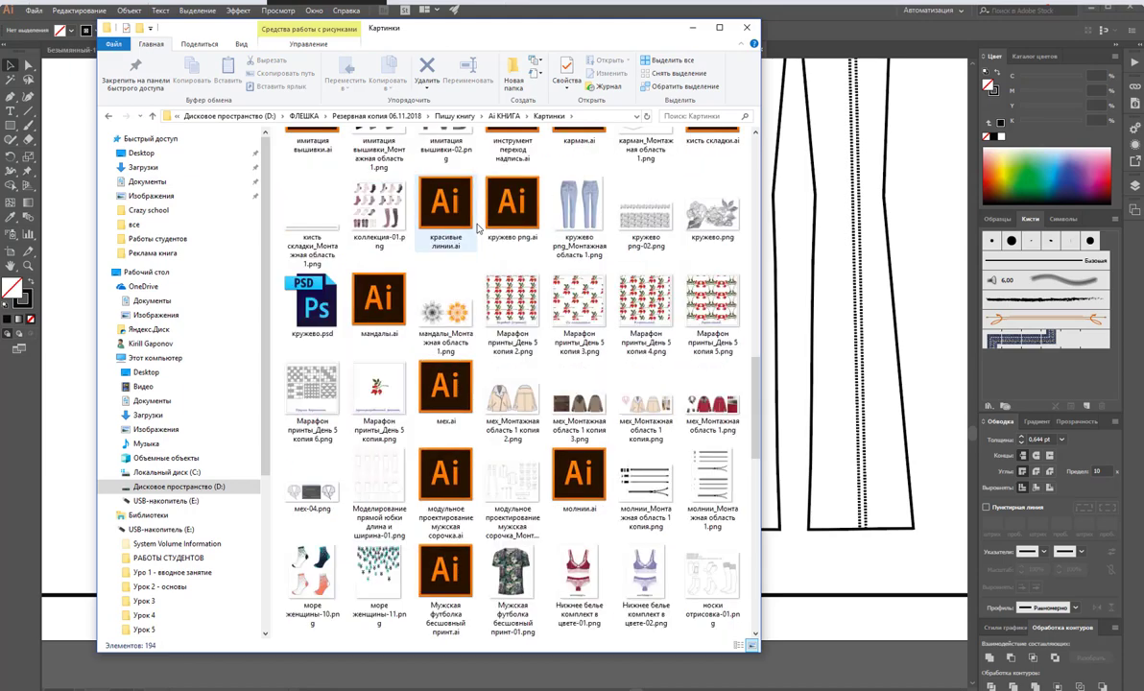
{"action": "scroll", "coordinate": [472, 230], "scroll_direction": "down", "scroll_amount": 1}
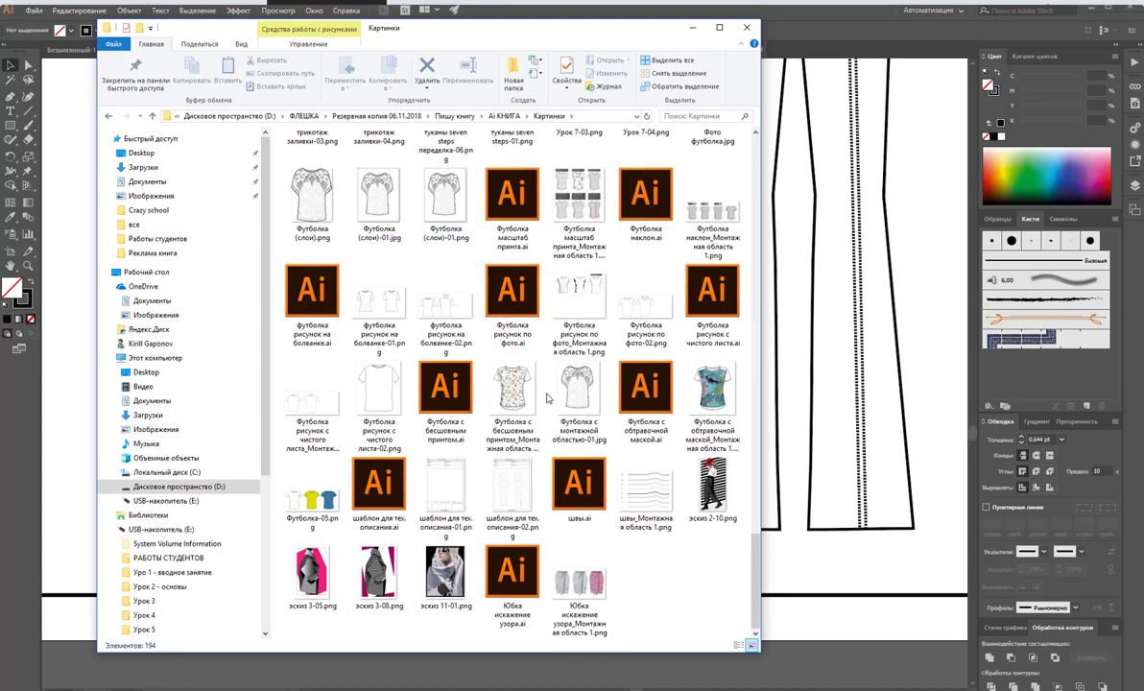
{"action": "scroll", "coordinate": [549, 397], "scroll_direction": "up", "scroll_amount": 3}
{"action": "scroll", "coordinate": [548, 398], "scroll_direction": "up", "scroll_amount": 20}
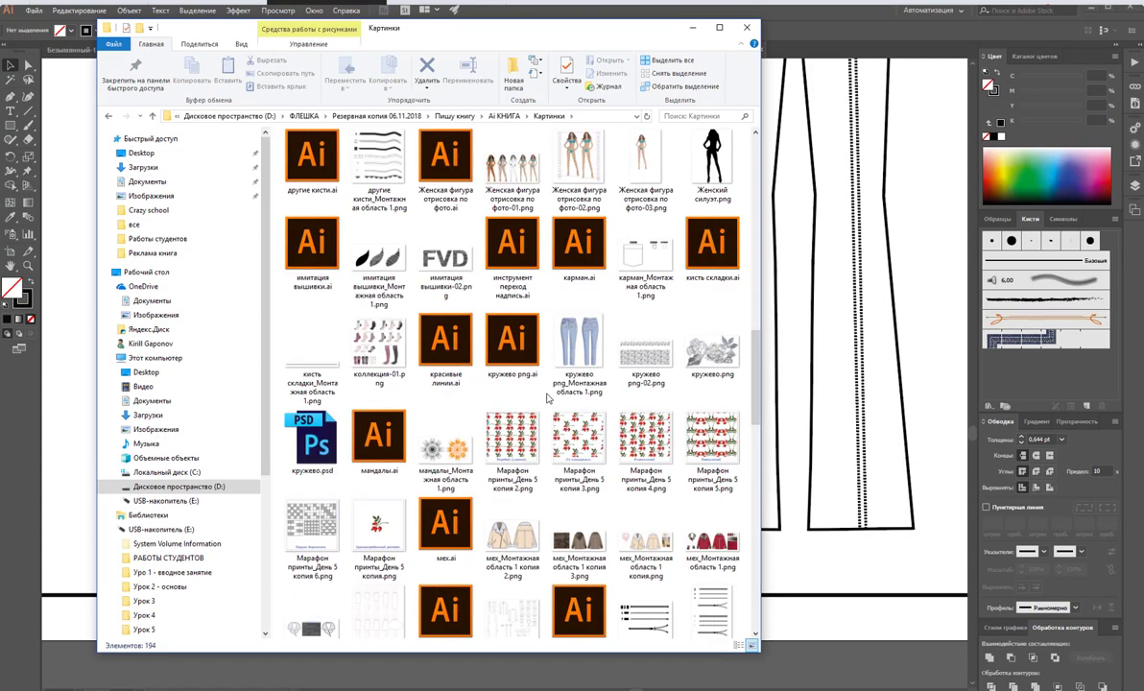
{"action": "scroll", "coordinate": [548, 397], "scroll_direction": "up", "scroll_amount": 2}
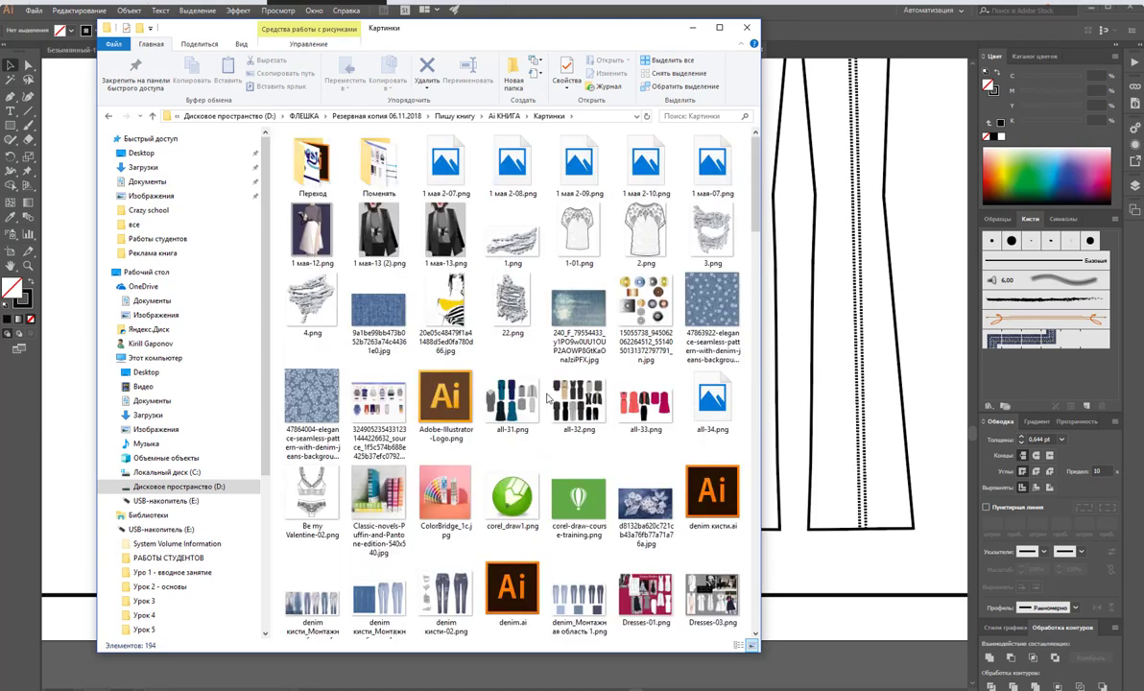
{"action": "scroll", "coordinate": [548, 397], "scroll_direction": "down", "scroll_amount": 2}
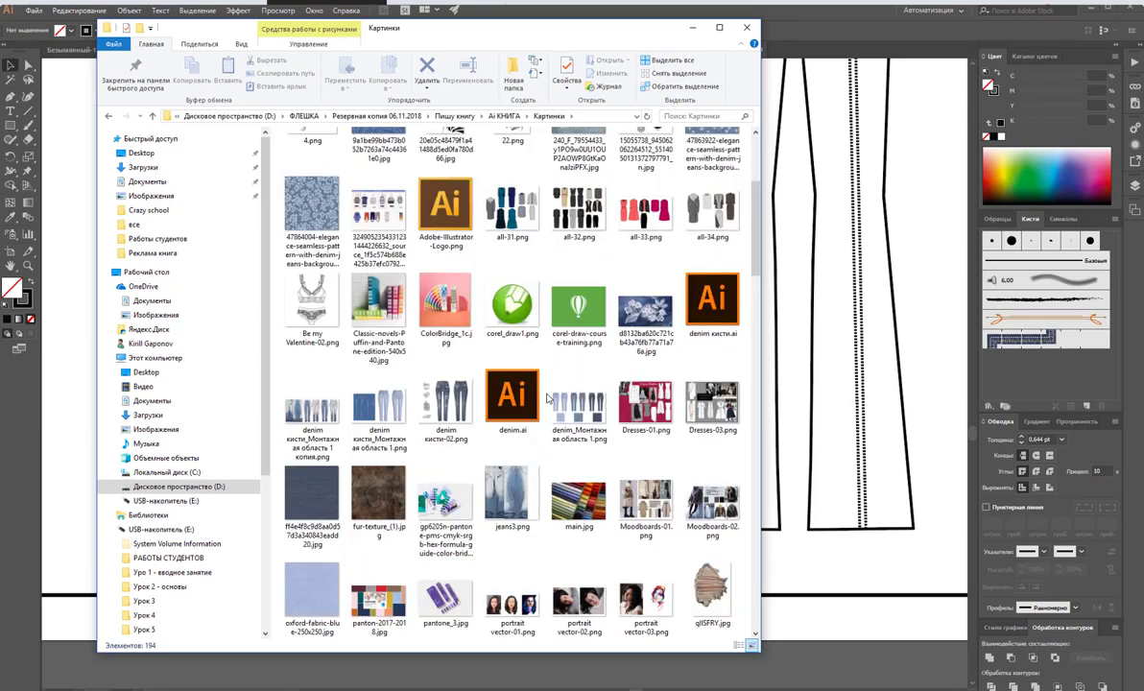
{"action": "scroll", "coordinate": [548, 398], "scroll_direction": "down", "scroll_amount": 10}
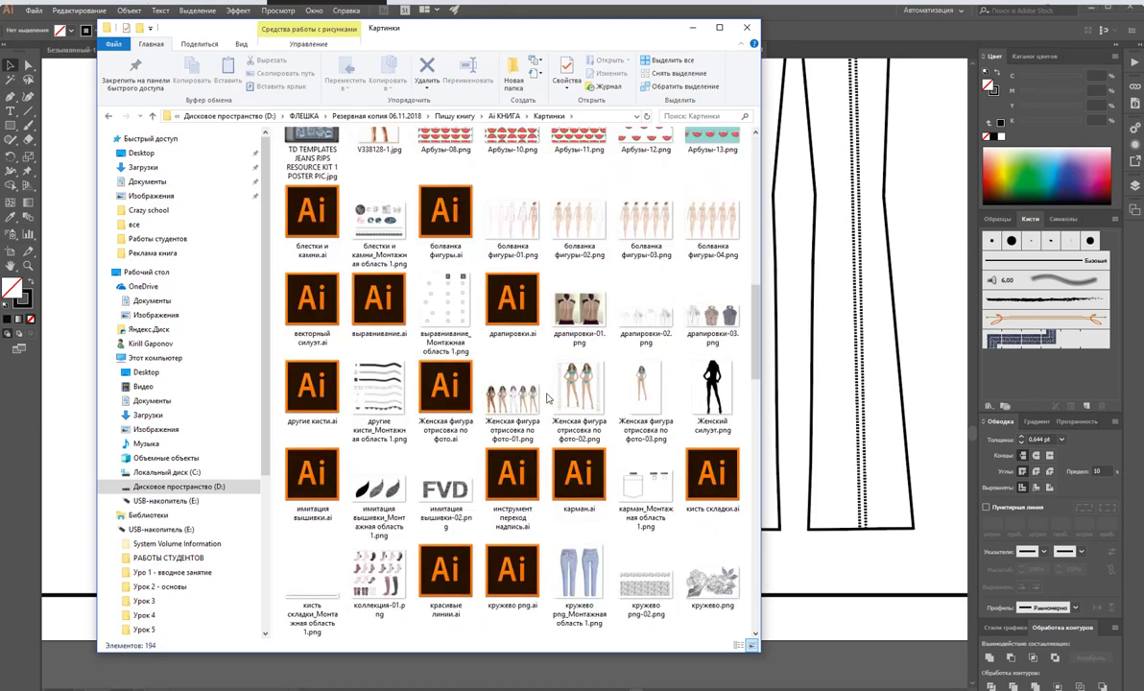
{"action": "scroll", "coordinate": [548, 397], "scroll_direction": "down", "scroll_amount": 5}
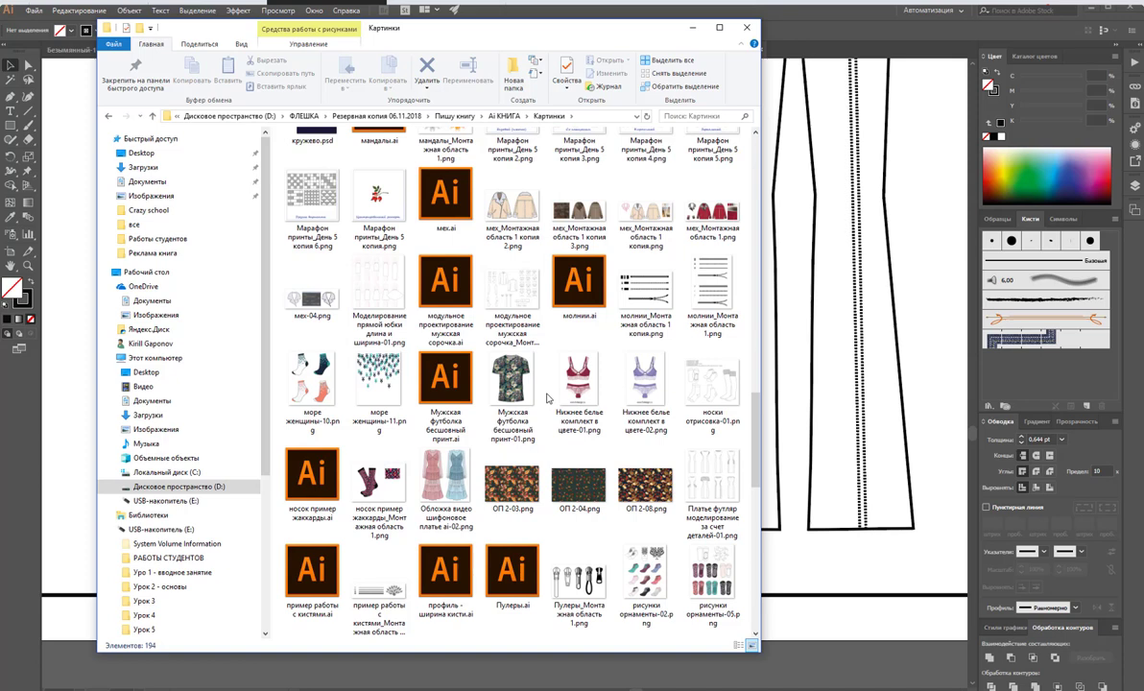
{"action": "scroll", "coordinate": [549, 397], "scroll_direction": "down", "scroll_amount": 3}
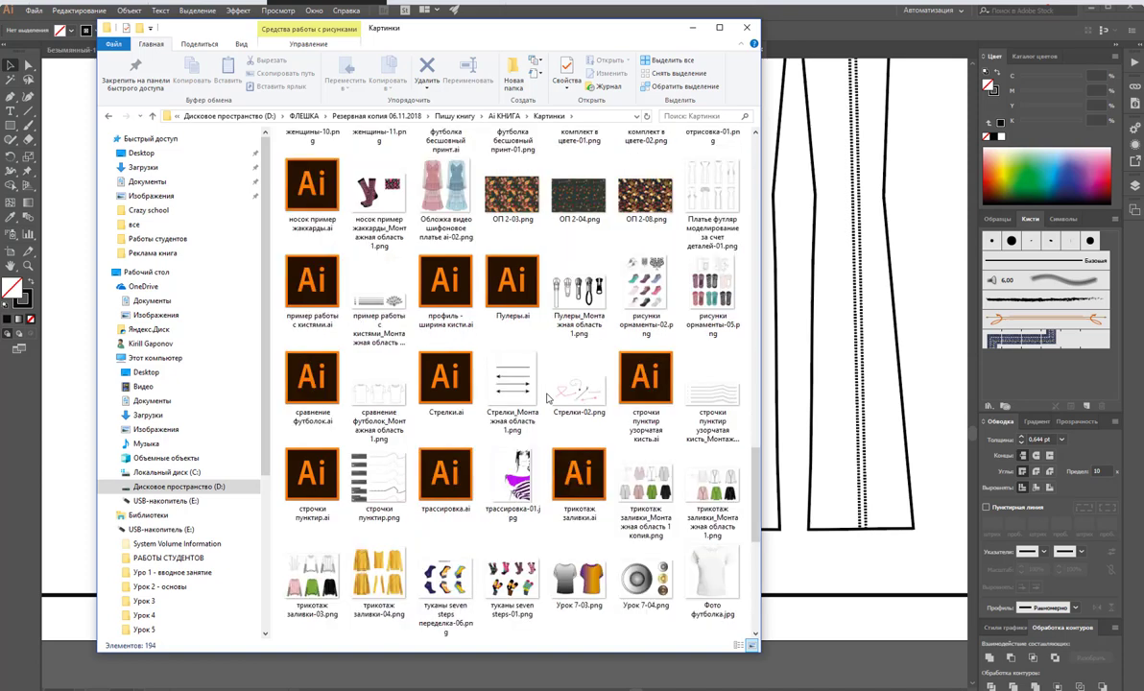
{"action": "double_click", "coordinate": [508, 296]}
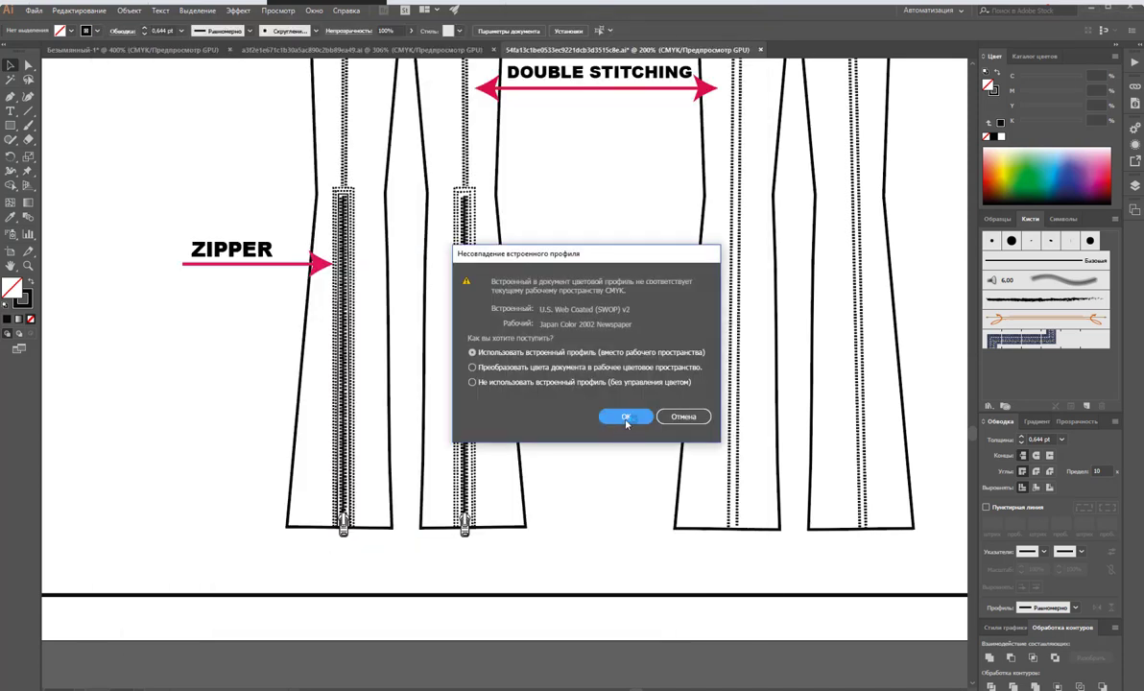
{"action": "left_click", "coordinate": [627, 410]}
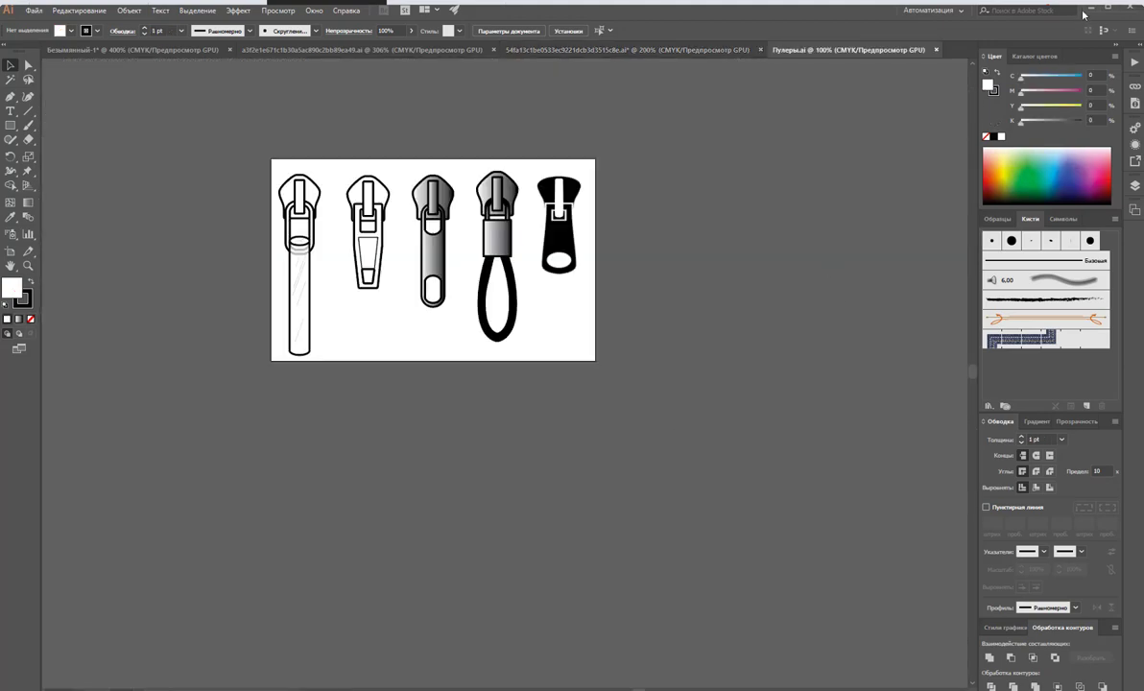
- Return to the Картинки folder in File Explorer and open молнии.ai with its embedded colour profile
{"action": "left_click", "coordinate": [1090, 7]}
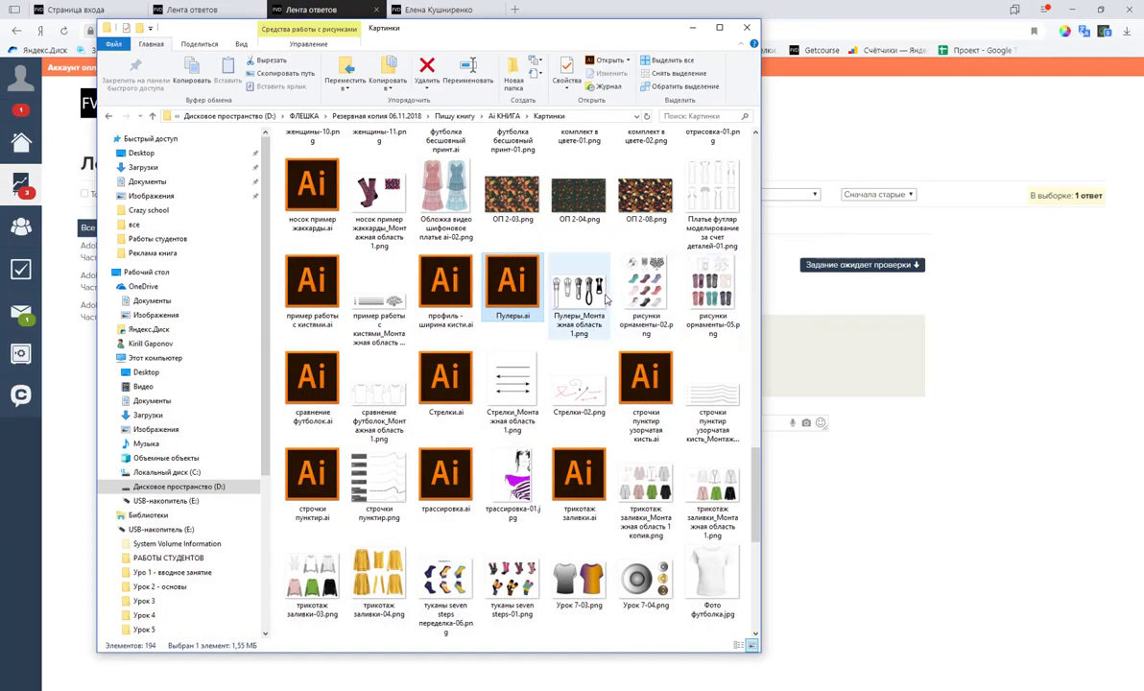
{"action": "scroll", "coordinate": [606, 300], "scroll_direction": "down", "scroll_amount": 5}
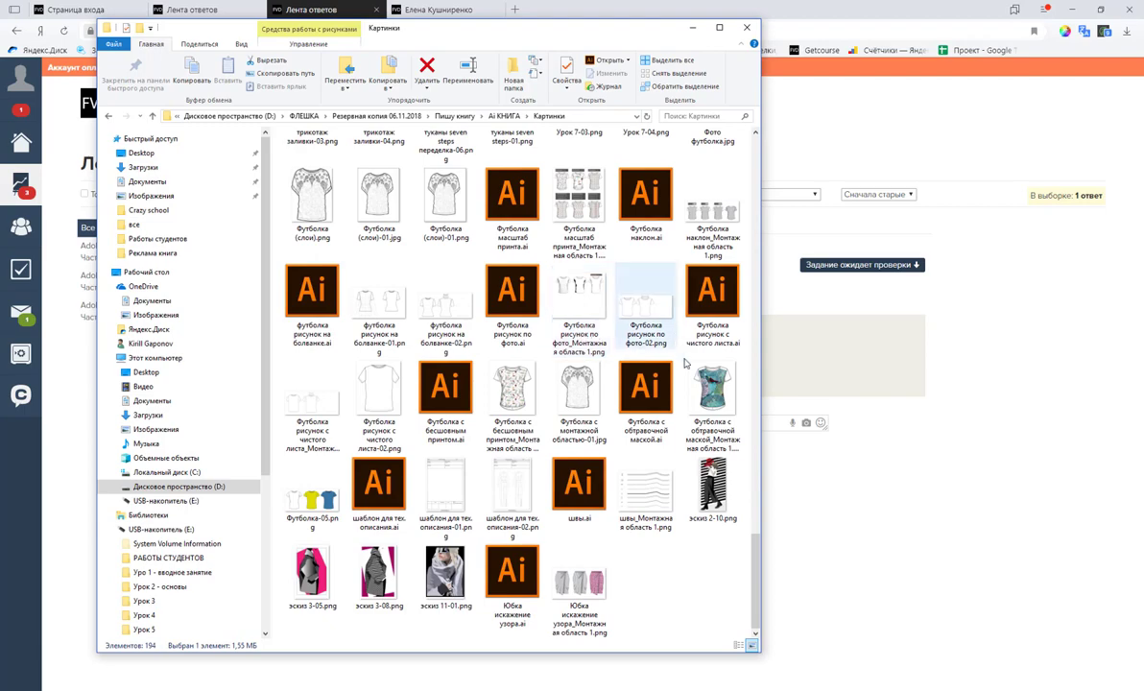
{"action": "double_click", "coordinate": [666, 27]}
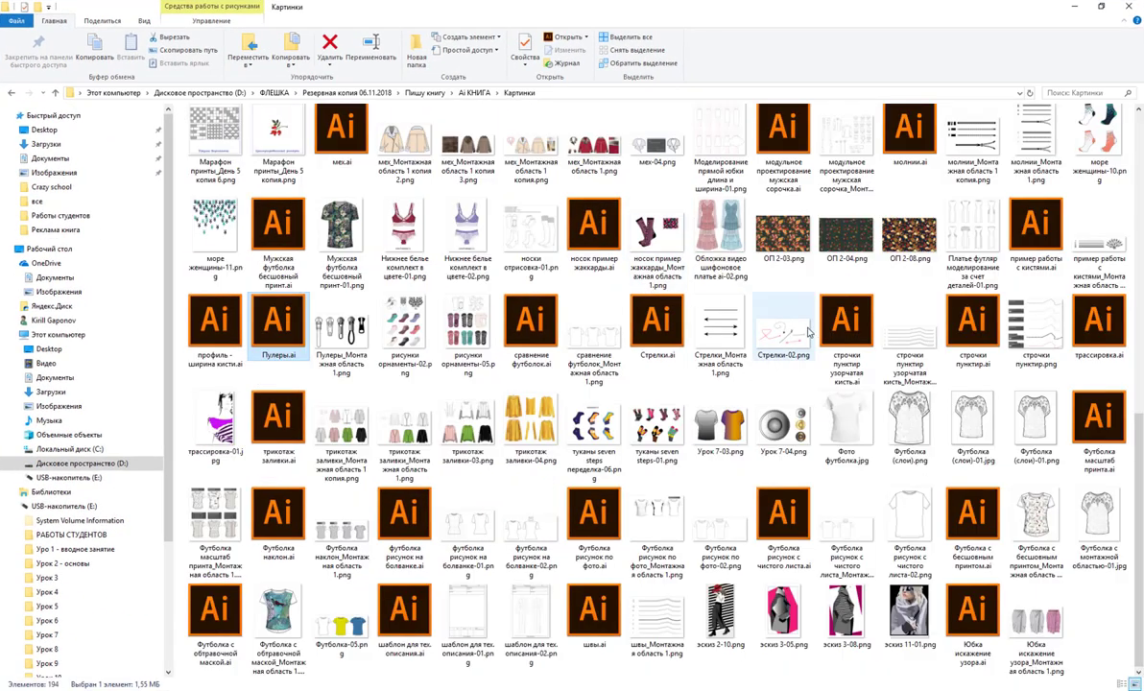
{"action": "key", "text": "Return"}
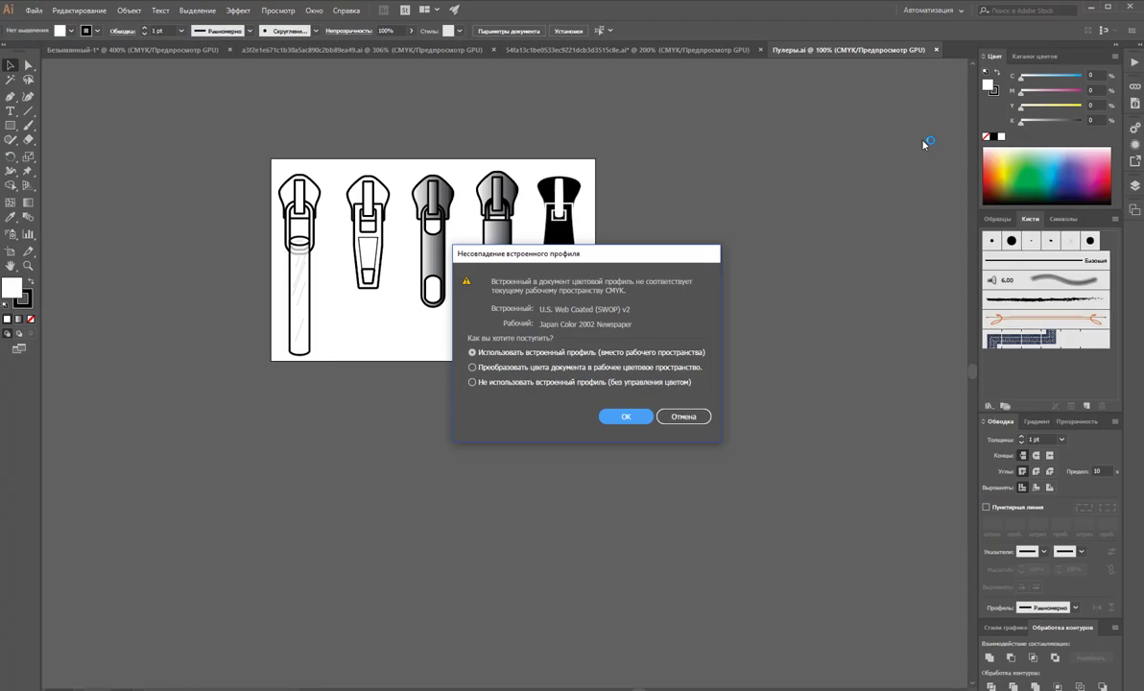
{"action": "left_click", "coordinate": [629, 420]}
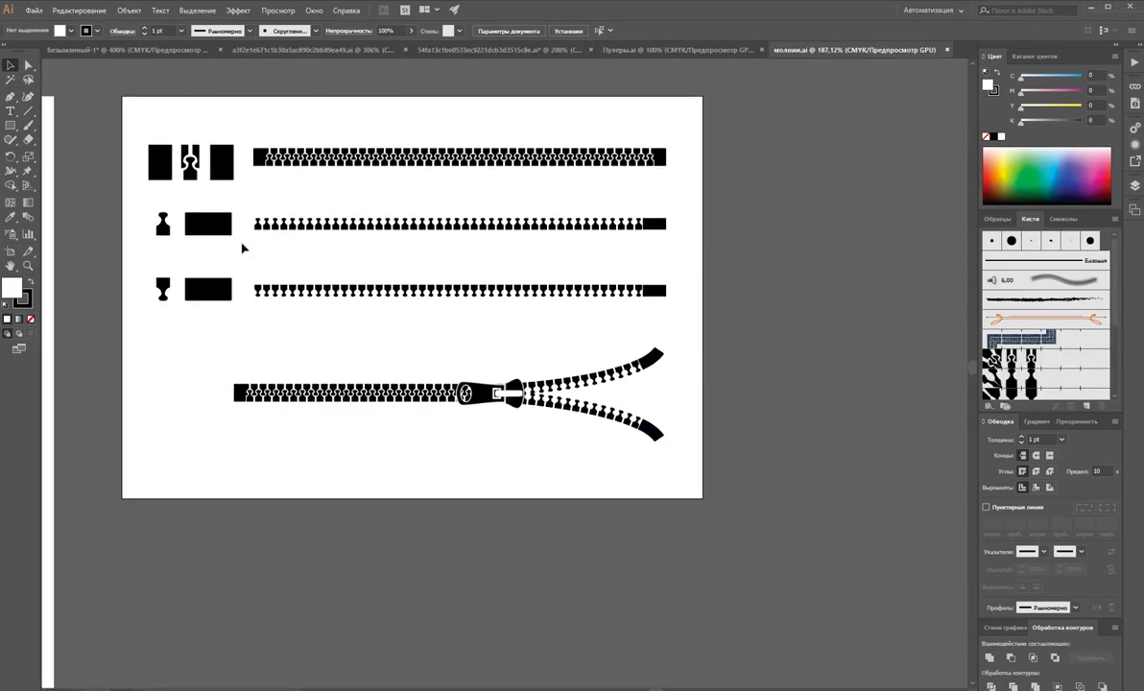
- Examine the zipper brushes and the sample zippers with their tooth elements on both artboards of молнии.ai
{"action": "scroll", "coordinate": [1046, 371], "scroll_direction": "down", "scroll_amount": 3}
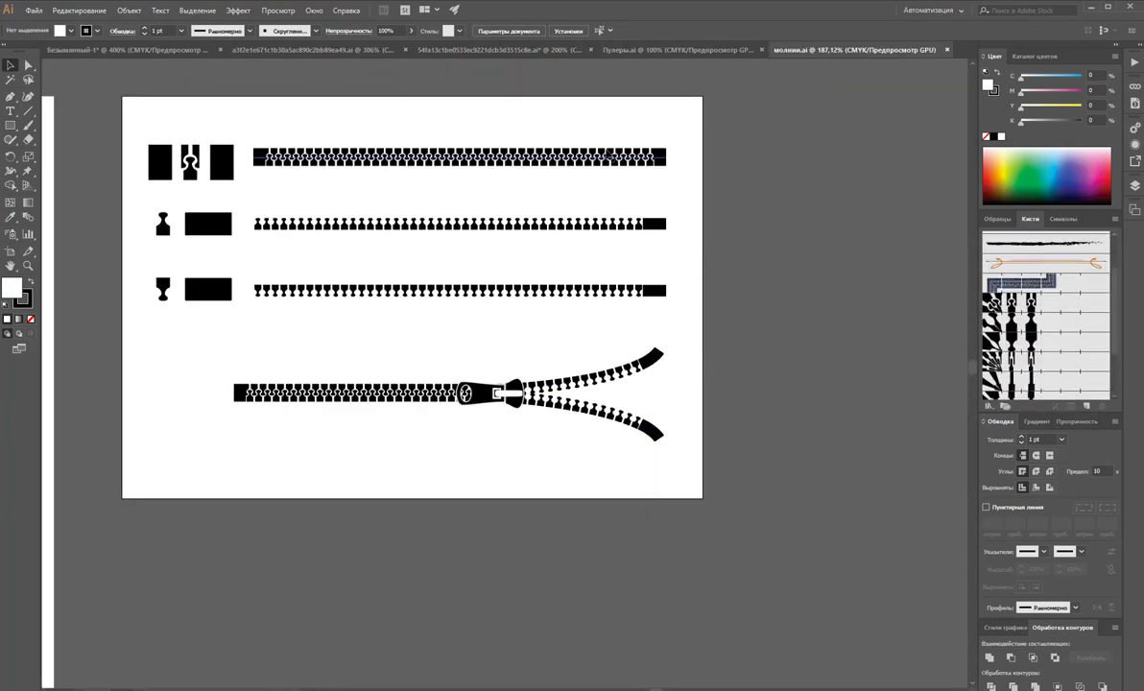
{"action": "left_click_drag", "start_coordinate": [692, 126], "coordinate": [132, 302]}
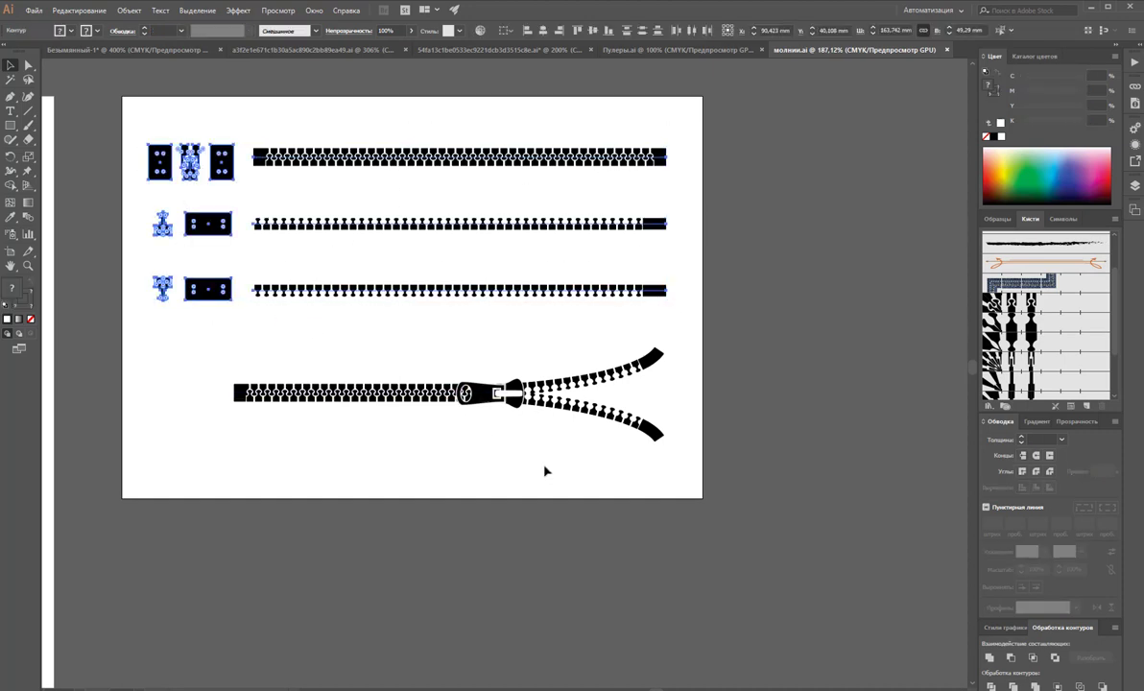
{"action": "left_click", "coordinate": [512, 571]}
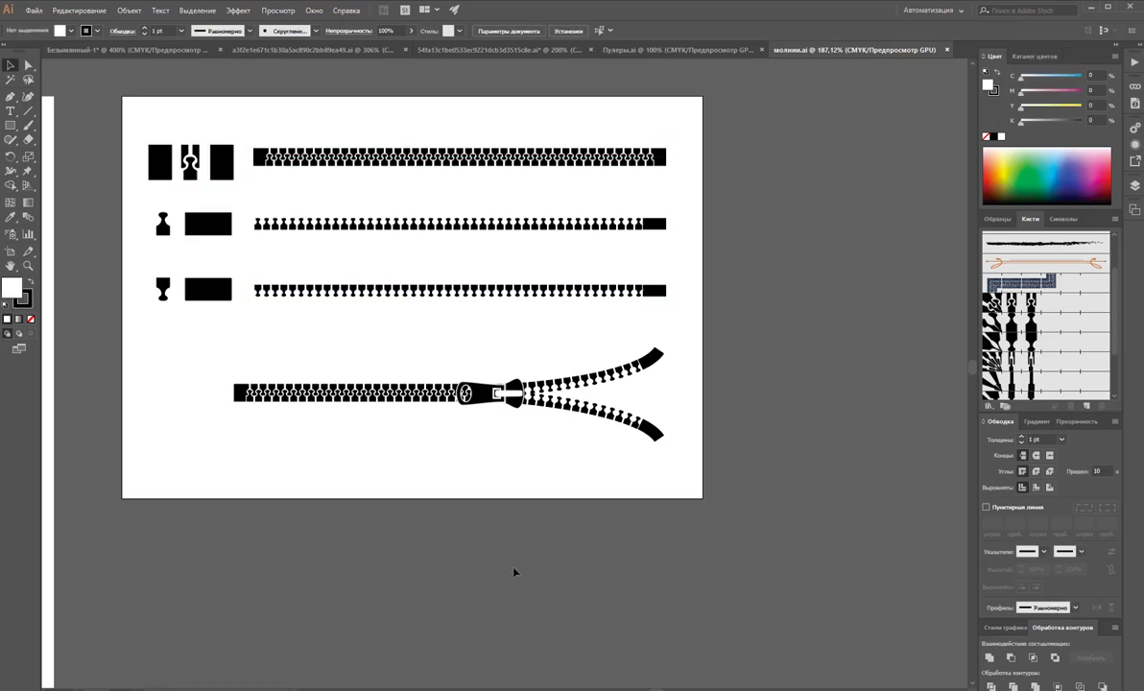
{"action": "scroll", "coordinate": [512, 570], "scroll_direction": "down", "scroll_amount": 1}
{"action": "scroll", "coordinate": [511, 570], "scroll_direction": "up", "scroll_amount": 5}
{"action": "scroll", "coordinate": [780, 279], "scroll_direction": "down", "scroll_amount": 6}
{"action": "scroll", "coordinate": [750, 343], "scroll_direction": "down", "scroll_amount": 3}
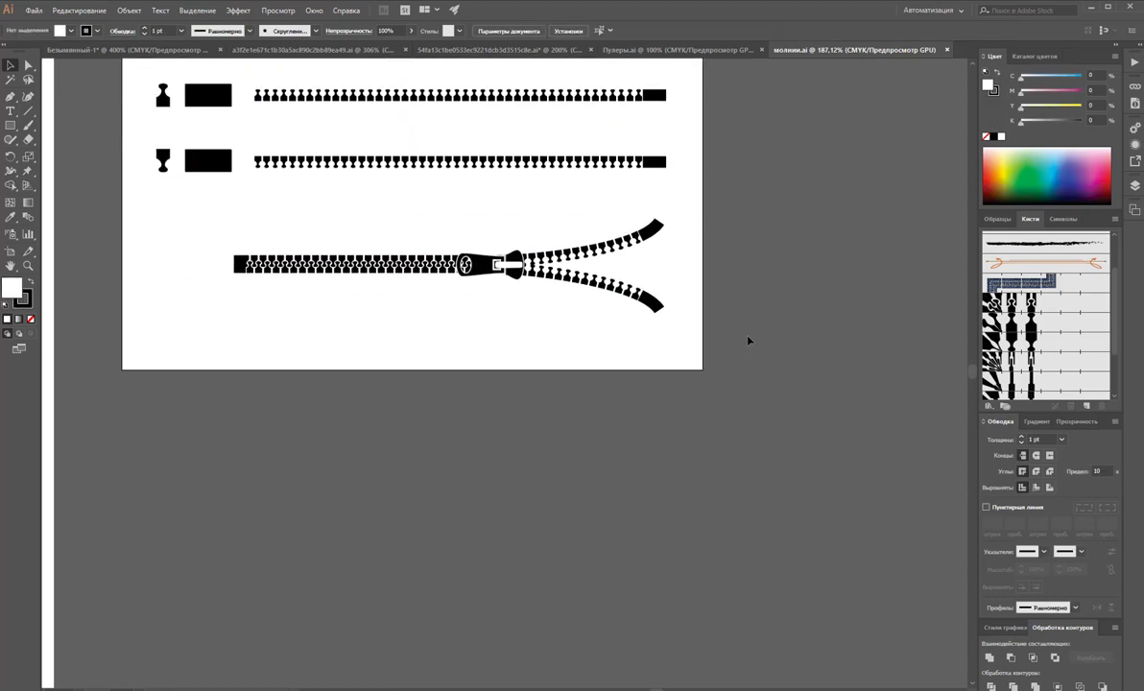
{"action": "scroll", "coordinate": [749, 337], "scroll_direction": "up", "scroll_amount": 3}
{"action": "key", "text": "z"}
{"action": "left_click", "coordinate": [299, 429], "text": "alt"}
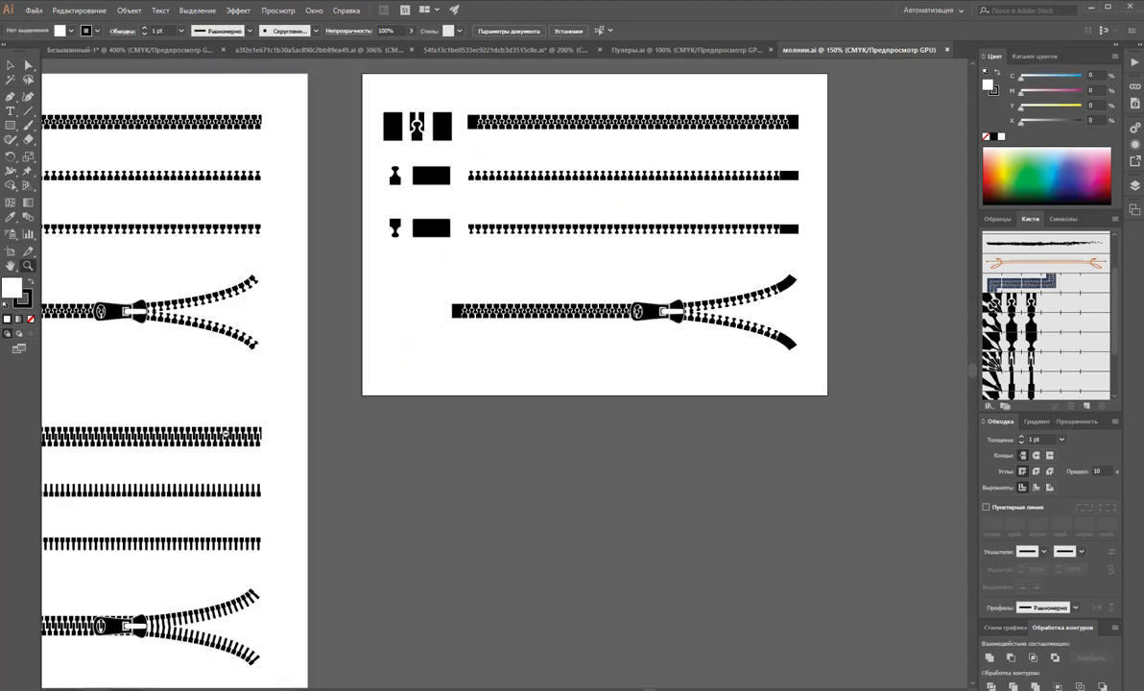
{"action": "left_click", "coordinate": [225, 434], "text": "alt"}
{"action": "left_click", "coordinate": [433, 360]}
{"action": "scroll", "coordinate": [408, 243], "scroll_direction": "up", "scroll_amount": 1}
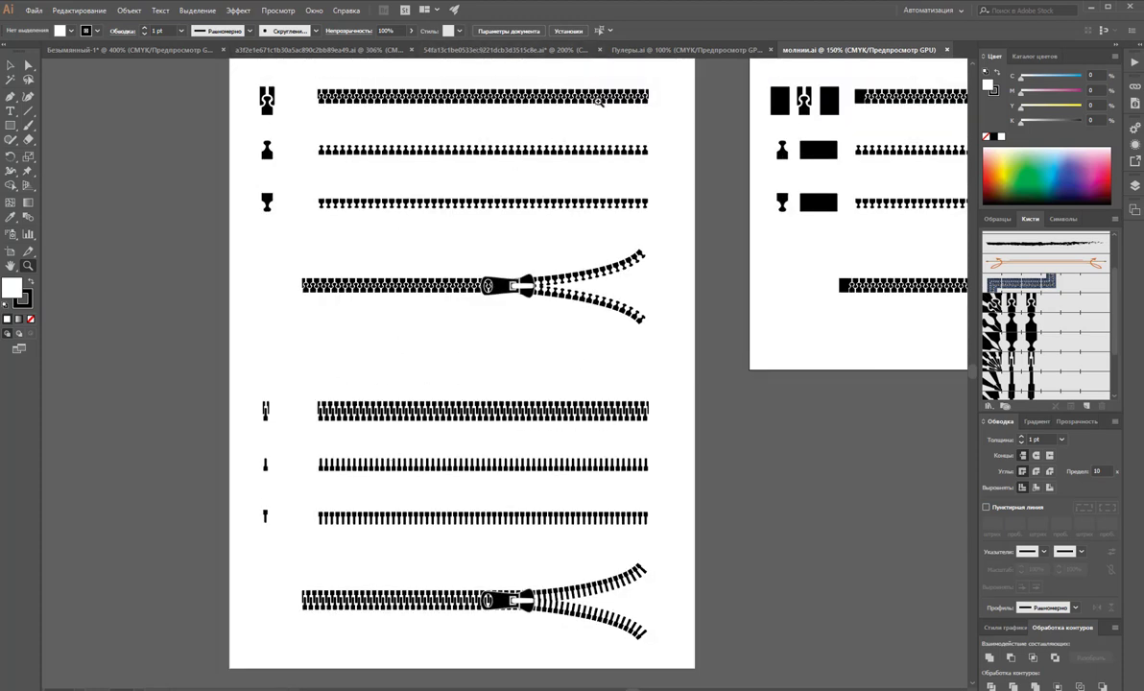
- Copy the upper half-open zipper sample with its slider from the tall artboard and switch to the jeans document
{"action": "left_click", "coordinate": [10, 66]}
{"action": "left_click_drag", "start_coordinate": [279, 236], "coordinate": [693, 330]}
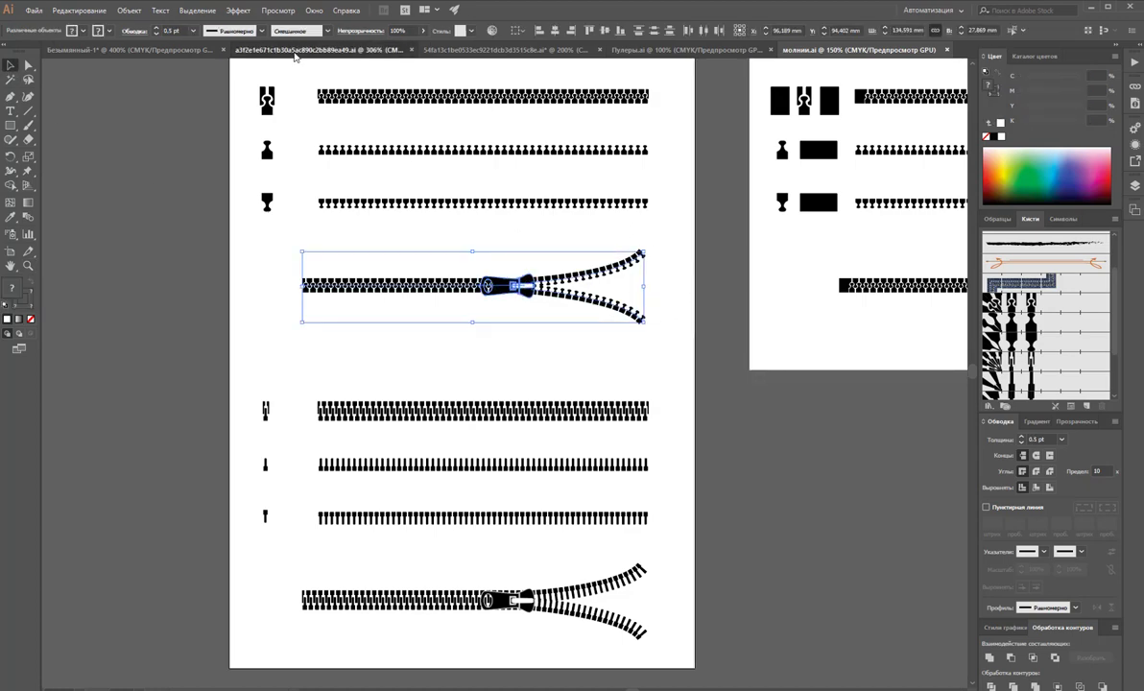
{"action": "left_click", "coordinate": [288, 49]}
{"action": "left_click", "coordinate": [169, 50]}
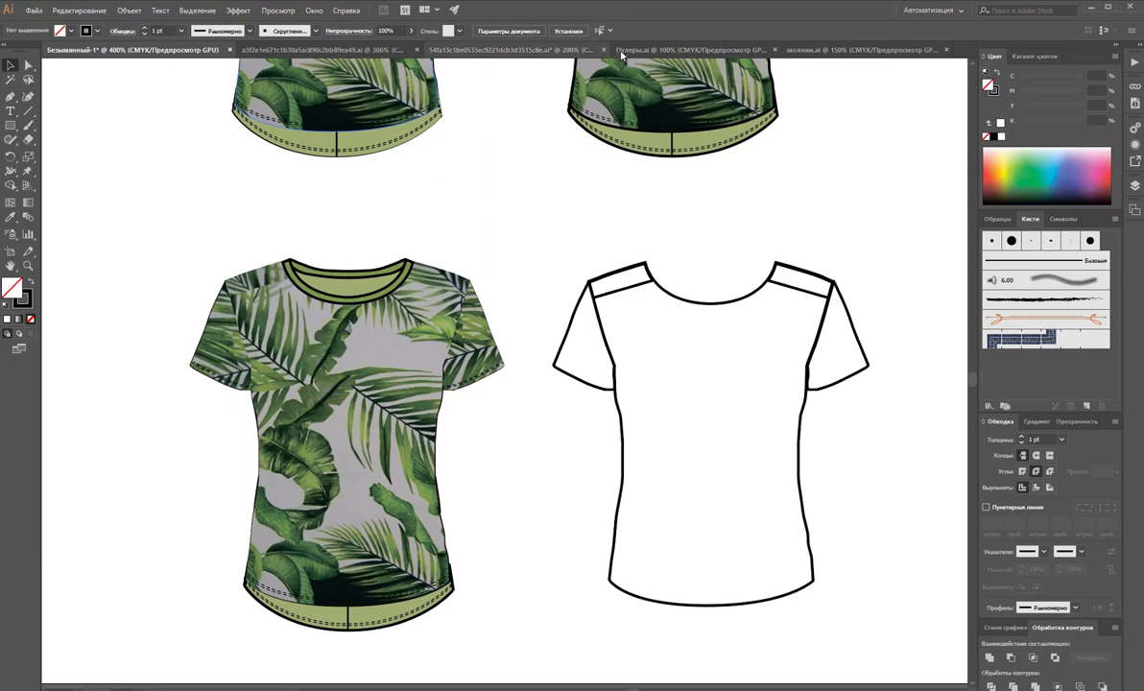
{"action": "left_click", "coordinate": [614, 50]}
{"action": "left_click", "coordinate": [482, 51]}
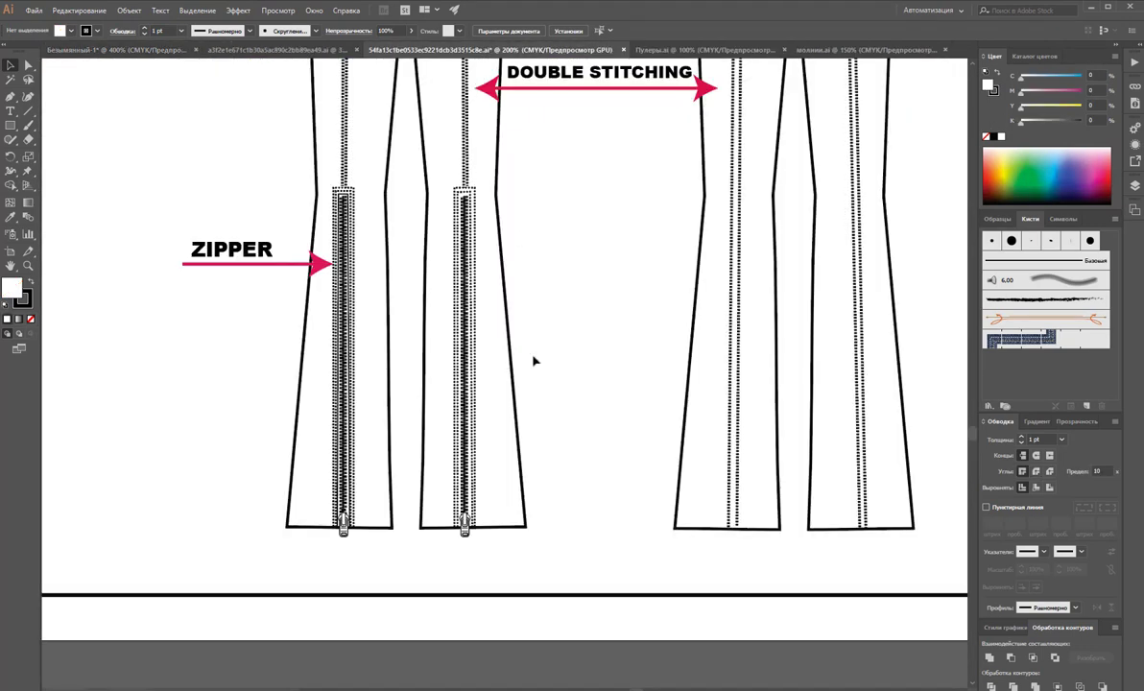
- Paste the zipper into the jeans document with its colour values preserved, and delete the pasted artwork to keep only its brushes
{"action": "key", "text": "ctrl+v"}
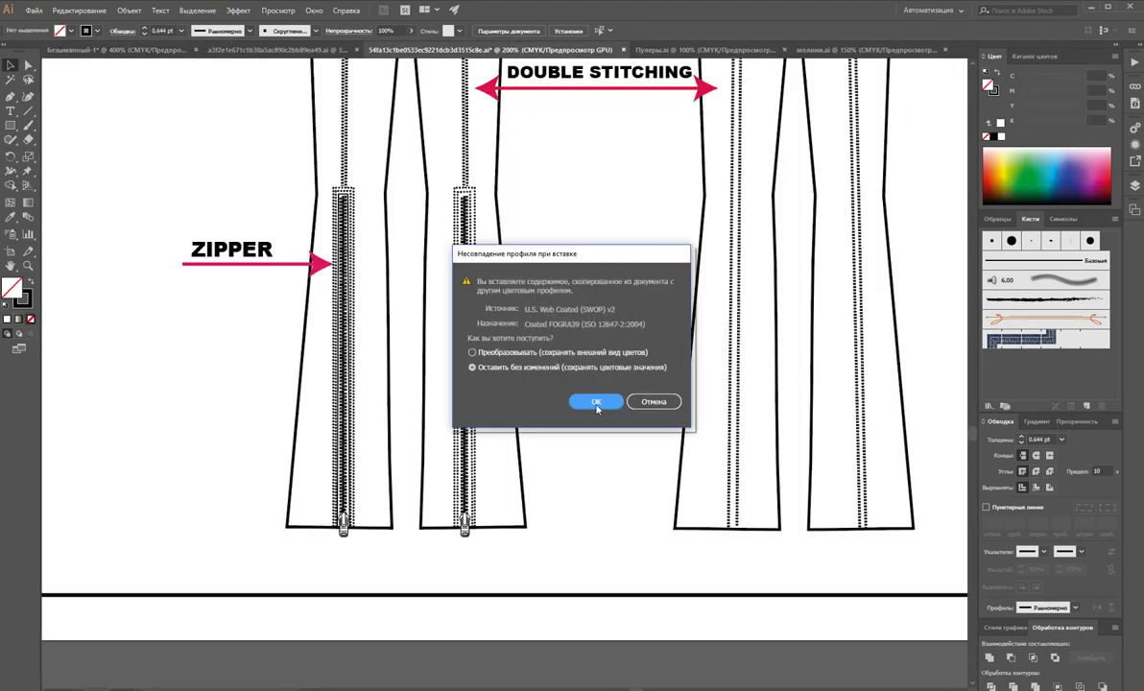
{"action": "left_click", "coordinate": [589, 401]}
{"action": "left_click_drag", "start_coordinate": [568, 392], "coordinate": [499, 394]}
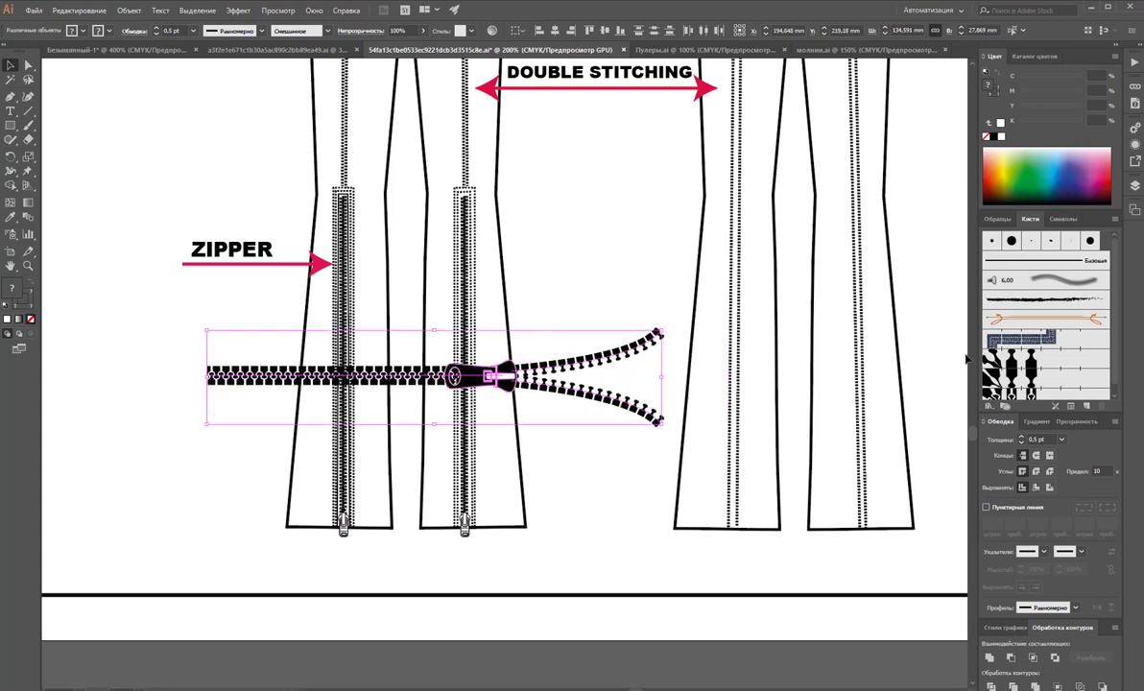
{"action": "key", "text": "Delete"}
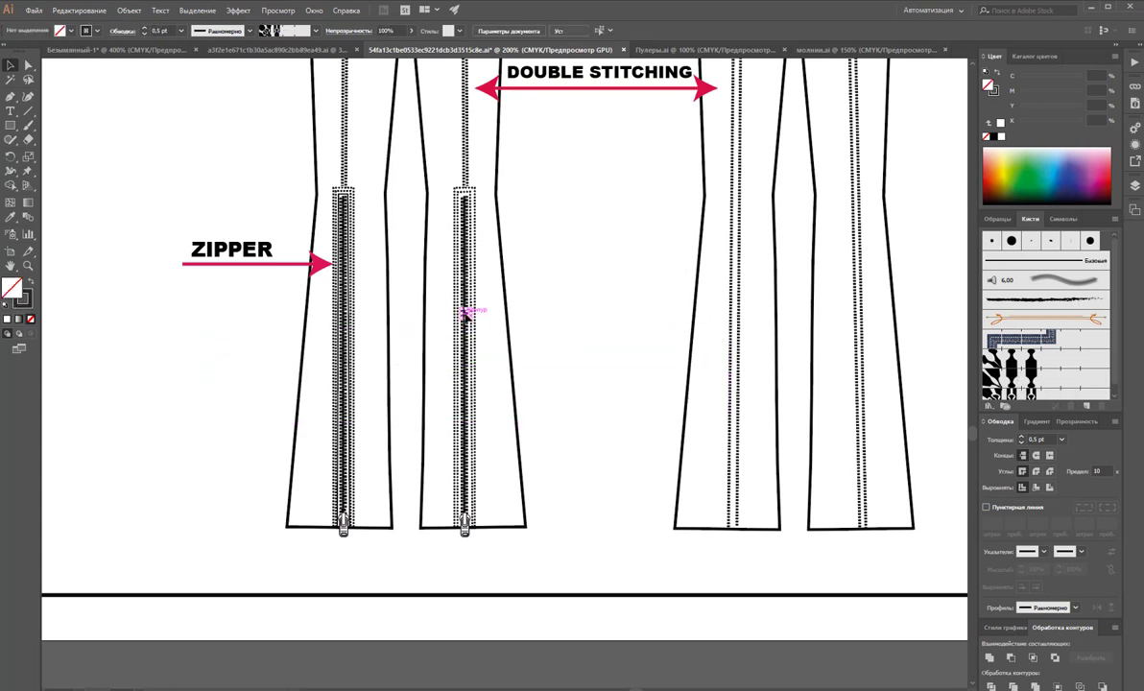
- Select the existing zipper with its slider on the front view's right leg and move it to the empty space between both jeans views
{"action": "left_click", "coordinate": [467, 312]}
{"action": "left_click", "coordinate": [490, 511]}
{"action": "left_click_drag", "start_coordinate": [485, 553], "coordinate": [448, 187]}
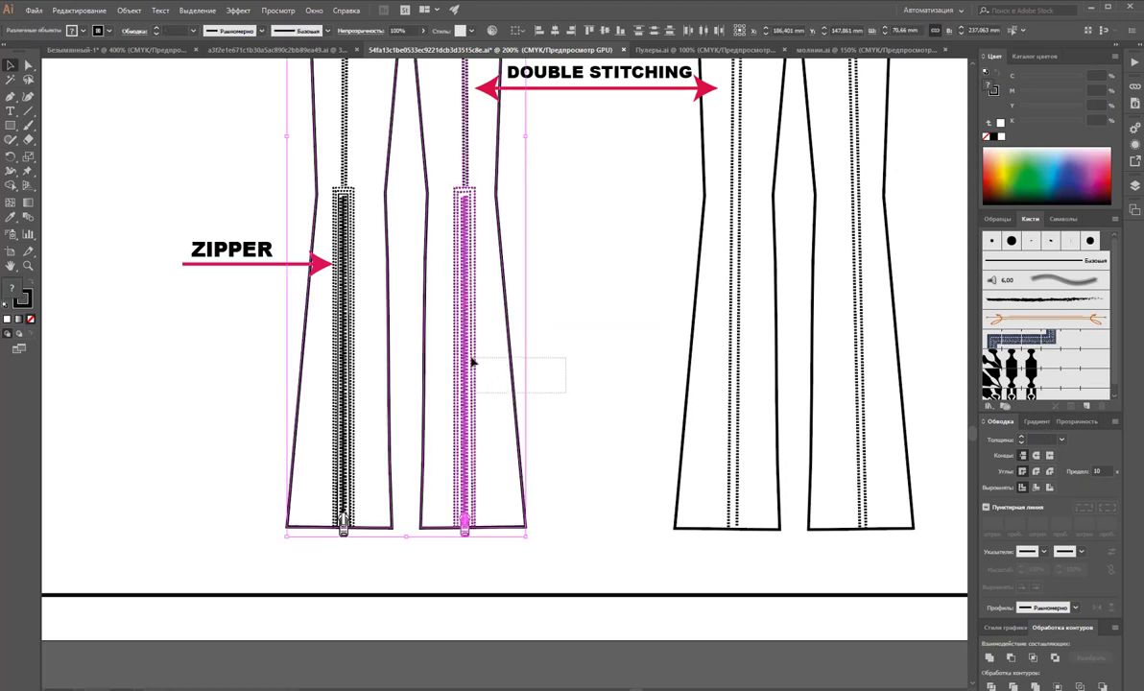
{"action": "left_click_drag", "start_coordinate": [566, 392], "coordinate": [471, 357]}
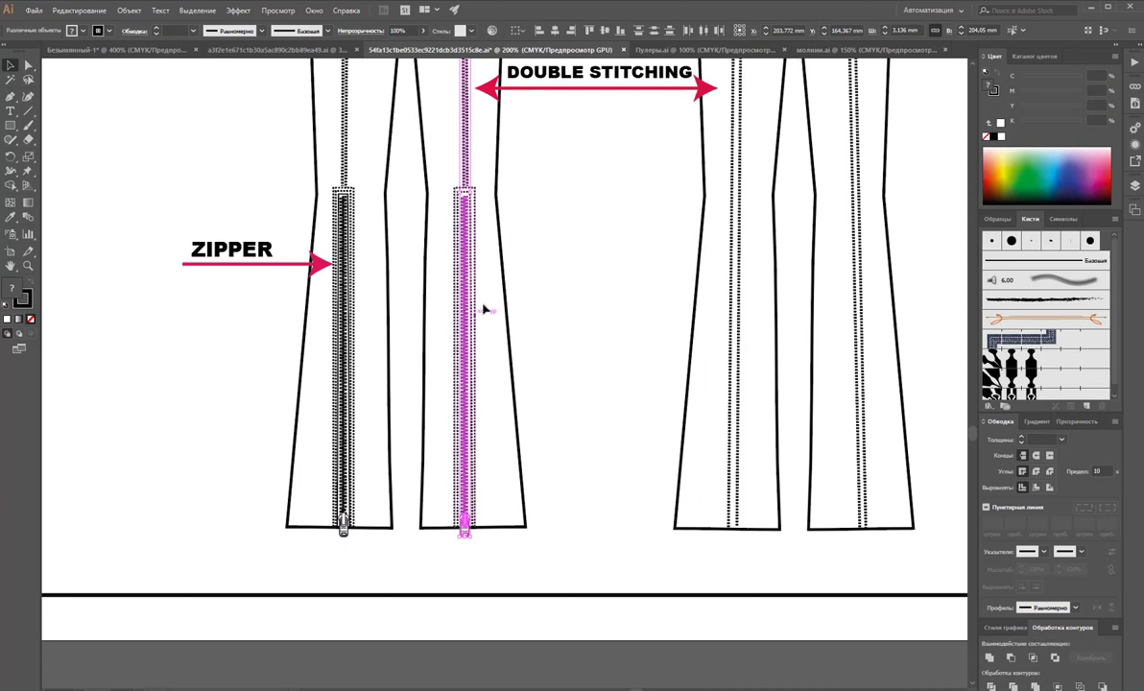
{"action": "left_click", "coordinate": [467, 151], "text": "shift"}
{"action": "left_click_drag", "start_coordinate": [472, 219], "coordinate": [602, 220]}
{"action": "left_click", "coordinate": [505, 240]}
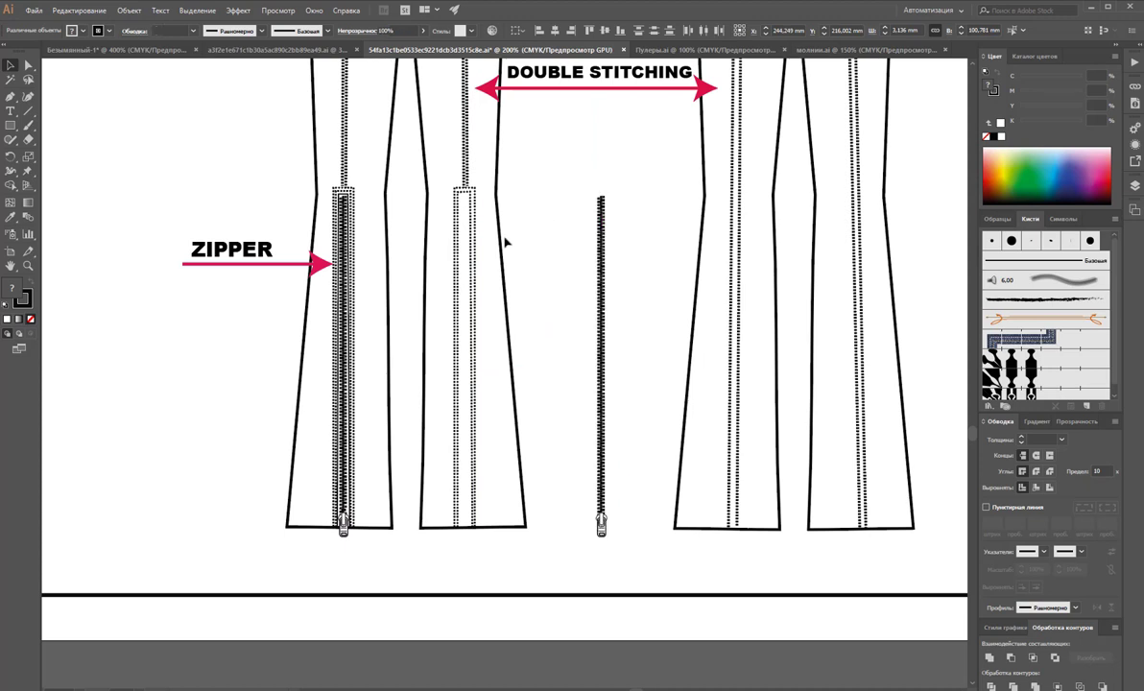
- Draw a vertical line about 99 mm long between the leg's stitching and apply the closed-teeth brush Узорчатая кисть 2 with a 0.2 pt stroke
{"action": "left_click", "coordinate": [28, 110]}
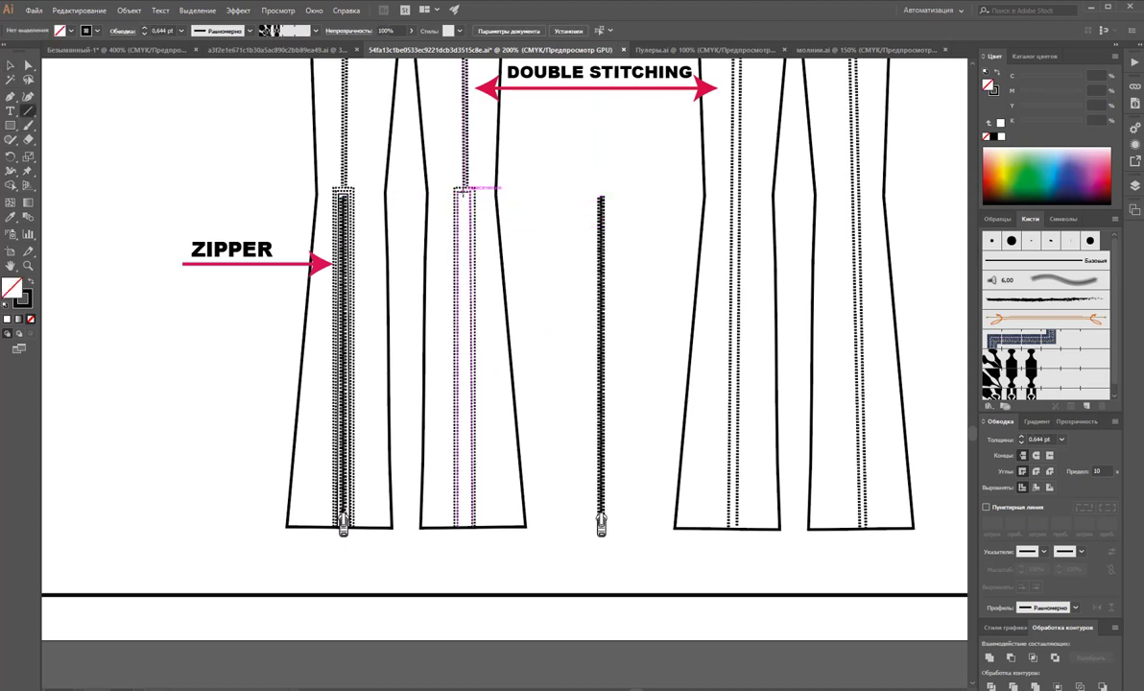
{"action": "mouse_move", "coordinate": [464, 189]}
{"action": "left_mouse_down"}
{"action": "mouse_move", "coordinate": [465, 477]}
{"action": "mouse_move", "coordinate": [482, 524]}
{"action": "mouse_move", "coordinate": [466, 526]}
{"action": "left_mouse_up"}
{"action": "scroll", "coordinate": [1040, 384], "scroll_direction": "down", "scroll_amount": 1}
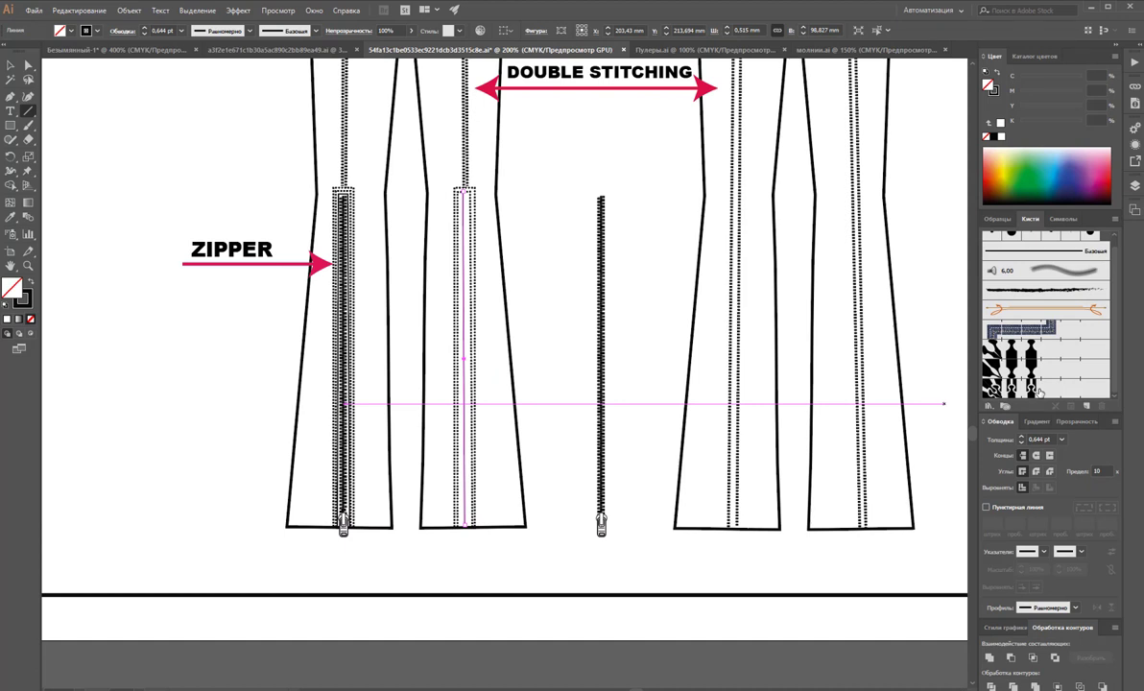
{"action": "left_click", "coordinate": [1040, 388]}
{"action": "left_click", "coordinate": [181, 31]}
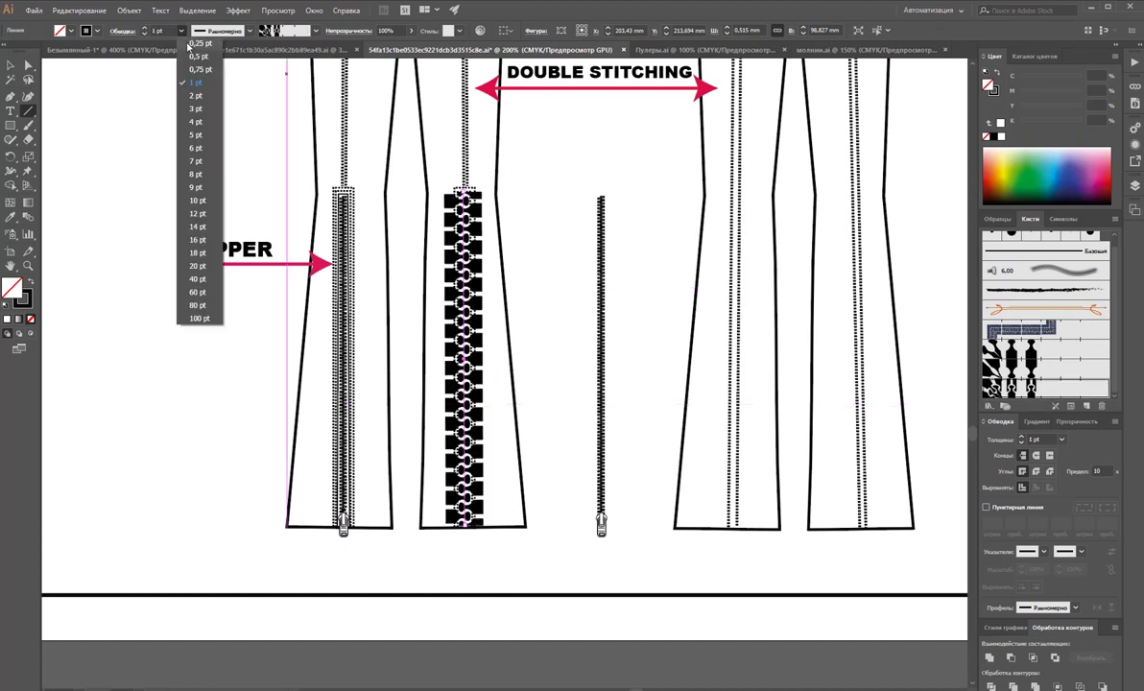
{"action": "left_click", "coordinate": [188, 46]}
{"action": "left_click", "coordinate": [161, 31]}
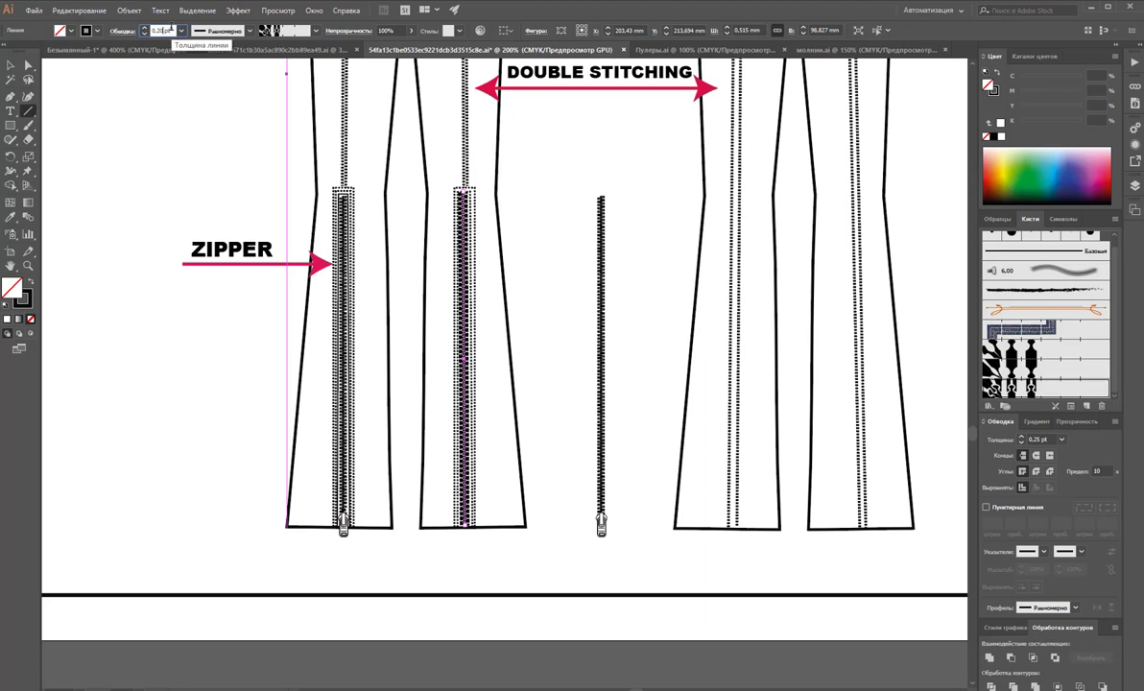
{"action": "type", "text": "0,2"}
{"action": "key", "text": "Return"}
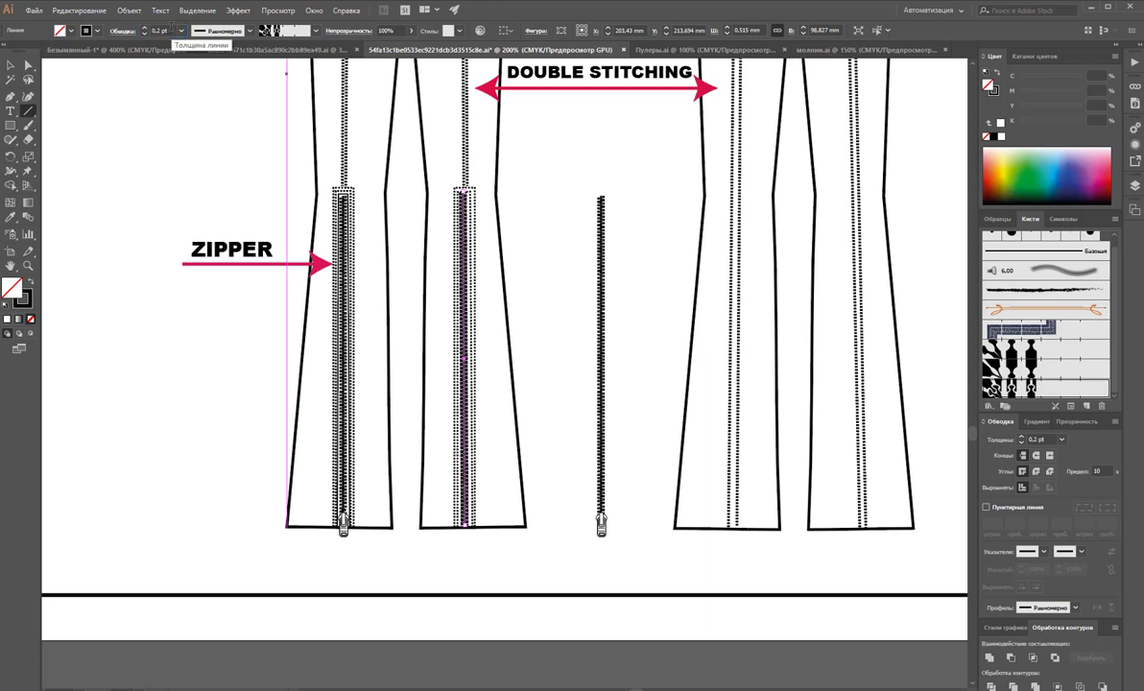
- Centre the new zipper line between the stitch rows and set its stroke weight to 0.15 pt
{"action": "left_click", "coordinate": [12, 66]}
{"action": "left_click", "coordinate": [526, 198]}
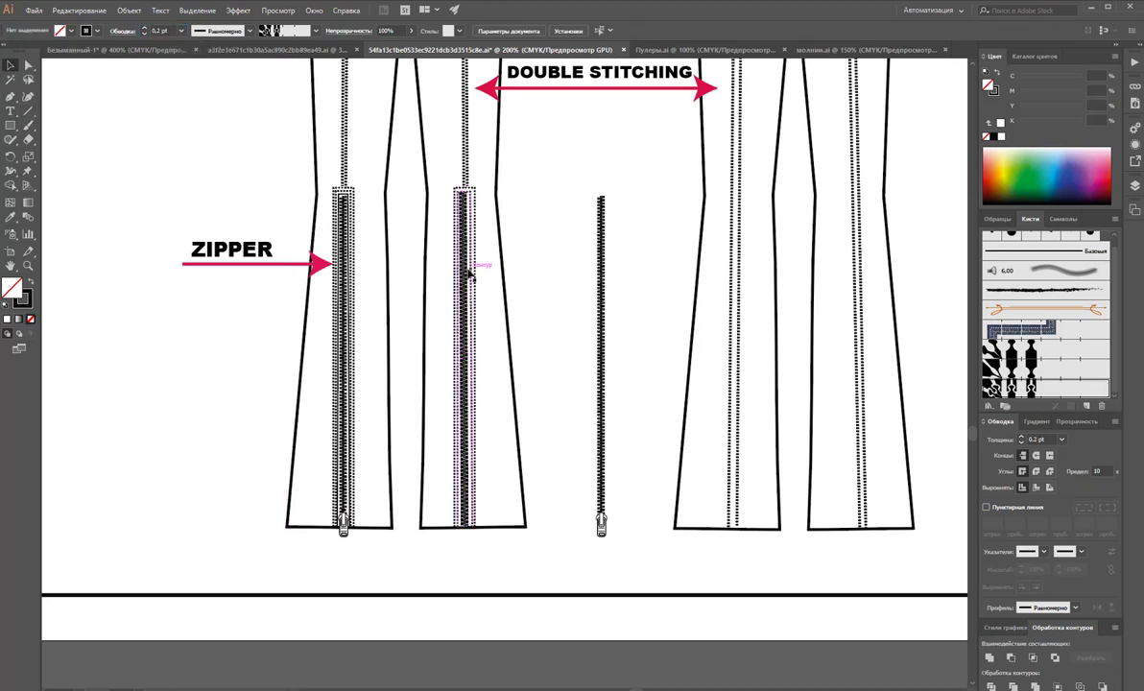
{"action": "left_click_drag", "start_coordinate": [462, 276], "coordinate": [465, 275]}
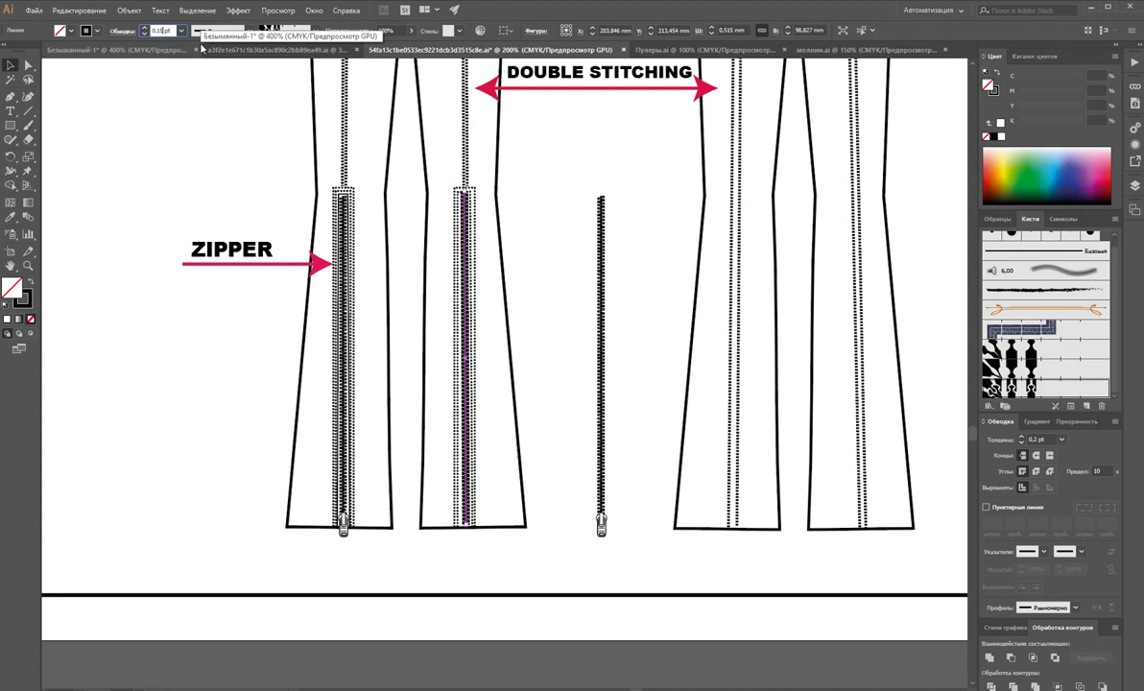
{"action": "key", "text": "Return"}
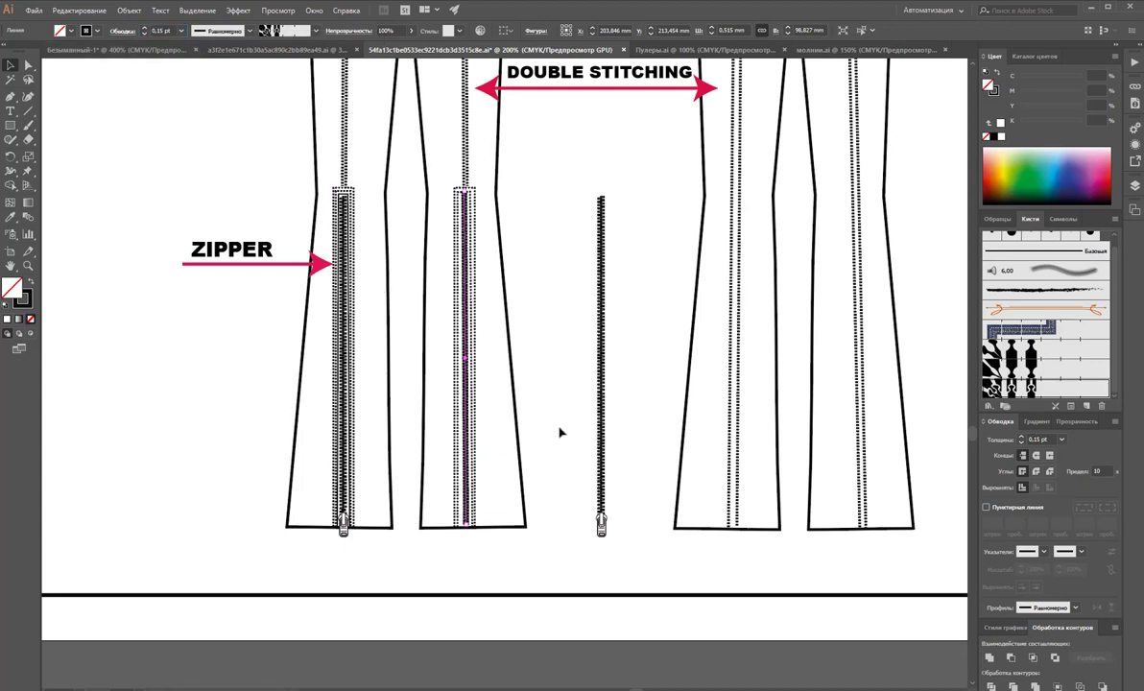
{"action": "left_click", "coordinate": [566, 454]}
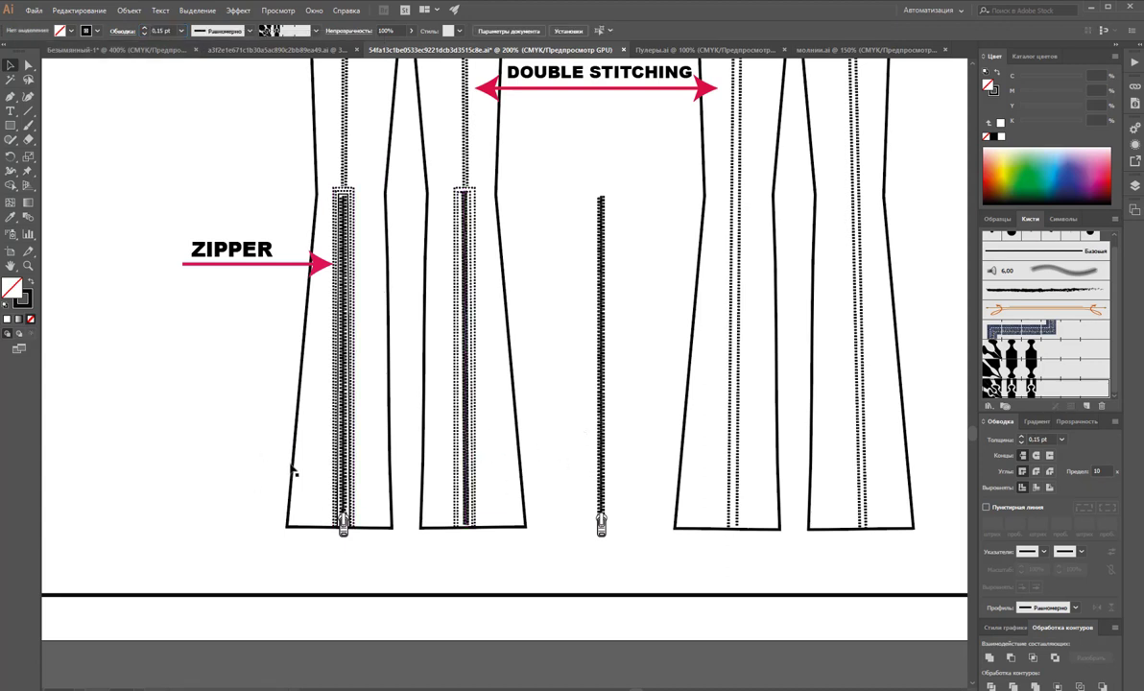
- Shorten the new zipper by moving its lower anchor point up from the hem, leaving room for an open section
{"action": "left_click", "coordinate": [28, 265]}
{"action": "left_click", "coordinate": [454, 447]}
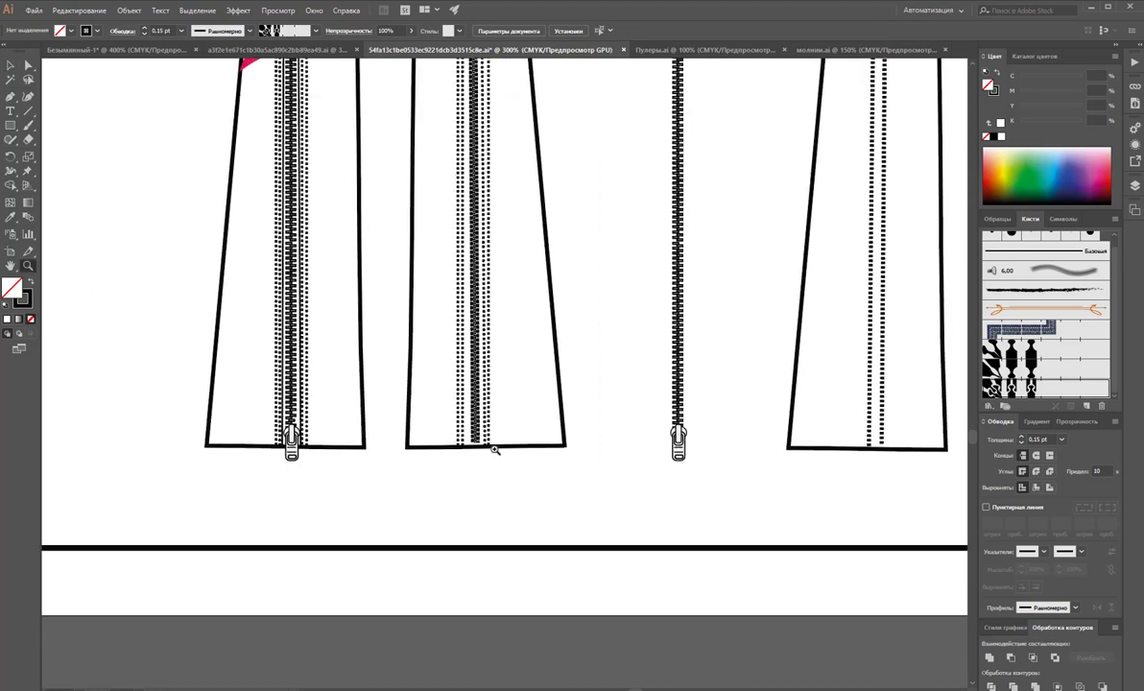
{"action": "left_click", "coordinate": [493, 371]}
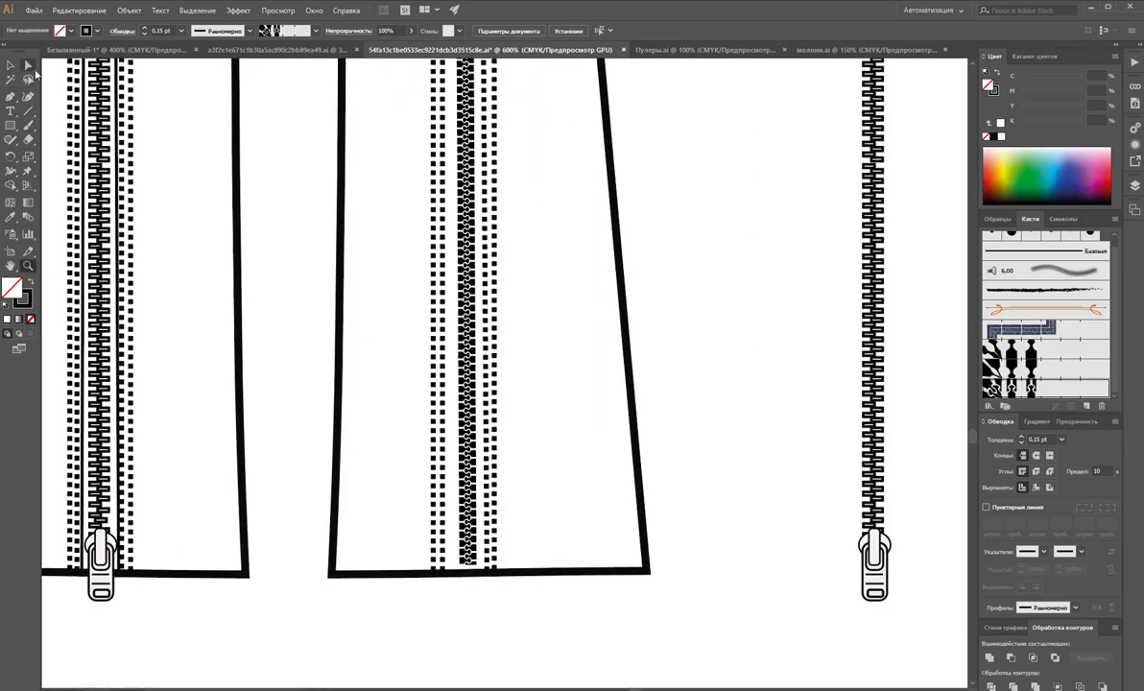
{"action": "key", "text": "a"}
{"action": "left_click_drag", "start_coordinate": [469, 564], "coordinate": [465, 431]}
{"action": "left_click", "coordinate": [672, 310]}
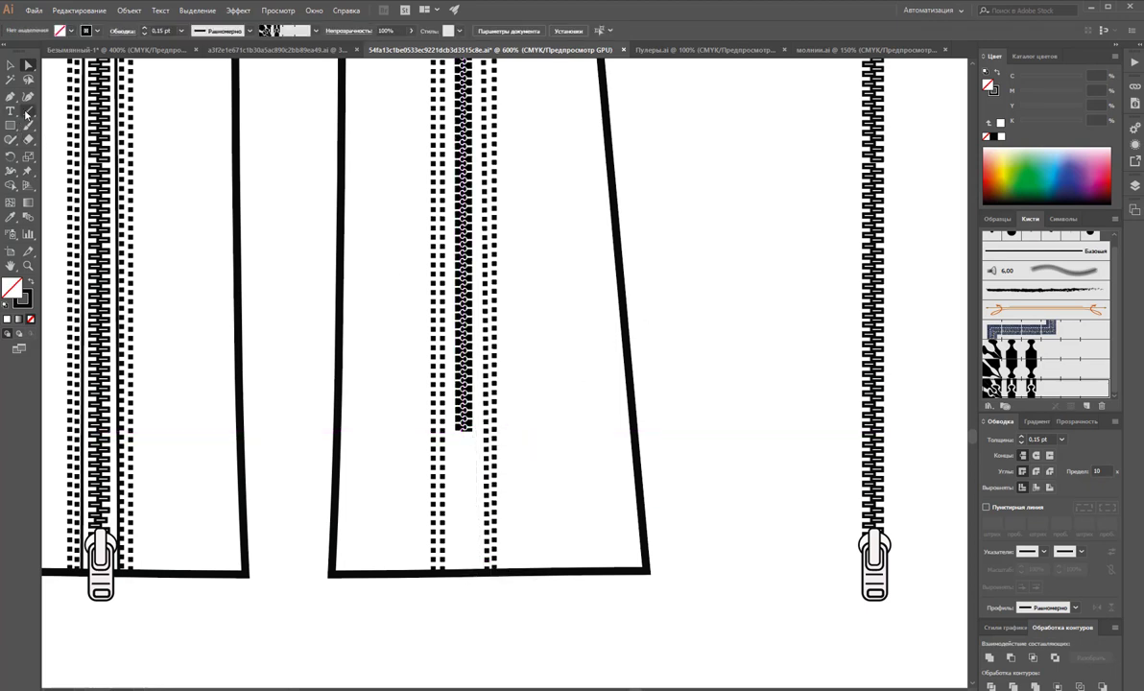
- Draw a Pen tool curve about 1.4 mm wide and 15 mm high from the hem's left stitching to the shortened zipper's lower end
{"action": "left_click", "coordinate": [28, 112]}
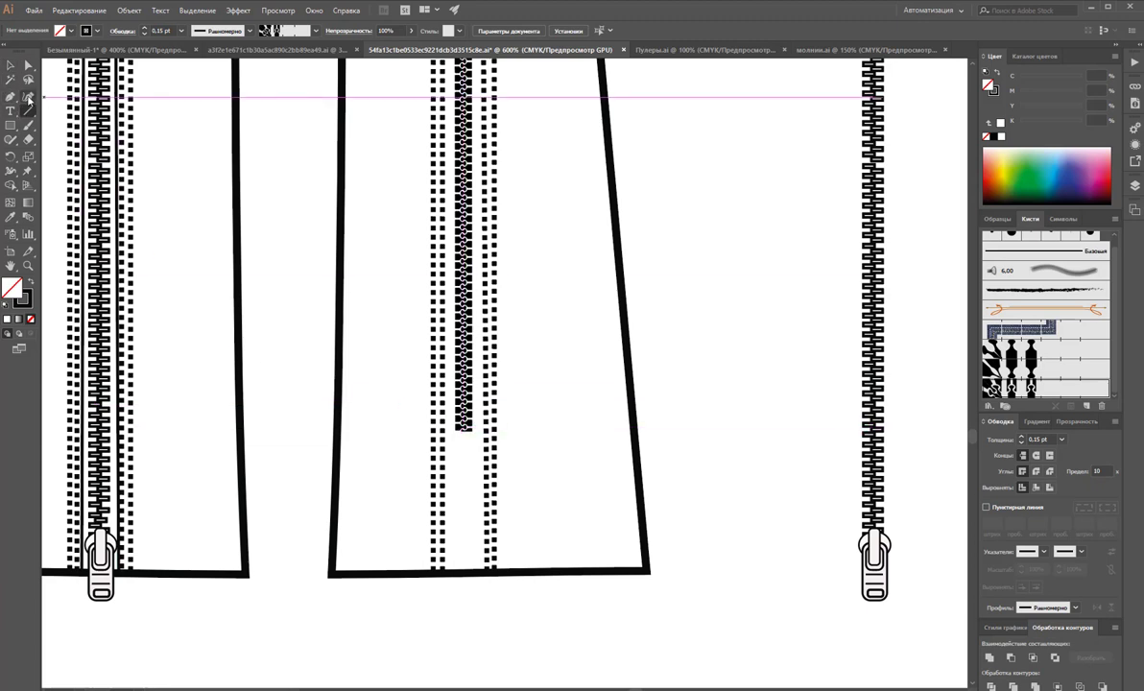
{"action": "left_click", "coordinate": [10, 96]}
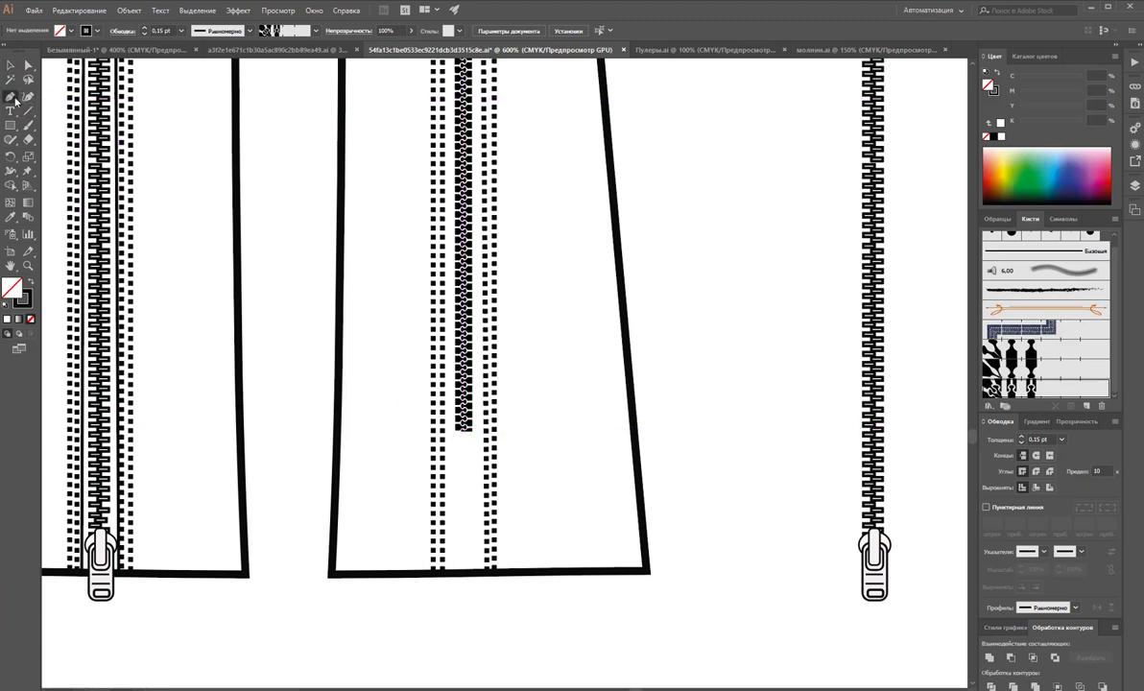
{"action": "left_click", "coordinate": [449, 573]}
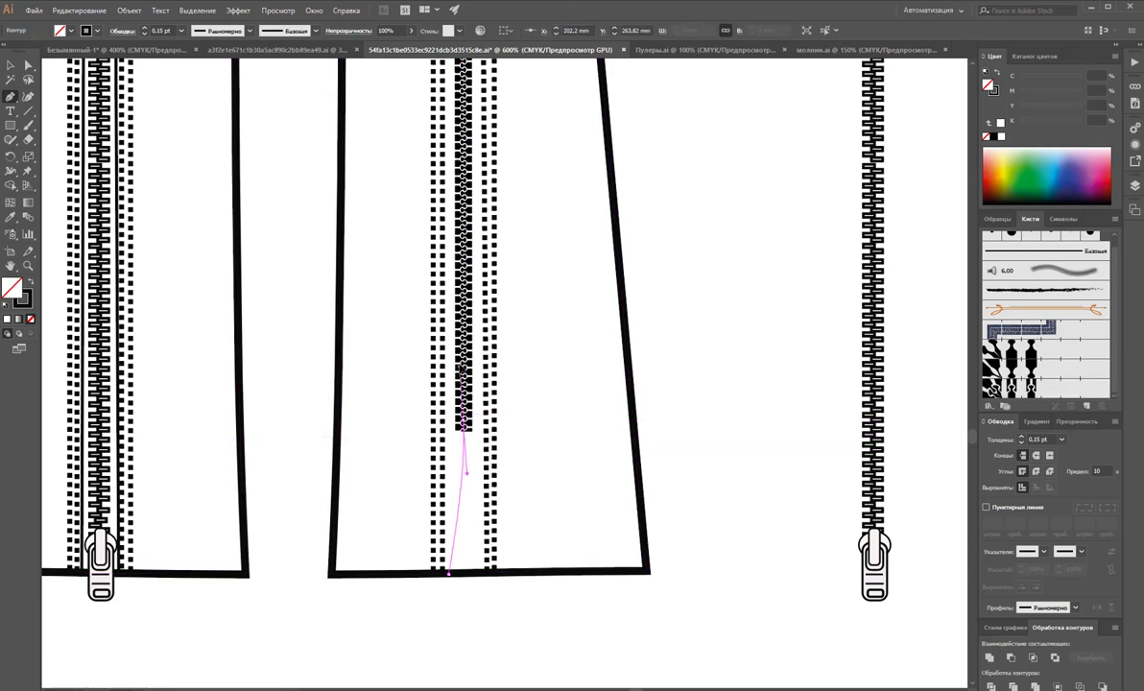
{"action": "left_click", "coordinate": [462, 429]}
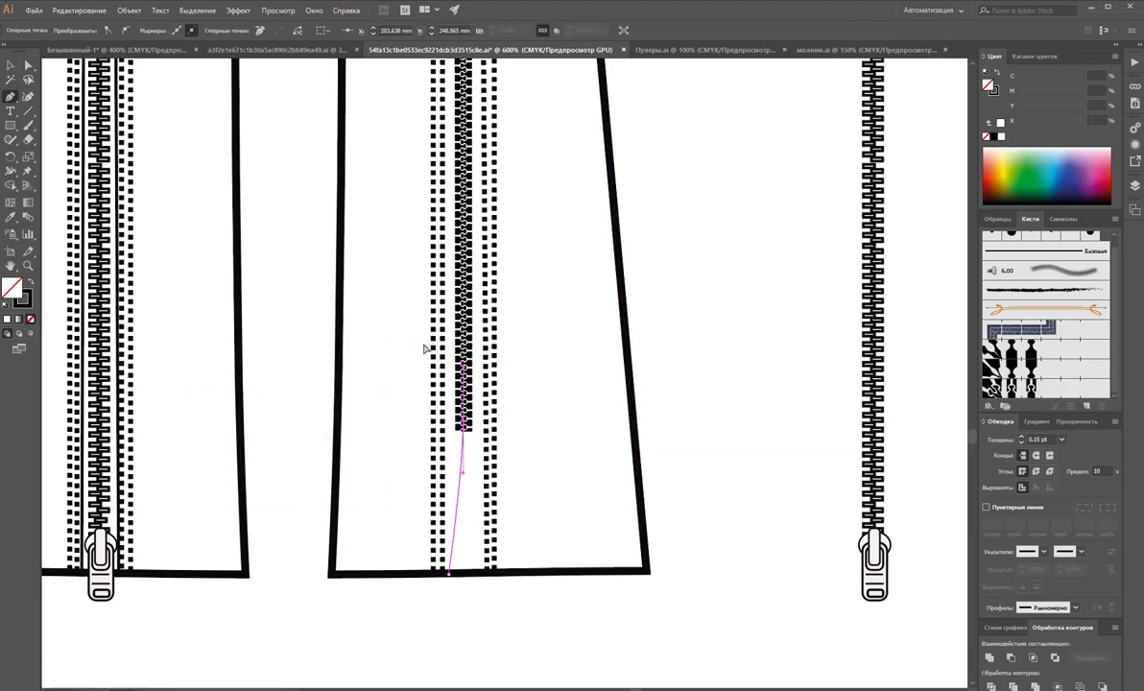
{"action": "left_click", "coordinate": [424, 350], "text": "ctrl"}
{"action": "left_click", "coordinate": [10, 66]}
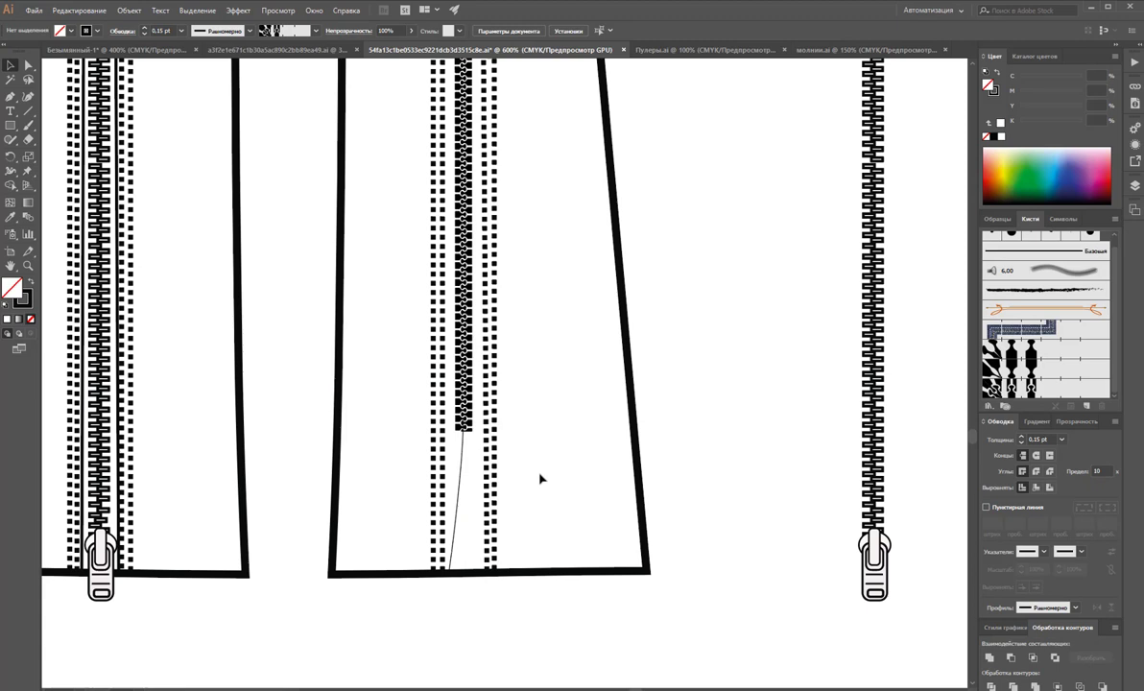
- Reflect a copy of the curve across the zipper's centre line and nudge the copy slightly to the right
{"action": "left_click", "coordinate": [461, 480]}
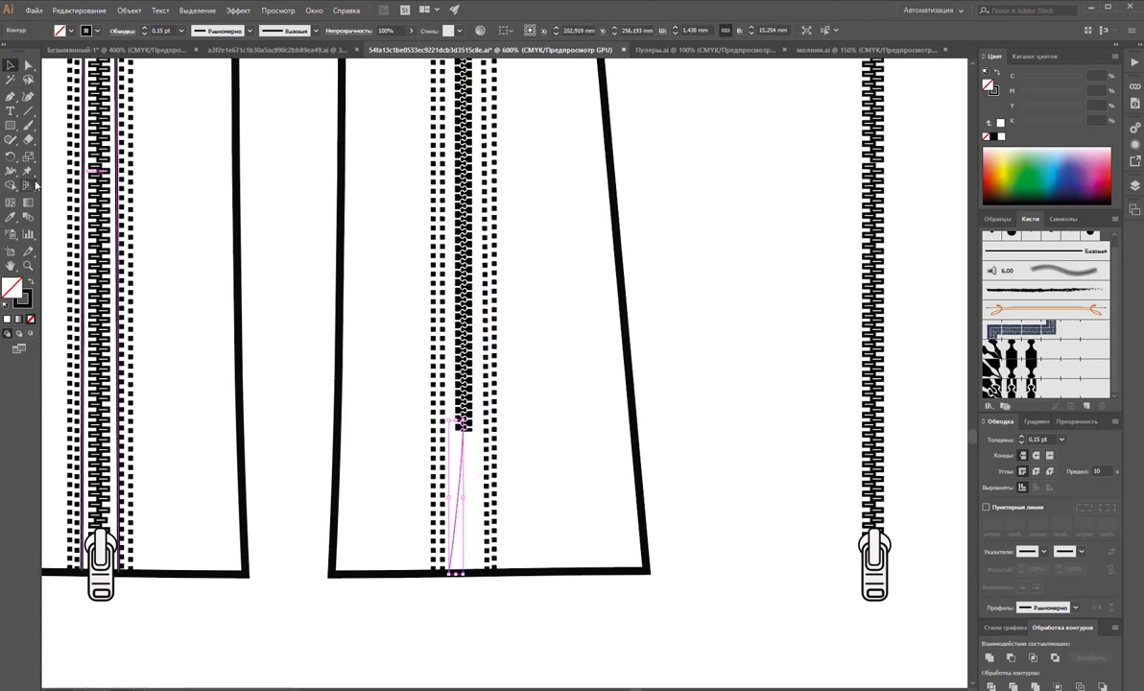
{"action": "left_click", "coordinate": [9, 155]}
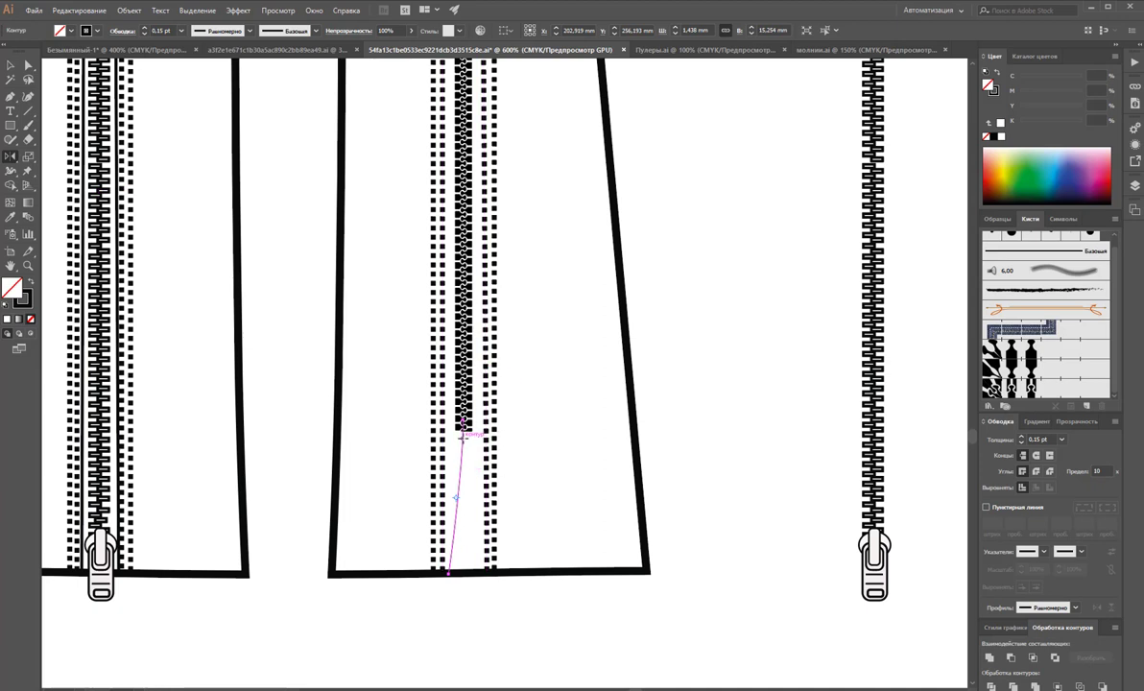
{"action": "left_click_drag", "start_coordinate": [459, 447], "coordinate": [489, 469]}
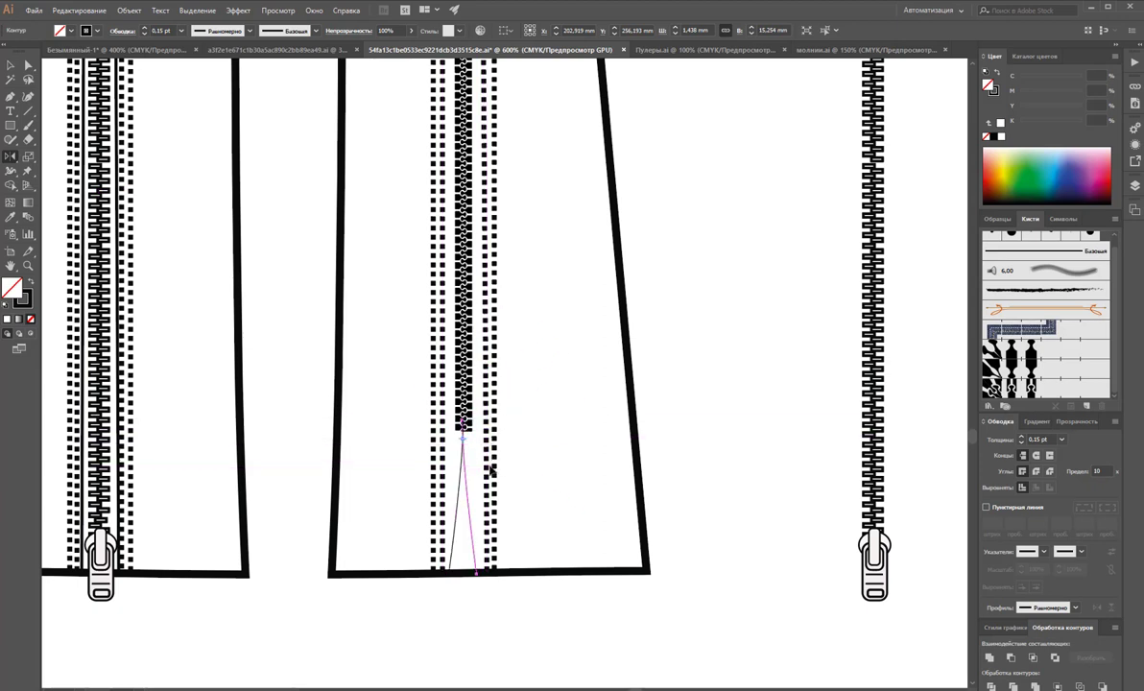
{"action": "key", "text": "Right"}
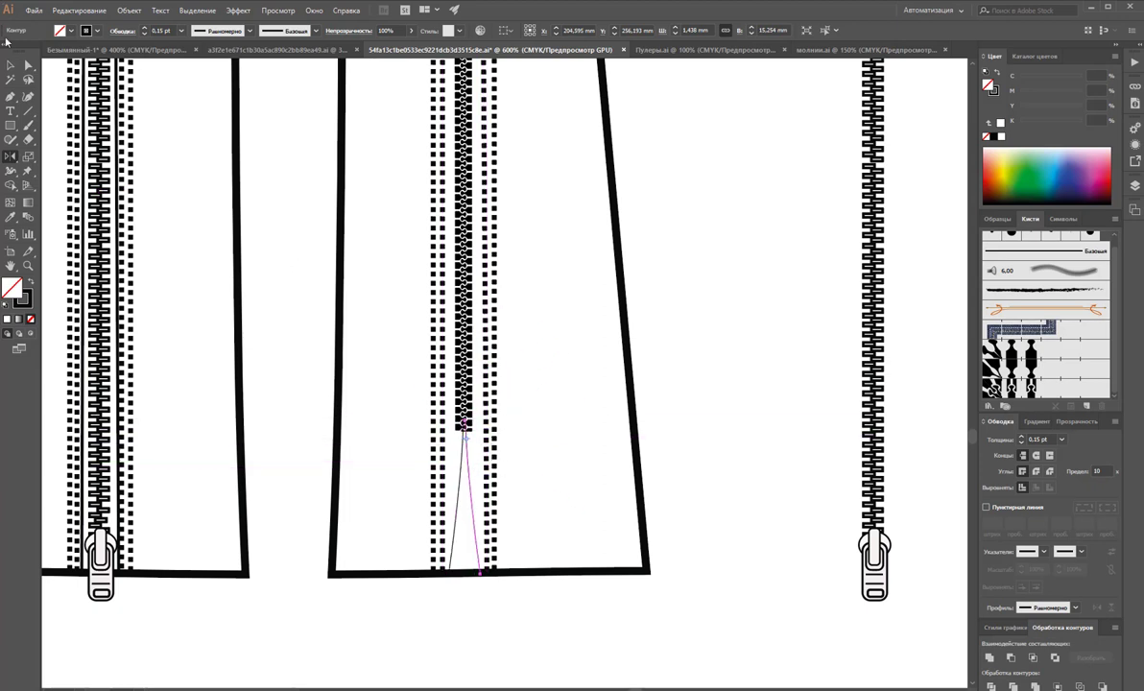
- Apply the single-sided teeth brush Узорчатая кисть 1 to the left opening curve with a 0.15 pt stroke, teeth facing inward
{"action": "left_click", "coordinate": [9, 63]}
{"action": "left_click_drag", "start_coordinate": [472, 492], "coordinate": [460, 492]}
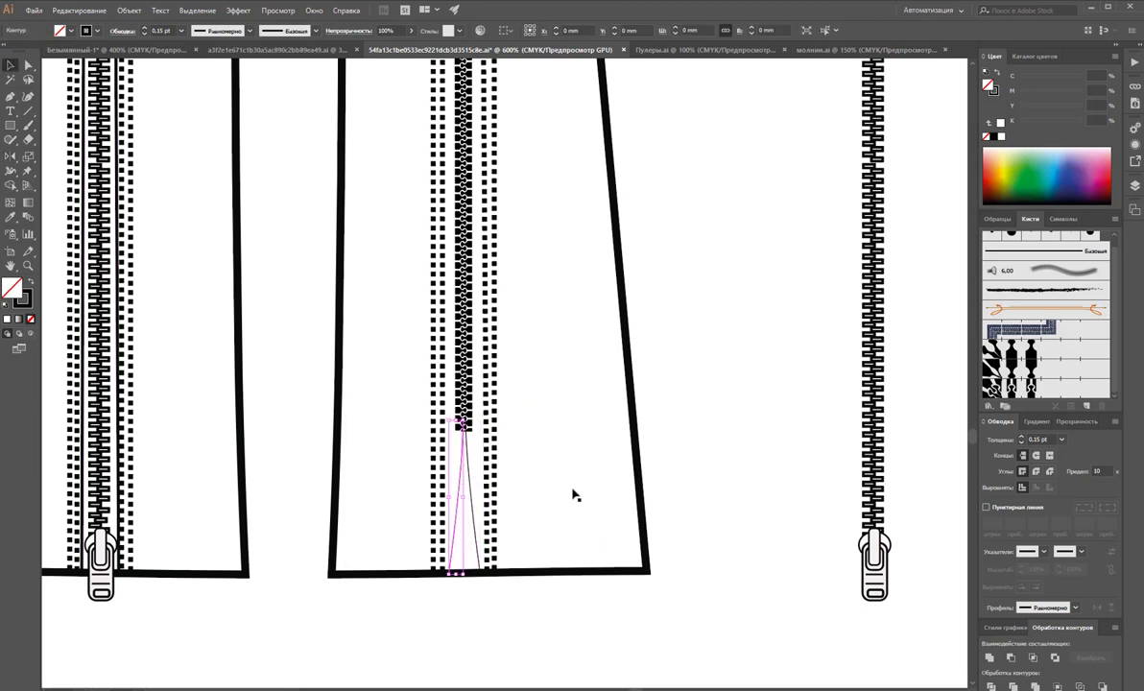
{"action": "left_click", "coordinate": [1022, 367]}
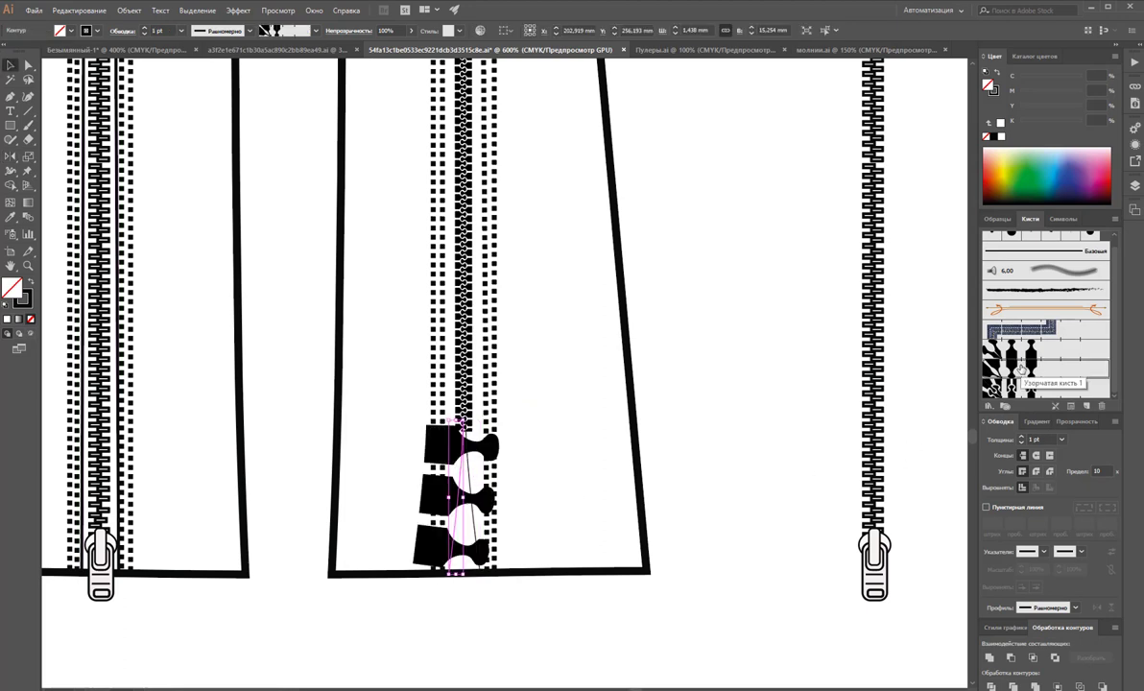
{"action": "left_click", "coordinate": [1043, 440]}
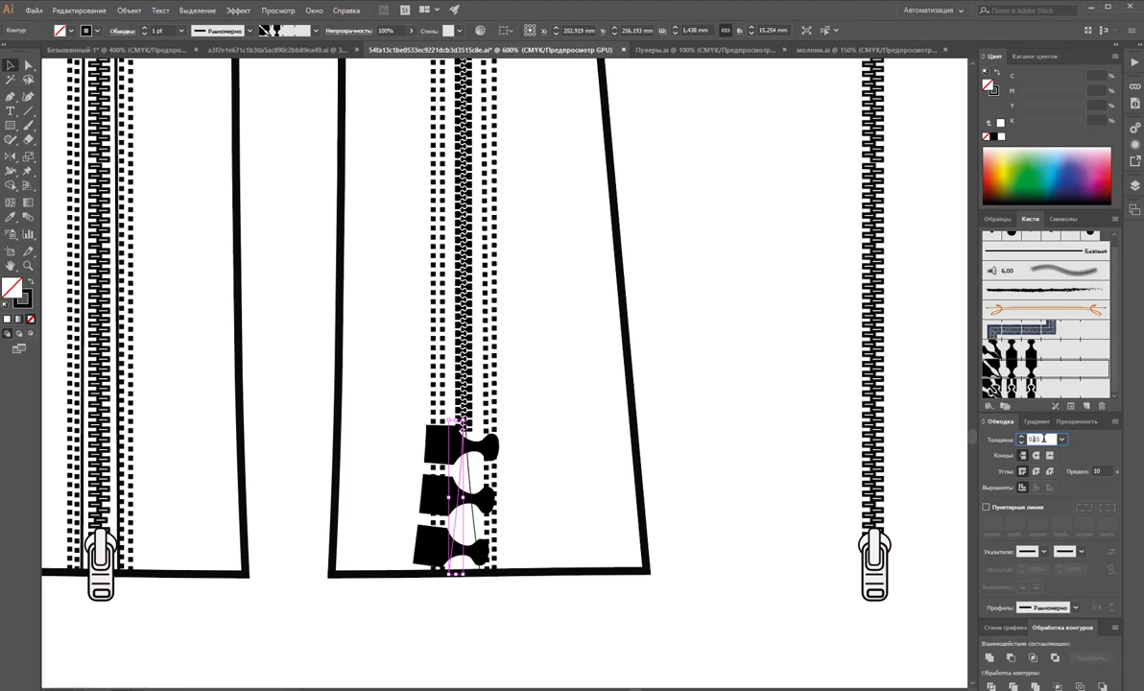
{"action": "key", "text": "Return"}
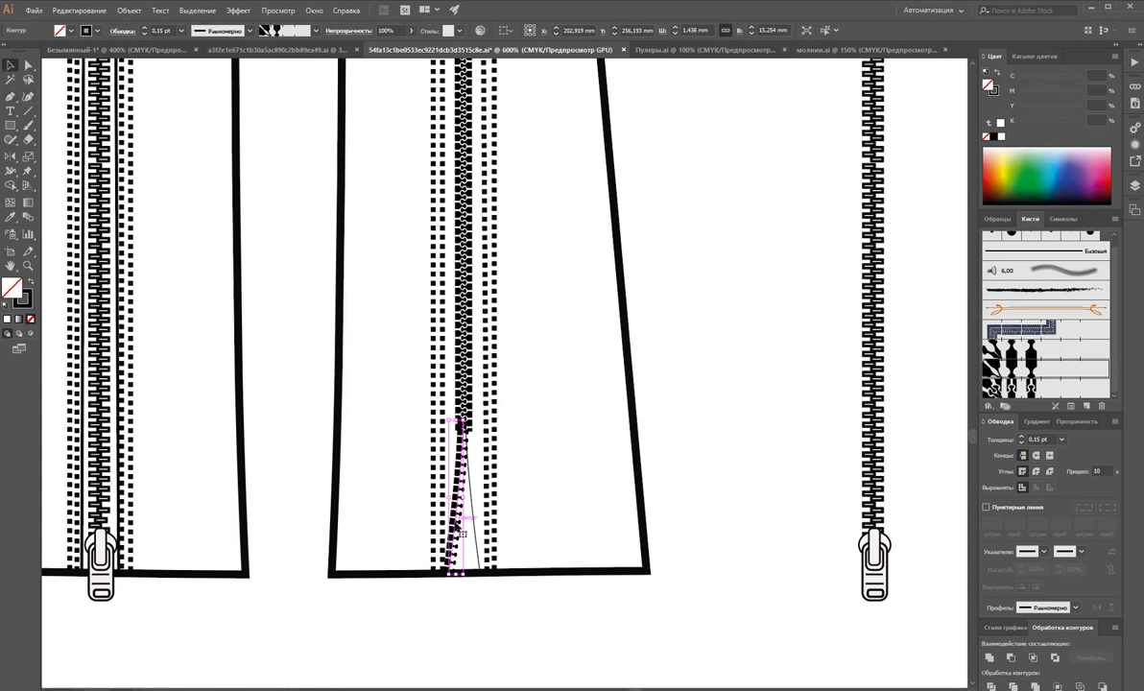
{"action": "mouse_move", "coordinate": [460, 496]}
{"action": "left_mouse_down"}
{"action": "mouse_move", "coordinate": [460, 484]}
{"action": "mouse_move", "coordinate": [476, 492]}
{"action": "mouse_move", "coordinate": [461, 495]}
{"action": "left_mouse_up"}
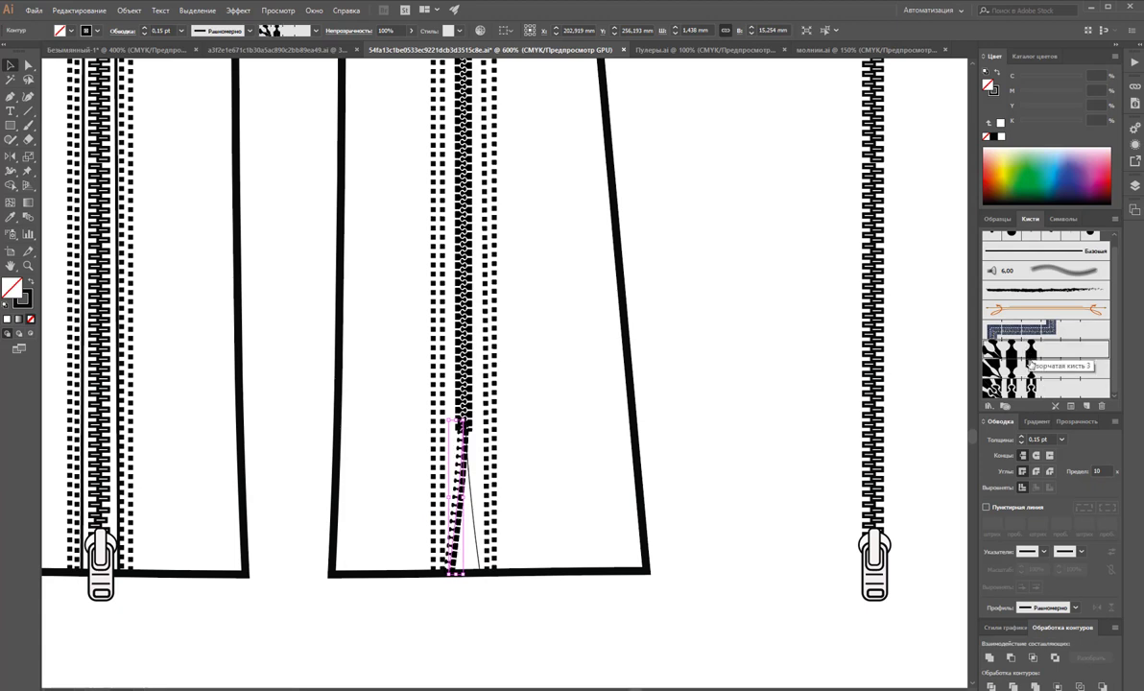
{"action": "left_click", "coordinate": [1031, 362]}
{"action": "left_click", "coordinate": [506, 485]}
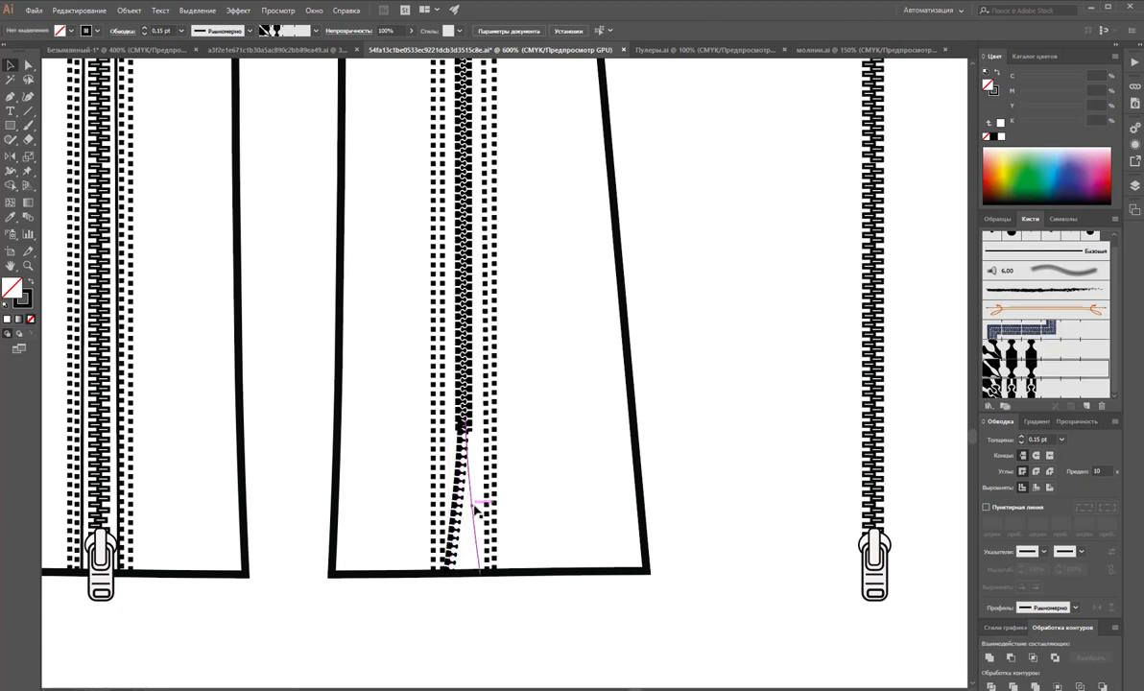
- Apply the brush Узорчатая кисть 3 to the right opening curve with a 0.15 pt stroke, teeth facing inward
{"action": "left_click", "coordinate": [475, 507]}
{"action": "left_click", "coordinate": [1023, 387]}
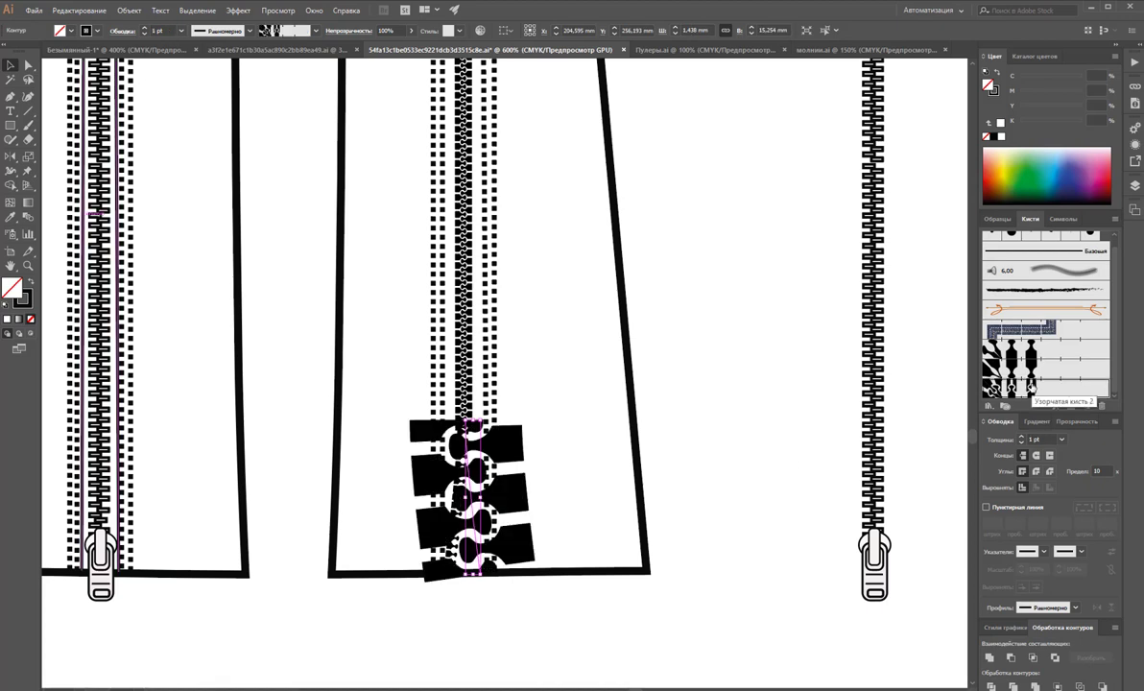
{"action": "left_click", "coordinate": [1033, 366]}
{"action": "left_click", "coordinate": [1033, 348]}
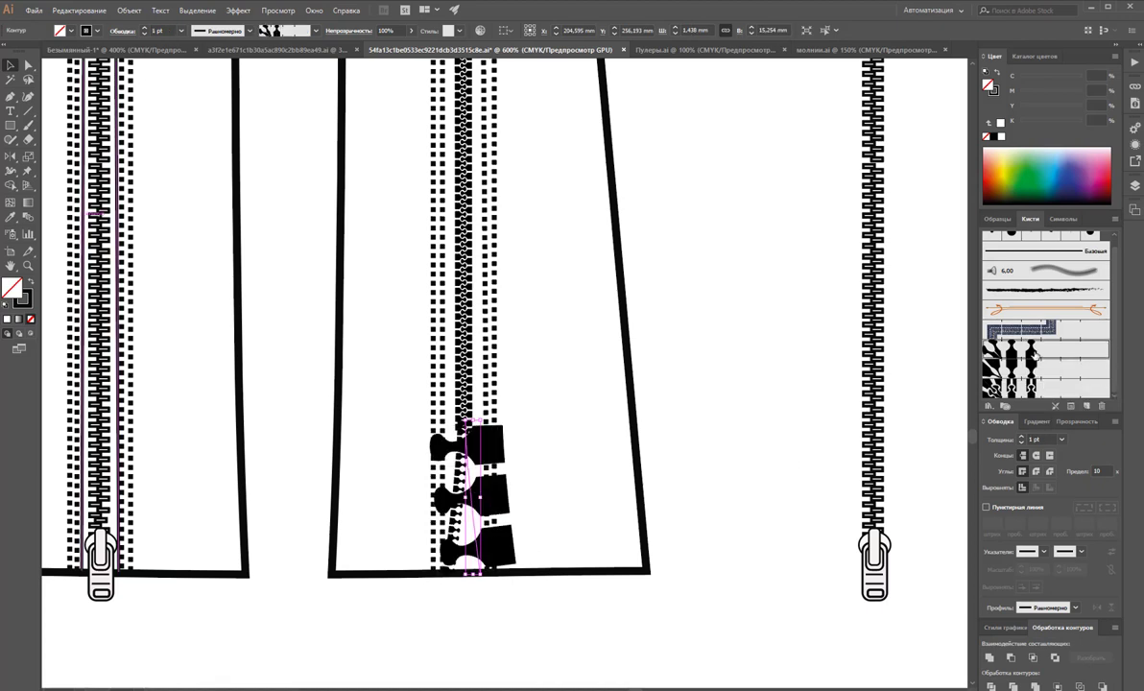
{"action": "left_click", "coordinate": [159, 29]}
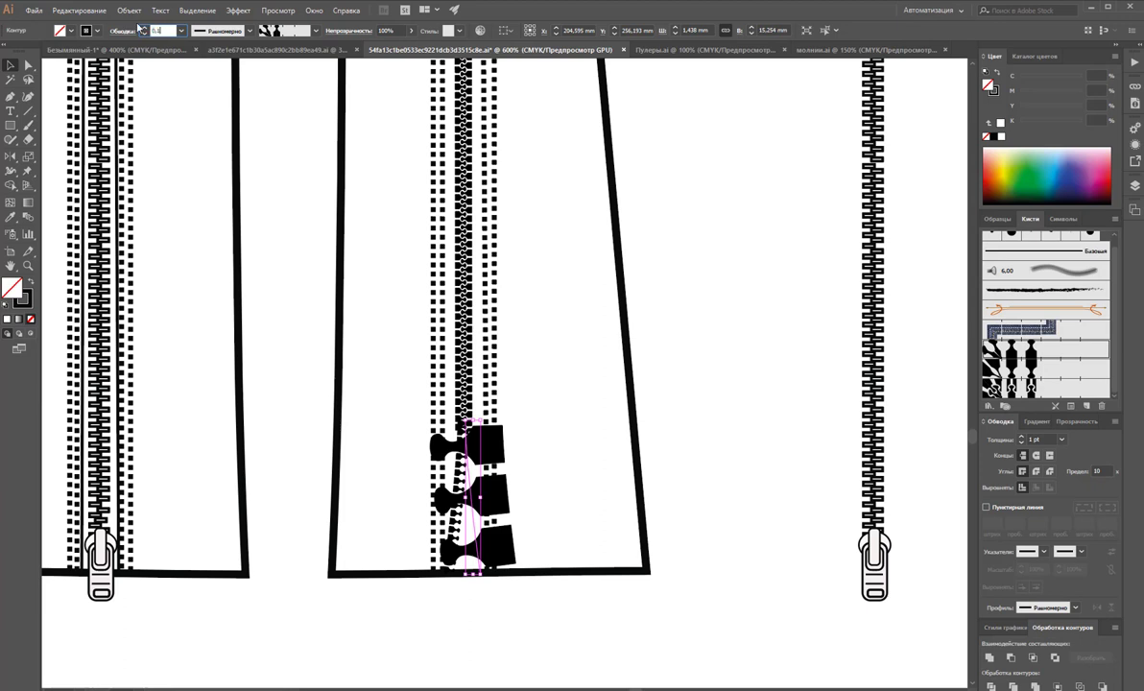
{"action": "type", "text": "0,15"}
{"action": "key", "text": "Return"}
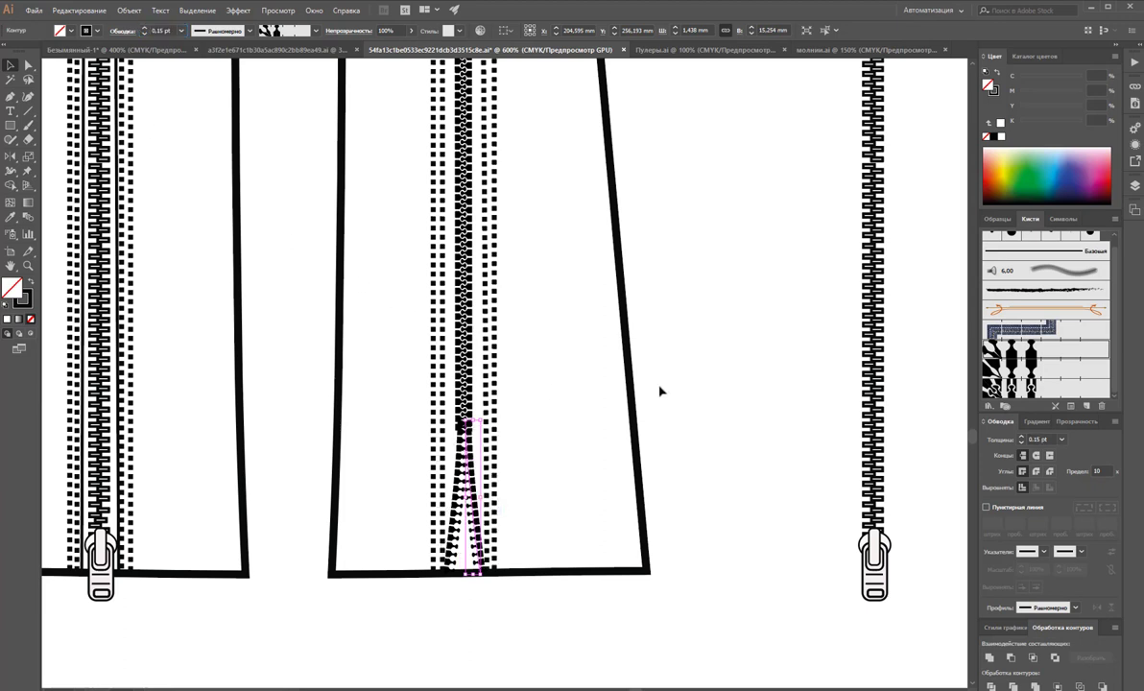
{"action": "left_click", "coordinate": [582, 393]}
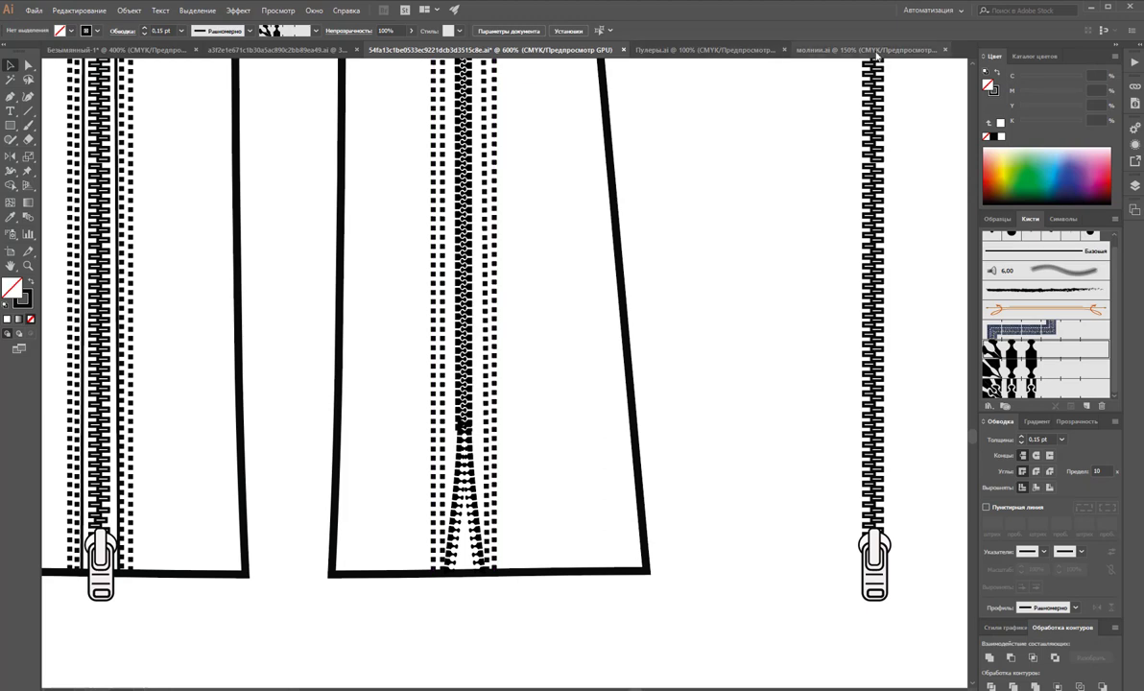
- Copy the slider of the upper half-open zipper in молнии.ai and paste it into the jeans document, preserving the colour values
{"action": "left_click", "coordinate": [840, 50]}
{"action": "left_click", "coordinate": [592, 332]}
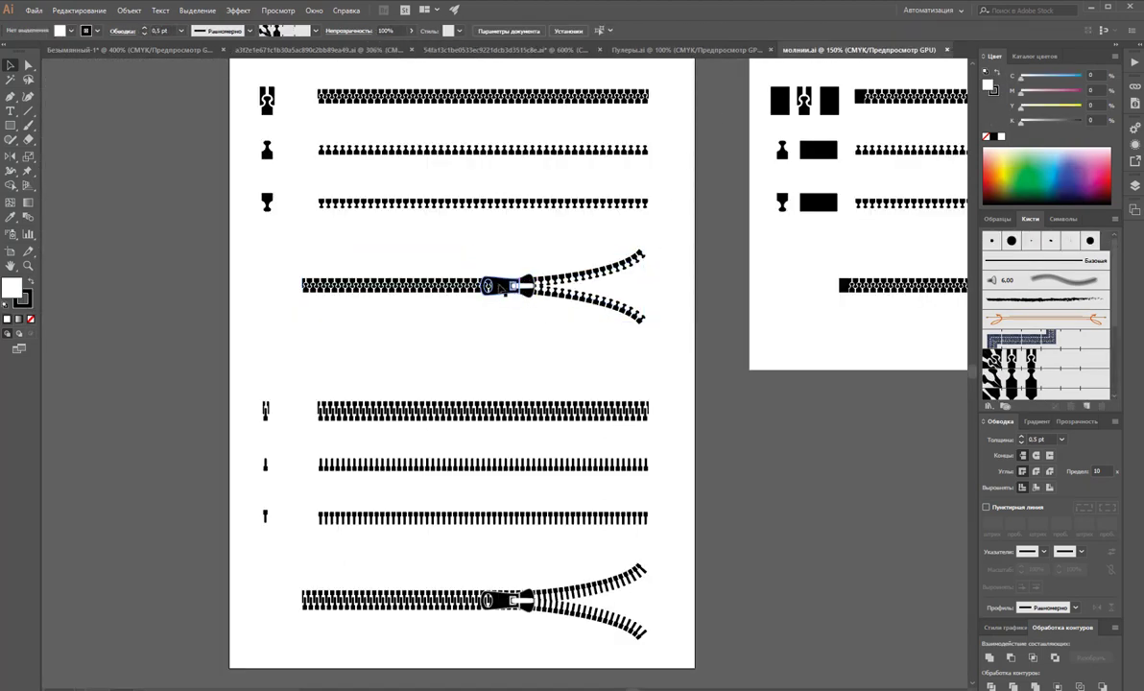
{"action": "left_click", "coordinate": [504, 288]}
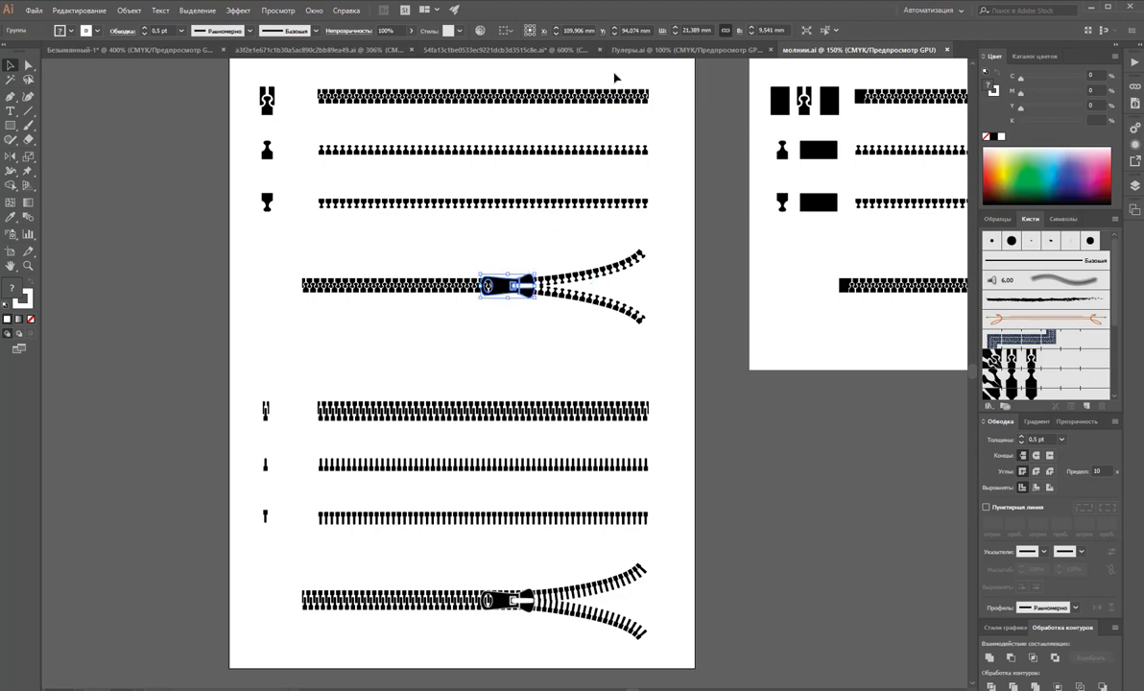
{"action": "left_click", "coordinate": [633, 49]}
{"action": "left_click", "coordinate": [475, 49]}
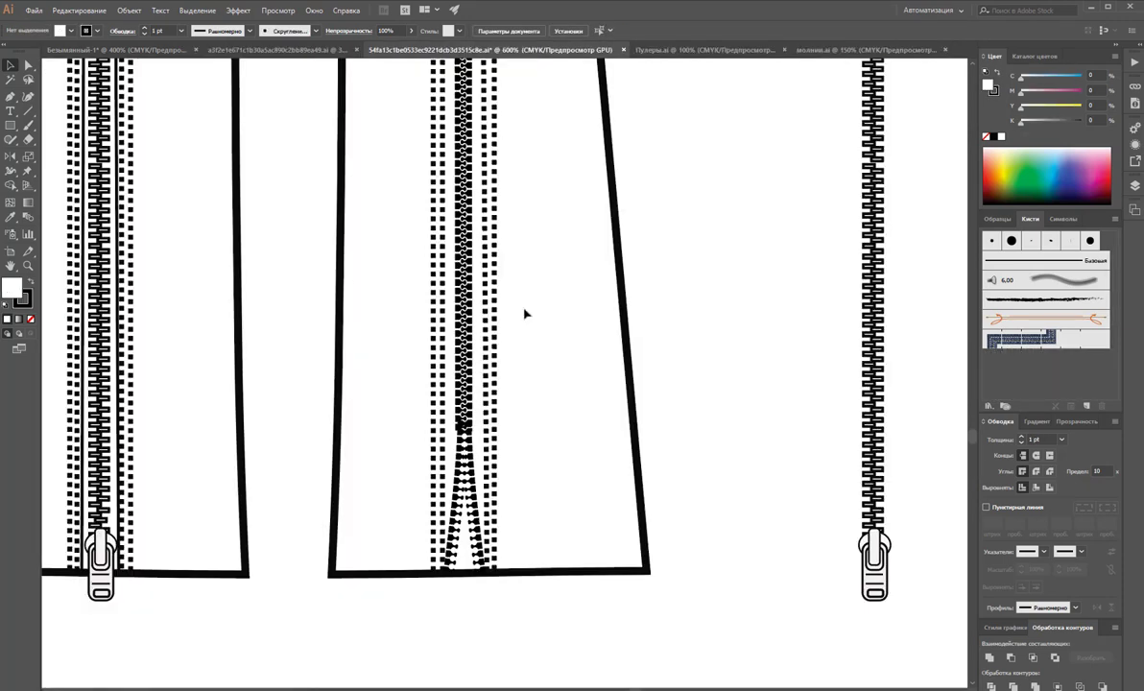
{"action": "key", "text": "ctrl+v"}
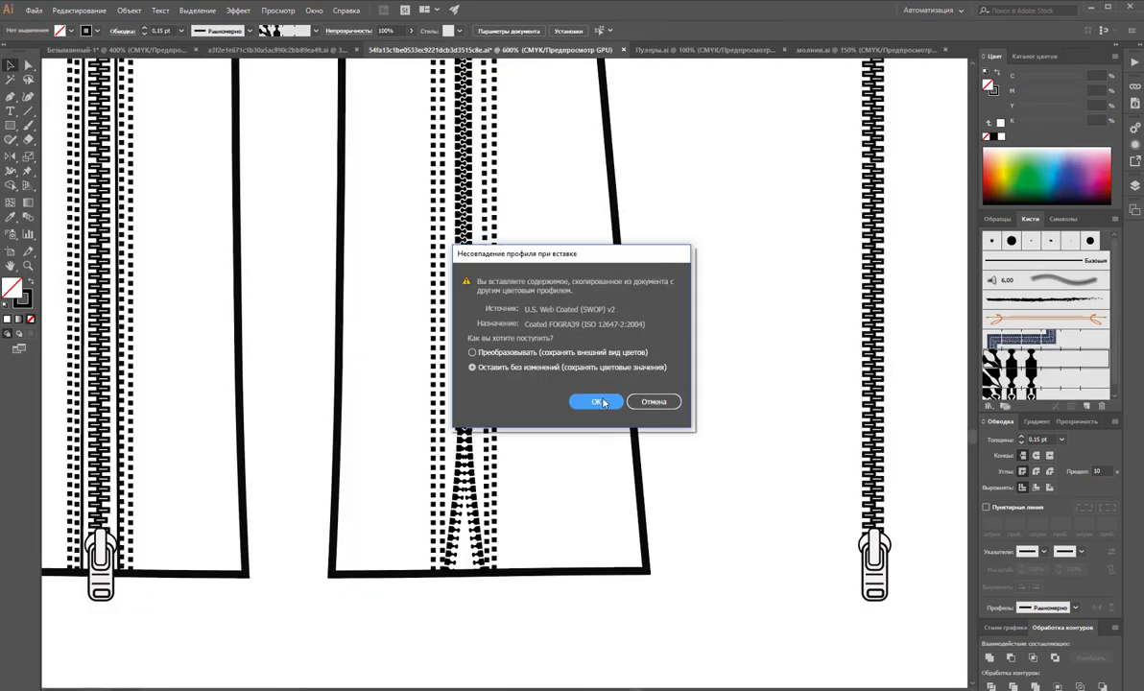
{"action": "key", "text": "Return"}
- Turn the slider upright at about 2.1 × 4.8 mm over the point where the teeth part, with a 0.25 pt stroke
{"action": "mouse_move", "coordinate": [609, 427]}
{"action": "left_mouse_down"}
{"action": "mouse_move", "coordinate": [628, 408]}
{"action": "mouse_move", "coordinate": [546, 260]}
{"action": "mouse_move", "coordinate": [506, 345]}
{"action": "mouse_move", "coordinate": [485, 434]}
{"action": "mouse_move", "coordinate": [469, 453]}
{"action": "mouse_move", "coordinate": [465, 444]}
{"action": "left_mouse_up"}
{"action": "left_click", "coordinate": [531, 416]}
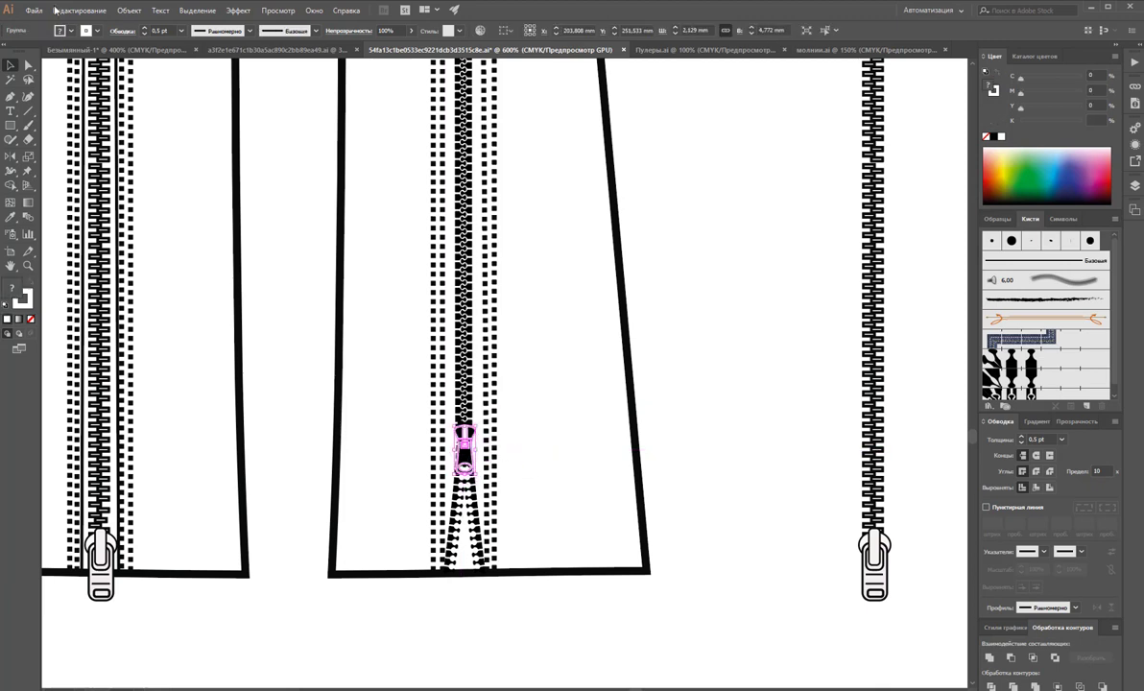
{"action": "left_click", "coordinate": [181, 31]}
{"action": "left_click", "coordinate": [192, 45]}
{"action": "left_click", "coordinate": [755, 332]}
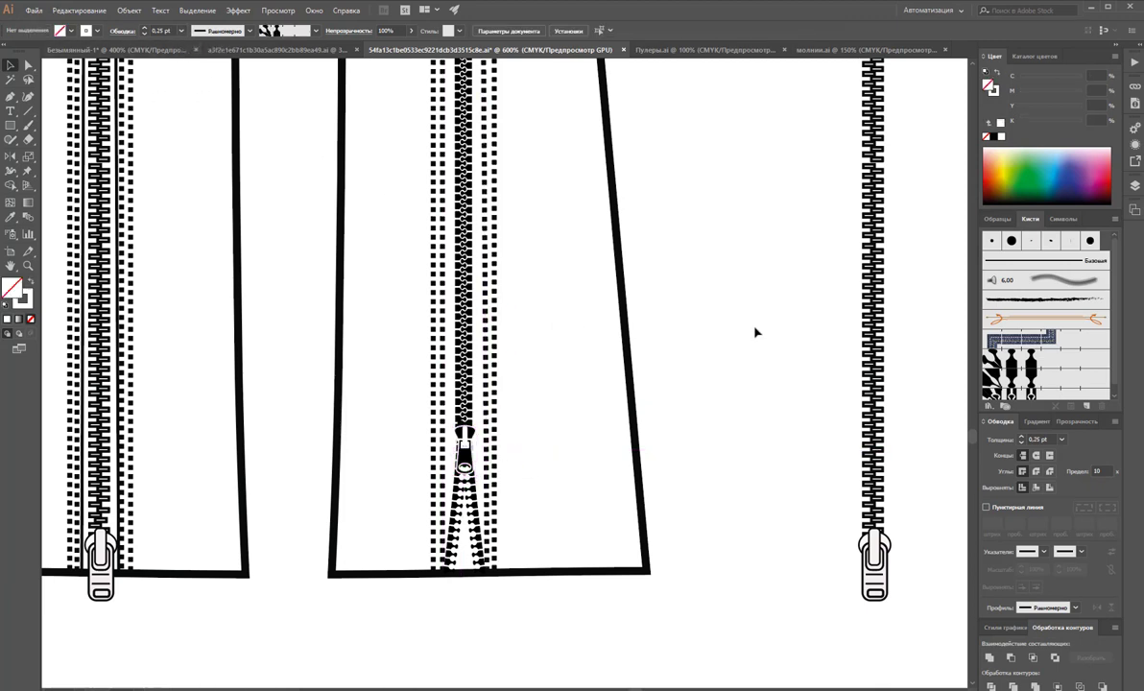
- Import the end-stop teeth brushes by pasting the second artboard's two opening curves from молнии.ai into the jeans document, then delete the pasted curves
{"action": "left_click", "coordinate": [864, 49]}
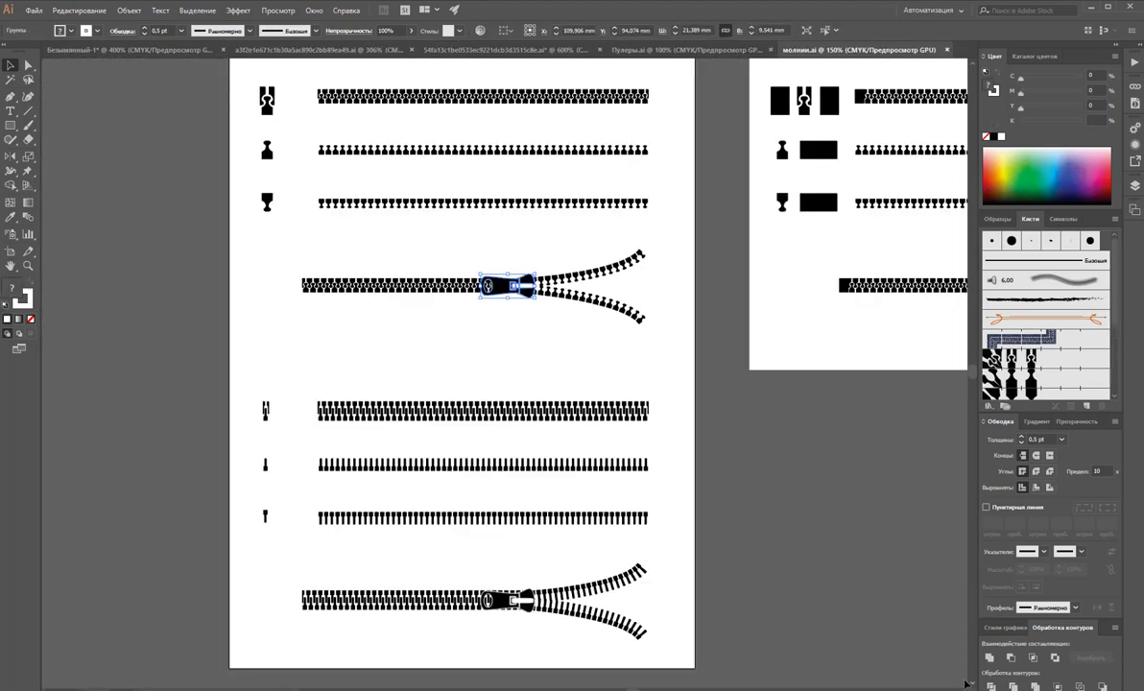
{"action": "left_click", "coordinate": [906, 611]}
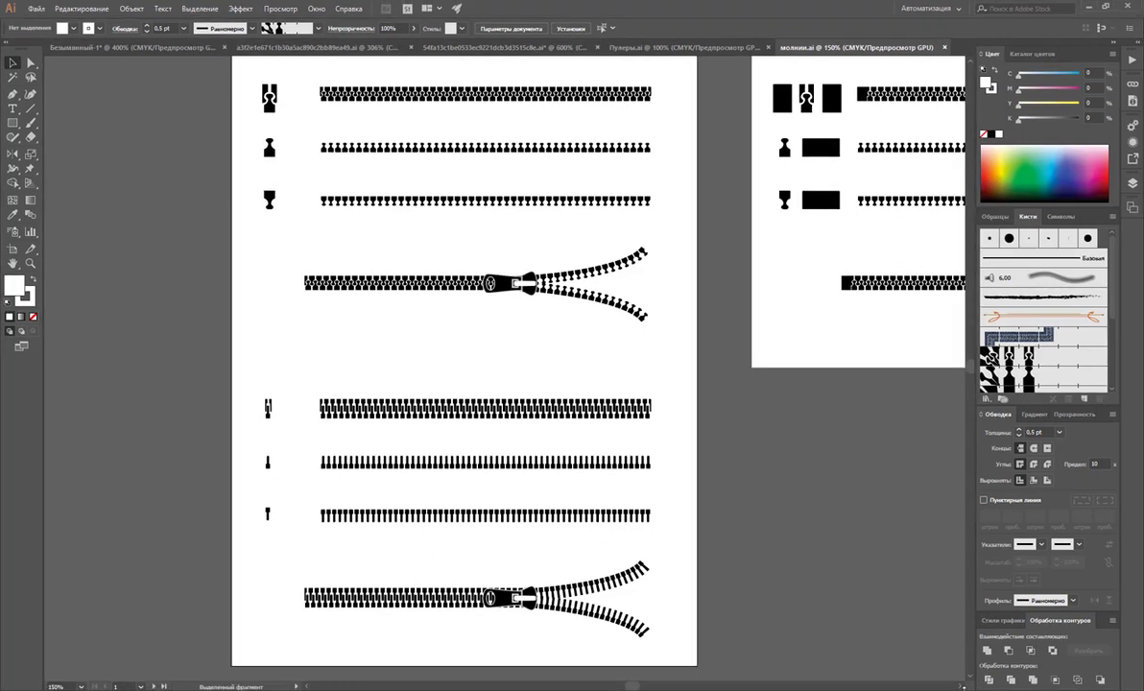
{"action": "scroll", "coordinate": [963, 684], "scroll_direction": "right", "scroll_amount": 10}
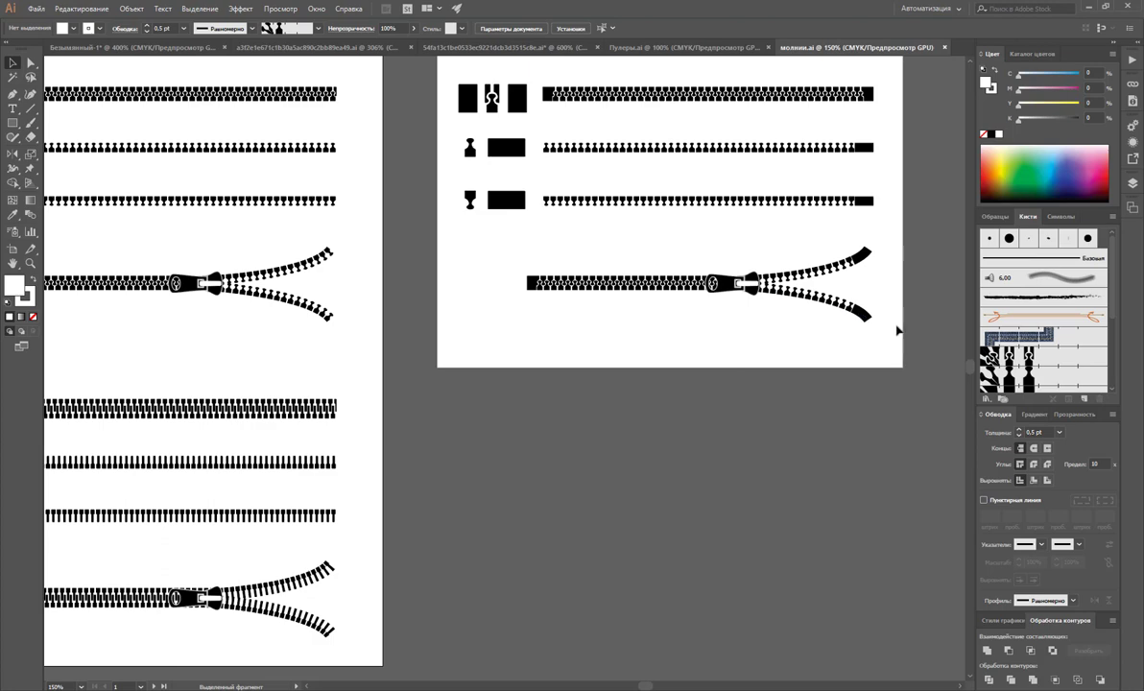
{"action": "scroll", "coordinate": [898, 326], "scroll_direction": "up", "scroll_amount": 3}
{"action": "left_click", "coordinate": [804, 329]}
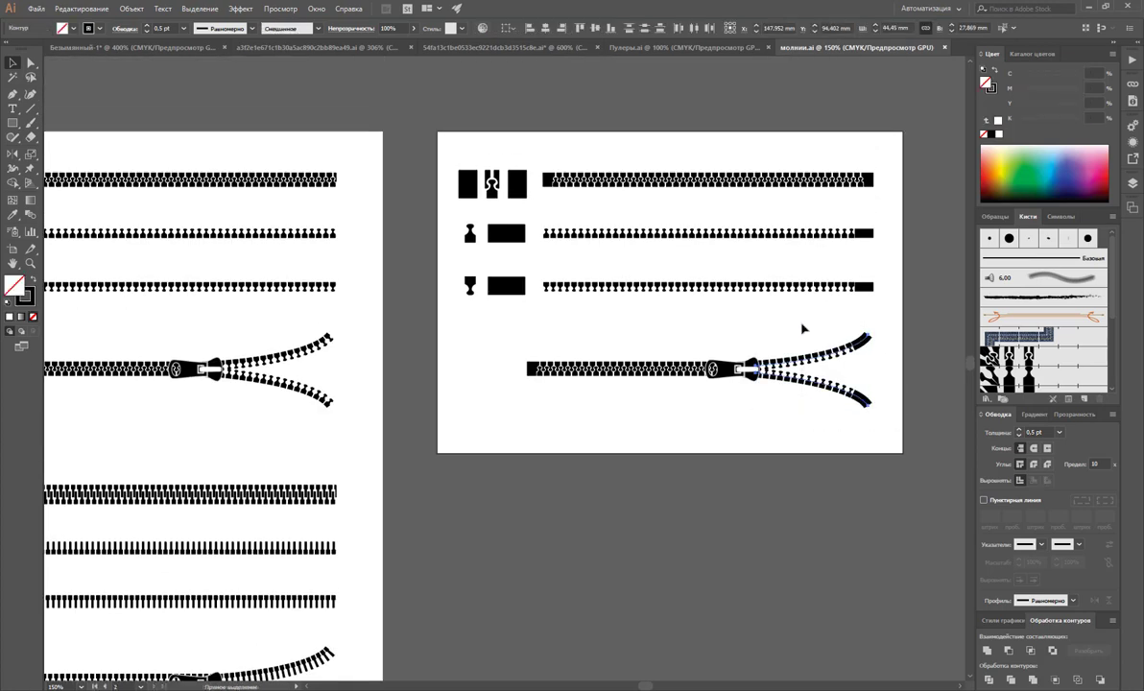
{"action": "left_click", "coordinate": [507, 47]}
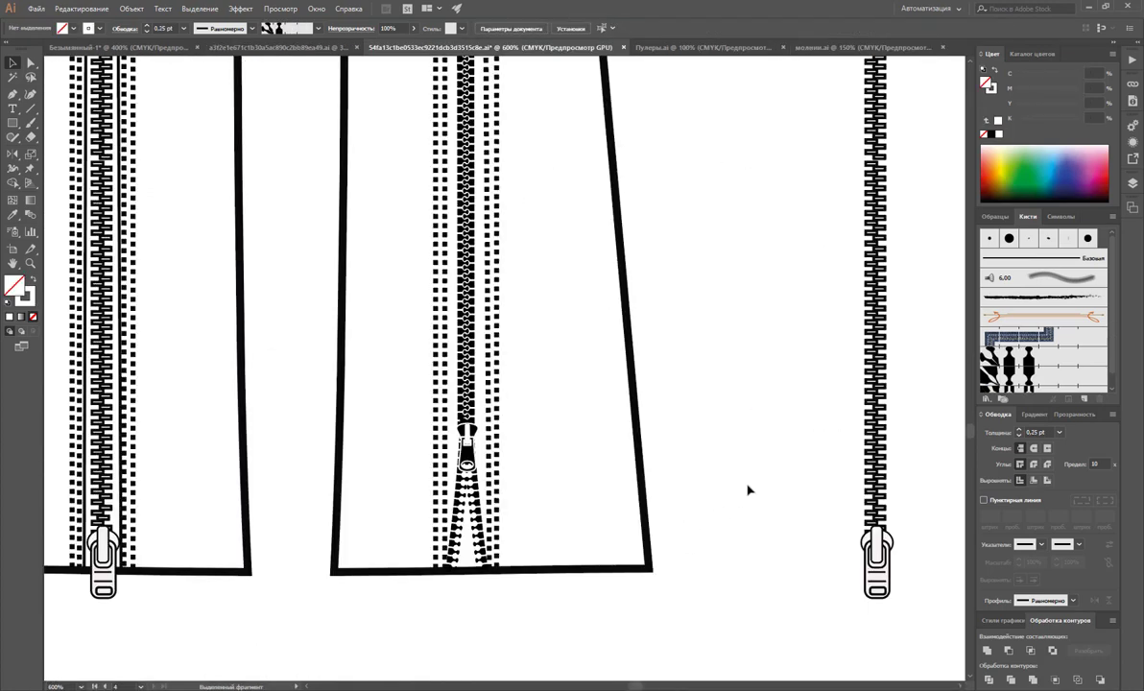
{"action": "key", "text": "ctrl+v"}
{"action": "left_click", "coordinate": [599, 402]}
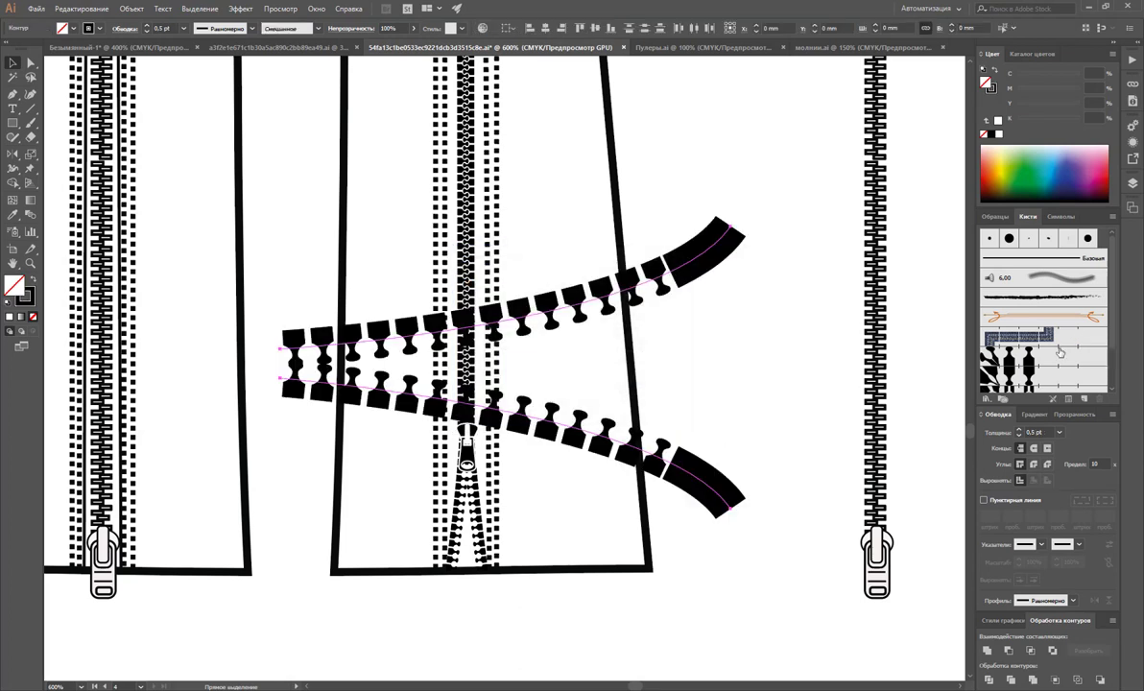
{"action": "key", "text": "Delete"}
- Apply the end-stop brush Узорчатая кисть 8 to the right opening curve with a 0.15 pt stroke, and undo its trial move aside
{"action": "scroll", "coordinate": [1048, 333], "scroll_direction": "down", "scroll_amount": 2}
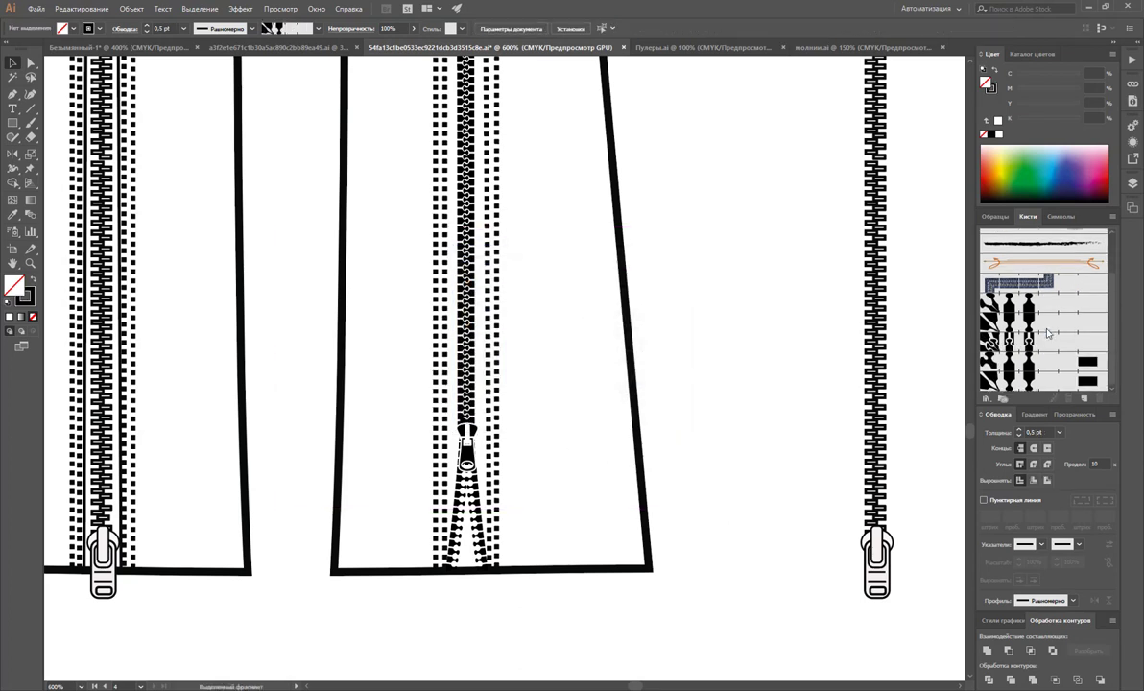
{"action": "left_click", "coordinate": [477, 509]}
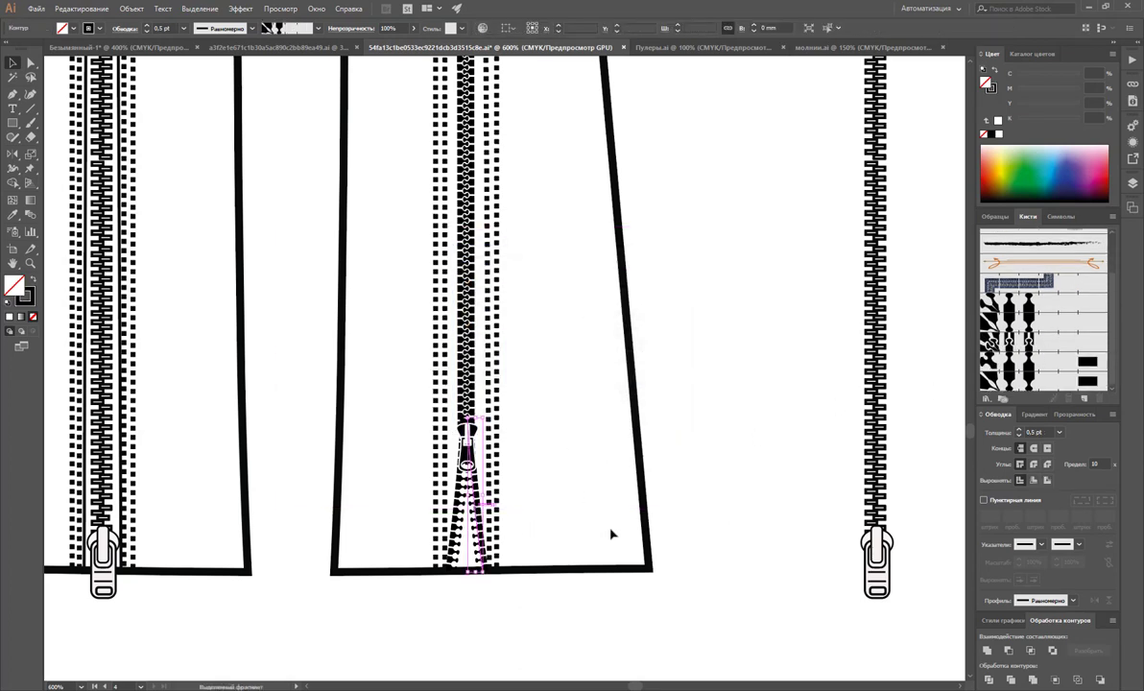
{"action": "left_click", "coordinate": [1021, 367]}
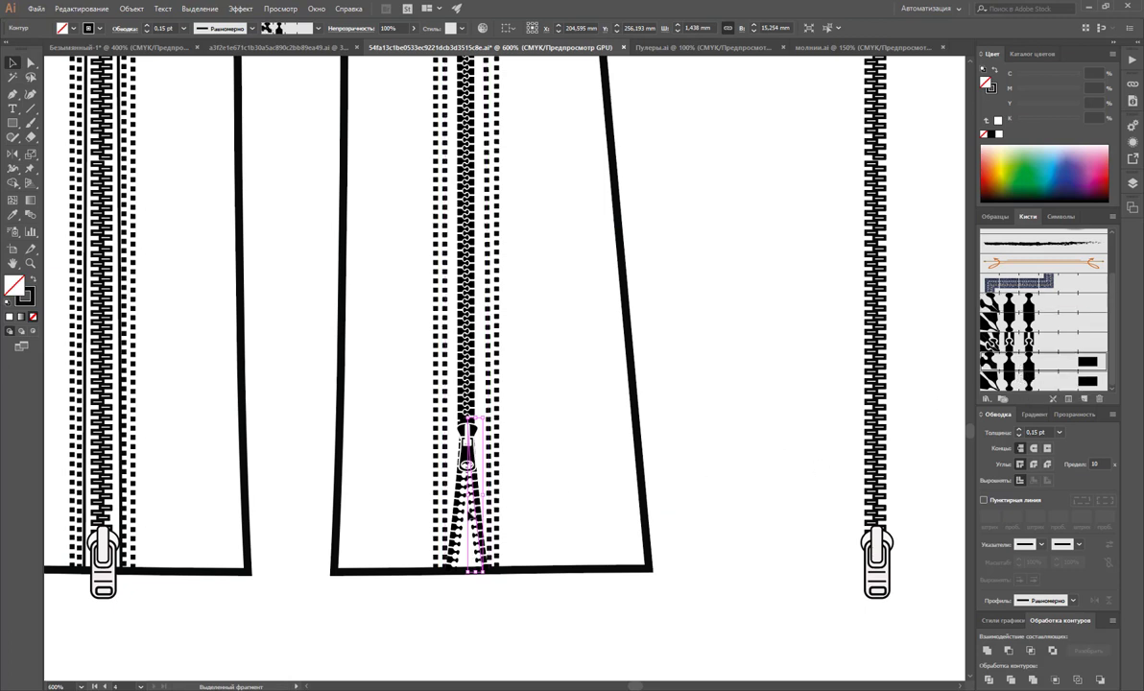
{"action": "left_click_drag", "start_coordinate": [475, 496], "coordinate": [605, 497]}
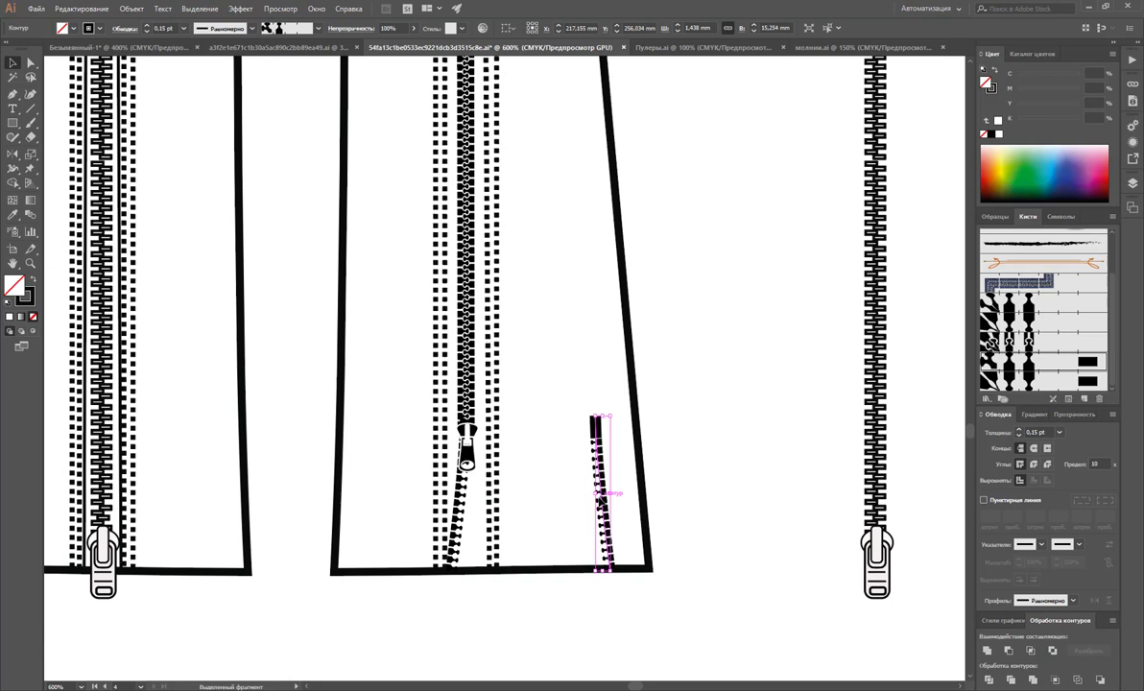
{"action": "key", "text": "ctrl+z"}
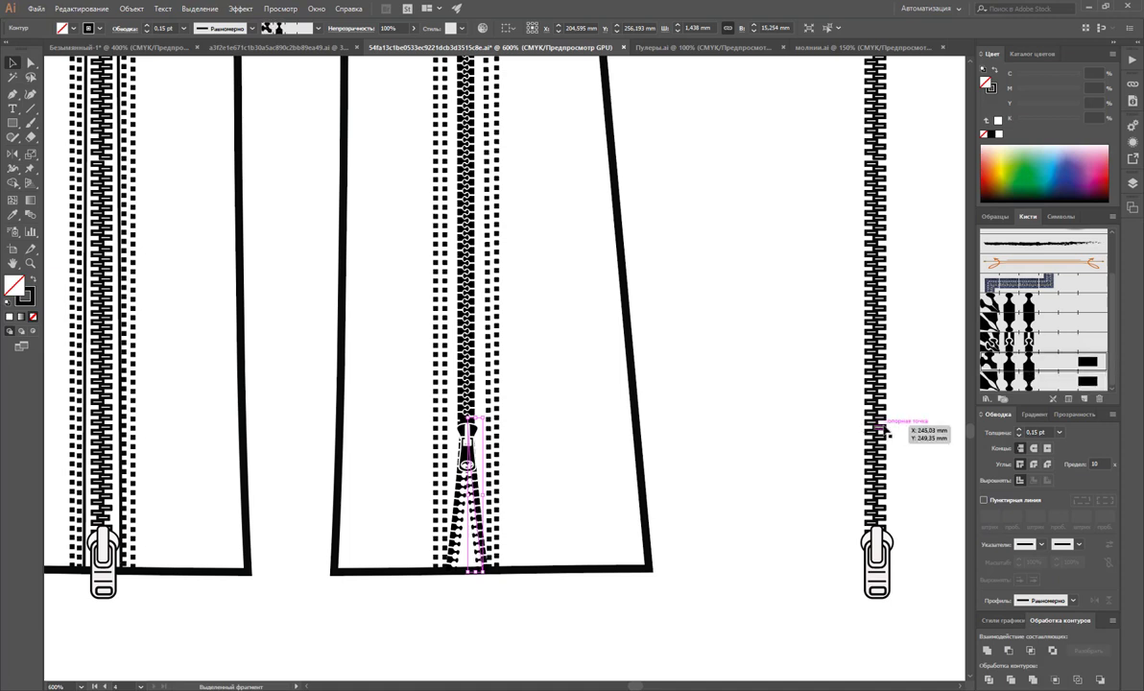
- Try a bar-shaped arrowhead at the start of the right opening curve, and undo the curve's trial move aside
{"action": "left_click", "coordinate": [1077, 548]}
{"action": "left_click", "coordinate": [1035, 490]}
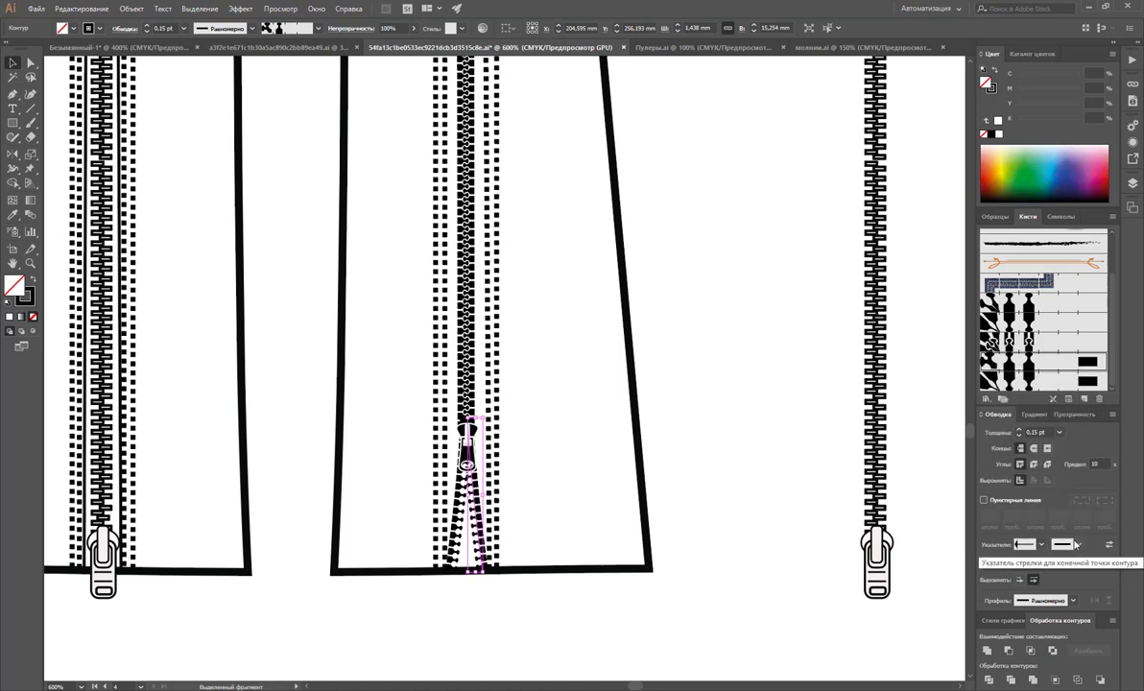
{"action": "left_click", "coordinate": [1075, 544]}
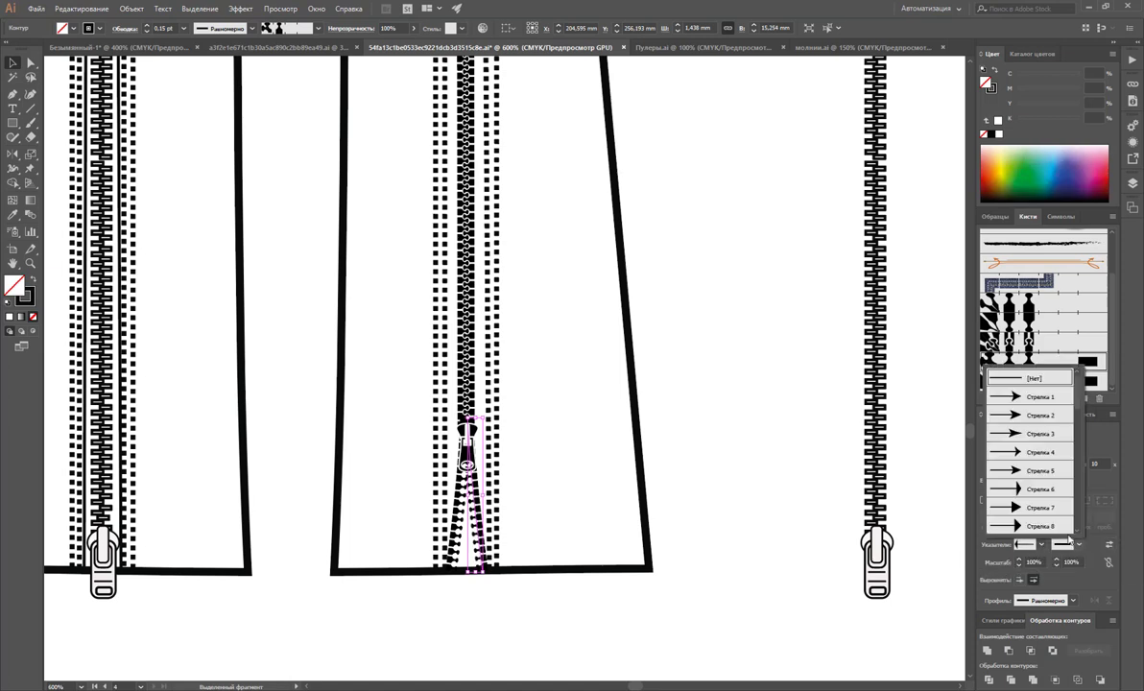
{"action": "left_click", "coordinate": [783, 413]}
{"action": "left_click_drag", "start_coordinate": [458, 466], "coordinate": [587, 455]}
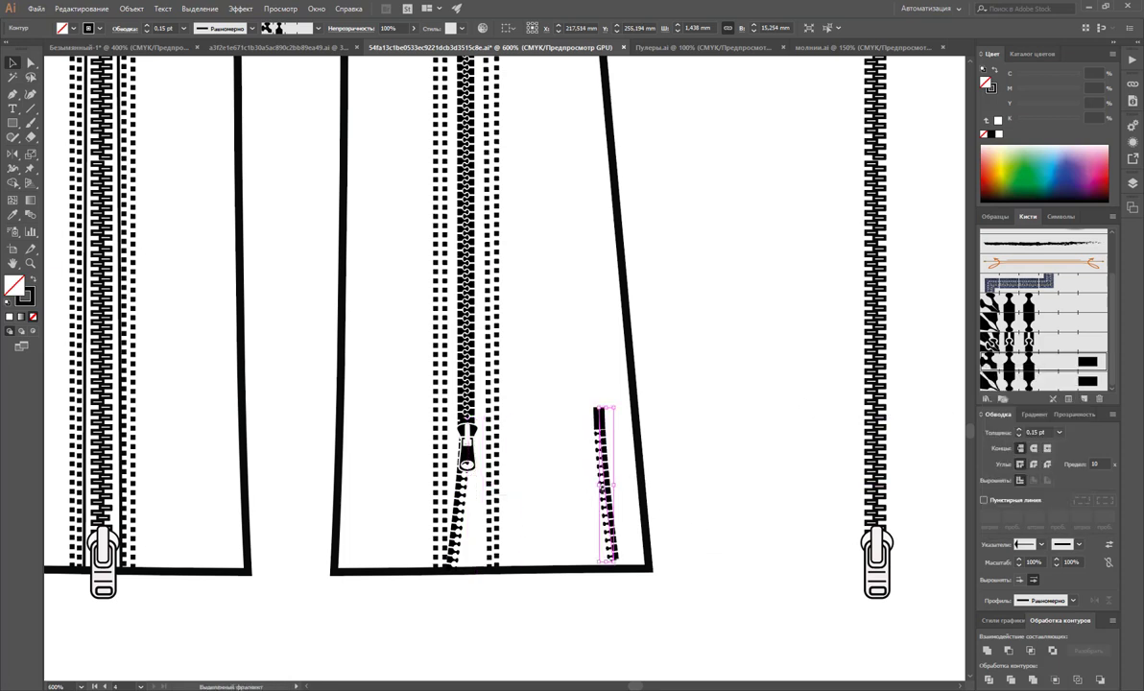
{"action": "key", "text": "ctrl+z"}
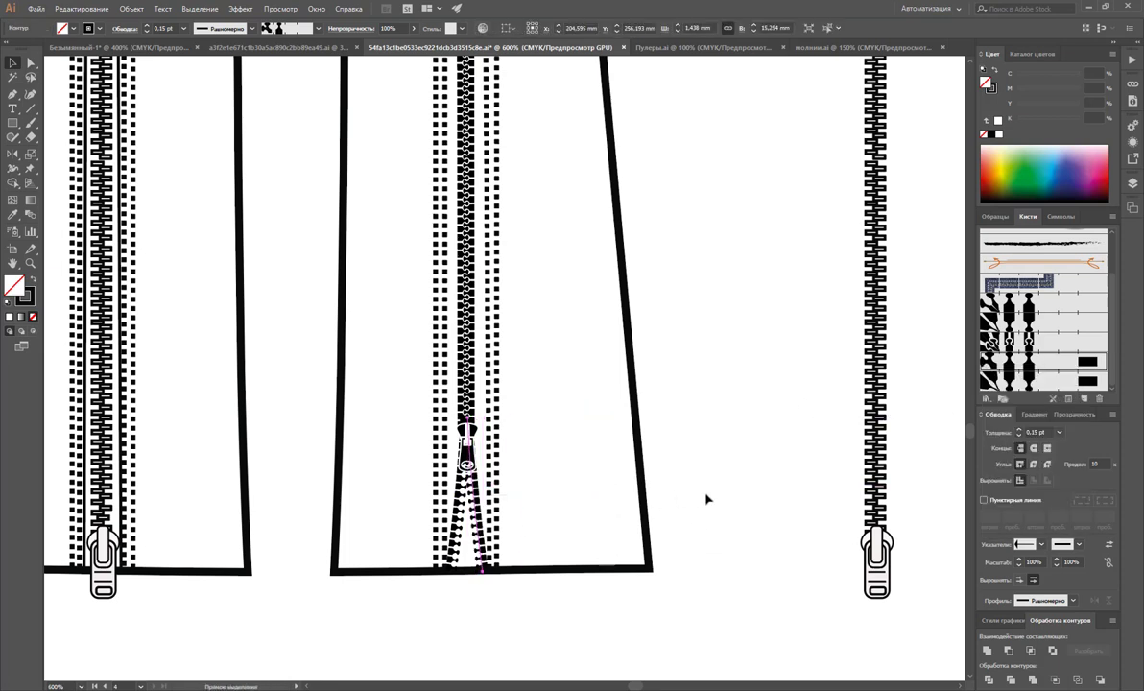
{"action": "left_click", "coordinate": [700, 495]}
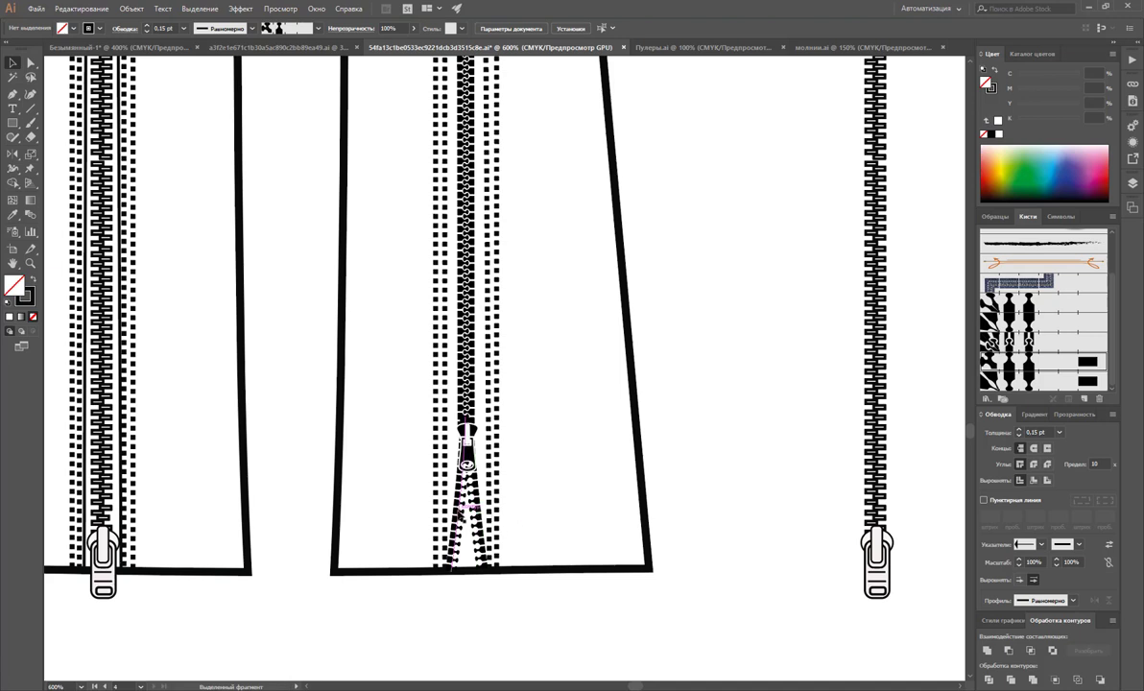
- Apply the end-stop brush Узорчатая кисть 8 to the left opening curve at 0.15 pt, and undo its trial move aside
{"action": "left_click", "coordinate": [459, 511]}
{"action": "left_click", "coordinate": [1019, 364]}
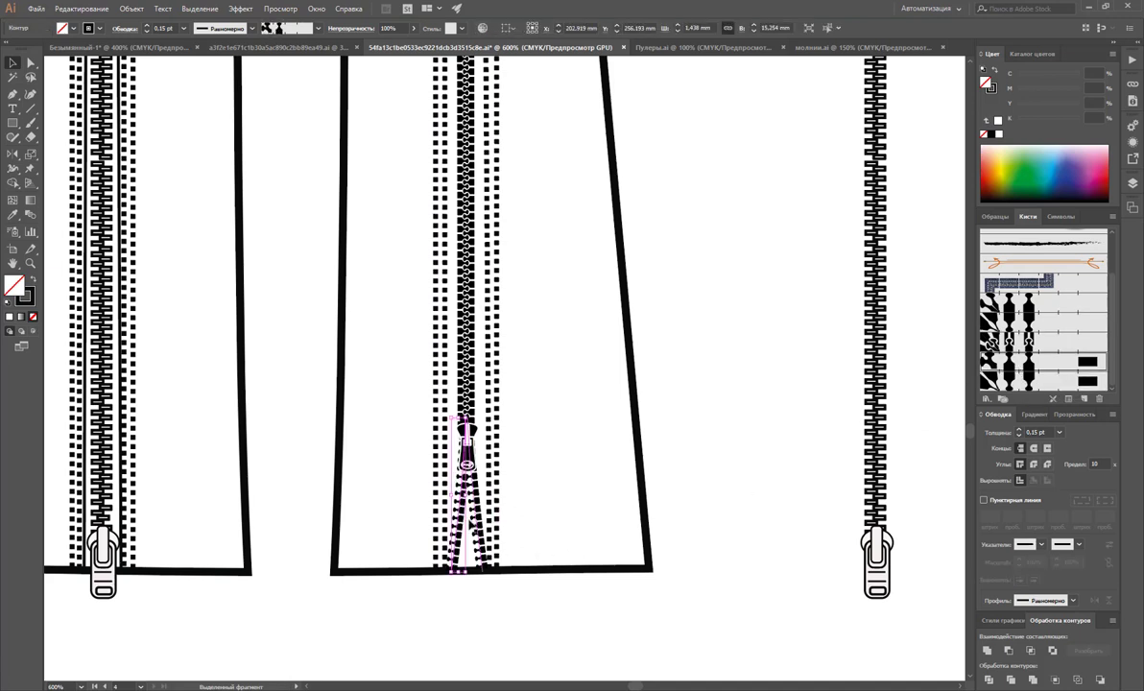
{"action": "left_click_drag", "start_coordinate": [464, 519], "coordinate": [633, 536]}
{"action": "key", "text": "ctrl+z"}
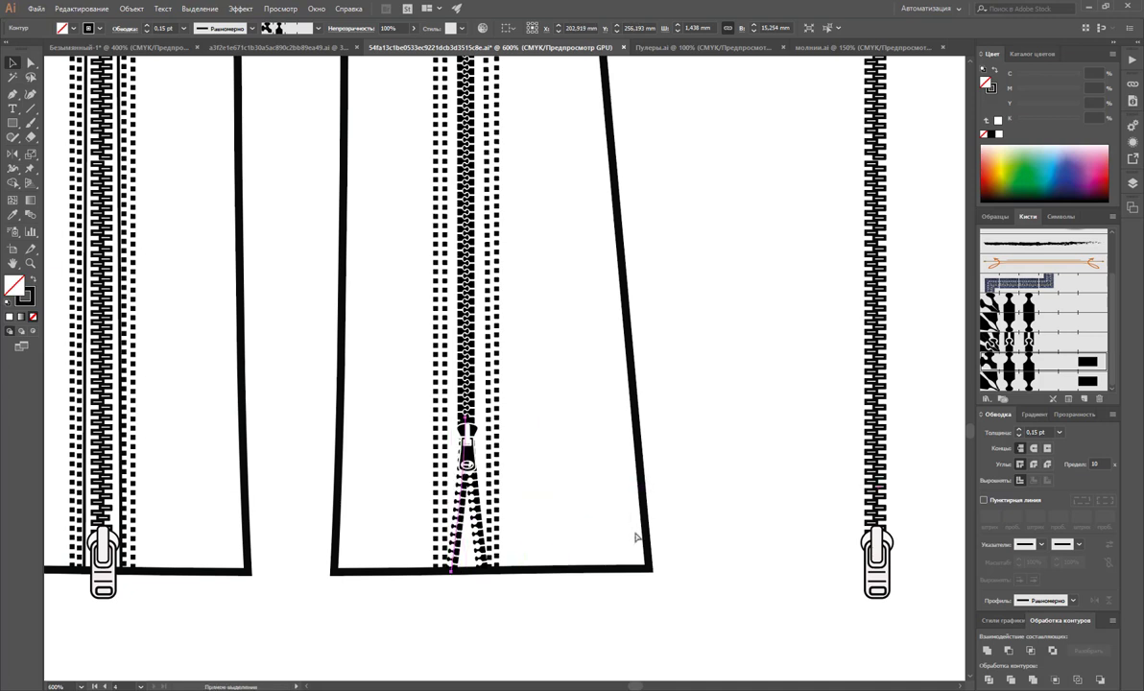
{"action": "left_click", "coordinate": [729, 532]}
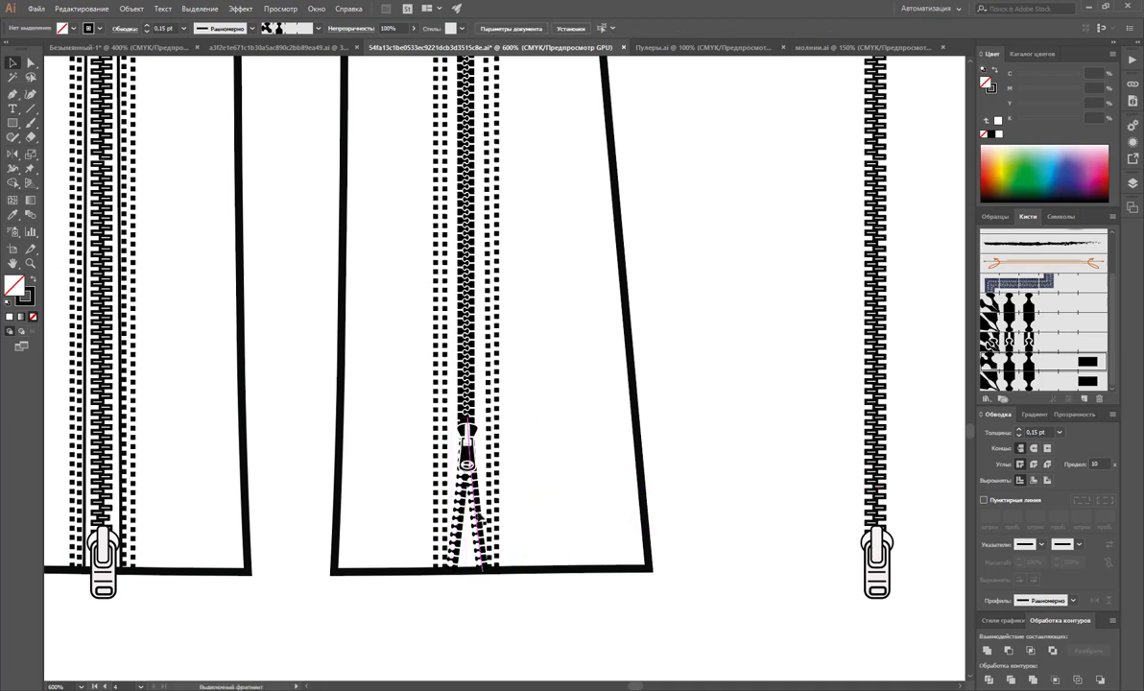
- Move both opening teeth curves out of the zipper to the empty area beside the trouser leg's outer hem corner
{"action": "left_click", "coordinate": [477, 514]}
{"action": "left_click_drag", "start_coordinate": [458, 512], "coordinate": [677, 503]}
{"action": "left_click", "coordinate": [162, 258]}
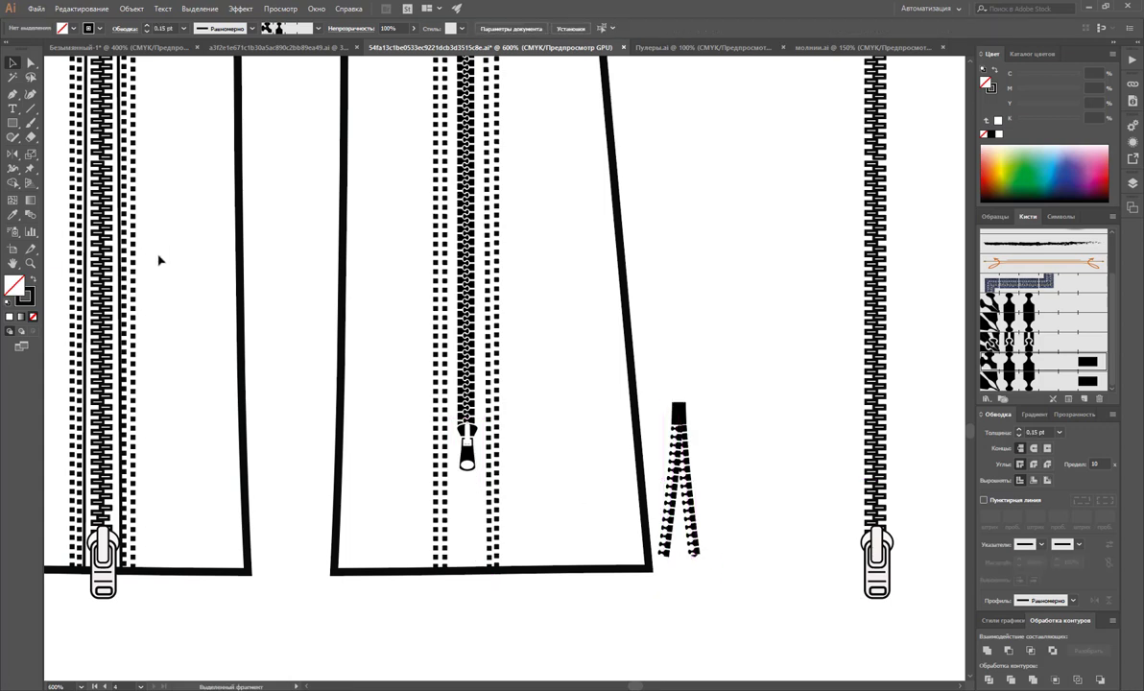
- Draw a test line about 11.4 mm high beside the leg and apply the last single-sided end-stop brush with a 0.25 pt stroke
{"action": "left_click", "coordinate": [30, 108]}
{"action": "left_click_drag", "start_coordinate": [768, 168], "coordinate": [779, 282]}
{"action": "left_click", "coordinate": [1042, 362]}
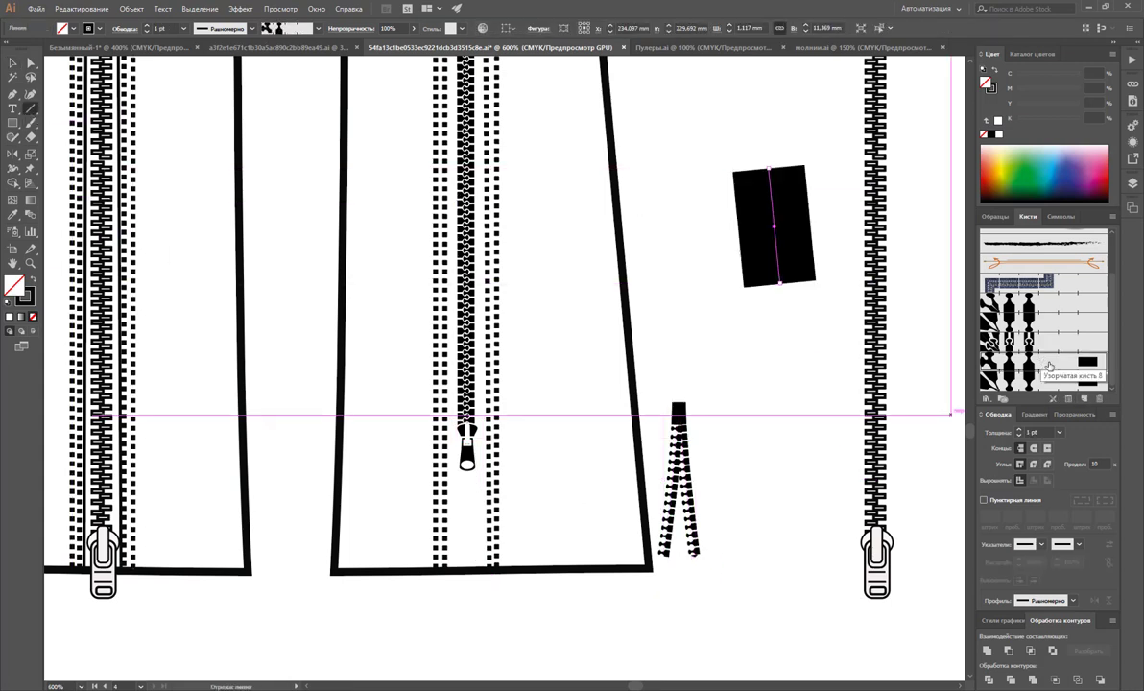
{"action": "left_click", "coordinate": [1042, 343]}
{"action": "left_click", "coordinate": [1041, 381]}
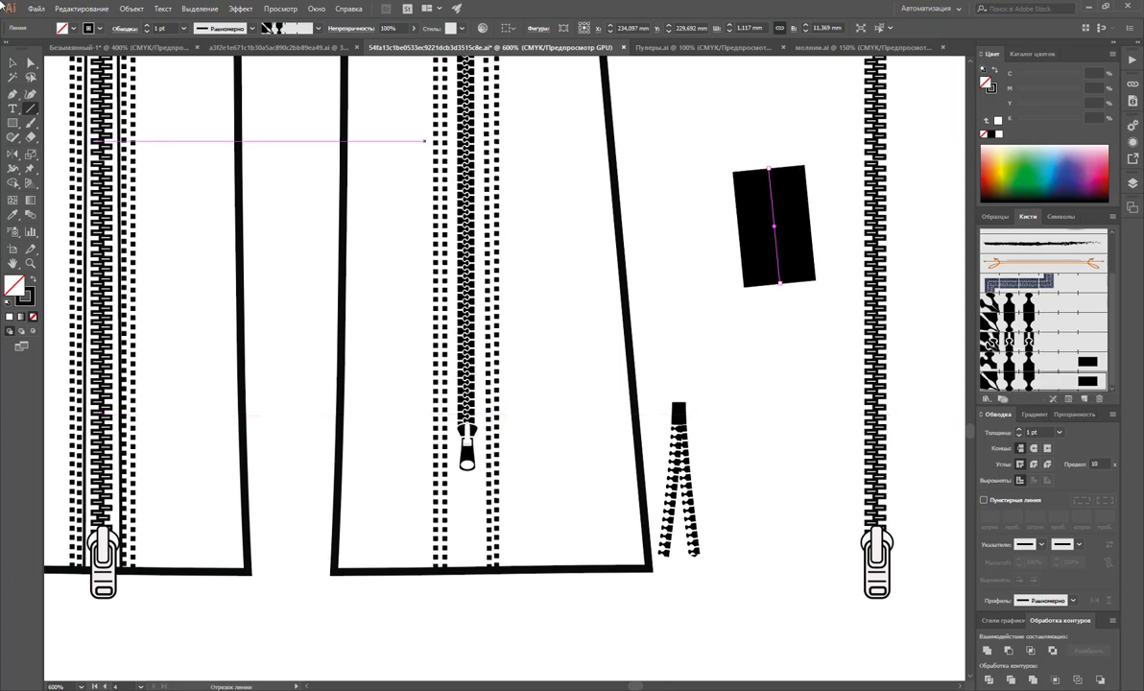
{"action": "left_click", "coordinate": [184, 27]}
{"action": "left_click", "coordinate": [177, 43]}
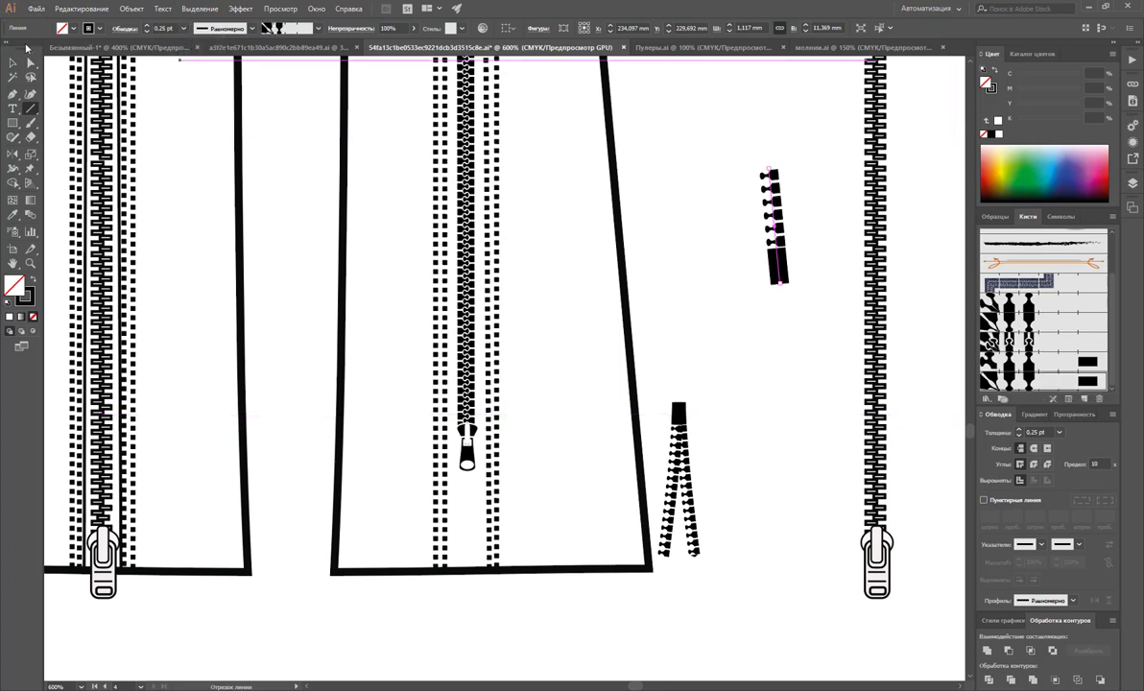
{"action": "left_click", "coordinate": [15, 60]}
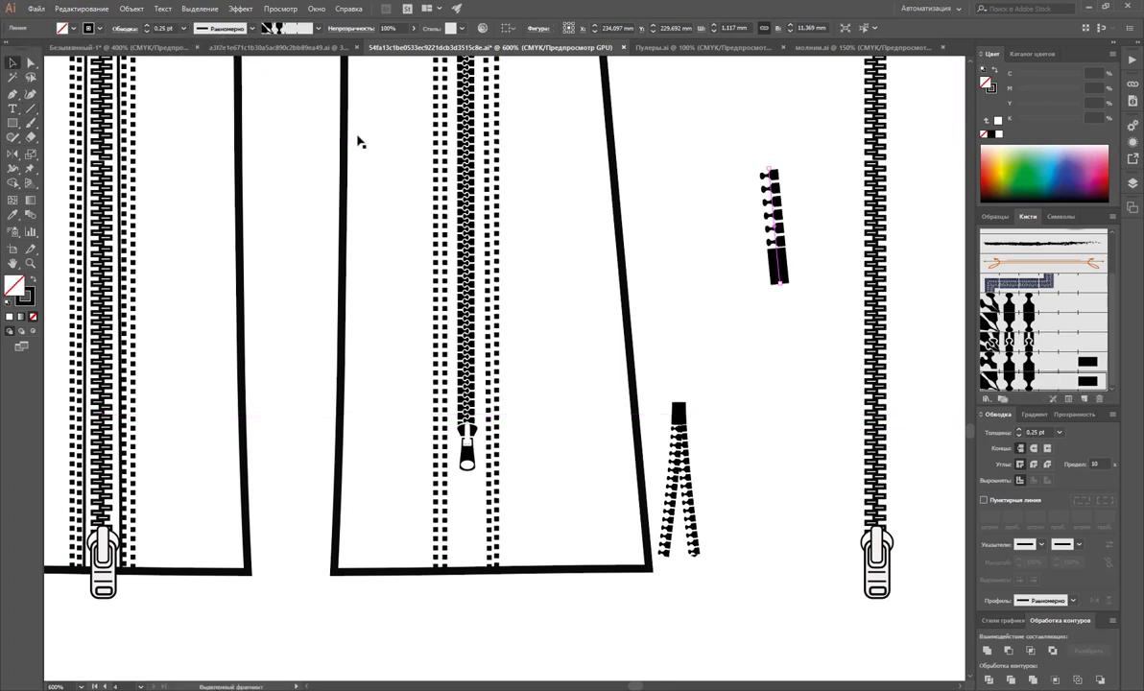
{"action": "left_click", "coordinate": [715, 202]}
- Draw a slanted test line about 10.7 mm high beside the first one, using the same end-stop brush and a 0.25 pt stroke
{"action": "left_click", "coordinate": [30, 108]}
{"action": "left_click_drag", "start_coordinate": [696, 173], "coordinate": [725, 281]}
{"action": "left_click", "coordinate": [1022, 381]}
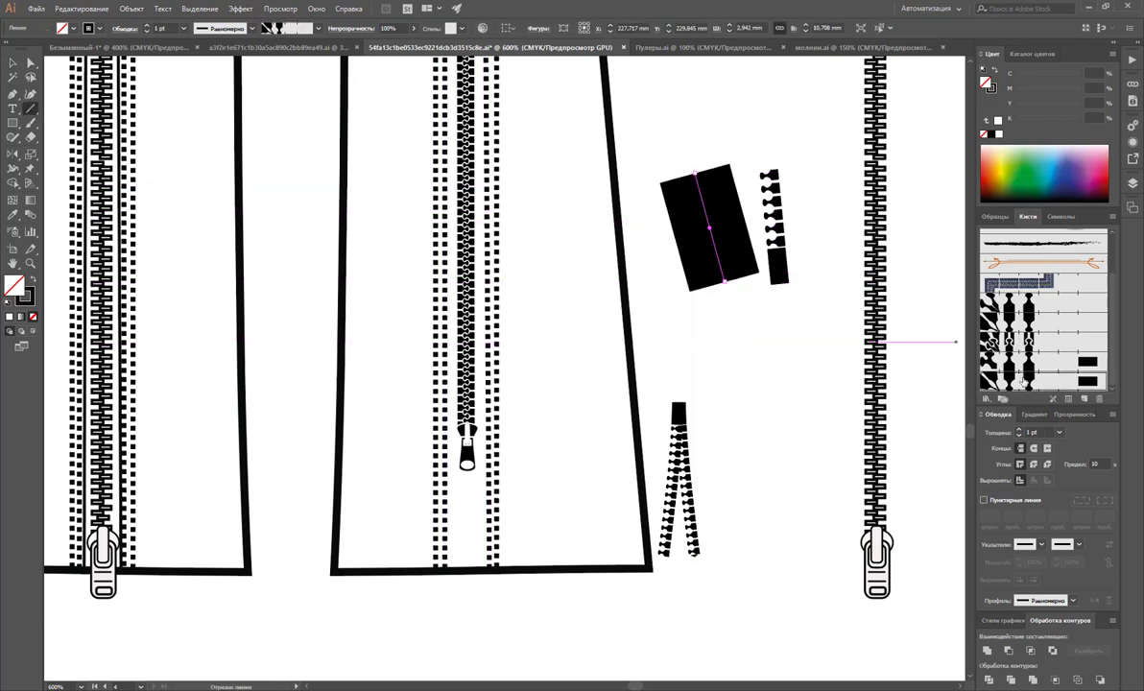
{"action": "left_click", "coordinate": [181, 30]}
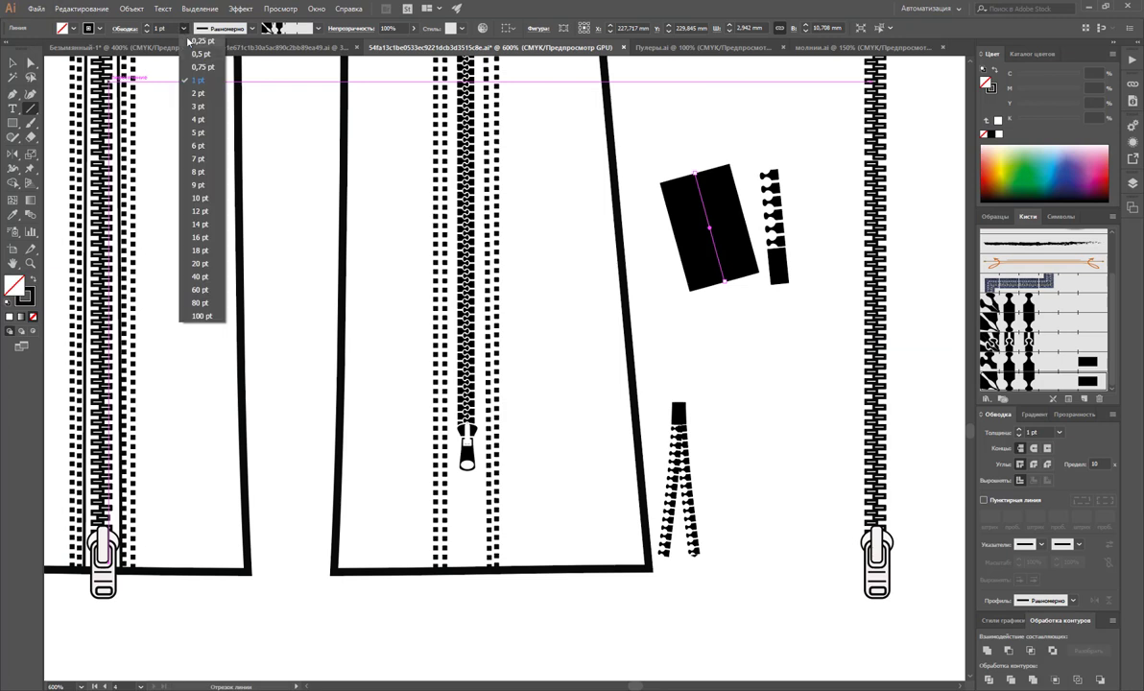
{"action": "left_click", "coordinate": [189, 40]}
{"action": "left_click", "coordinate": [13, 62]}
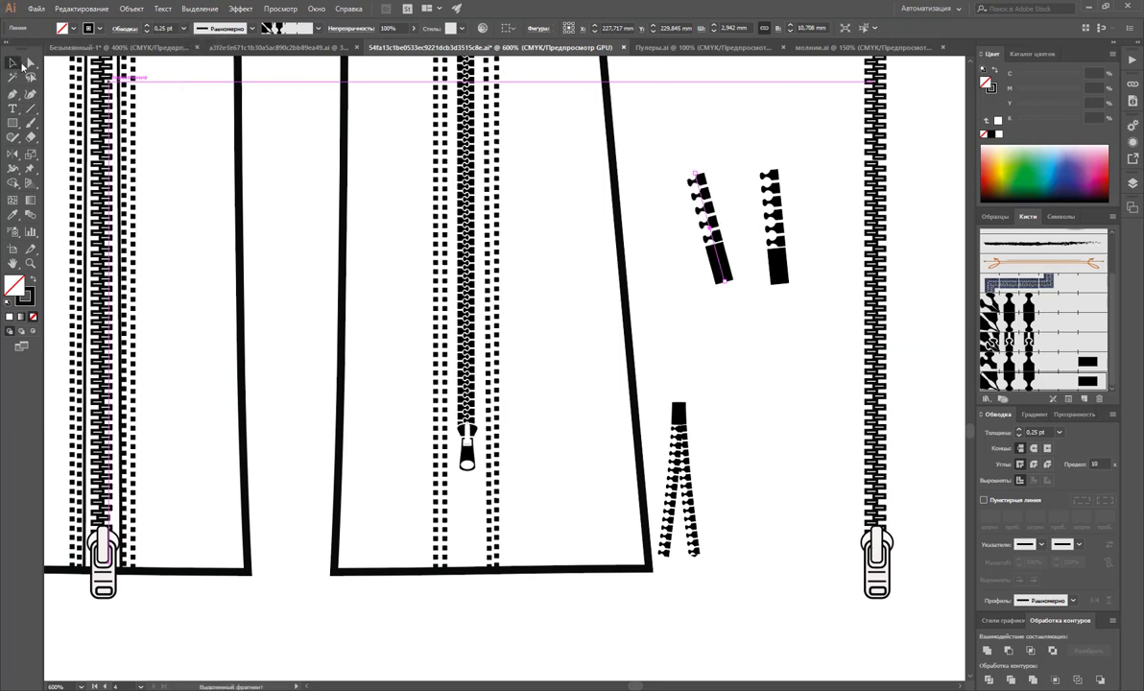
- Draw a Pen tool curve about 1.7 mm wide and 14 mm high from the slider's upper part down to the hem's right stitching
{"action": "left_click", "coordinate": [10, 96]}
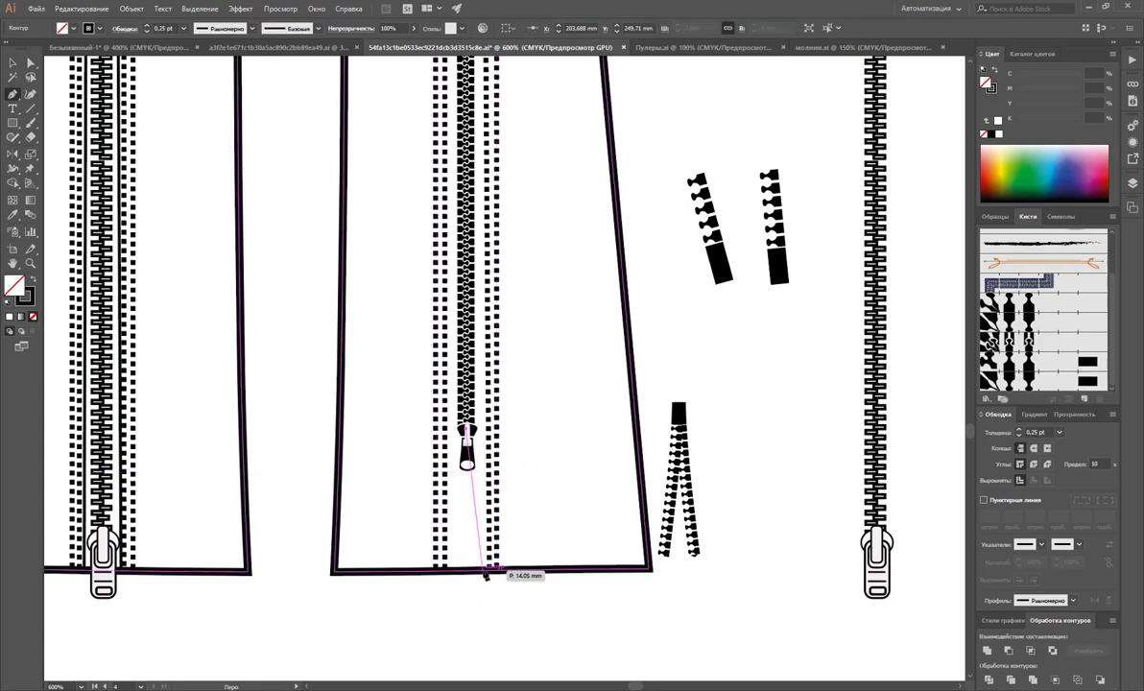
{"action": "left_click_drag", "start_coordinate": [484, 576], "coordinate": [495, 592]}
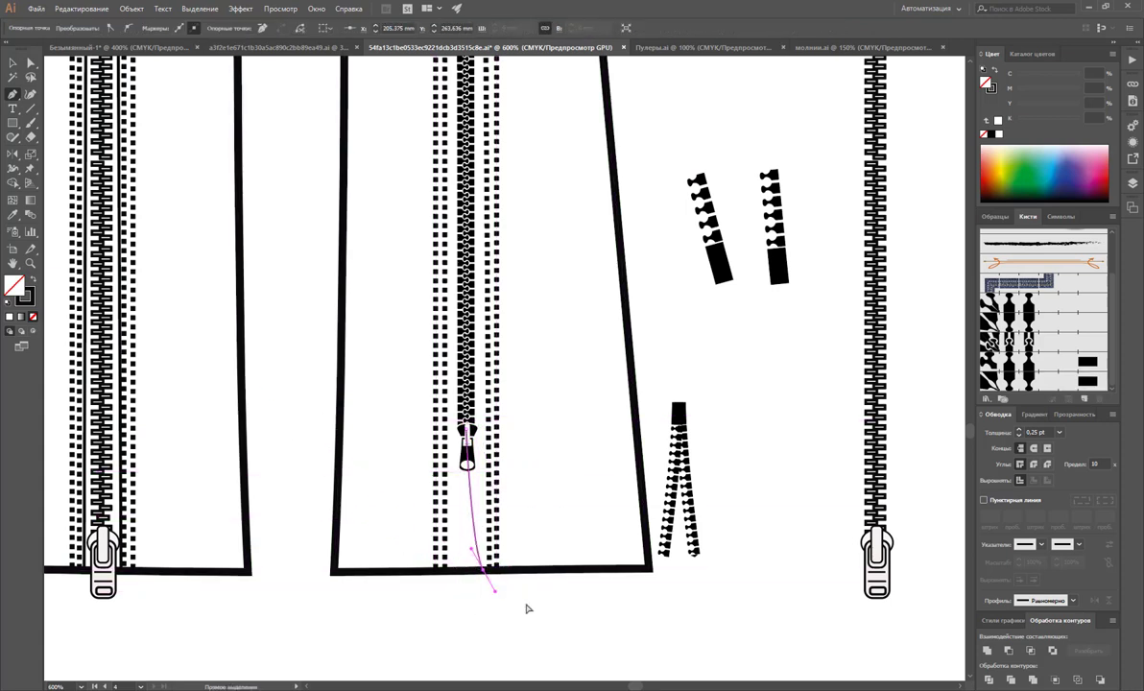
- Apply the last single-sided end-stop teeth brush to the new curve below the slider with a 0.15 pt stroke
{"action": "left_click", "coordinate": [527, 606], "text": "ctrl"}
{"action": "left_click", "coordinate": [11, 62]}
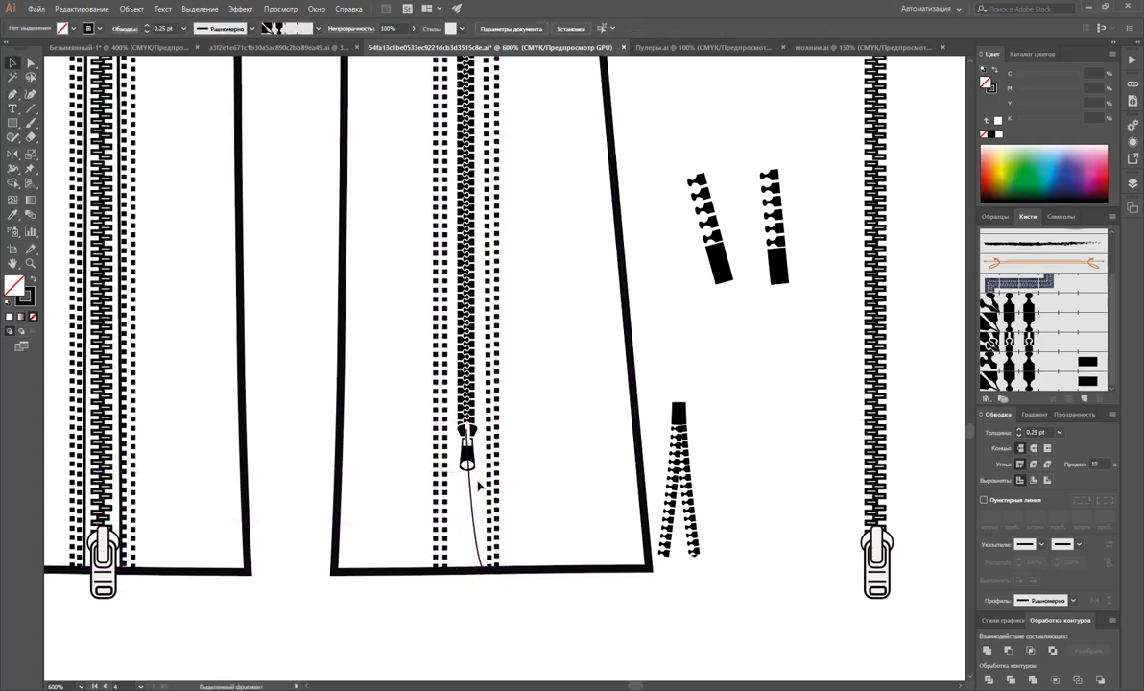
{"action": "left_click", "coordinate": [472, 484]}
{"action": "left_click", "coordinate": [14, 216]}
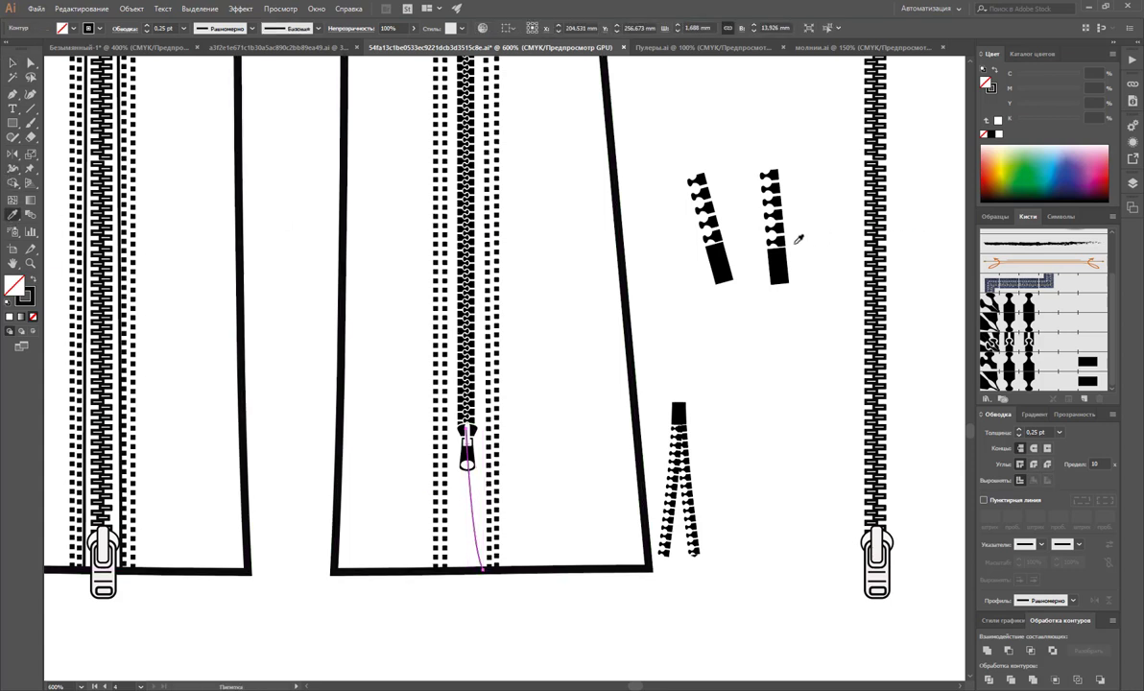
{"action": "left_click", "coordinate": [1027, 362]}
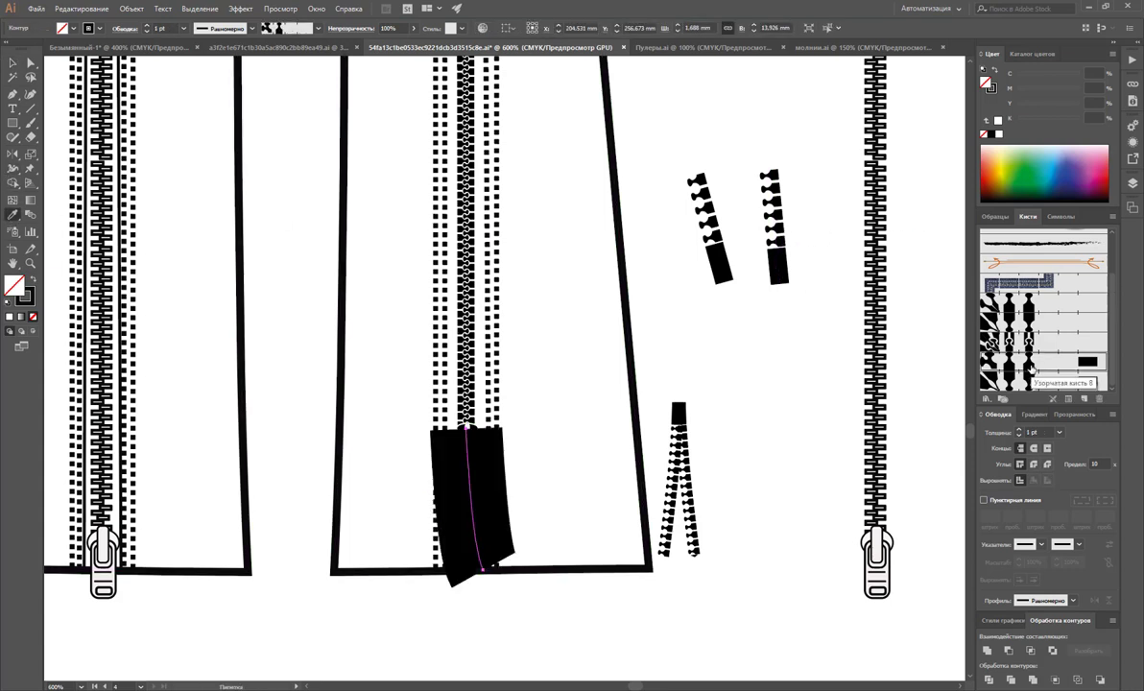
{"action": "left_click", "coordinate": [186, 31]}
{"action": "left_click", "coordinate": [185, 40]}
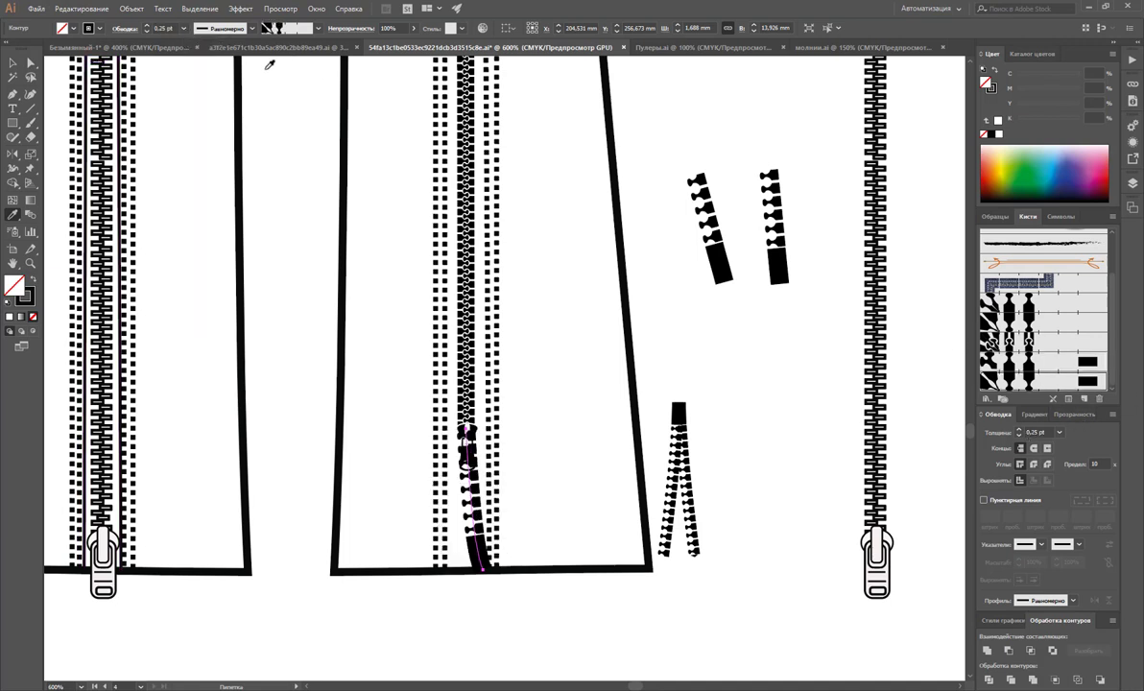
{"action": "left_click_drag", "start_coordinate": [175, 27], "coordinate": [101, 24]}
{"action": "type", "text": "0,15"}
{"action": "key", "text": "Return"}
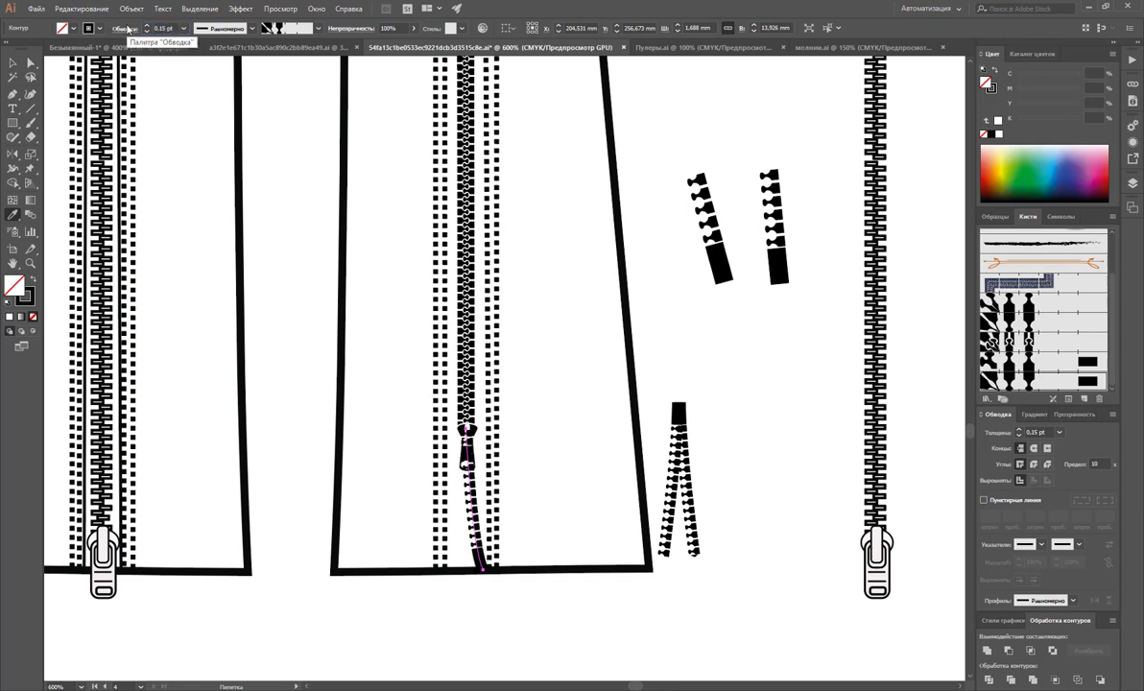
- Mirror a copy of the opening teeth curve about the zipper's vertical centre and give it the opposite-facing end-stop brush
{"action": "left_click", "coordinate": [9, 63]}
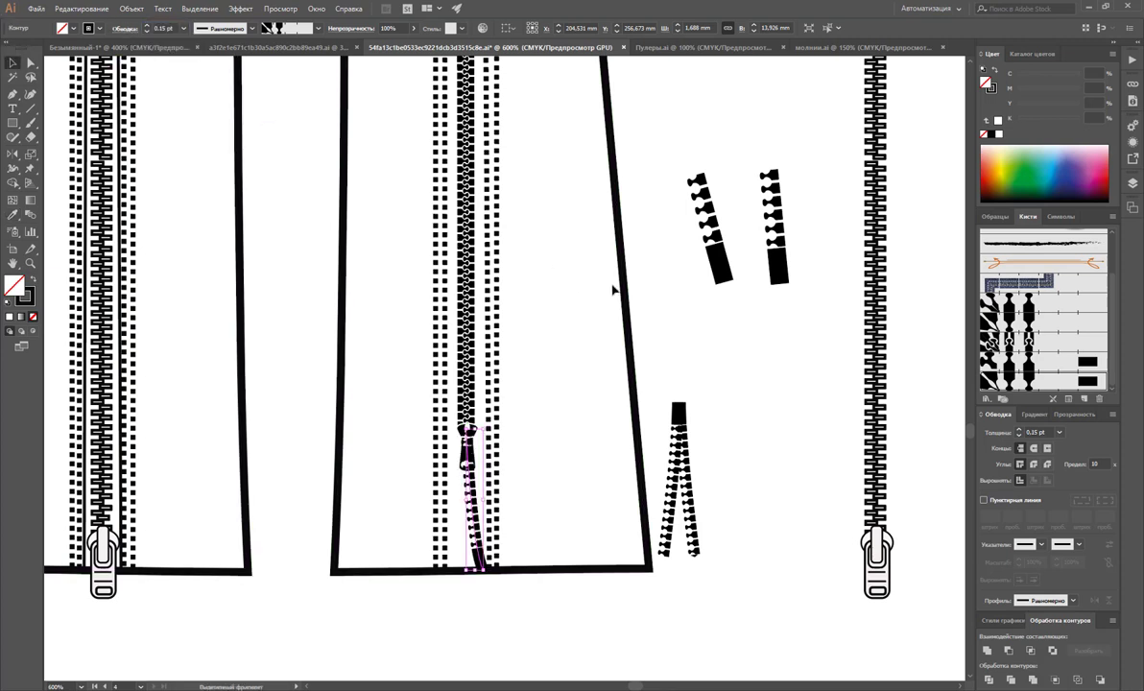
{"action": "left_click", "coordinate": [598, 365]}
{"action": "left_click", "coordinate": [12, 154]}
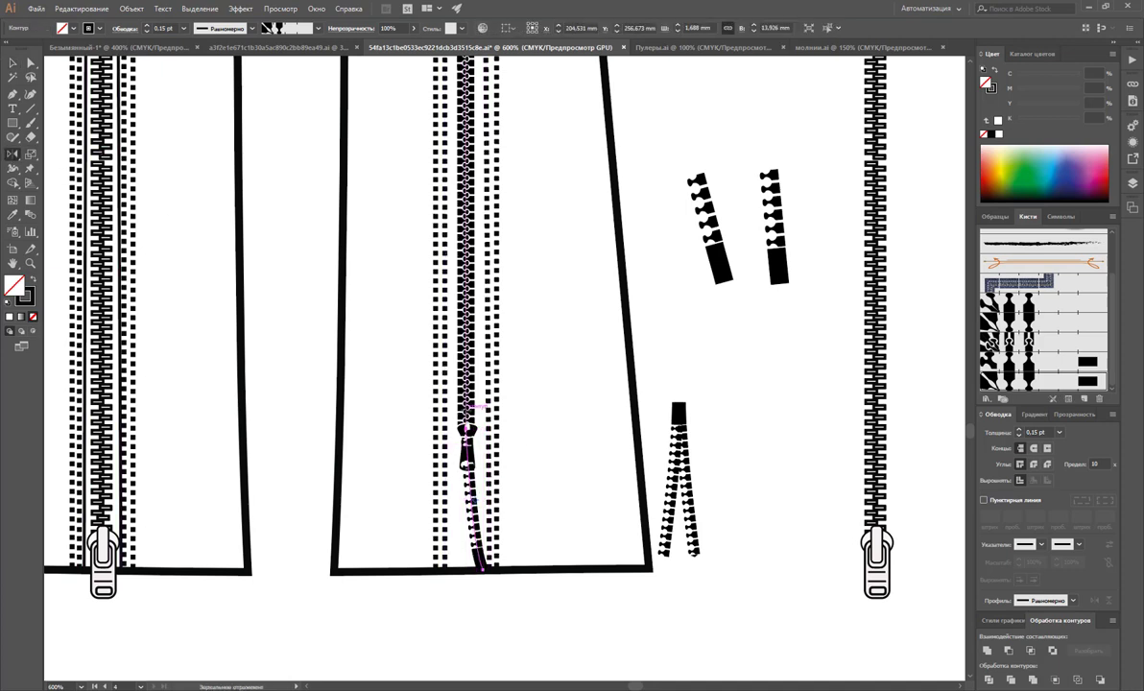
{"action": "left_click", "coordinate": [466, 411]}
{"action": "left_click_drag", "start_coordinate": [489, 461], "coordinate": [466, 493]}
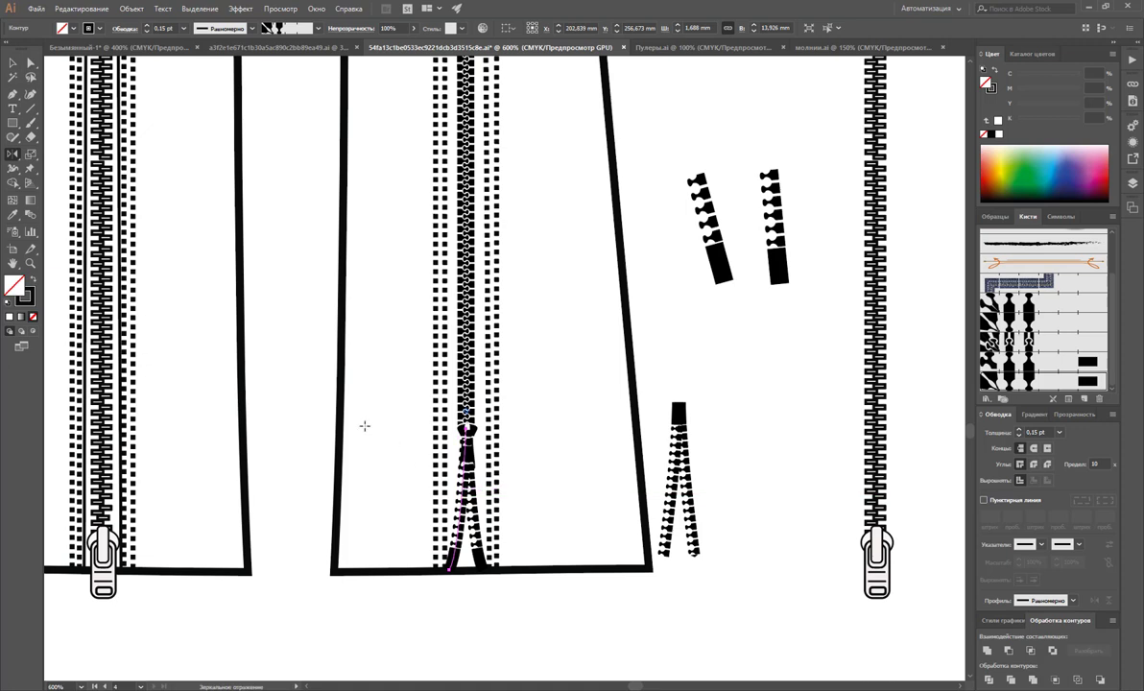
{"action": "left_click", "coordinate": [1028, 366]}
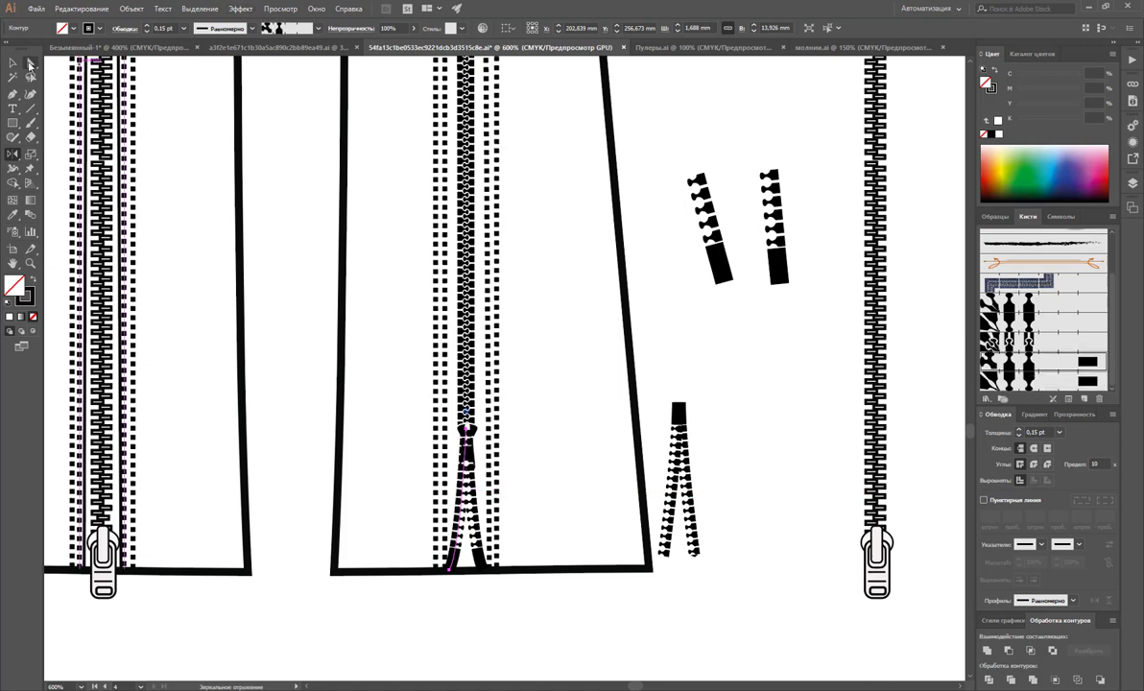
{"action": "left_click", "coordinate": [13, 62]}
{"action": "left_click", "coordinate": [673, 178]}
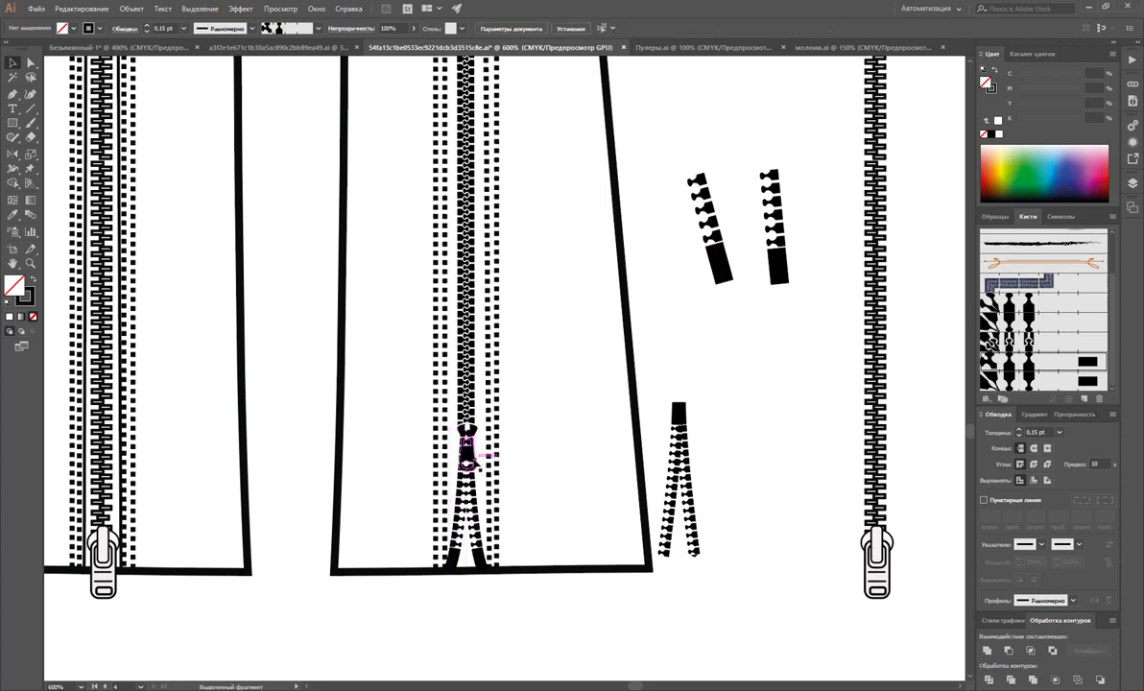
- Bring the zipper slider to the front, above both opening teeth curves
{"action": "left_click", "coordinate": [467, 451]}
{"action": "right_click", "coordinate": [471, 457]}
{"action": "mouse_move", "coordinate": [539, 597]}
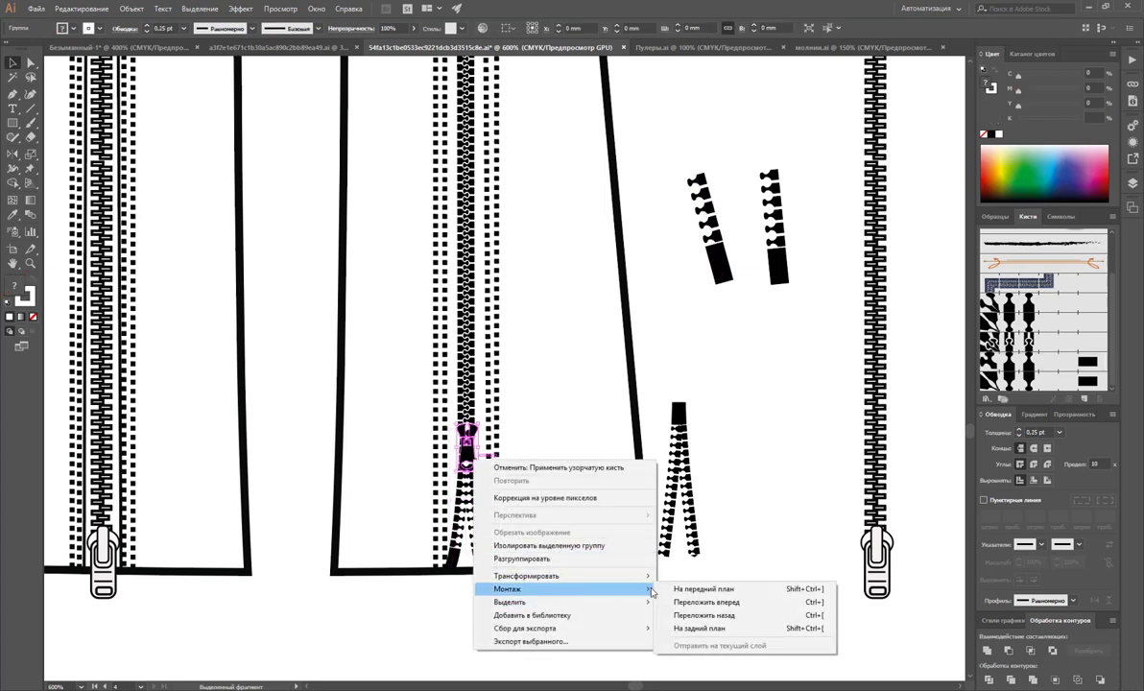
{"action": "left_click", "coordinate": [706, 588]}
{"action": "left_click", "coordinate": [674, 377]}
- Delete the four test and leftover teeth pieces beside the trouser leg, and the spare zipper between the front and back views
{"action": "left_click_drag", "start_coordinate": [670, 172], "coordinate": [837, 492]}
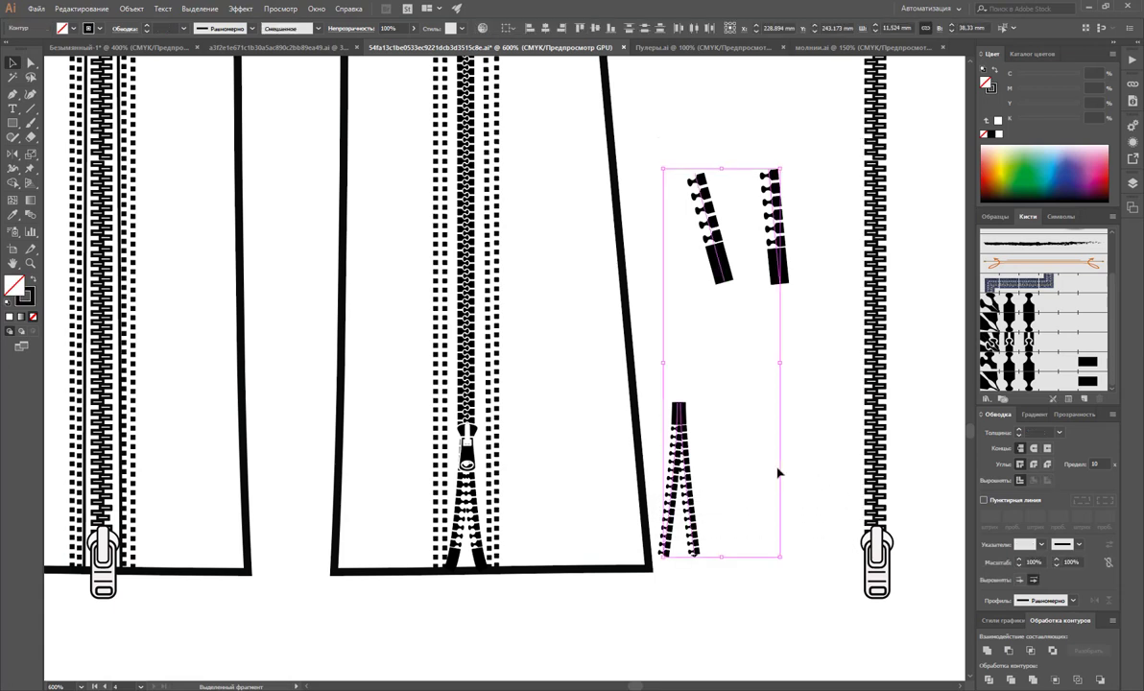
{"action": "key", "text": "Delete"}
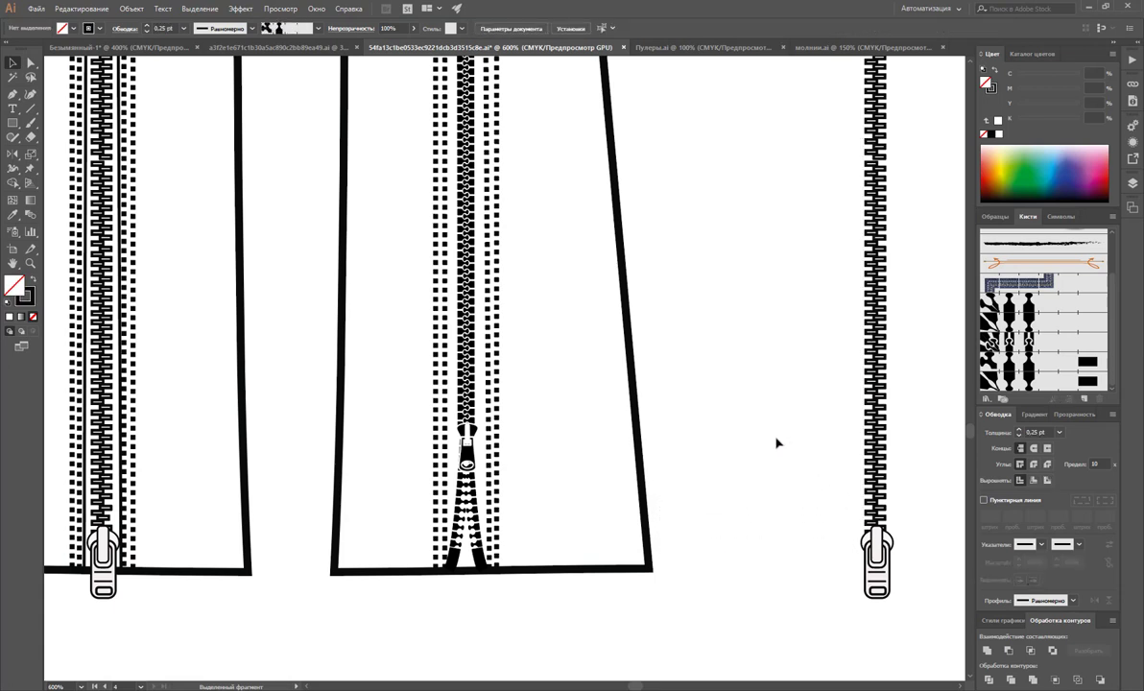
{"action": "left_click", "coordinate": [871, 422]}
{"action": "scroll", "coordinate": [819, 452], "scroll_direction": "up", "scroll_amount": 3}
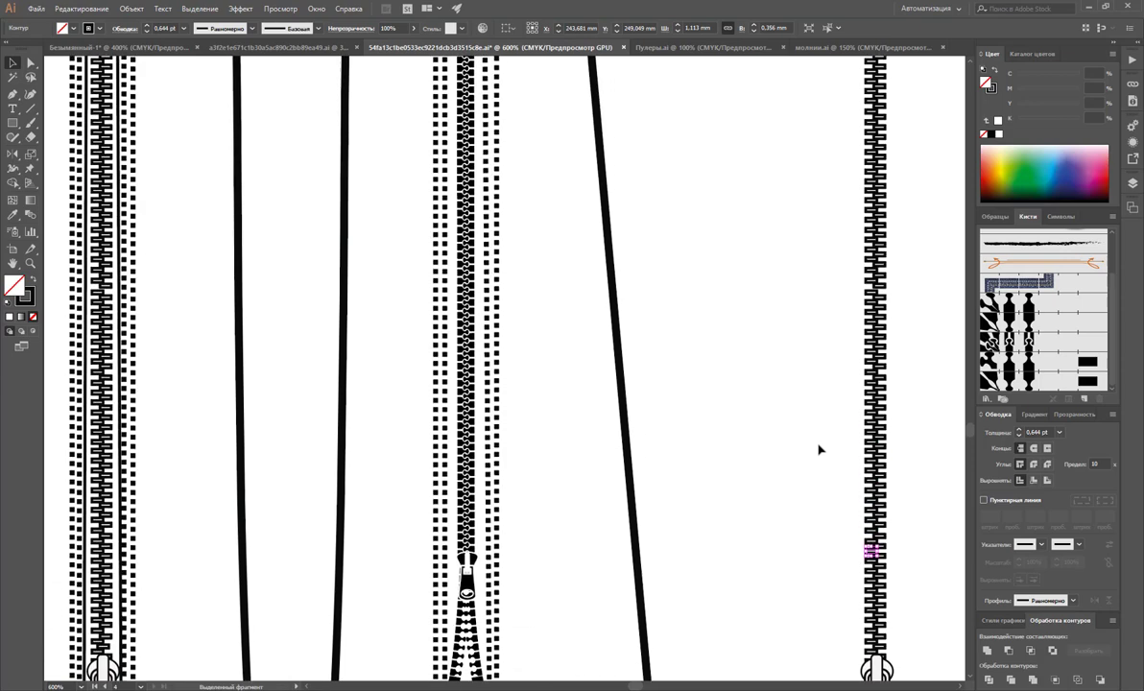
{"action": "key", "text": "z"}
{"action": "left_click", "coordinate": [757, 304], "text": "alt"}
{"action": "left_click", "coordinate": [496, 319], "text": "alt"}
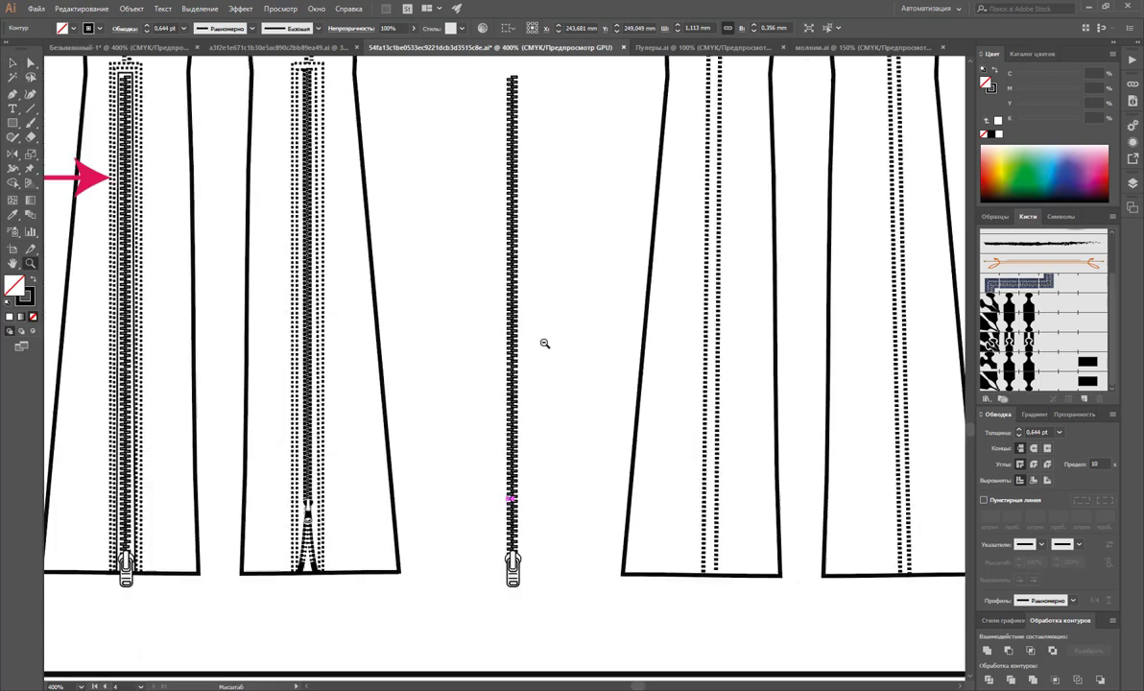
{"action": "scroll", "coordinate": [548, 363], "scroll_direction": "up", "scroll_amount": 1}
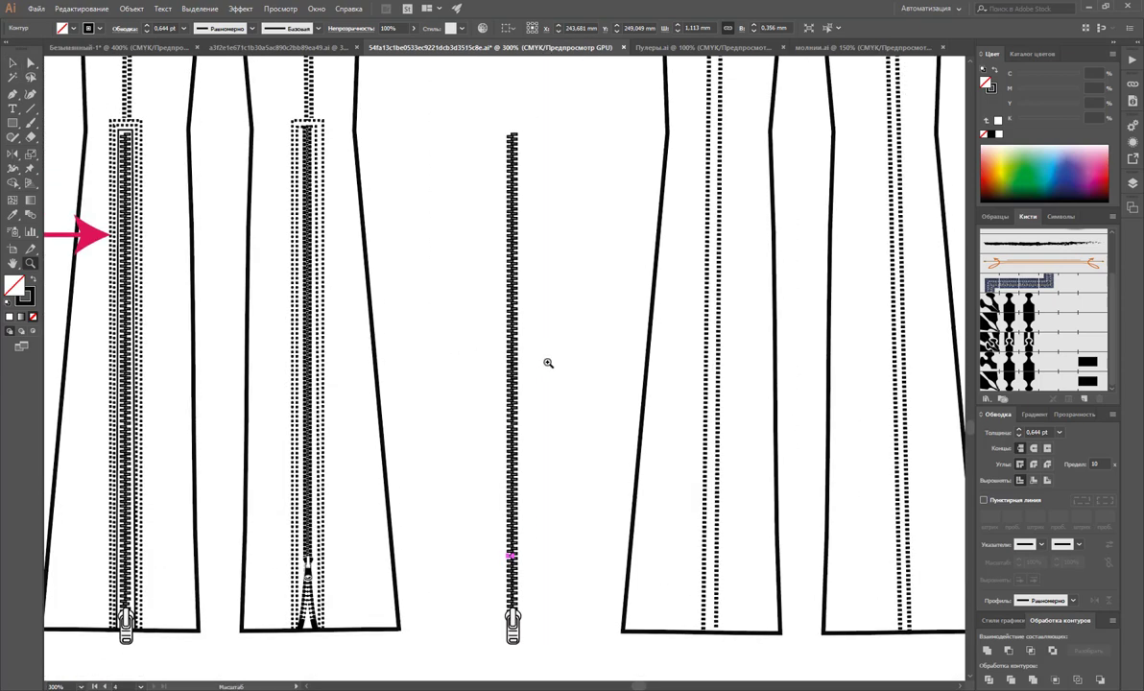
{"action": "scroll", "coordinate": [548, 363], "scroll_direction": "down", "scroll_amount": 1}
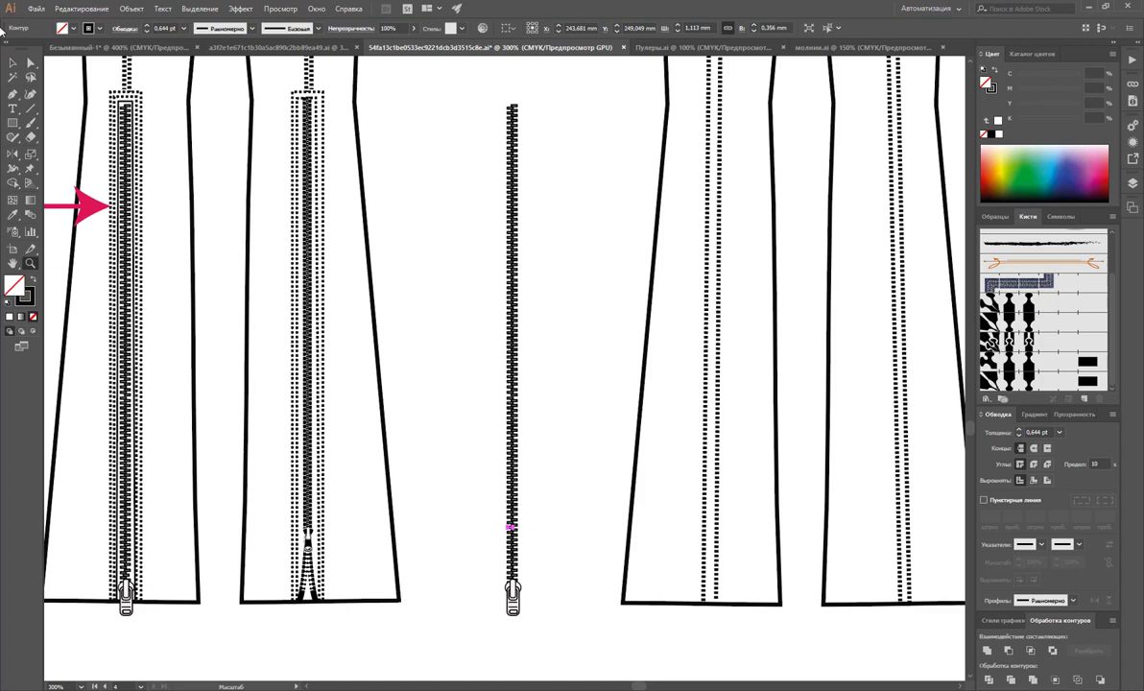
{"action": "left_click", "coordinate": [11, 61]}
{"action": "left_click_drag", "start_coordinate": [429, 80], "coordinate": [548, 627]}
{"action": "key", "text": "Delete"}
- Extend both ends of the DOUBLE STITCHING arrow to touch the stitching on the front and back trouser legs
{"action": "scroll", "coordinate": [572, 536], "scroll_direction": "up", "scroll_amount": 2}
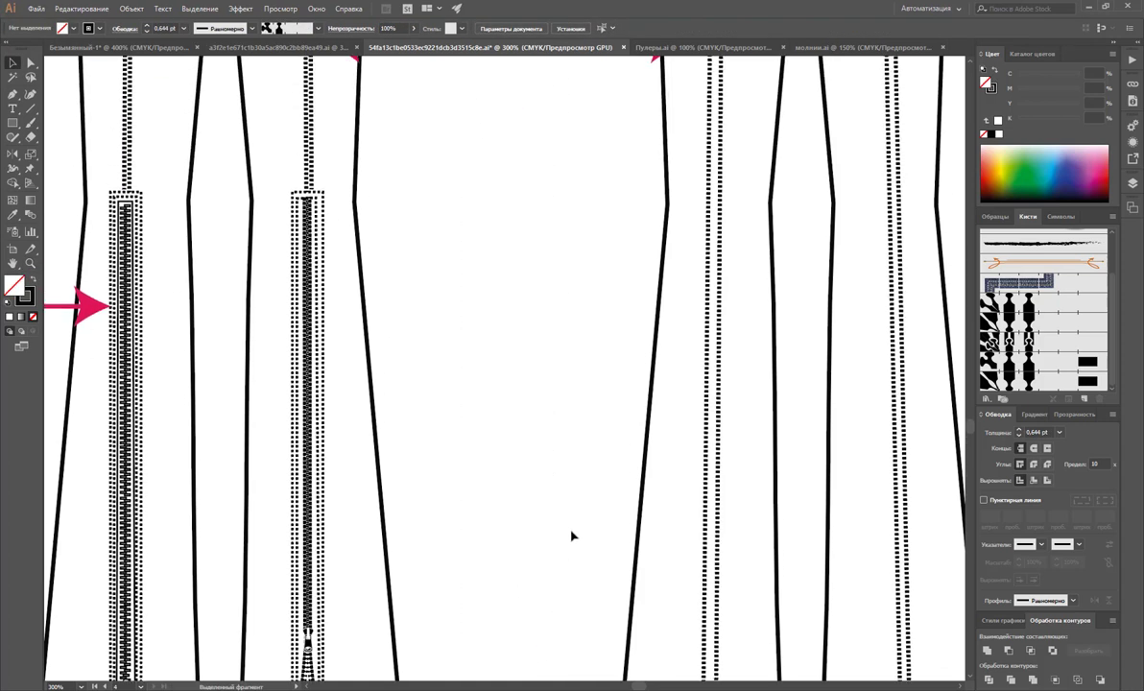
{"action": "key", "text": "z"}
{"action": "left_click", "coordinate": [678, 363], "text": "alt"}
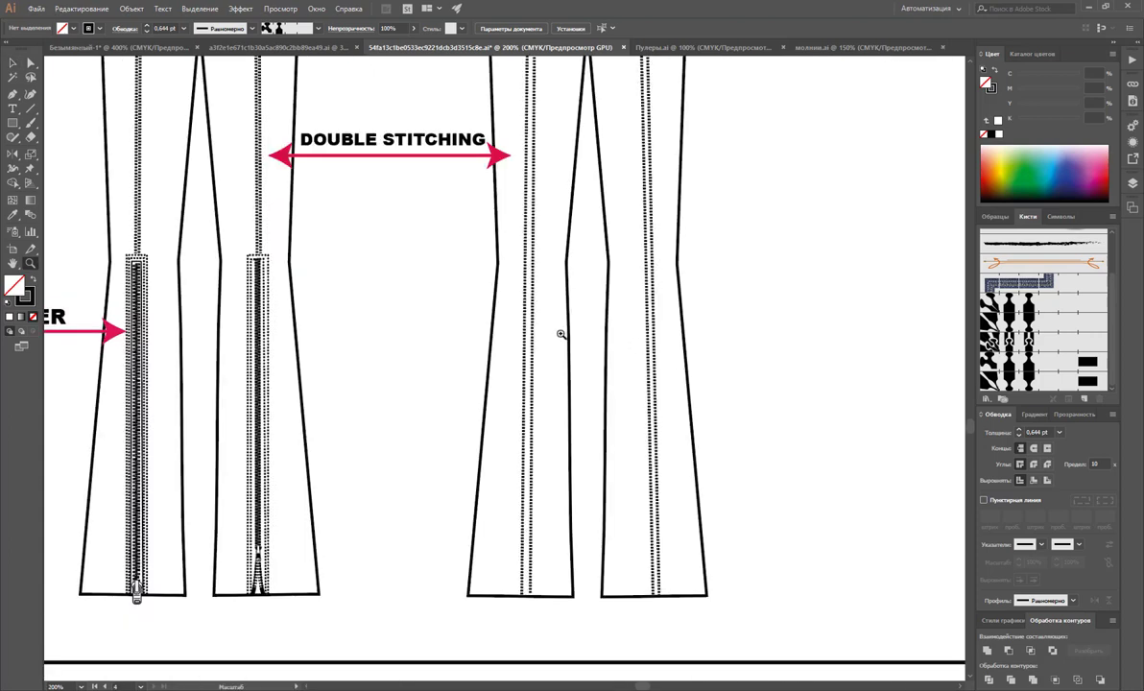
{"action": "scroll", "coordinate": [366, 329], "scroll_direction": "up", "scroll_amount": 4}
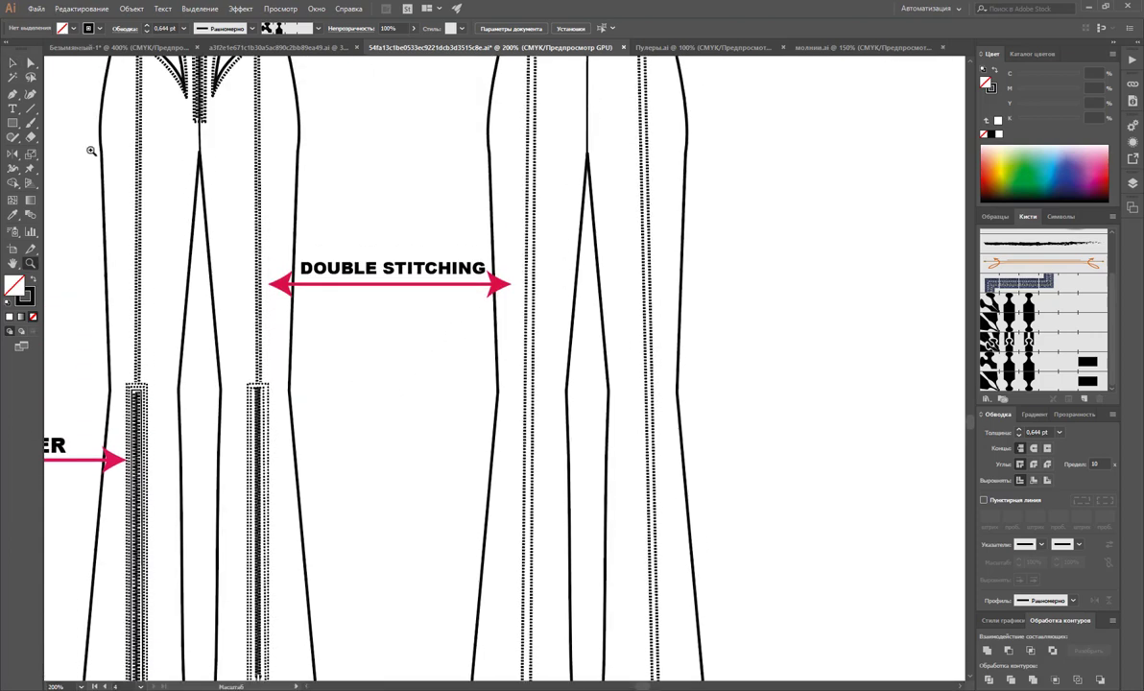
{"action": "left_click", "coordinate": [29, 61]}
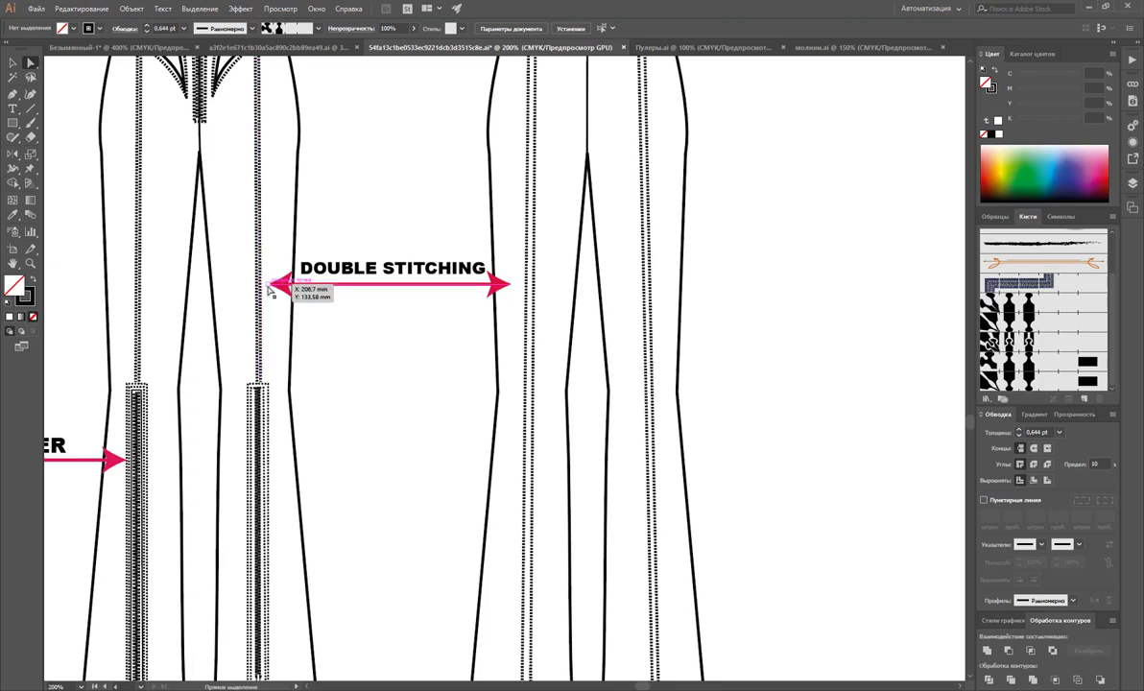
{"action": "left_click_drag", "start_coordinate": [274, 291], "coordinate": [259, 284]}
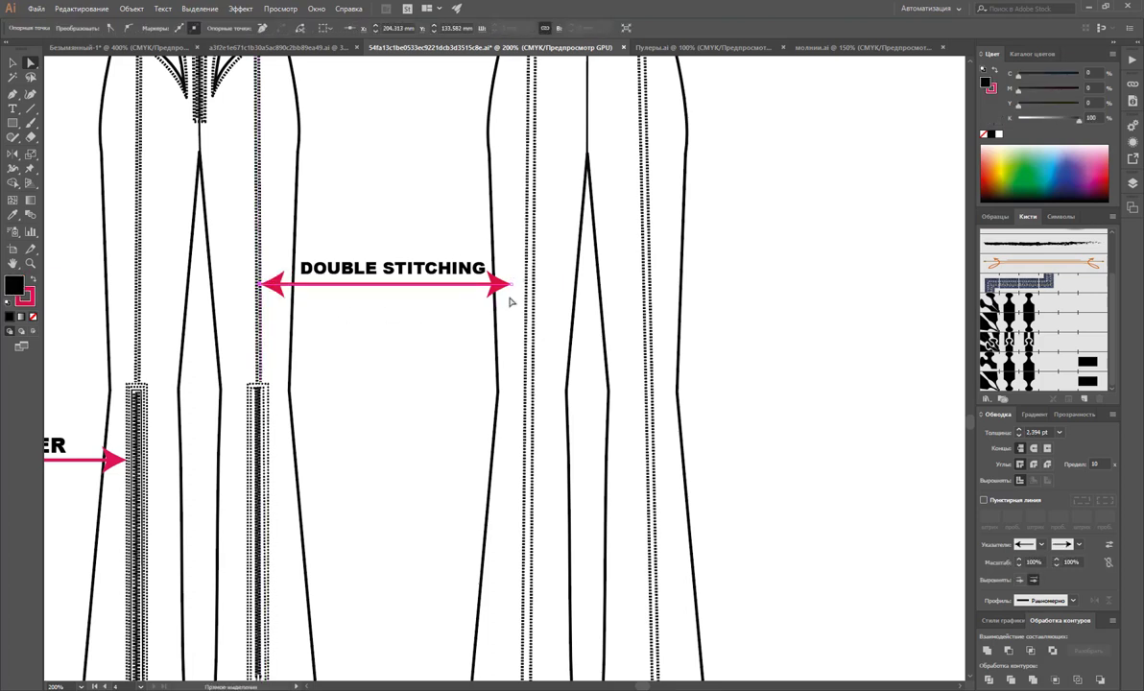
{"action": "left_click_drag", "start_coordinate": [511, 285], "coordinate": [525, 284]}
{"action": "left_click", "coordinate": [376, 372]}
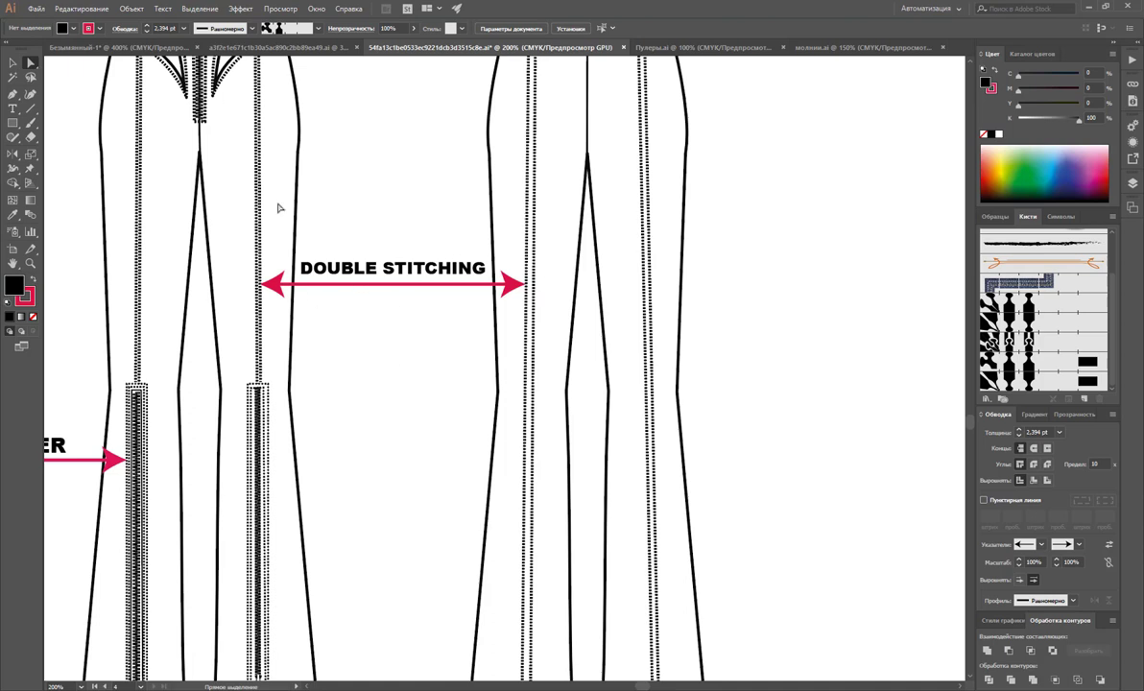
- Move the inner stitching line on the back view's first leg closer to its parallel outer line
{"action": "scroll", "coordinate": [354, 251], "scroll_direction": "up", "scroll_amount": 2}
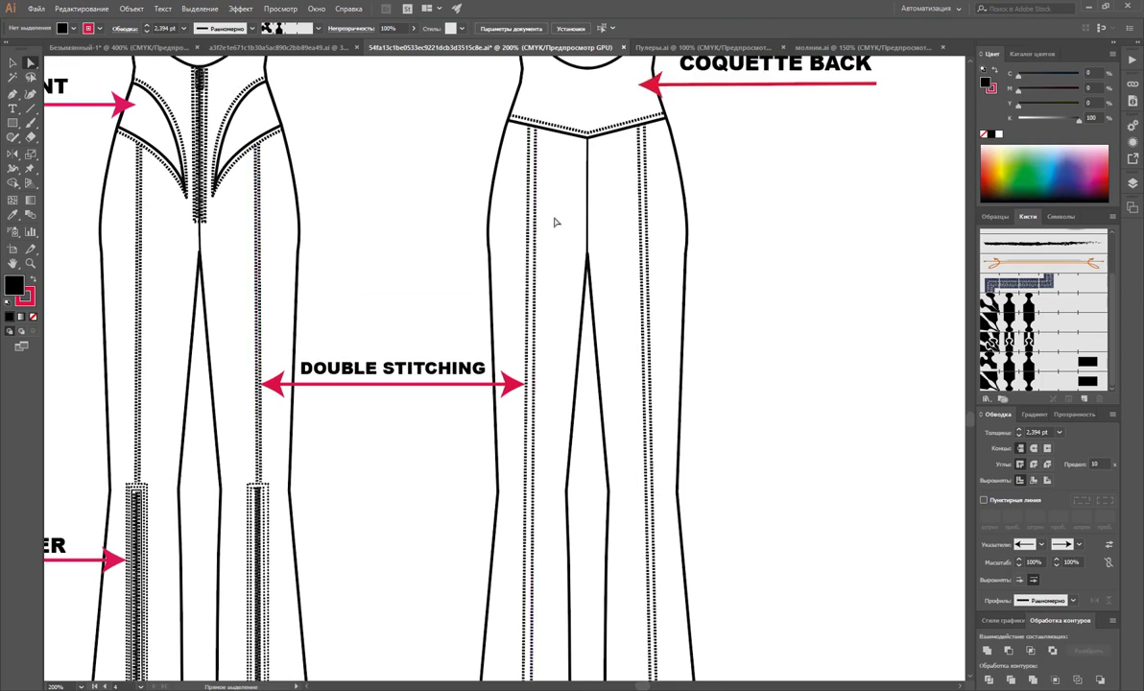
{"action": "left_click_drag", "start_coordinate": [536, 221], "coordinate": [534, 223]}
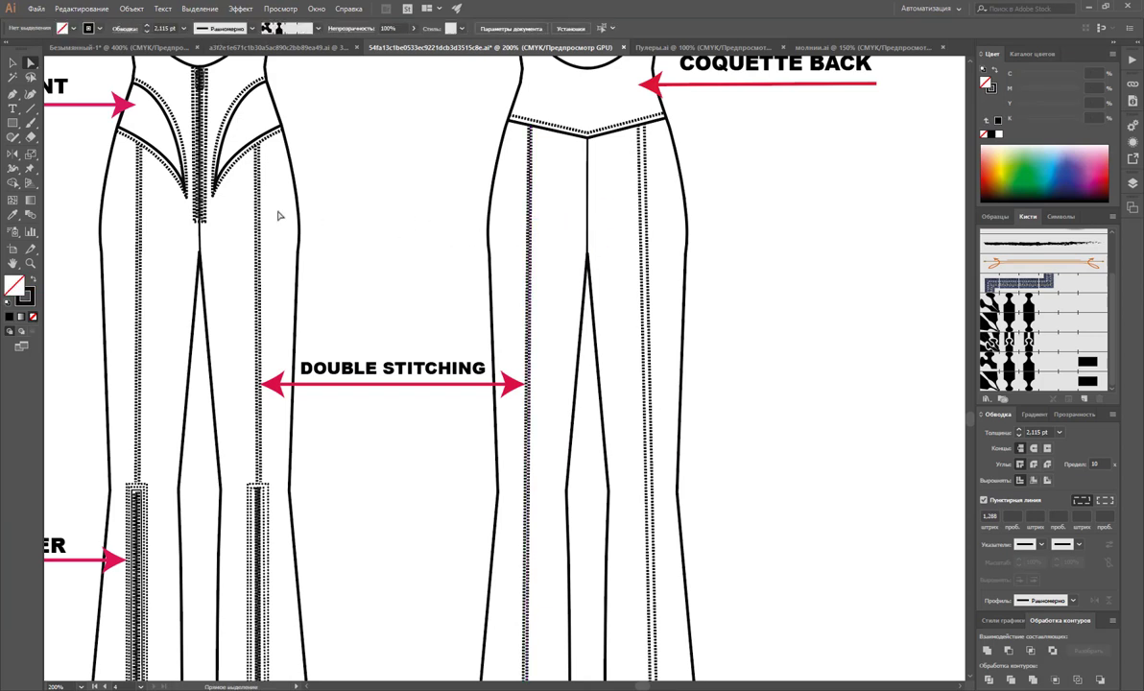
- Draw a horizontal line about 10.9 mm long beside the front view's hip and turn off its dashes
{"action": "left_click", "coordinate": [30, 108]}
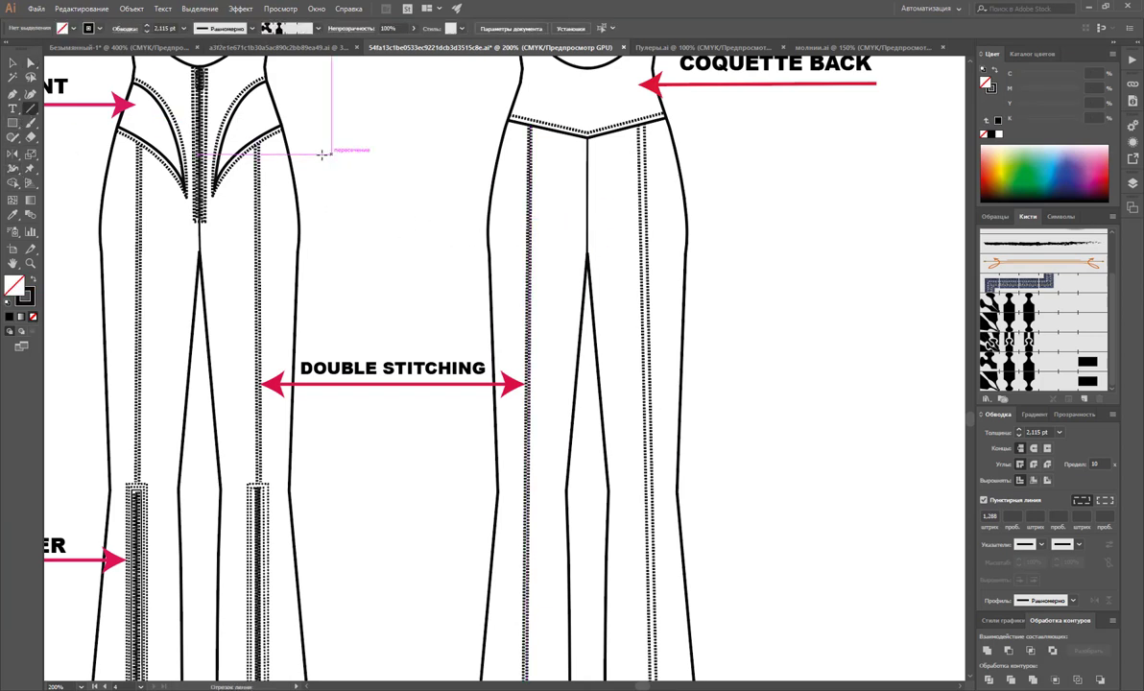
{"action": "left_click_drag", "start_coordinate": [324, 154], "coordinate": [358, 153]}
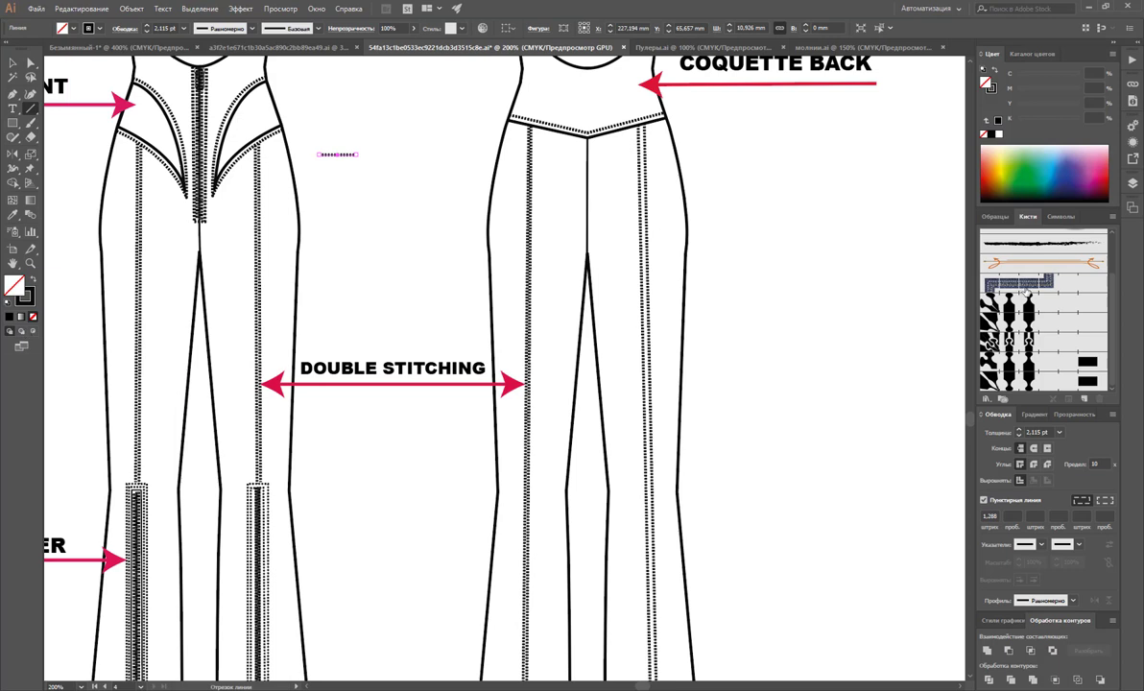
{"action": "left_click", "coordinate": [995, 216]}
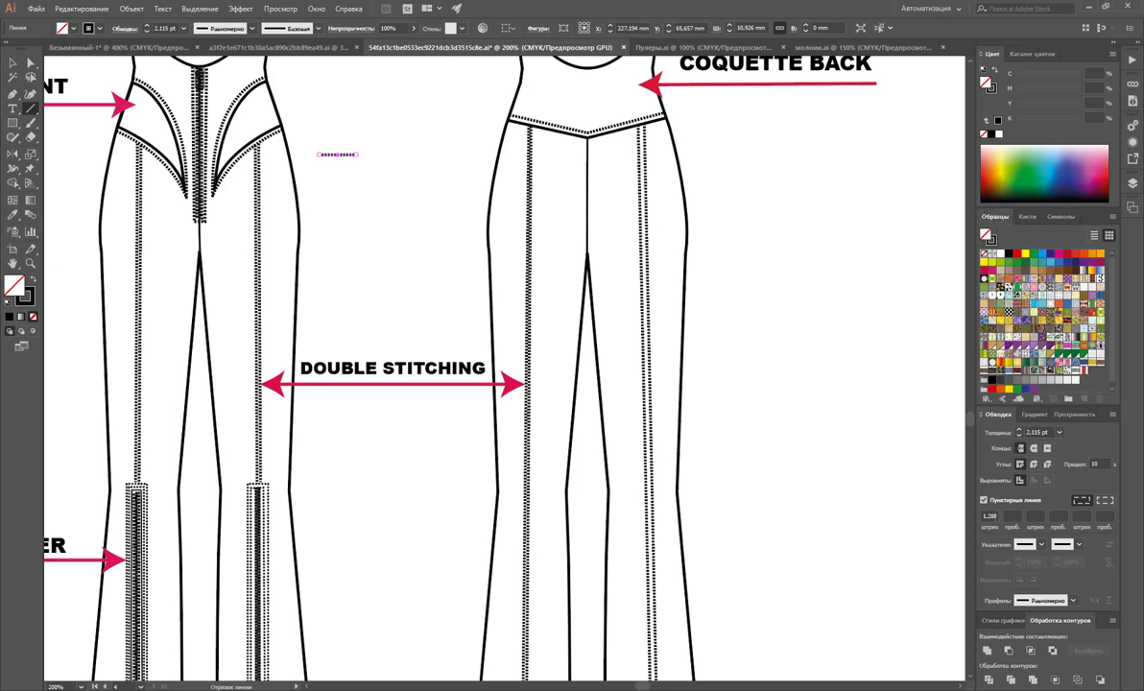
{"action": "left_click", "coordinate": [984, 500]}
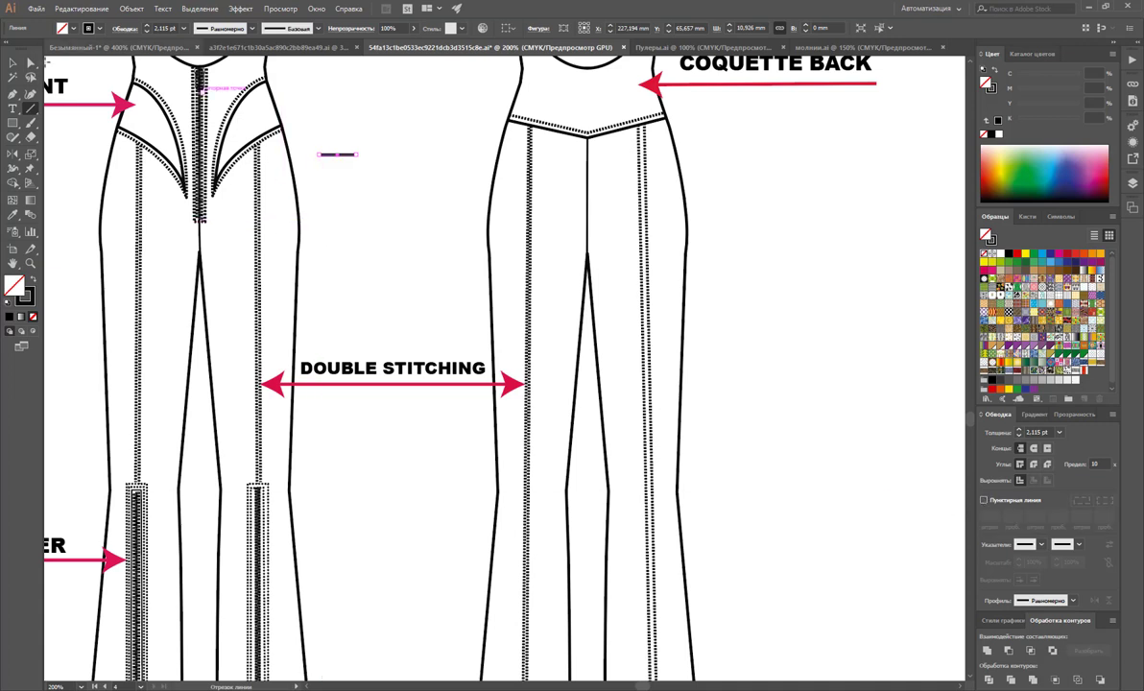
- Duplicate the line into two parallels about 2 mm apart, plus a slightly offset pair of copies with no stroke
{"action": "key", "text": "v"}
{"action": "mouse_move", "coordinate": [339, 156]}
{"action": "left_mouse_down"}
{"action": "mouse_move", "coordinate": [344, 134]}
{"action": "mouse_move", "coordinate": [330, 129]}
{"action": "mouse_move", "coordinate": [370, 158]}
{"action": "mouse_move", "coordinate": [338, 164]}
{"action": "left_mouse_up"}
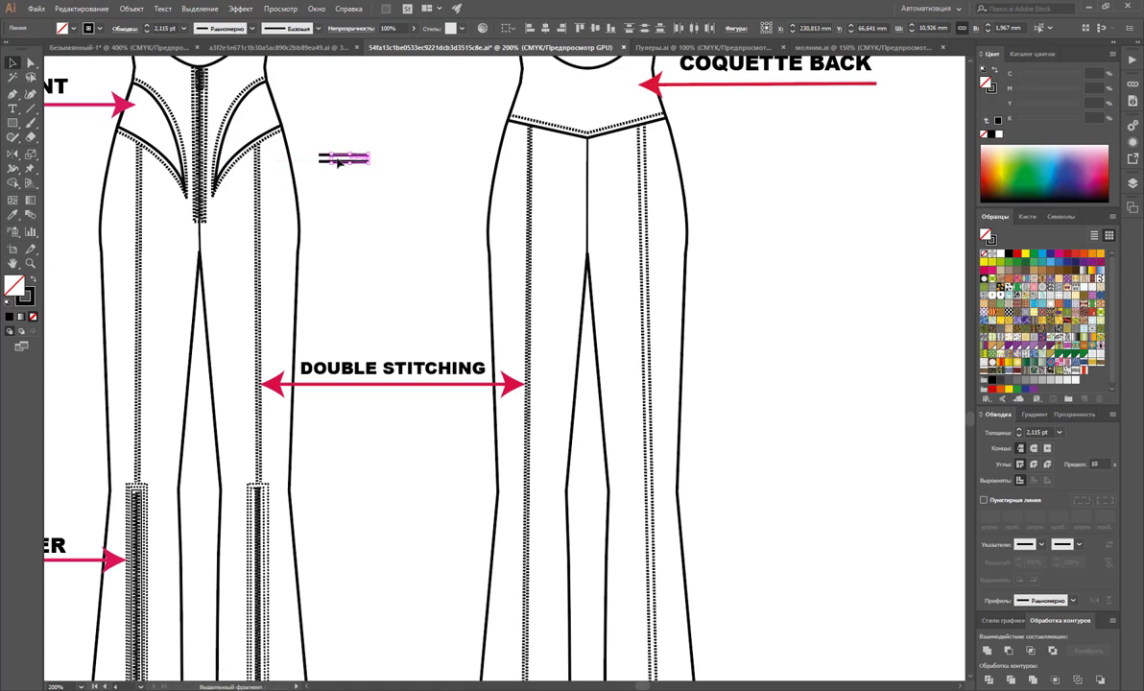
{"action": "left_click", "coordinate": [30, 299]}
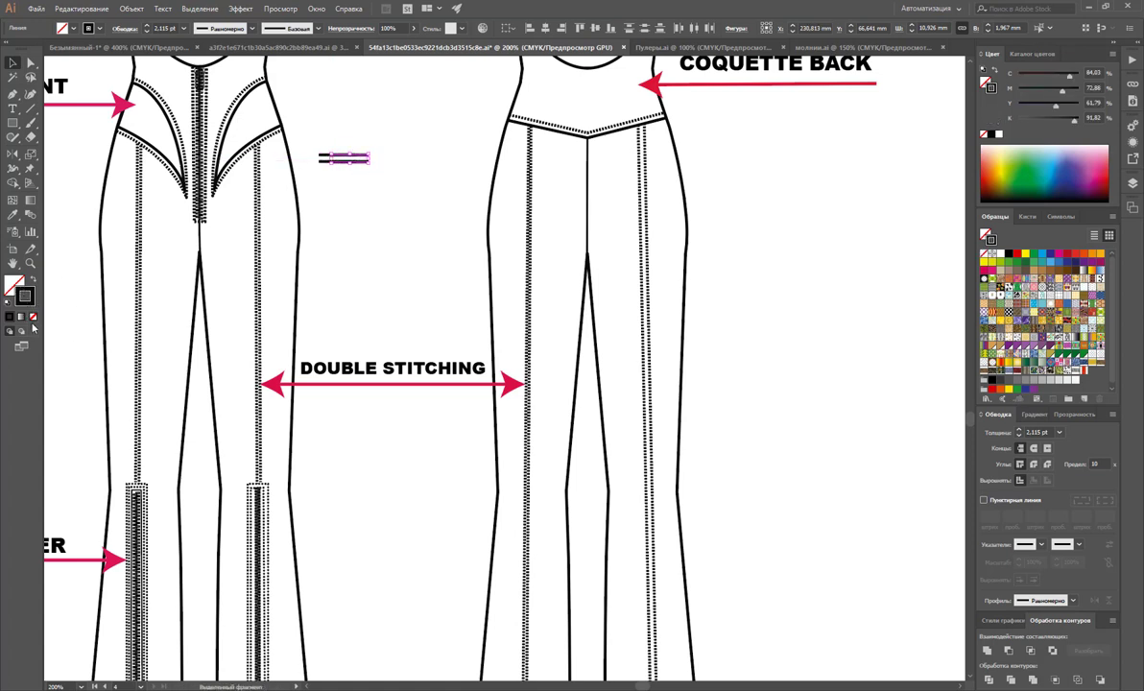
{"action": "left_click", "coordinate": [32, 317]}
{"action": "left_click", "coordinate": [397, 202]}
- Shrink the double-stitching sample to about 3.3 by 1 mm and set its lines' stroke weight to 0.5 pt
{"action": "left_click_drag", "start_coordinate": [382, 202], "coordinate": [308, 124]}
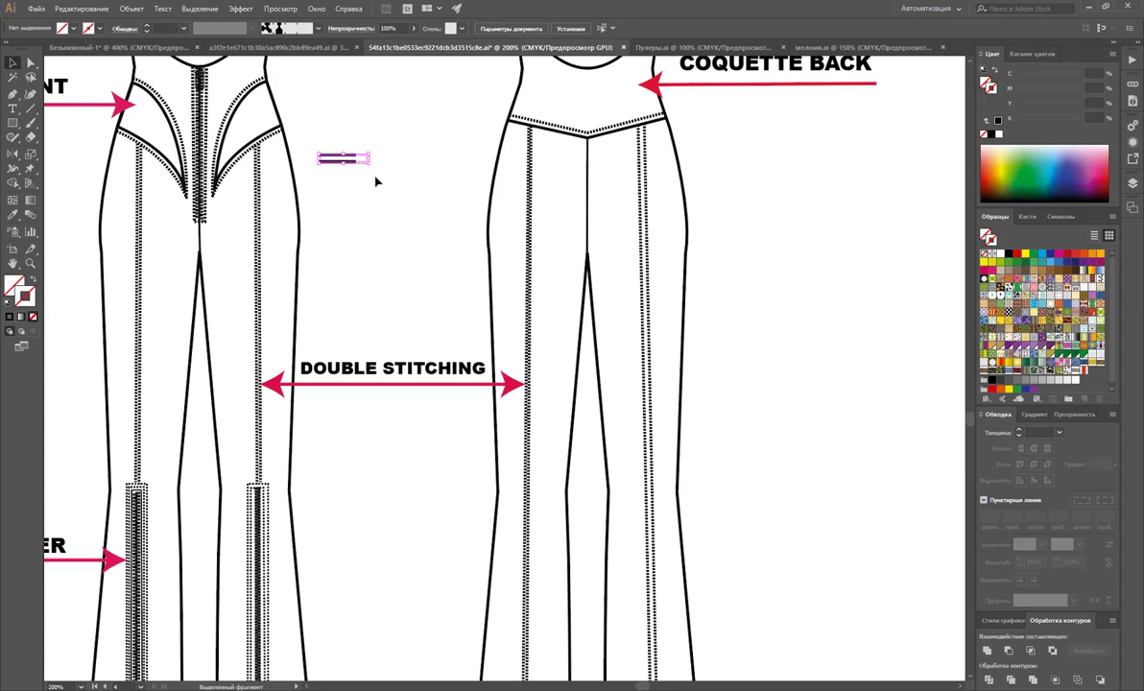
{"action": "left_click", "coordinate": [183, 28]}
{"action": "left_click", "coordinate": [192, 40]}
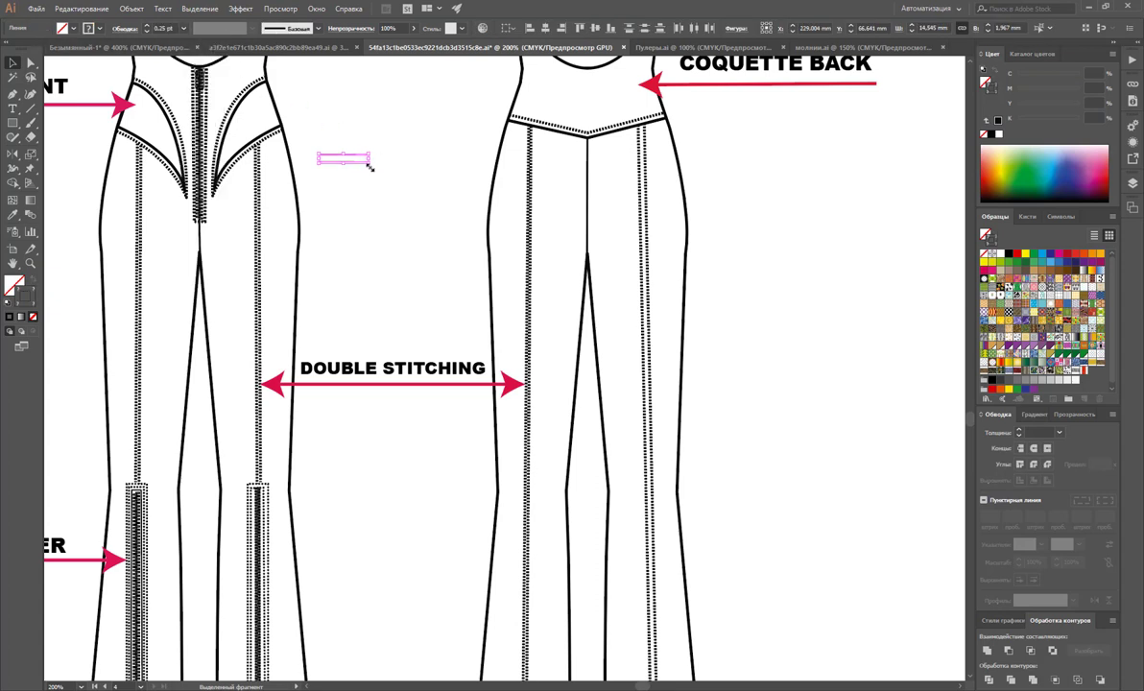
{"action": "left_click_drag", "start_coordinate": [370, 166], "coordinate": [311, 144]}
{"action": "left_click", "coordinate": [352, 181]}
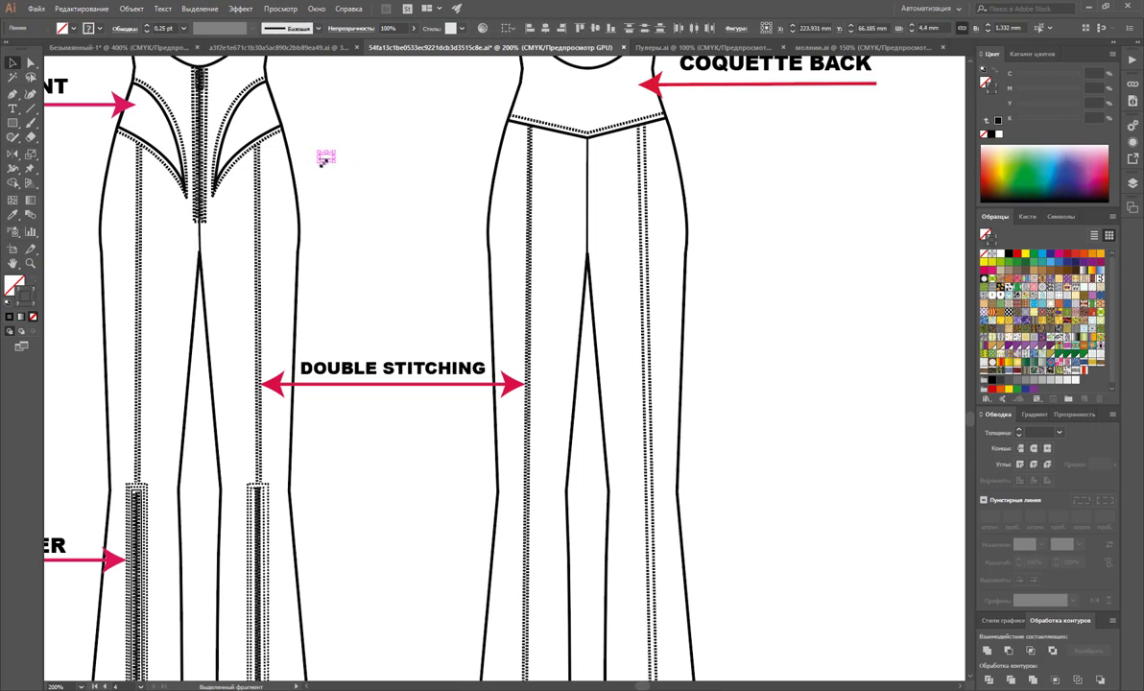
{"action": "left_click", "coordinate": [183, 28]}
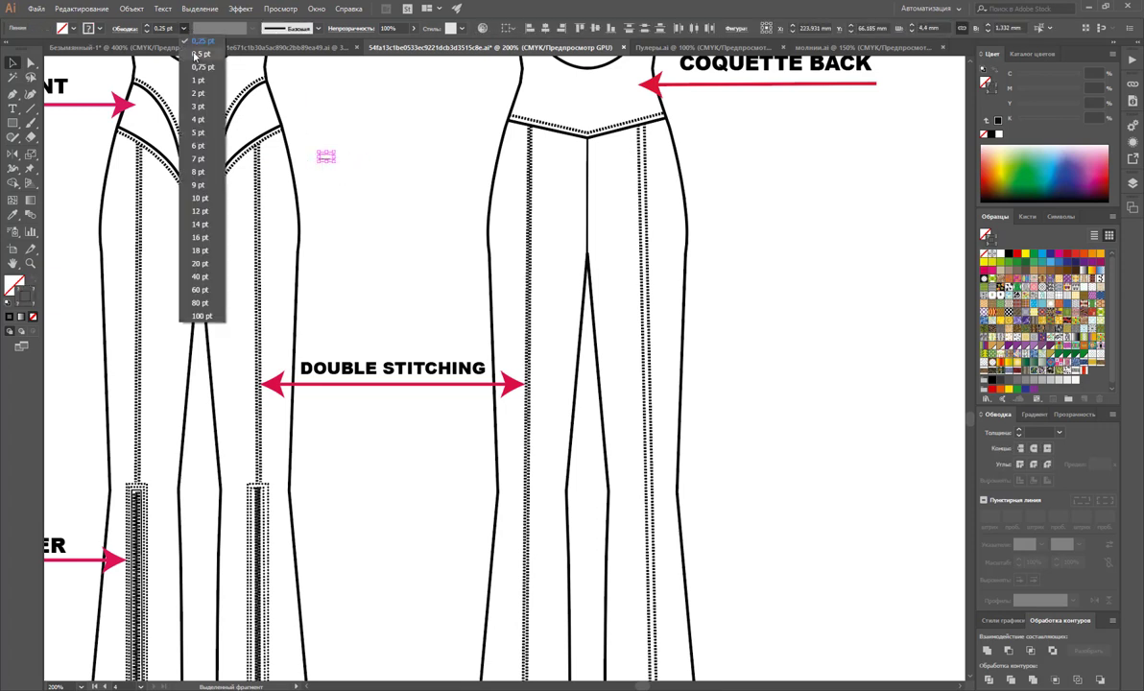
{"action": "left_click", "coordinate": [188, 53]}
{"action": "mouse_move", "coordinate": [360, 186]}
{"action": "left_mouse_down"}
{"action": "mouse_move", "coordinate": [314, 136]}
{"action": "mouse_move", "coordinate": [353, 178]}
{"action": "mouse_move", "coordinate": [317, 144]}
{"action": "mouse_move", "coordinate": [324, 153]}
{"action": "left_mouse_up"}
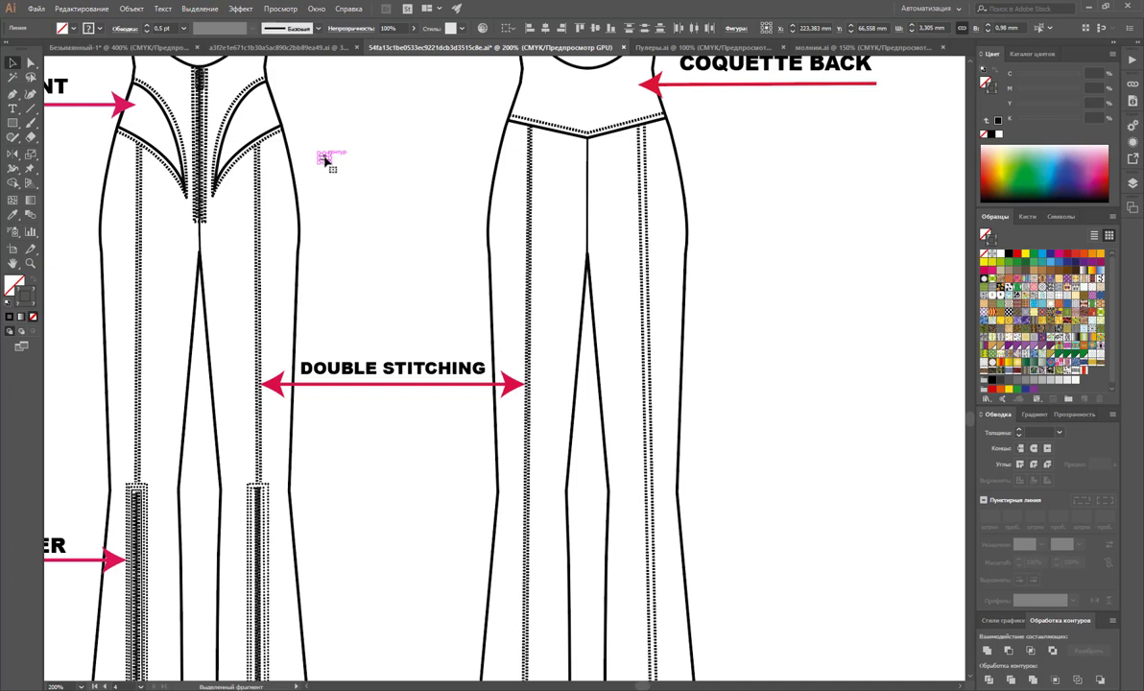
- Make a scatter brush from the two parallel stitch lines, keeping the default brush settings
{"action": "left_click", "coordinate": [1028, 217]}
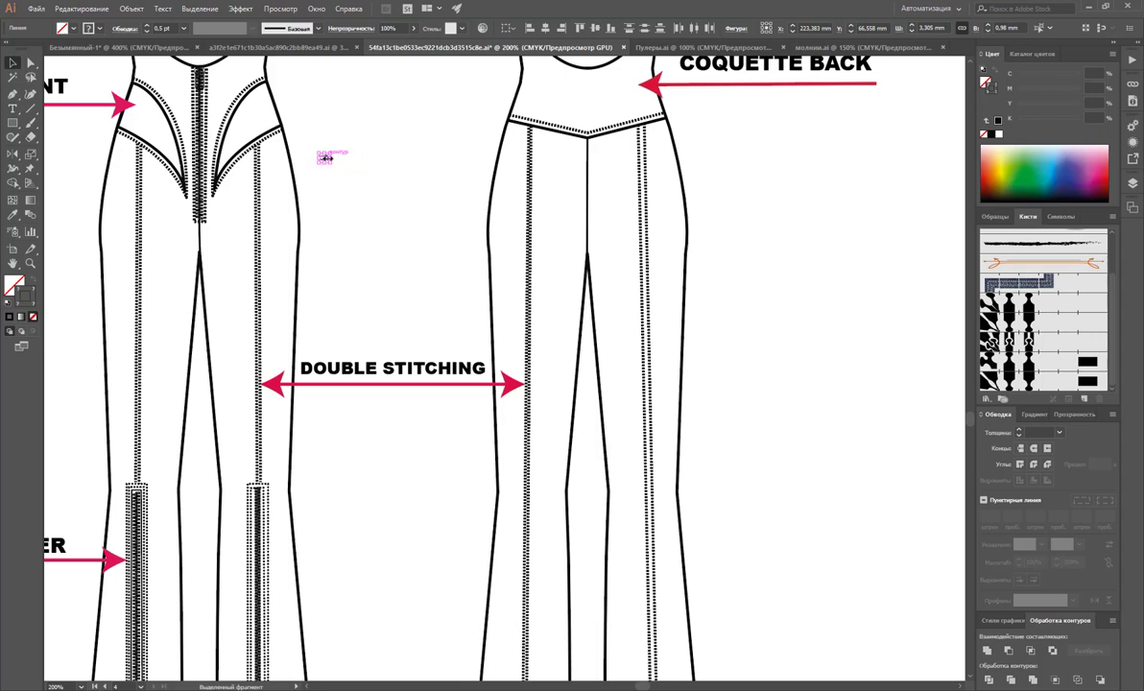
{"action": "left_click", "coordinate": [29, 262]}
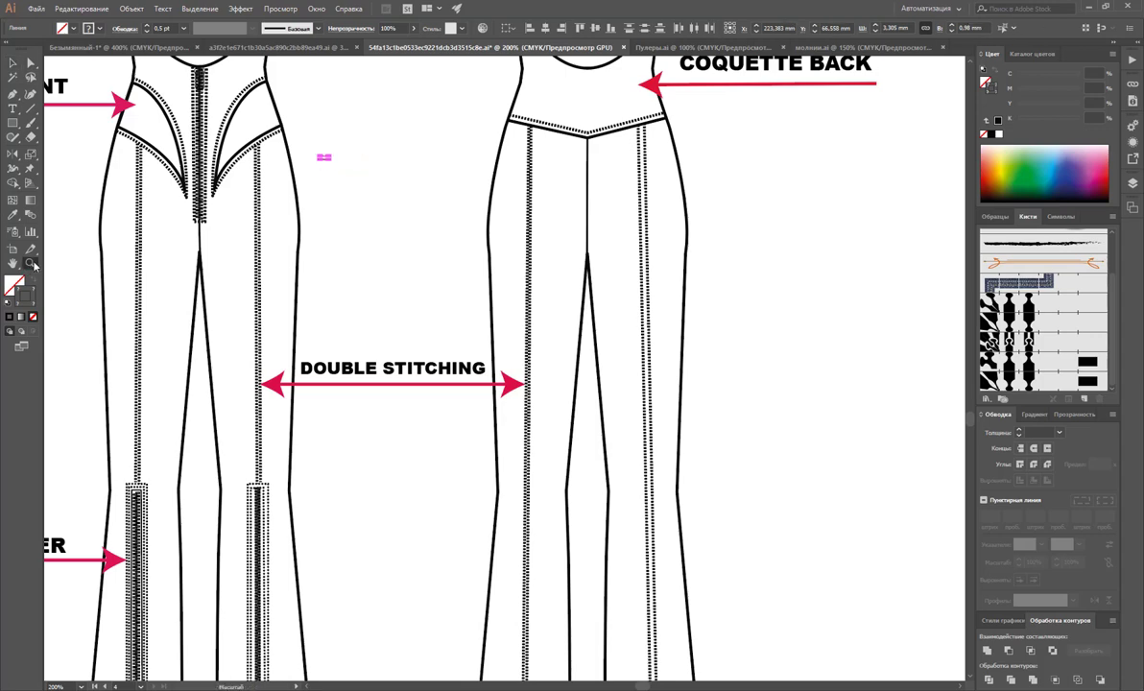
{"action": "left_click", "coordinate": [399, 230]}
{"action": "left_click", "coordinate": [516, 382]}
{"action": "left_click", "coordinate": [461, 371]}
{"action": "left_click", "coordinate": [417, 361]}
{"action": "left_click", "coordinate": [387, 341]}
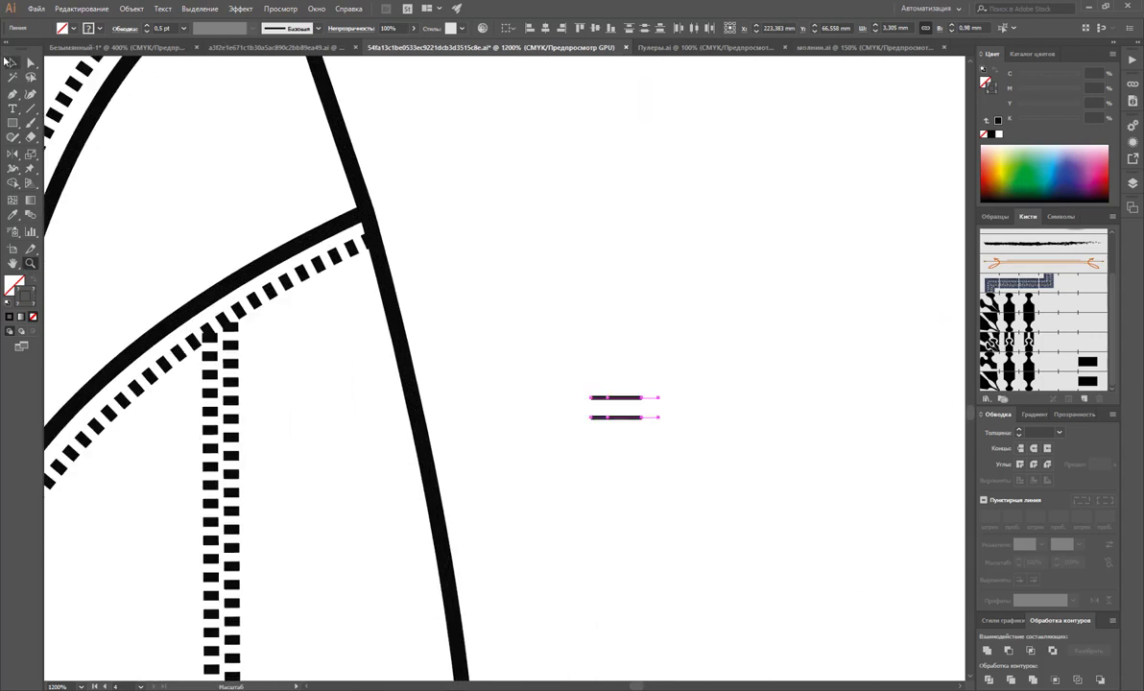
{"action": "left_click", "coordinate": [12, 62]}
{"action": "mouse_move", "coordinate": [621, 402]}
{"action": "left_mouse_down"}
{"action": "mouse_move", "coordinate": [909, 416]}
{"action": "mouse_move", "coordinate": [1037, 316]}
{"action": "left_mouse_up"}
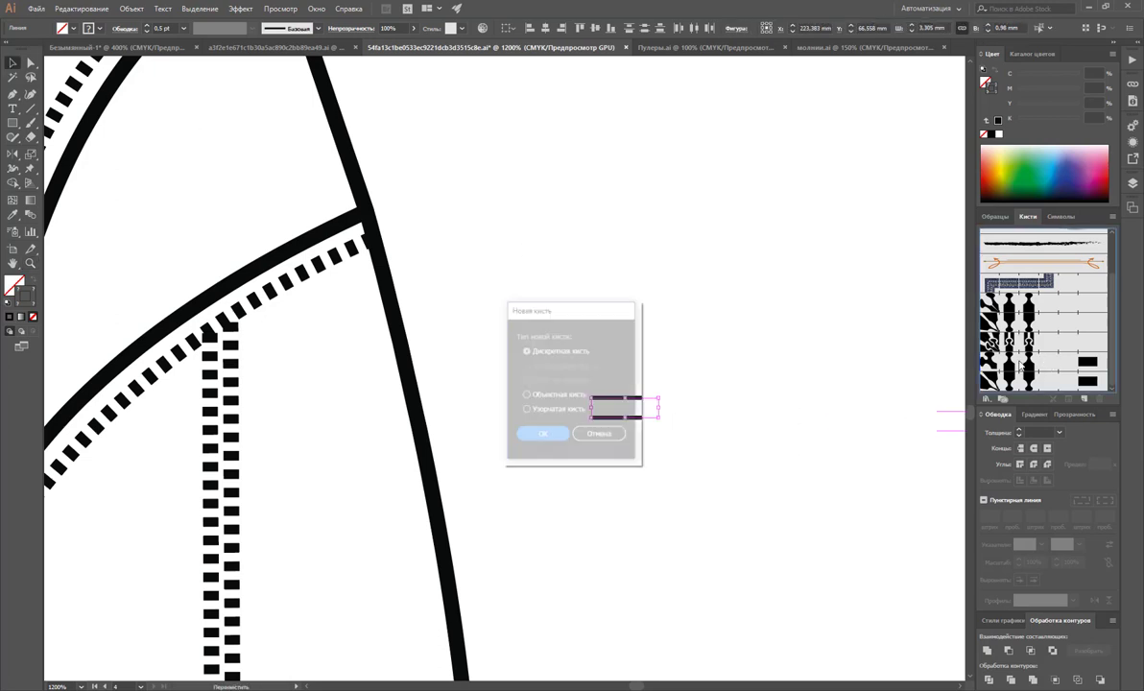
{"action": "left_click", "coordinate": [547, 436]}
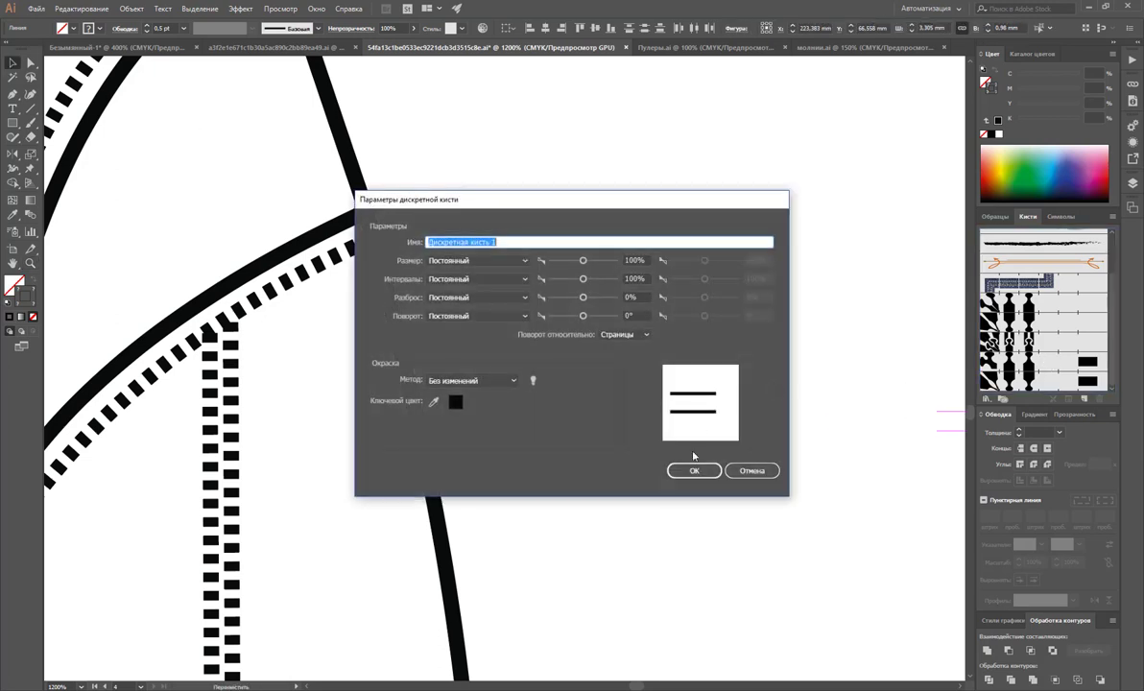
{"action": "left_click", "coordinate": [697, 473]}
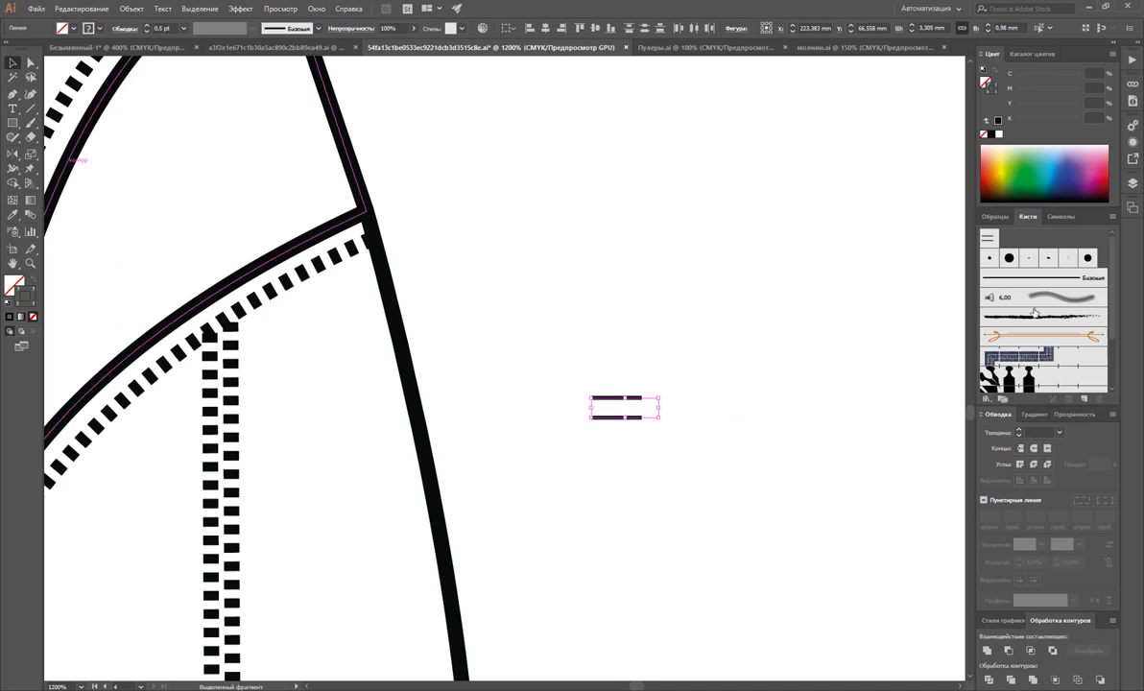
- Undo the scatter brush and make a pattern brush from the two parallel stitch lines instead
{"action": "scroll", "coordinate": [1036, 312], "scroll_direction": "down", "scroll_amount": 3}
{"action": "left_click_drag", "start_coordinate": [614, 390], "coordinate": [1047, 371]}
{"action": "key", "text": "ctrl+z"}
{"action": "left_click", "coordinate": [526, 410]}
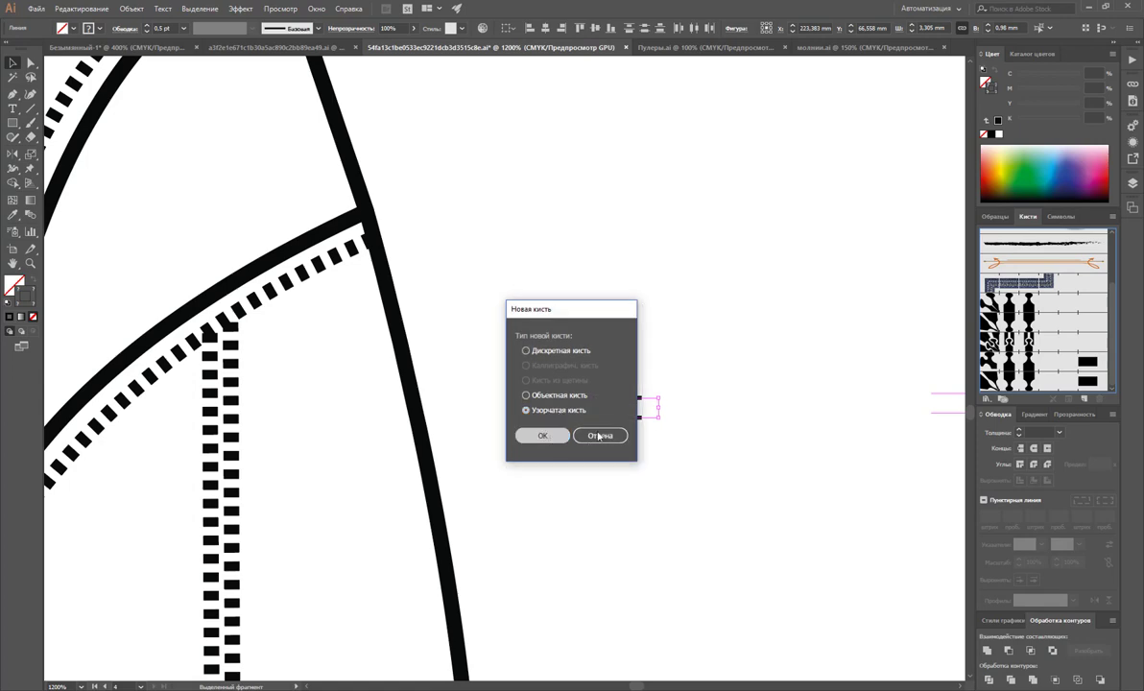
{"action": "left_click", "coordinate": [543, 436]}
{"action": "left_click", "coordinate": [669, 509]}
{"action": "left_click", "coordinate": [753, 466]}
- Remove one of the two dashed stitching lines on the back view's left leg
{"action": "key", "text": "z"}
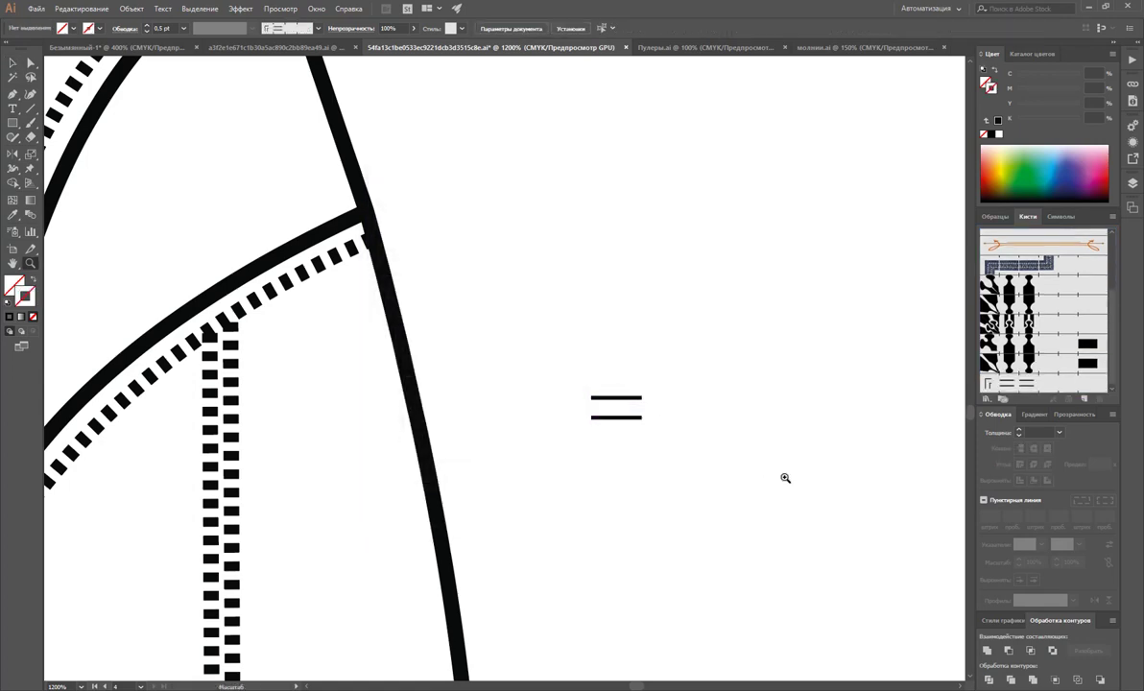
{"action": "left_click", "coordinate": [784, 477], "text": "alt"}
{"action": "left_click", "coordinate": [766, 494], "text": "alt"}
{"action": "left_click", "coordinate": [695, 487], "text": "alt"}
{"action": "left_click", "coordinate": [659, 474], "text": "alt"}
{"action": "left_click", "coordinate": [659, 472], "text": "alt"}
{"action": "scroll", "coordinate": [352, 255], "scroll_direction": "up", "scroll_amount": 2}
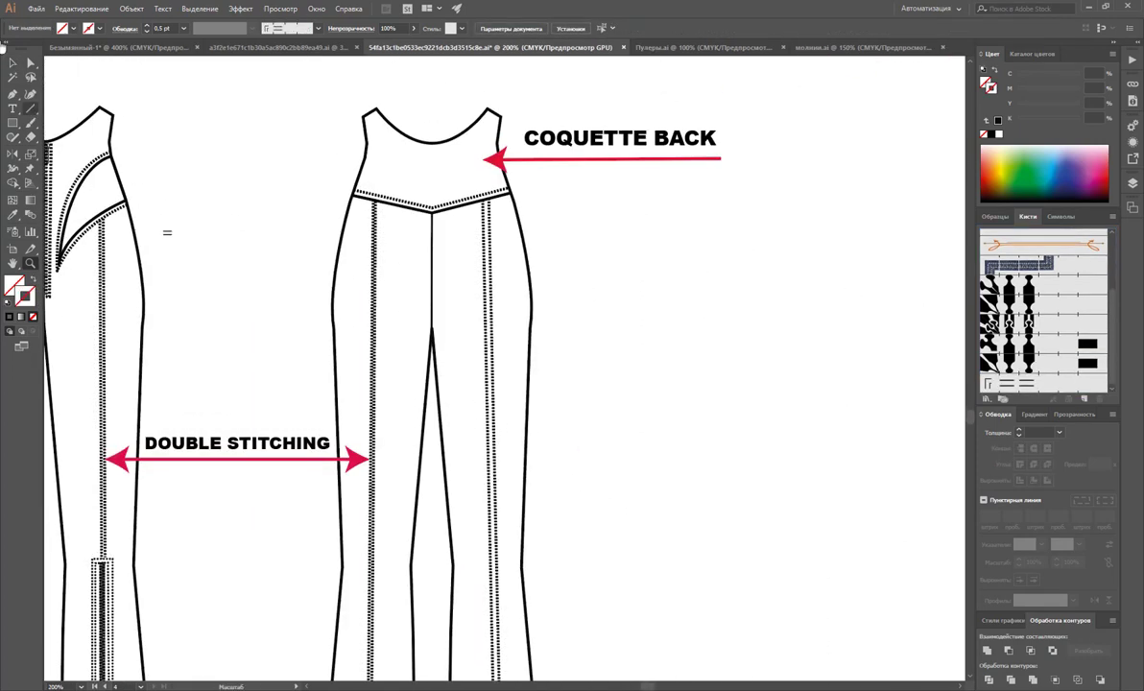
{"action": "left_click", "coordinate": [12, 63]}
{"action": "left_click", "coordinate": [374, 350]}
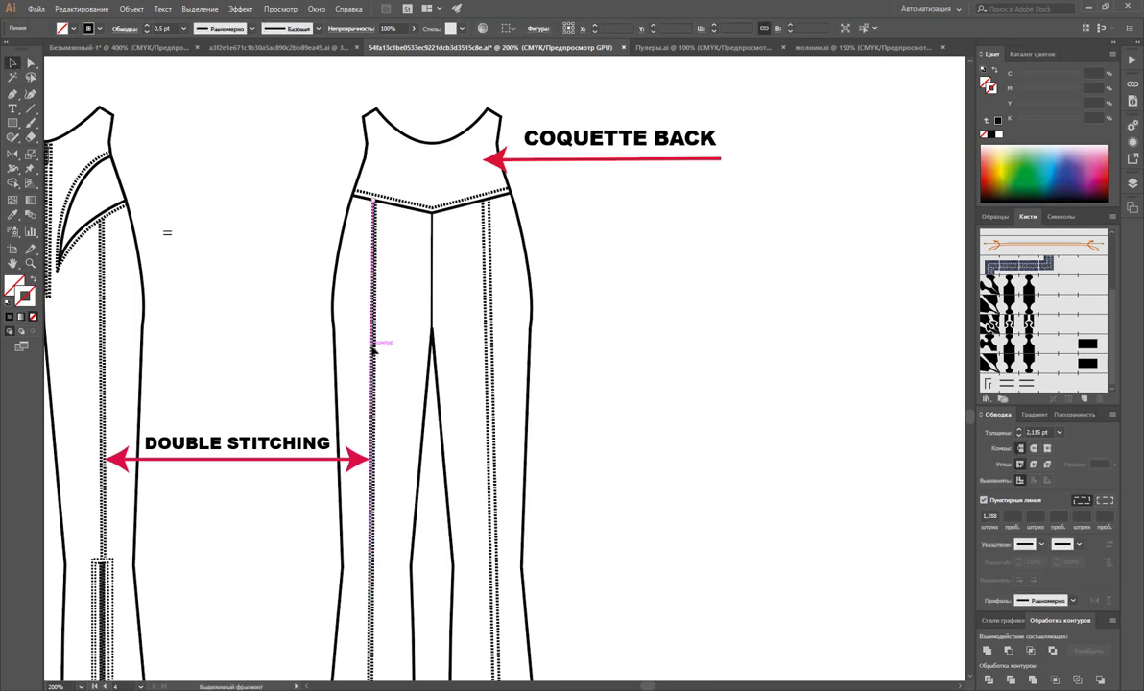
- Turn off the dashes on the left leg's remaining stitching line and apply the new double-stitch pattern brush to it
{"action": "left_click", "coordinate": [375, 378]}
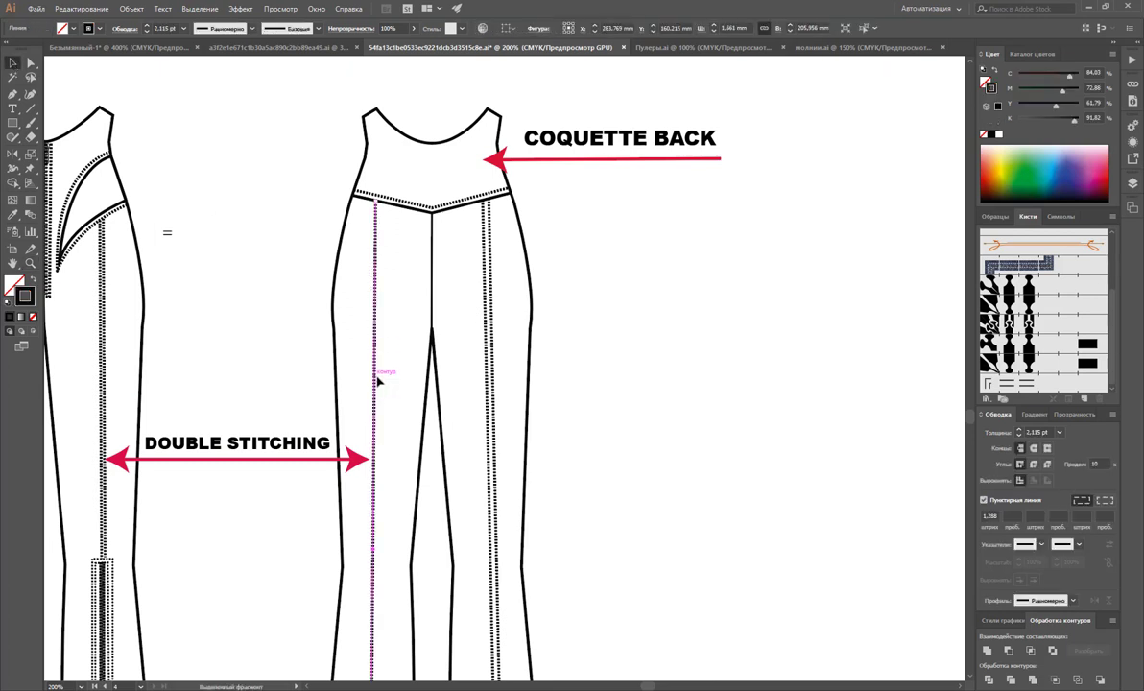
{"action": "left_click", "coordinate": [984, 501]}
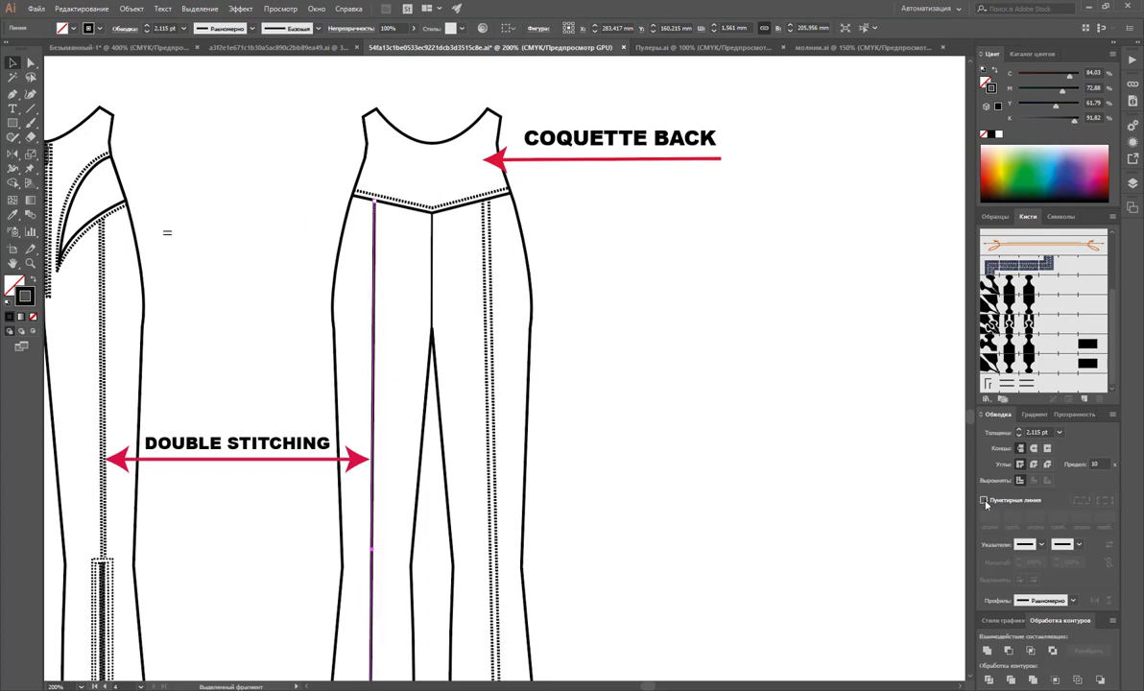
{"action": "left_click", "coordinate": [1029, 383]}
{"action": "left_click", "coordinate": [769, 345]}
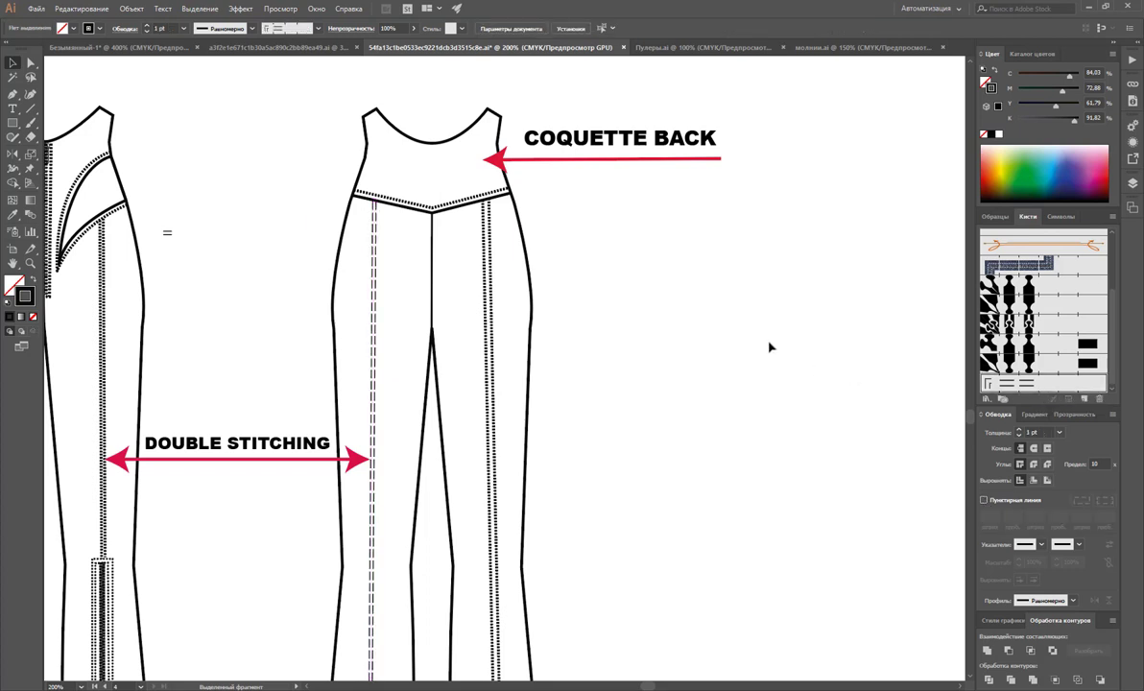
- Delete one dashed stitching line on the back view's right leg and give the other an undashed double-stitch pattern brush stroke
{"action": "scroll", "coordinate": [768, 342], "scroll_direction": "down", "scroll_amount": 3}
{"action": "scroll", "coordinate": [729, 338], "scroll_direction": "down", "scroll_amount": 2}
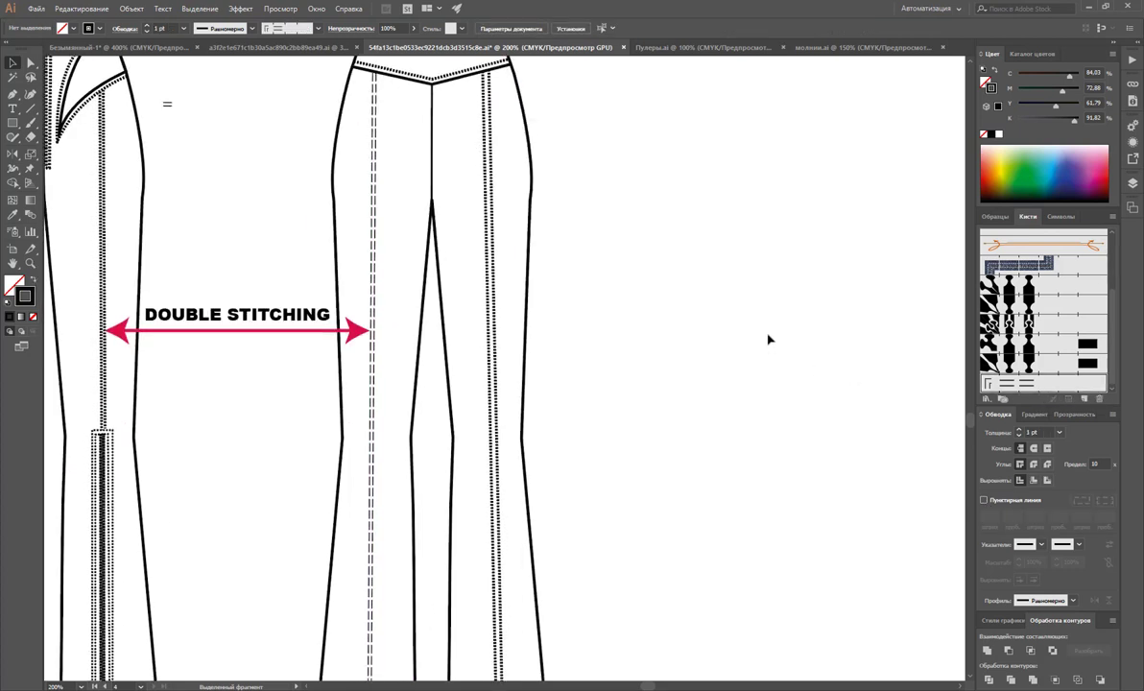
{"action": "left_click", "coordinate": [492, 268]}
{"action": "key", "text": "Delete"}
{"action": "left_click", "coordinate": [487, 254]}
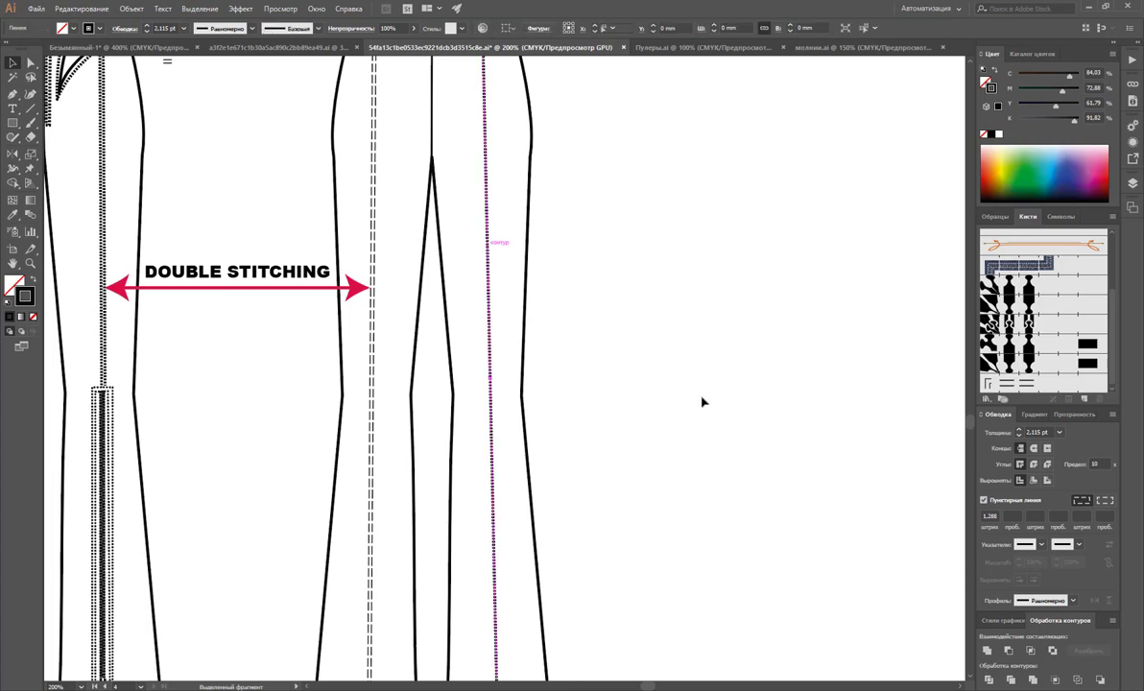
{"action": "left_click", "coordinate": [984, 500]}
{"action": "left_click", "coordinate": [1025, 385]}
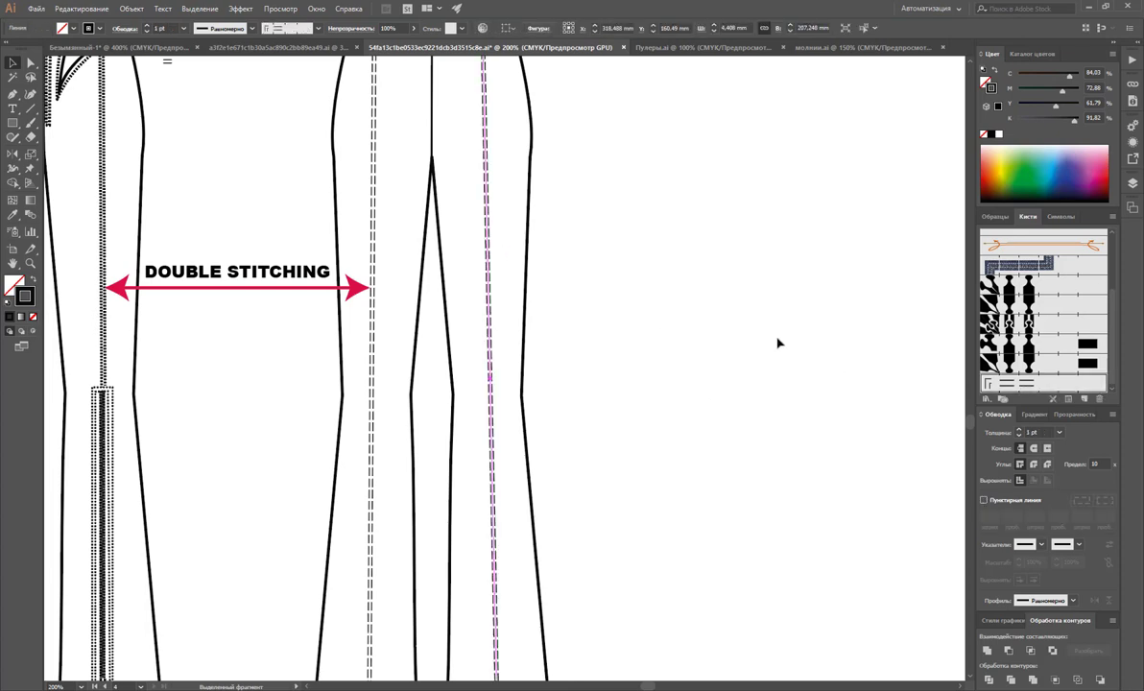
{"action": "left_click", "coordinate": [778, 340]}
- Draw a wavy vertical test path with the Pen tool in the empty space beside the back view
{"action": "scroll", "coordinate": [689, 459], "scroll_direction": "up", "scroll_amount": 3}
{"action": "scroll", "coordinate": [682, 460], "scroll_direction": "down", "scroll_amount": 6}
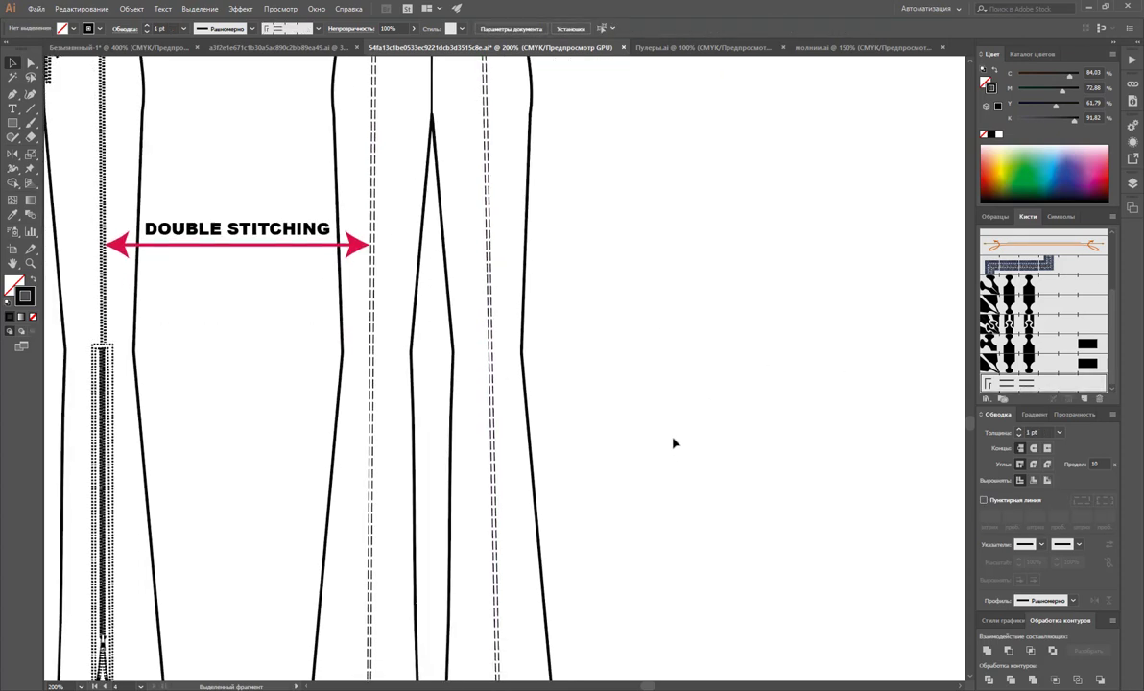
{"action": "scroll", "coordinate": [672, 443], "scroll_direction": "up", "scroll_amount": 6}
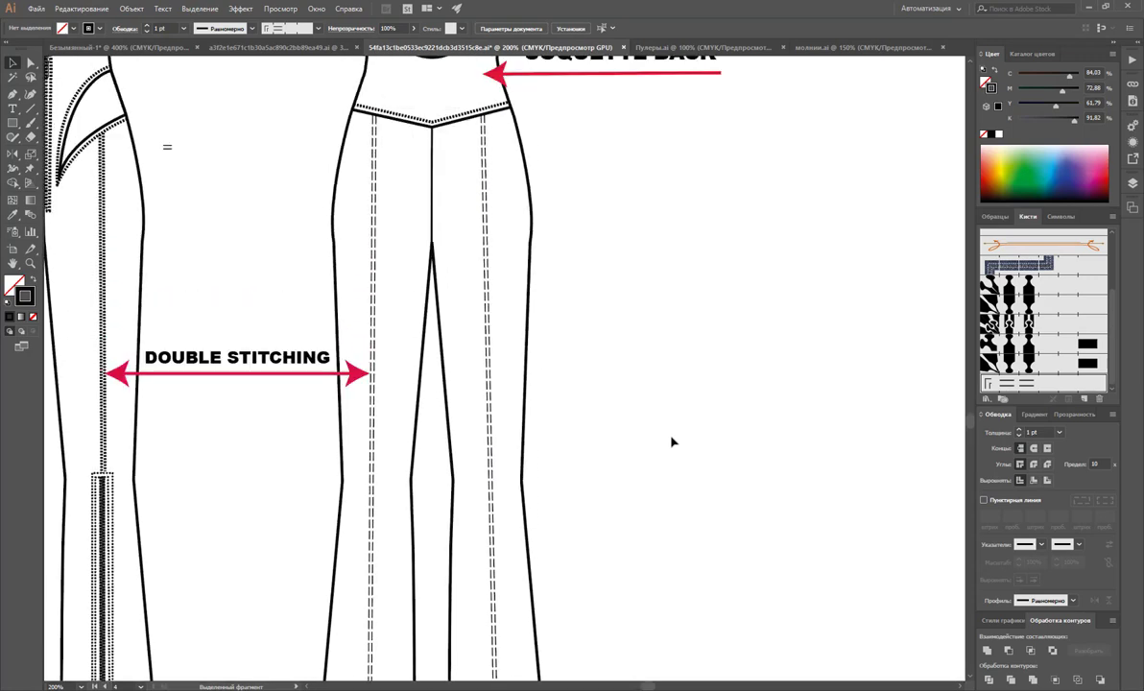
{"action": "left_click", "coordinate": [12, 93]}
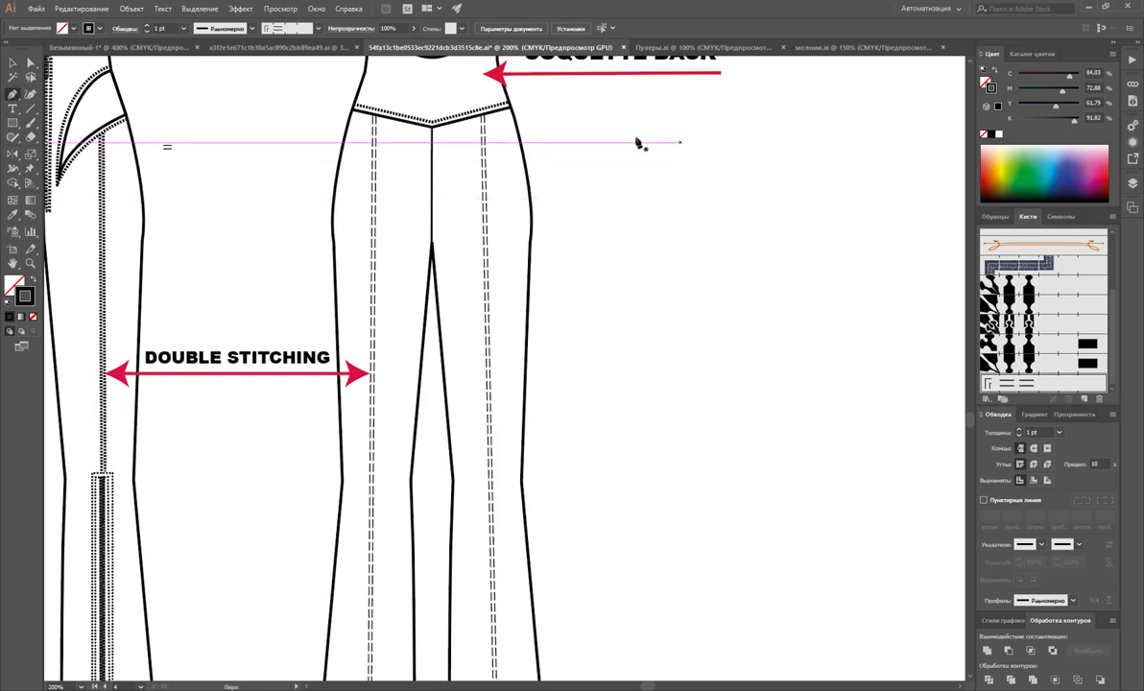
{"action": "left_click", "coordinate": [606, 136]}
{"action": "left_click_drag", "start_coordinate": [636, 196], "coordinate": [619, 242]}
{"action": "left_click_drag", "start_coordinate": [605, 261], "coordinate": [620, 285]}
{"action": "left_click_drag", "start_coordinate": [633, 320], "coordinate": [631, 345]}
{"action": "left_click_drag", "start_coordinate": [626, 386], "coordinate": [647, 459]}
{"action": "left_click_drag", "start_coordinate": [656, 523], "coordinate": [652, 533]}
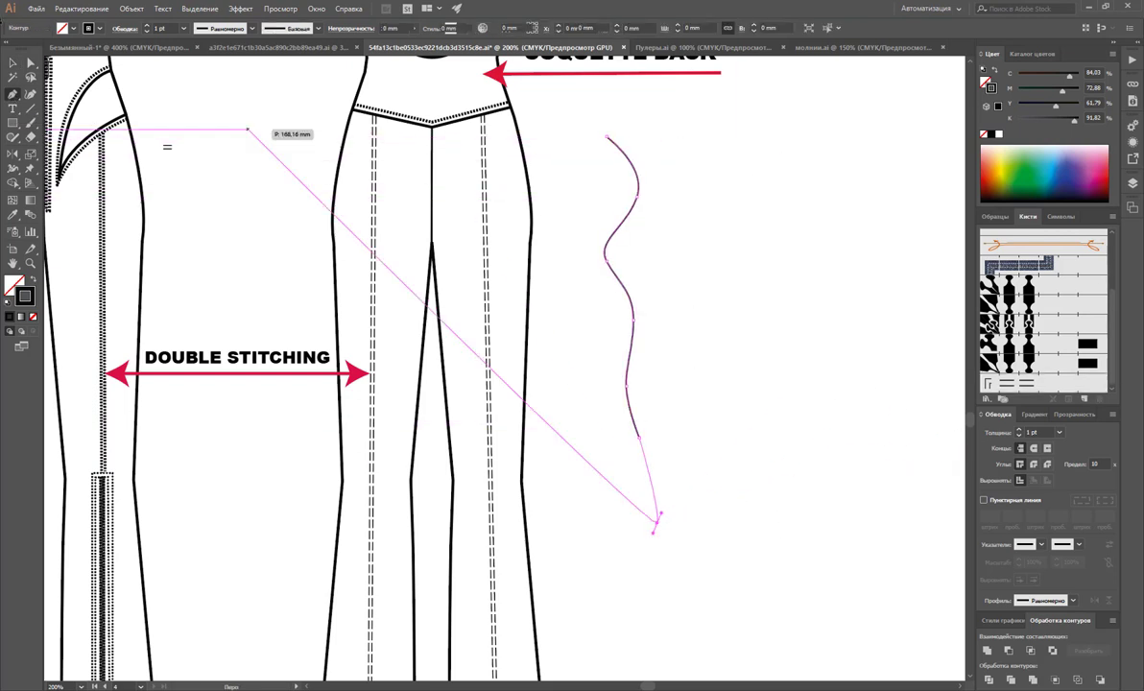
- Apply the double-stitch pattern brush to the wavy test path
{"action": "left_click", "coordinate": [12, 63]}
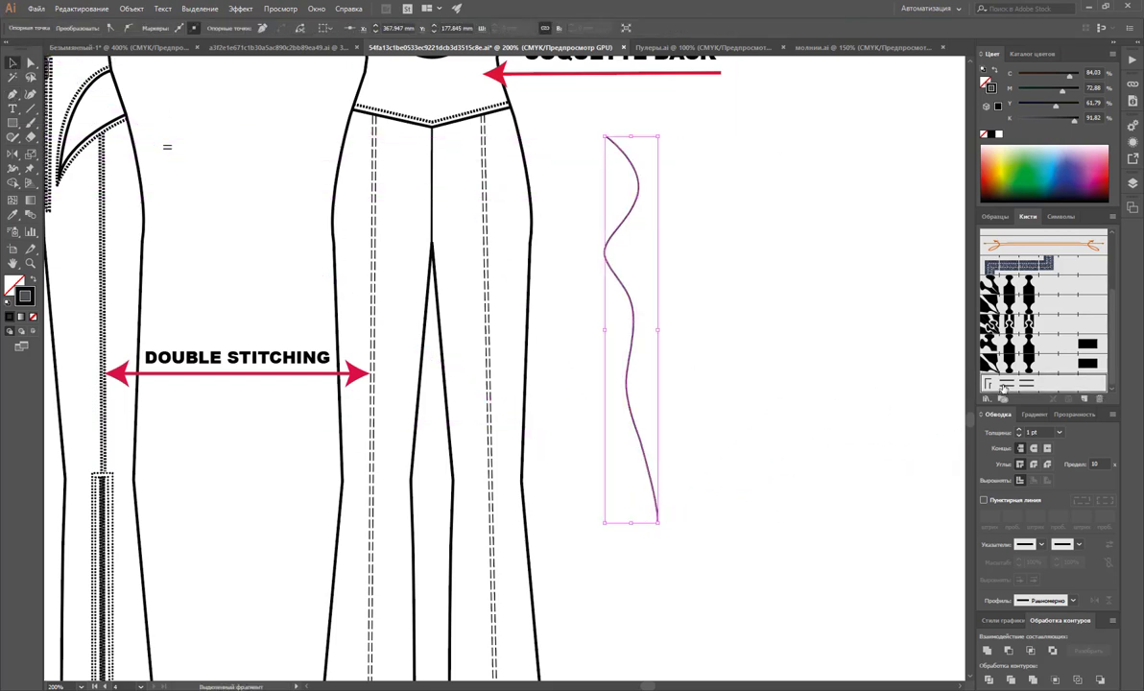
{"action": "left_click", "coordinate": [1018, 265]}
{"action": "left_click", "coordinate": [680, 292]}
{"action": "scroll", "coordinate": [727, 418], "scroll_direction": "up", "scroll_amount": 2}
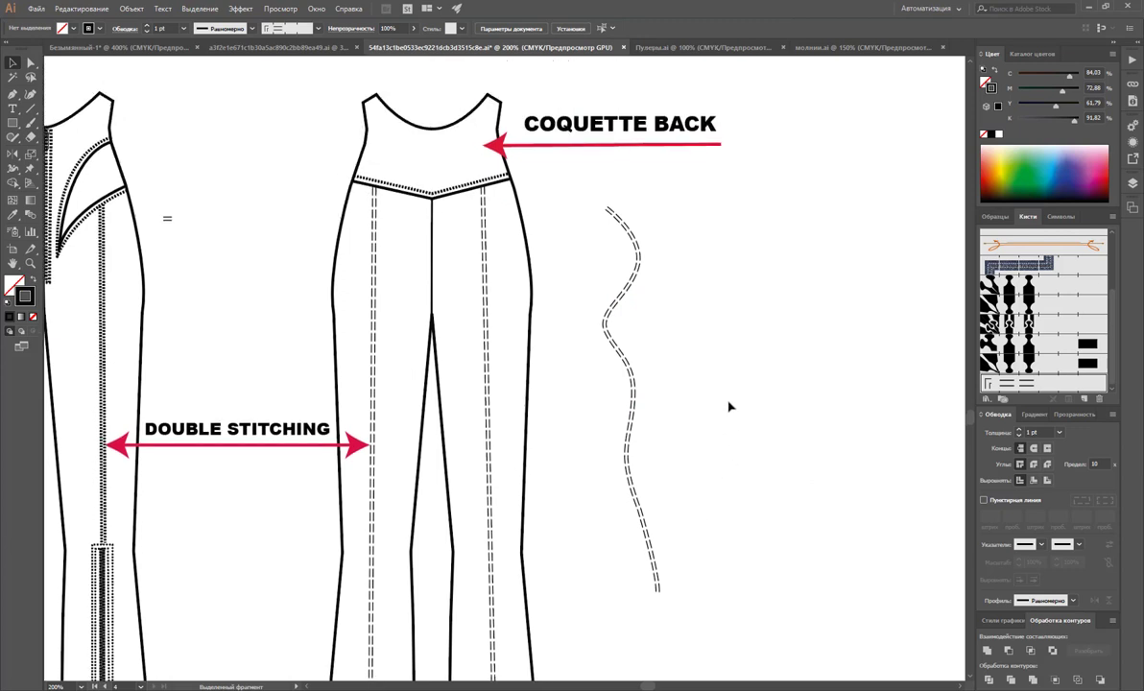
- Undo a trial move of the back yoke's dashed stitching and delete the wavy test path
{"action": "left_click_drag", "start_coordinate": [459, 188], "coordinate": [710, 211]}
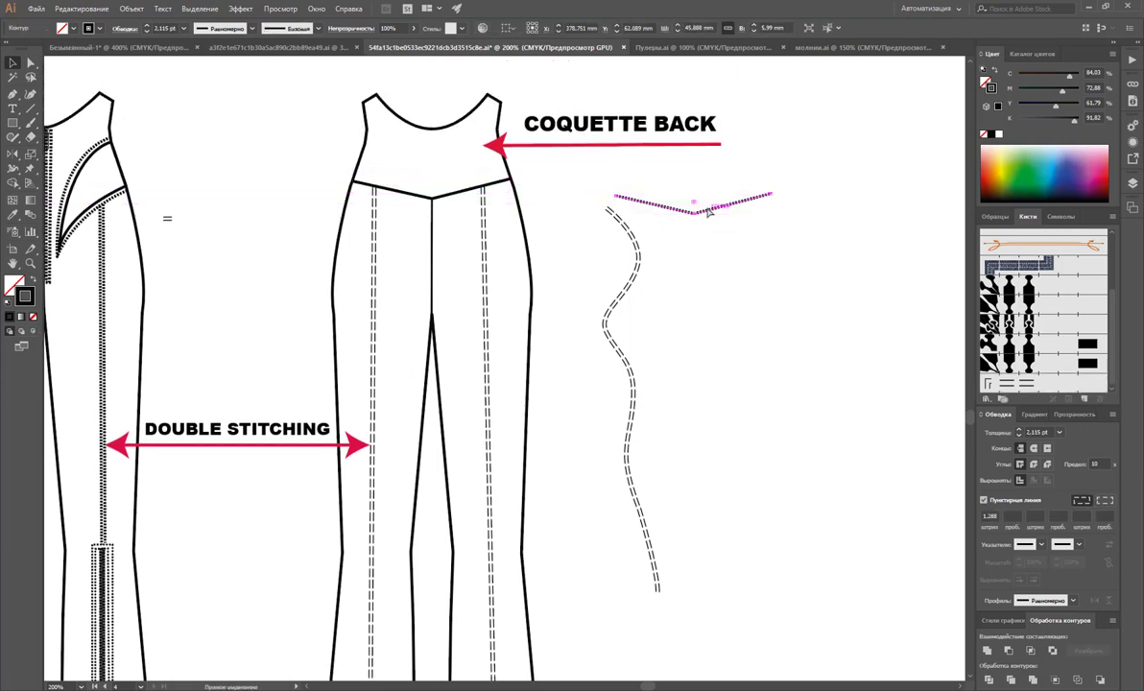
{"action": "key", "text": "ctrl+z"}
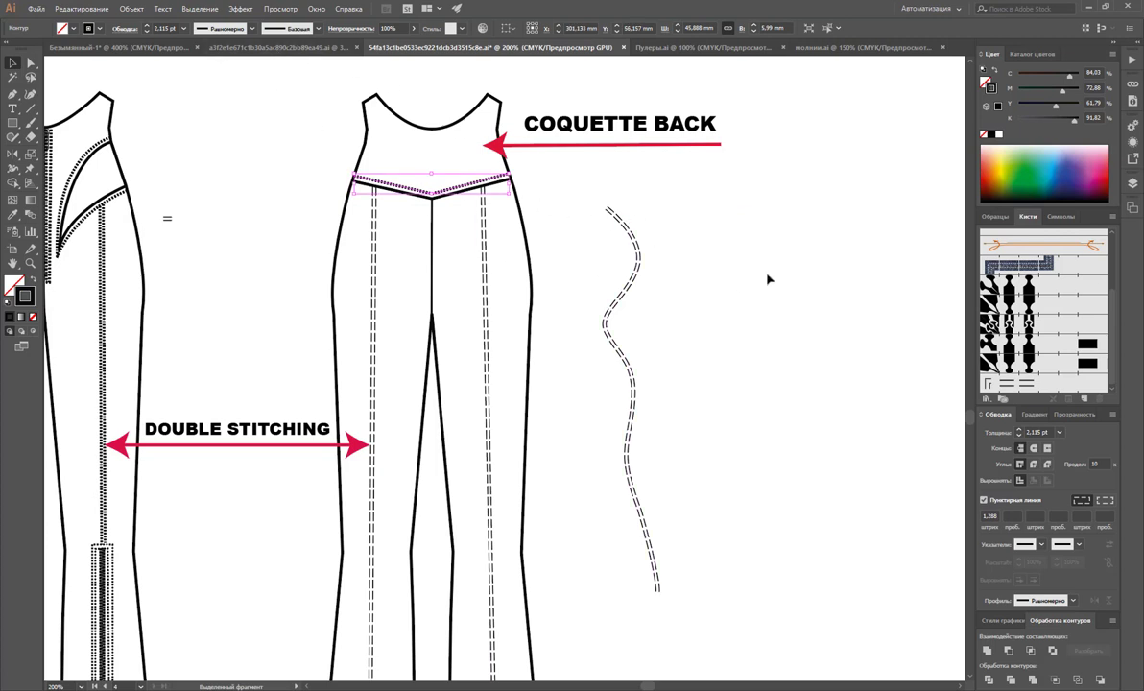
{"action": "left_click_drag", "start_coordinate": [746, 263], "coordinate": [615, 372]}
{"action": "key", "text": "Delete"}
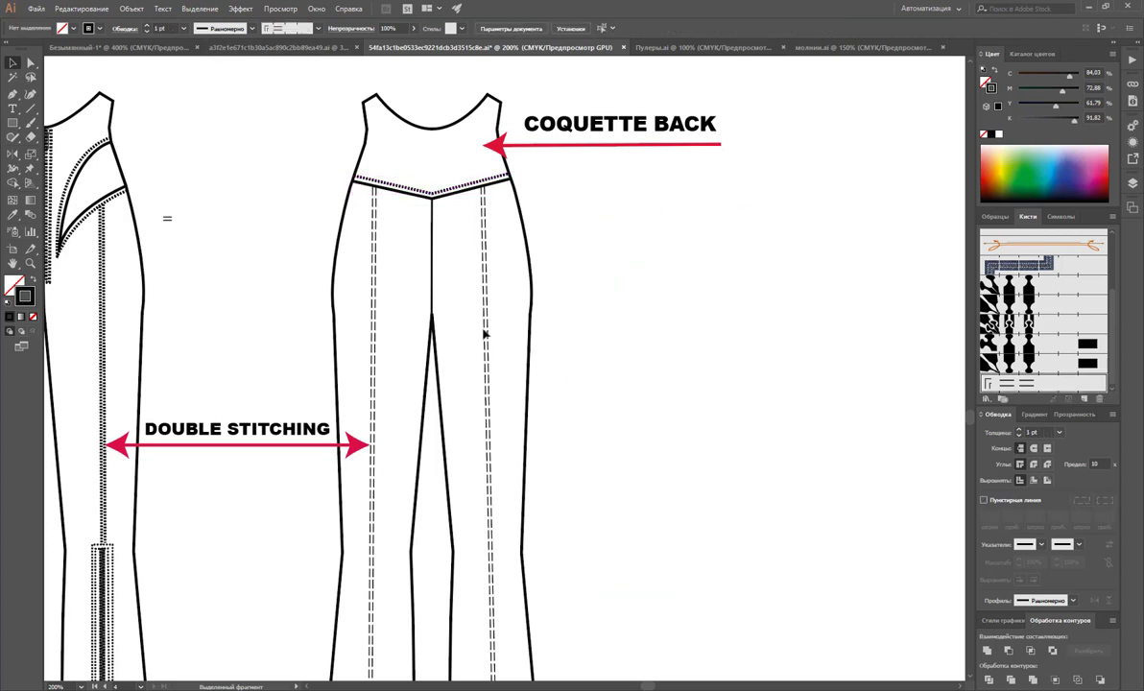
- Draw a vertical centre seam about 21 mm long on the back view's yoke, from the V point up to the neckline
{"action": "key", "text": "z"}
{"action": "left_click", "coordinate": [253, 384], "text": "alt"}
{"action": "scroll", "coordinate": [622, 493], "scroll_direction": "down", "scroll_amount": 3}
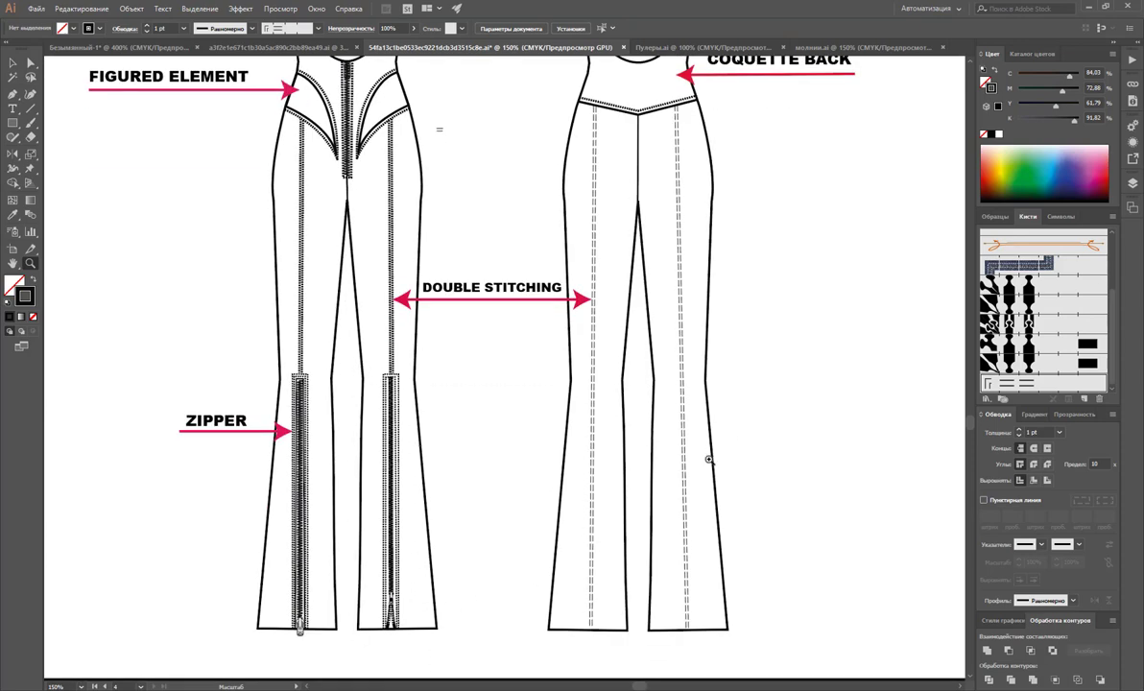
{"action": "scroll", "coordinate": [710, 466], "scroll_direction": "up", "scroll_amount": 4}
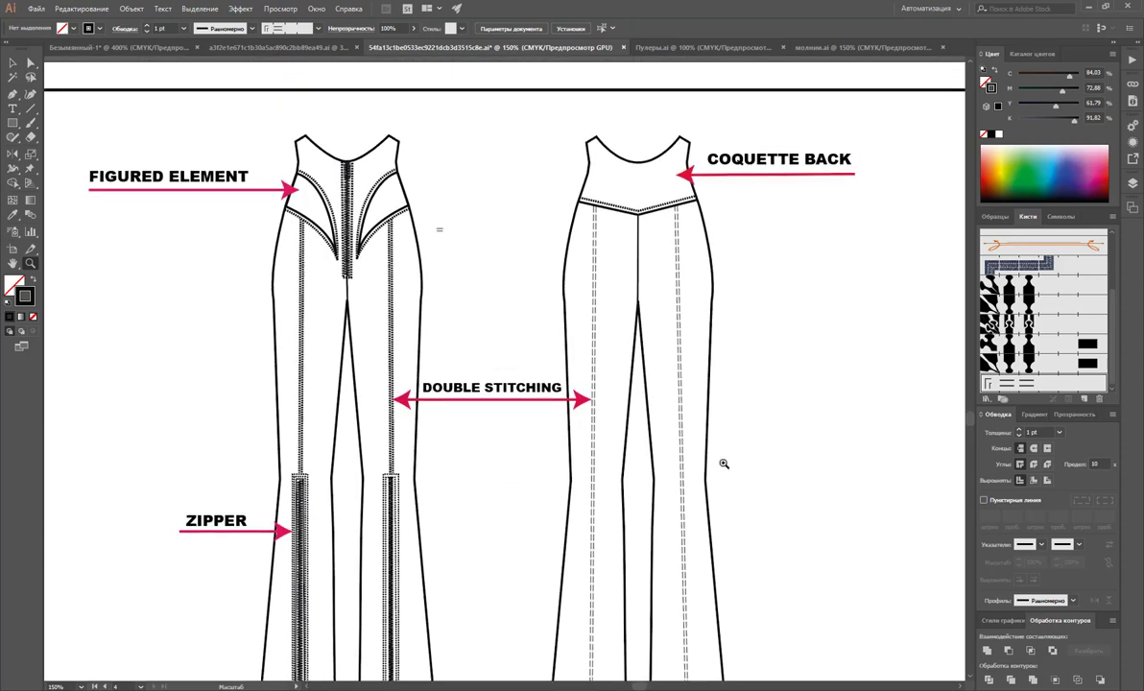
{"action": "scroll", "coordinate": [768, 298], "scroll_direction": "up", "scroll_amount": 1}
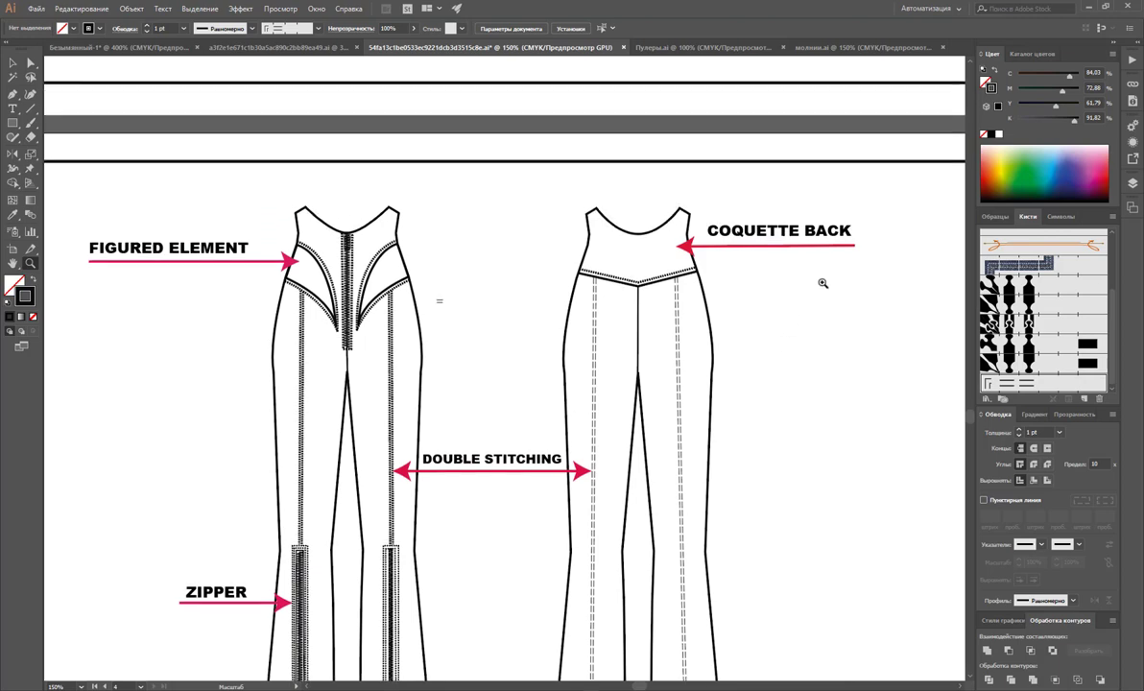
{"action": "left_click", "coordinate": [754, 299]}
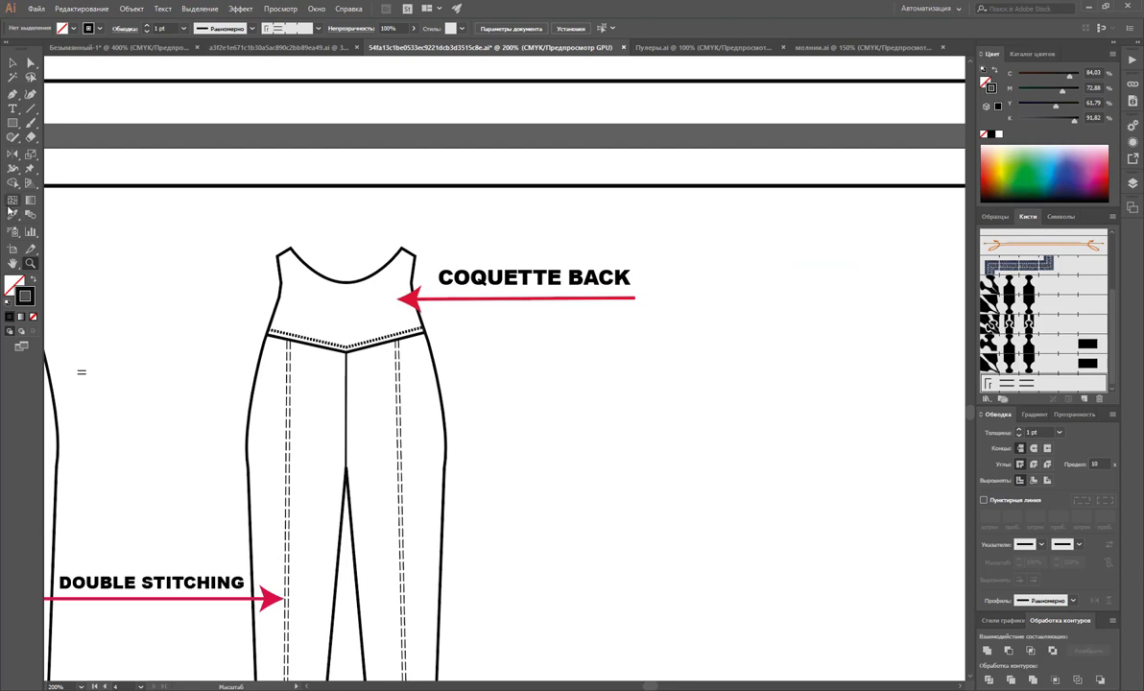
{"action": "left_click", "coordinate": [31, 122]}
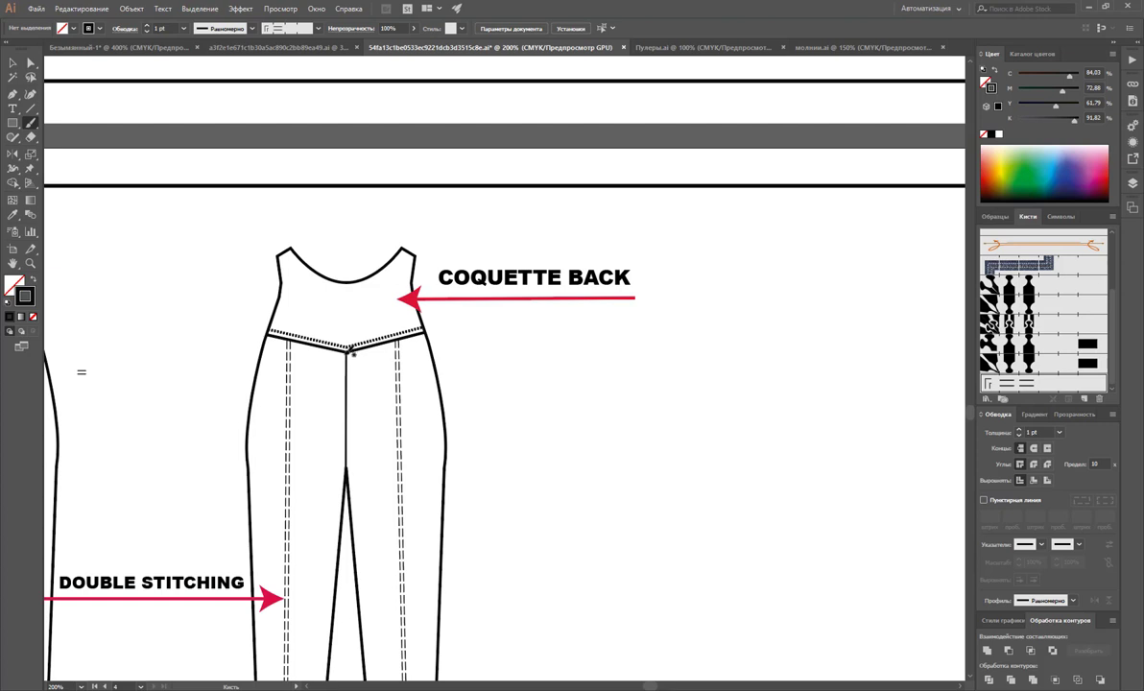
{"action": "left_click", "coordinate": [30, 112]}
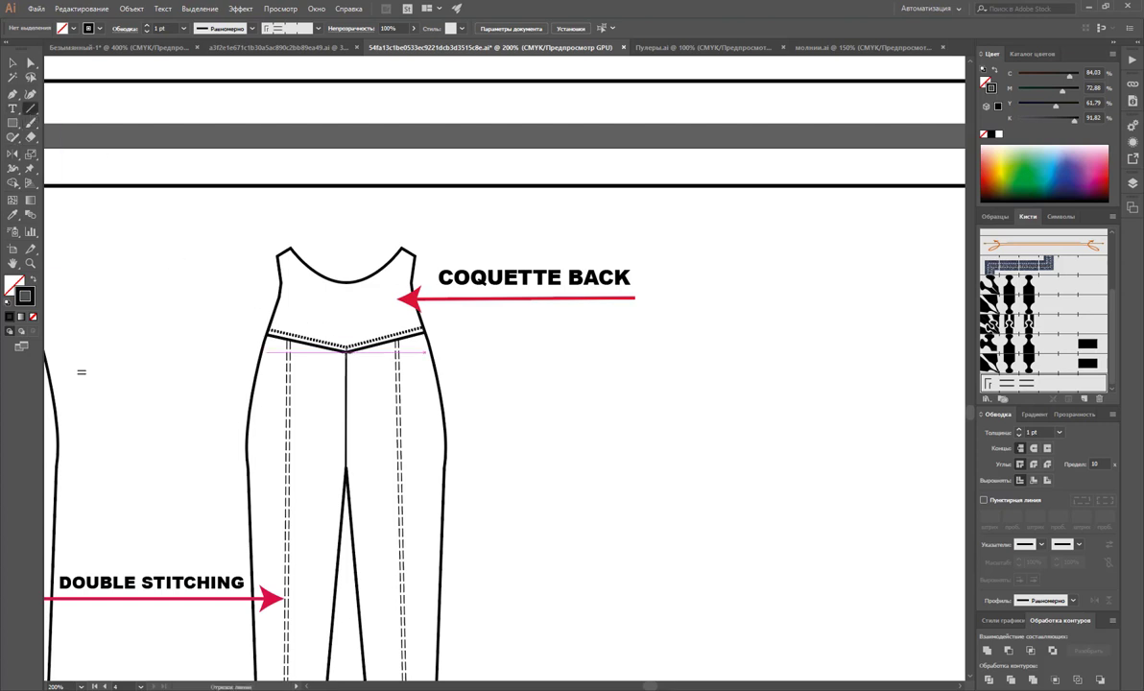
{"action": "left_click_drag", "start_coordinate": [345, 348], "coordinate": [346, 282]}
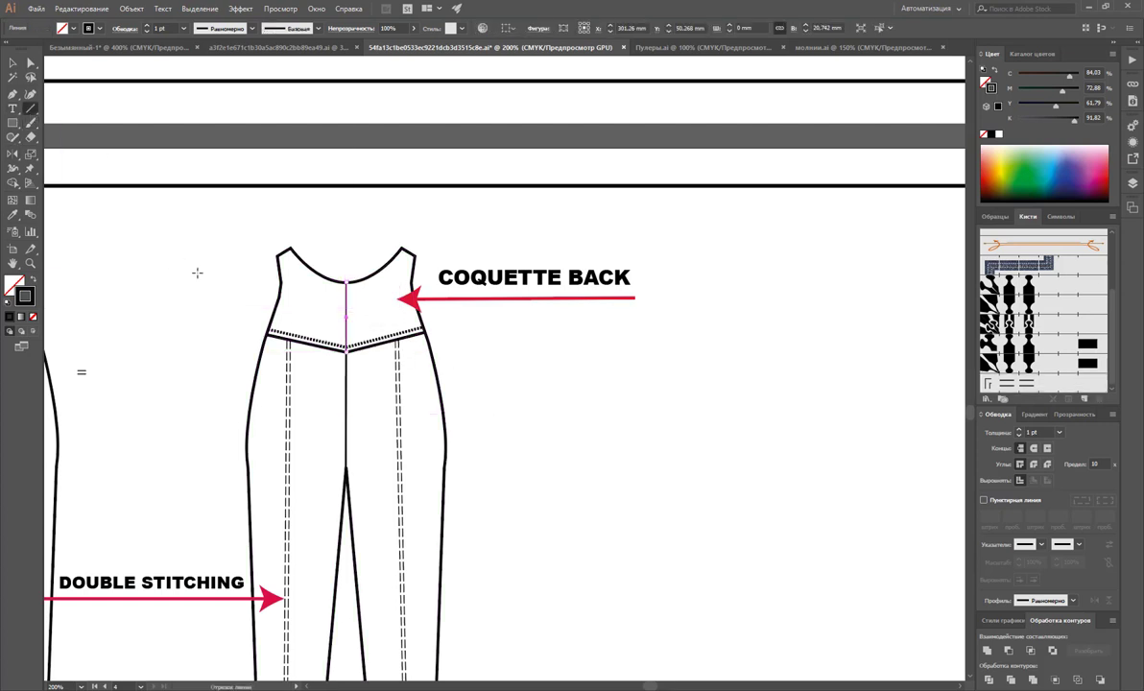
- Draw a vertical seam with the Pen tool across the yoke's right half, from the neckline down to the yoke's lower edge
{"action": "left_click", "coordinate": [13, 93]}
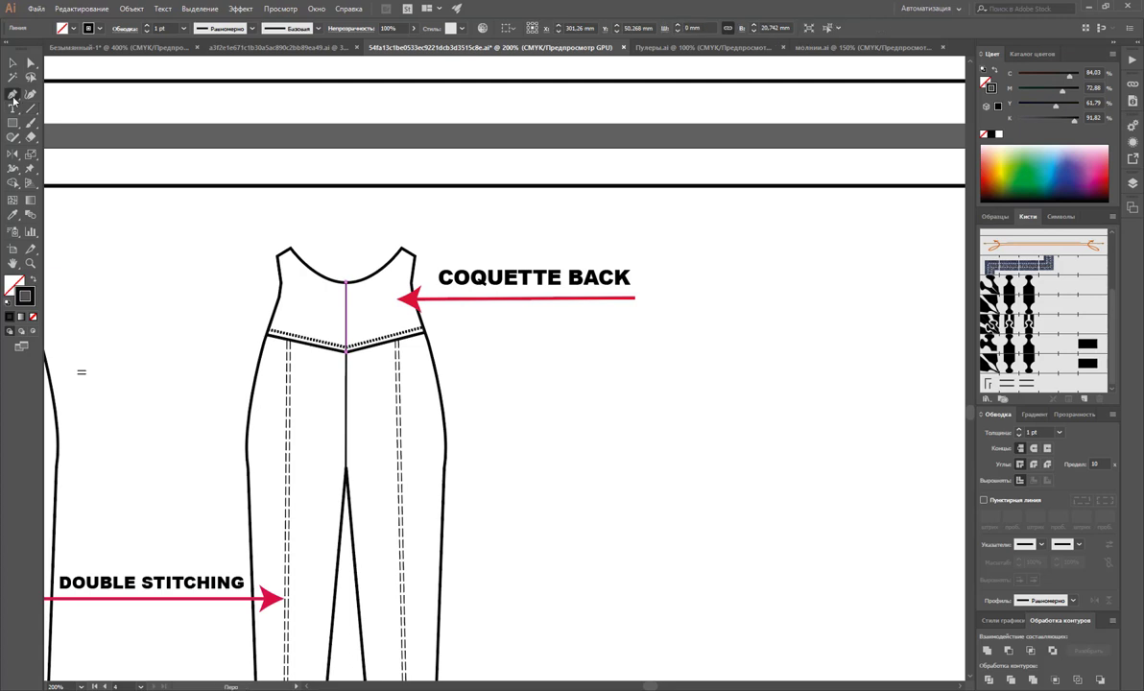
{"action": "left_click", "coordinate": [388, 266], "text": "ctrl"}
{"action": "left_click", "coordinate": [389, 267]}
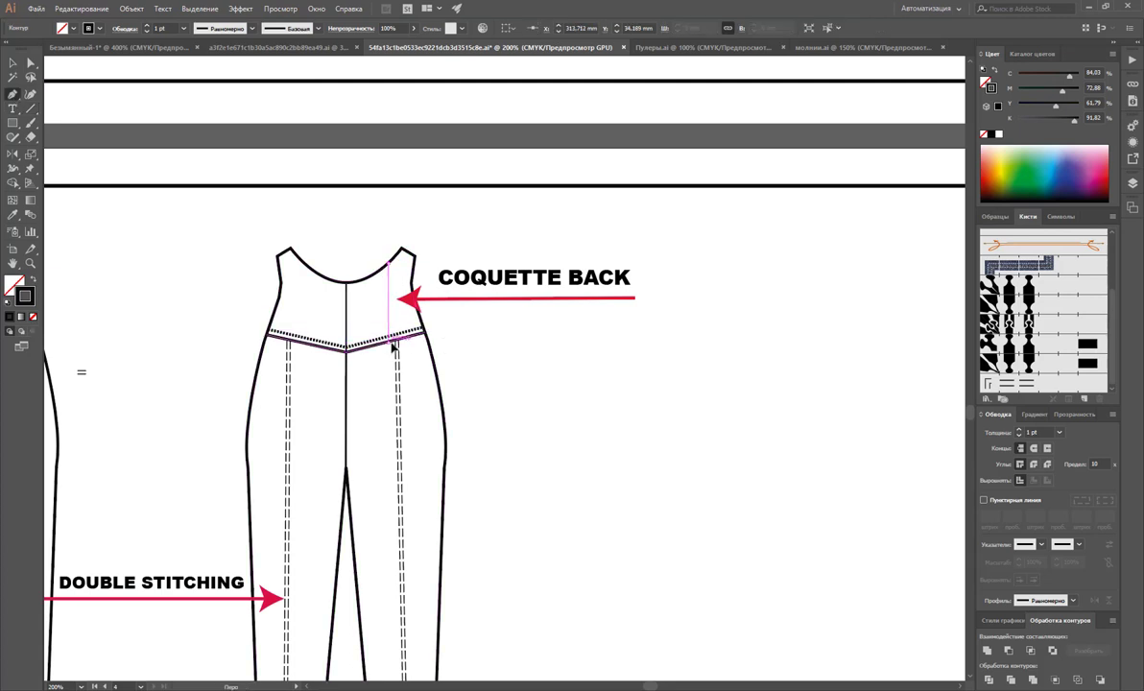
{"action": "left_click", "coordinate": [389, 350]}
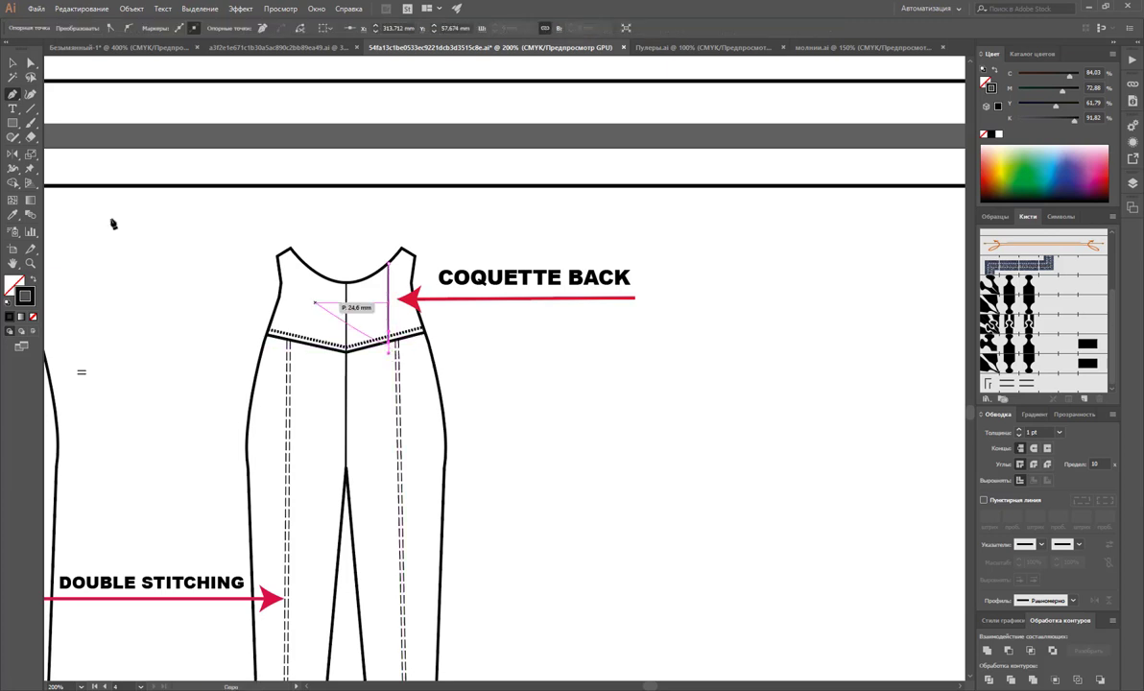
{"action": "left_click", "coordinate": [430, 363], "text": "ctrl"}
{"action": "left_click", "coordinate": [13, 62]}
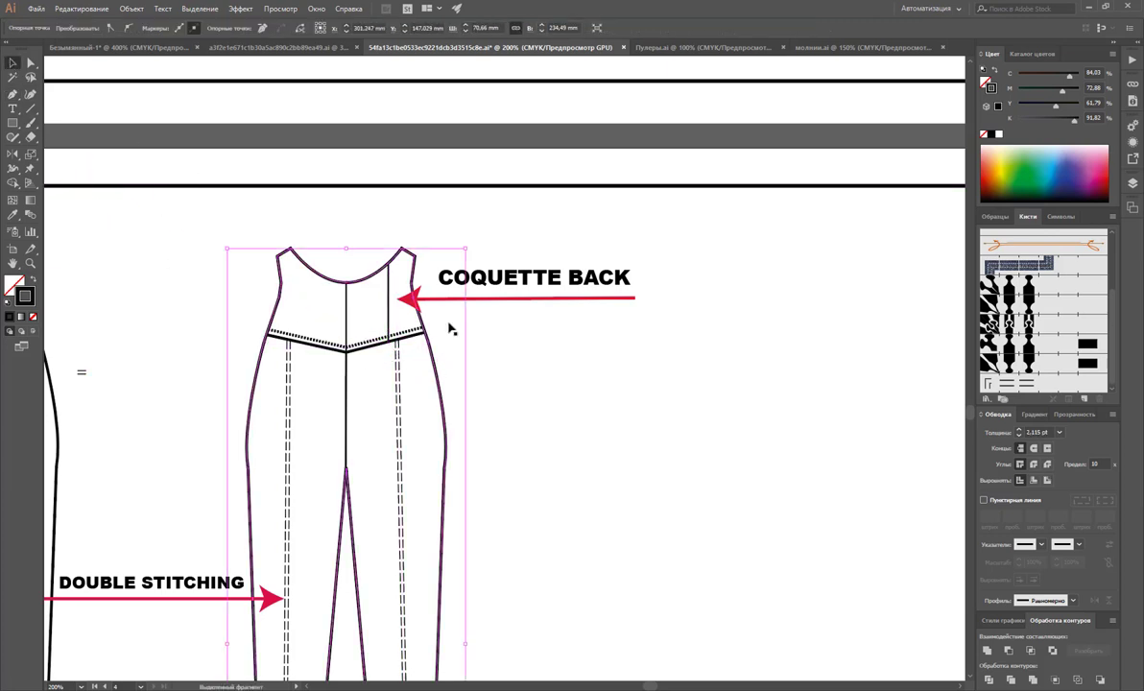
- Move the back view's right-leg double stitching inward so its top lines up with the new yoke seam
{"action": "left_click", "coordinate": [478, 374]}
{"action": "double_click", "coordinate": [398, 374]}
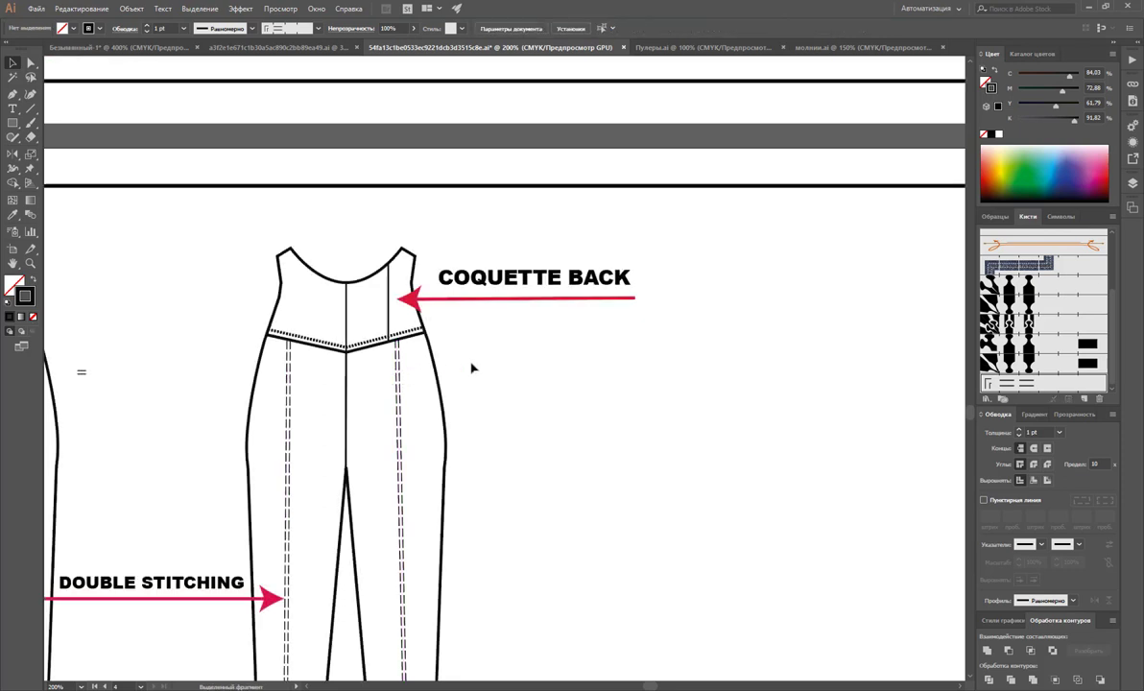
{"action": "double_click", "coordinate": [472, 366]}
{"action": "left_click_drag", "start_coordinate": [400, 381], "coordinate": [391, 379]}
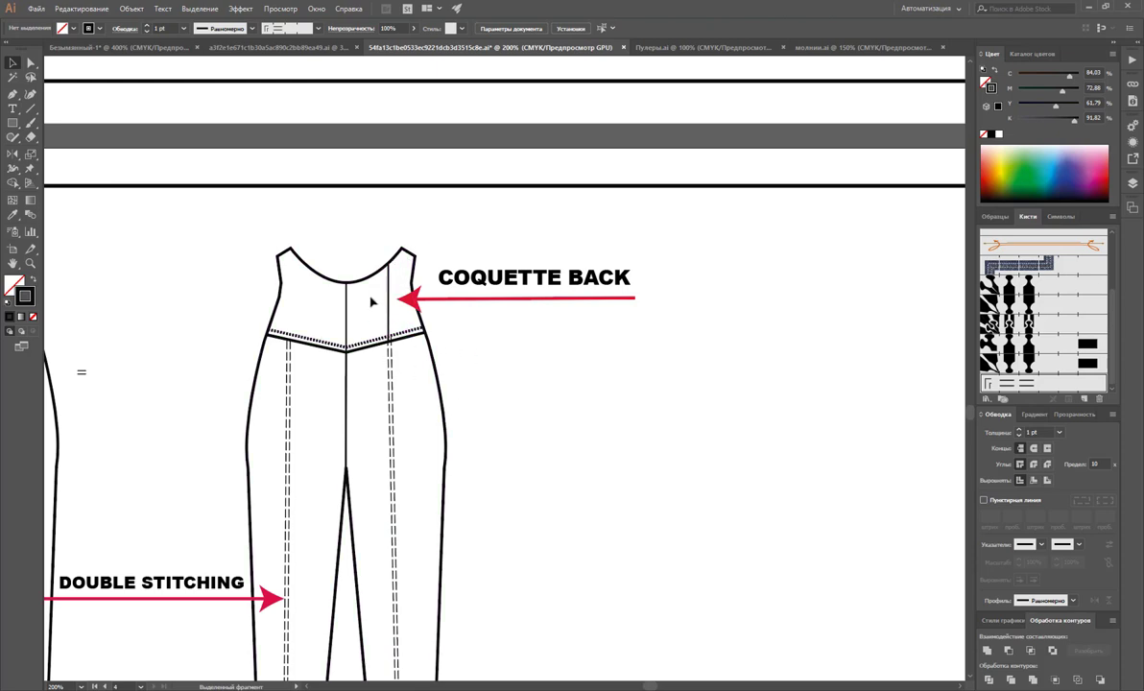
- Move the arrow tip of the jacket's DECORATIVE STITCHING callout onto the dashed stitching of the back view's left sleeve
{"action": "key", "text": "z"}
{"action": "left_click", "coordinate": [391, 401], "text": "alt"}
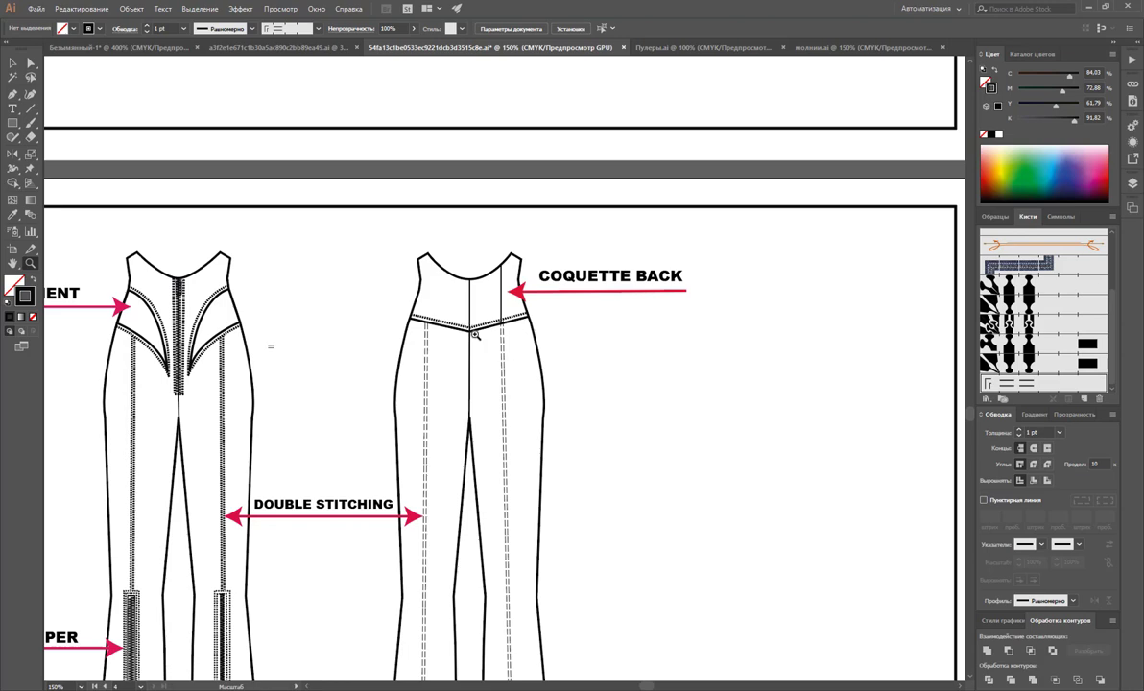
{"action": "scroll", "coordinate": [624, 492], "scroll_direction": "up", "scroll_amount": 4}
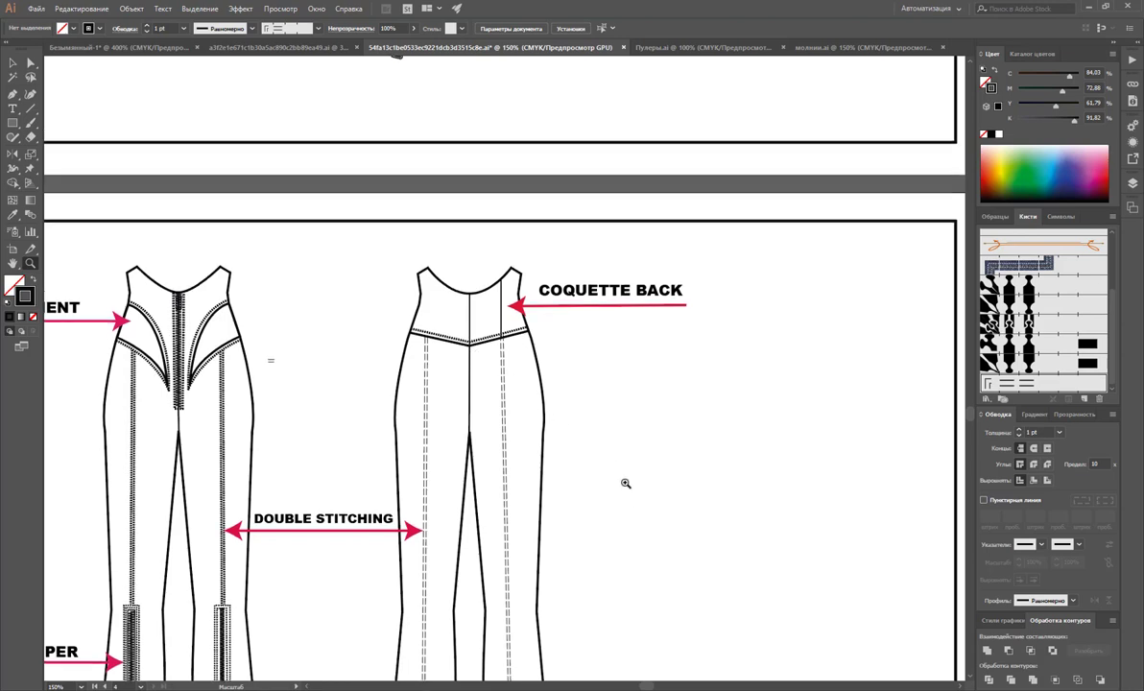
{"action": "scroll", "coordinate": [625, 483], "scroll_direction": "up", "scroll_amount": 1}
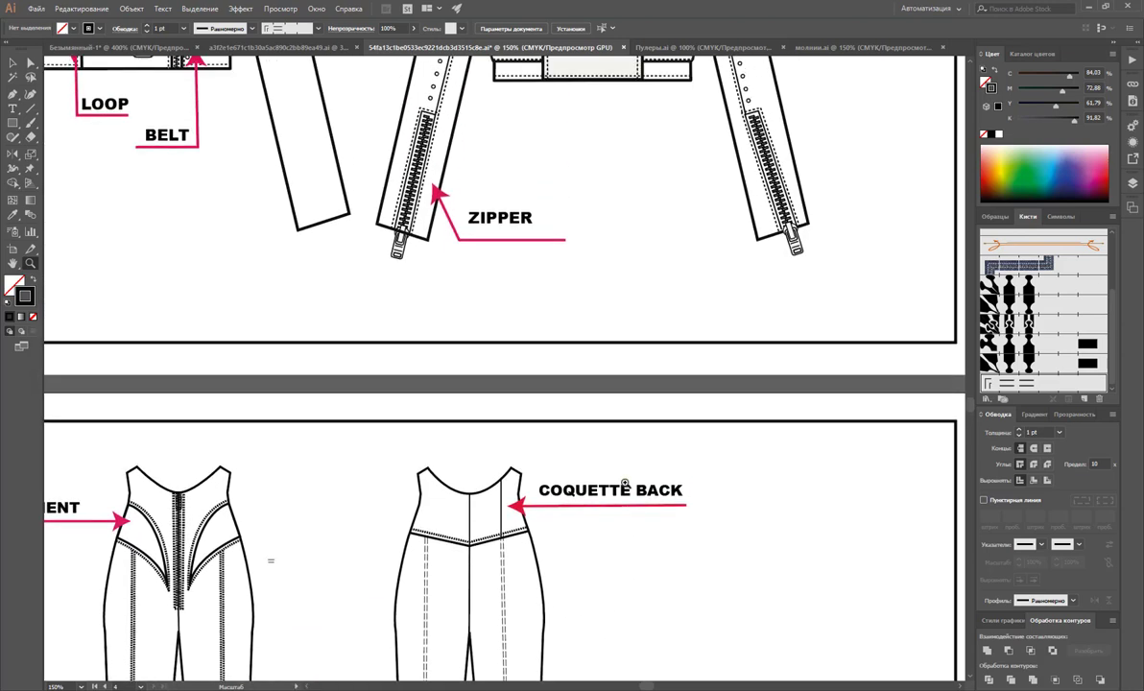
{"action": "scroll", "coordinate": [624, 483], "scroll_direction": "up", "scroll_amount": 1}
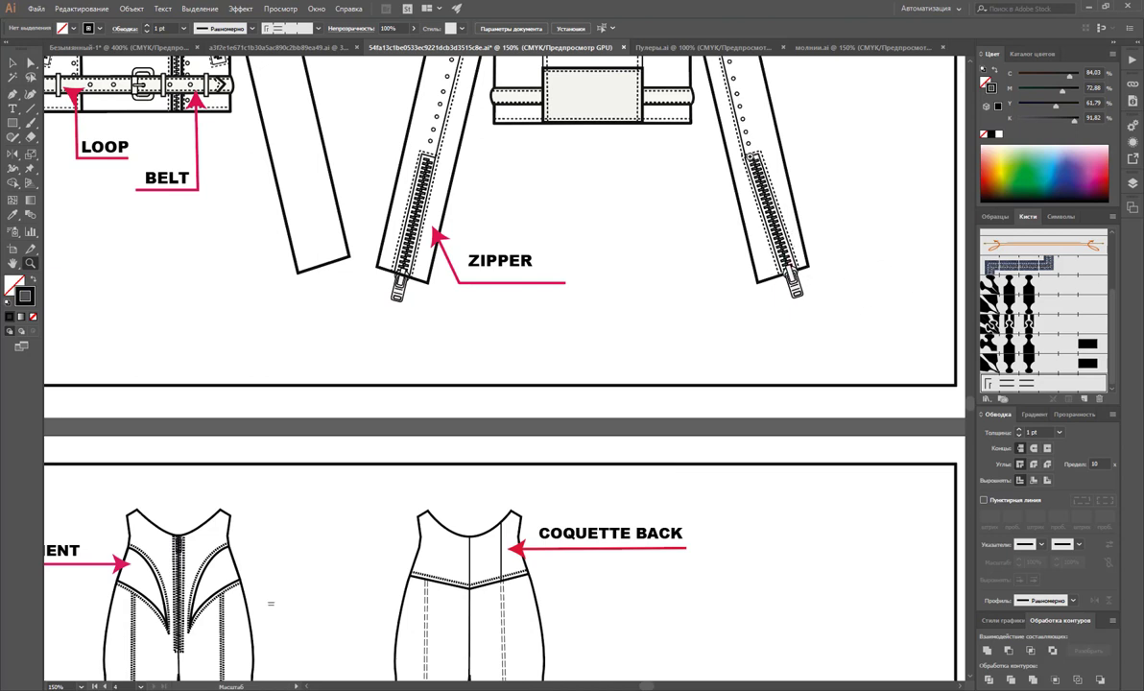
{"action": "scroll", "coordinate": [722, 419], "scroll_direction": "up", "scroll_amount": 6}
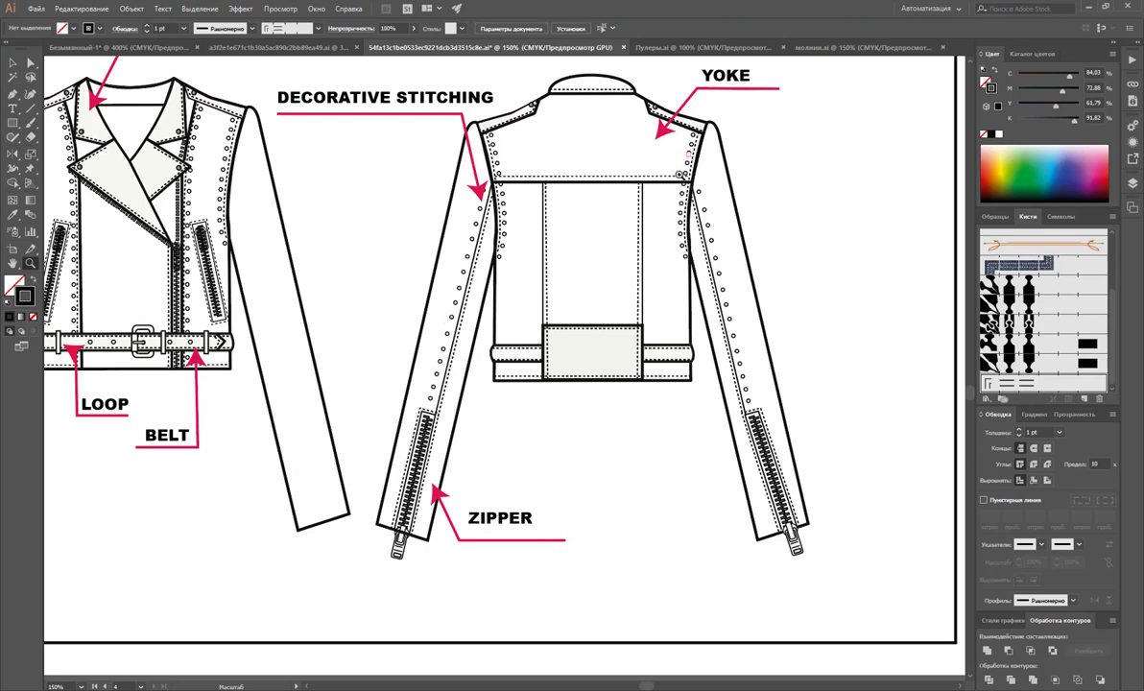
{"action": "left_click", "coordinate": [13, 63]}
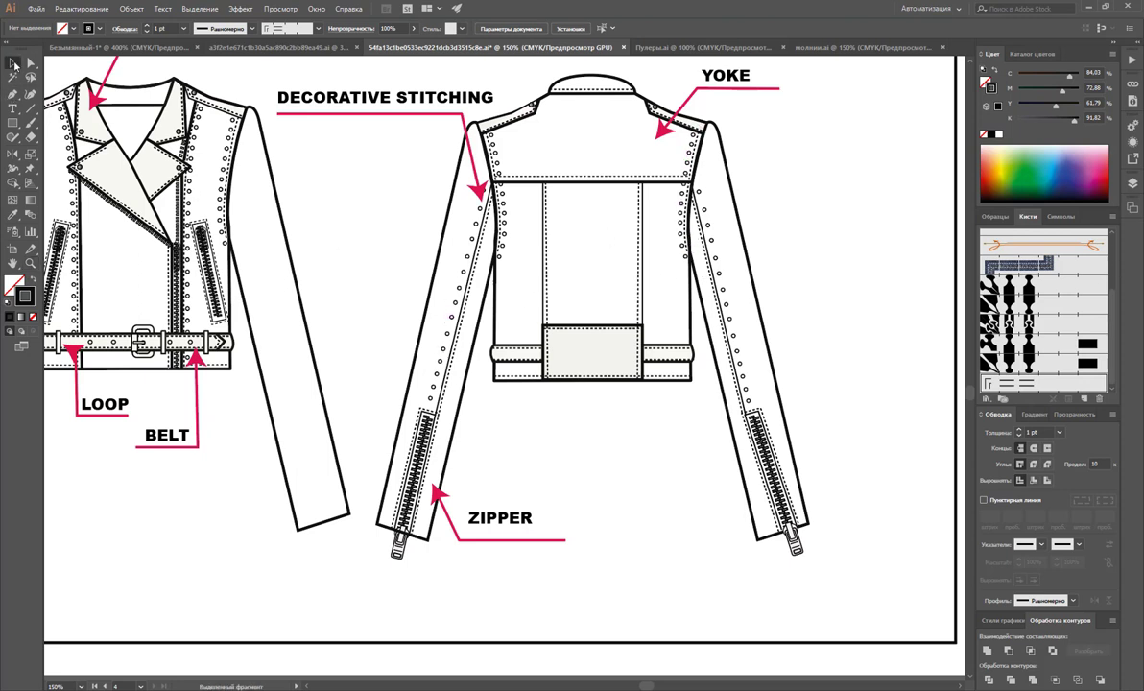
{"action": "left_click", "coordinate": [326, 176]}
{"action": "key", "text": "a"}
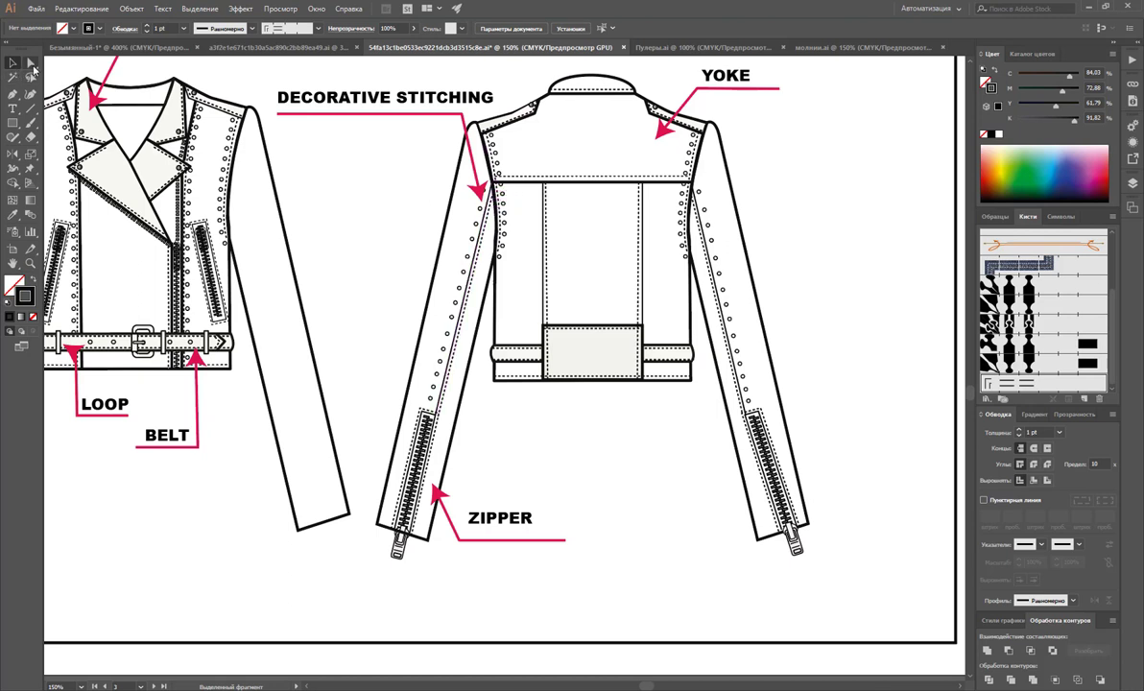
{"action": "mouse_move", "coordinate": [478, 202]}
{"action": "left_mouse_down"}
{"action": "mouse_move", "coordinate": [485, 189]}
{"action": "mouse_move", "coordinate": [487, 216]}
{"action": "left_mouse_up"}
{"action": "left_click", "coordinate": [546, 448]}
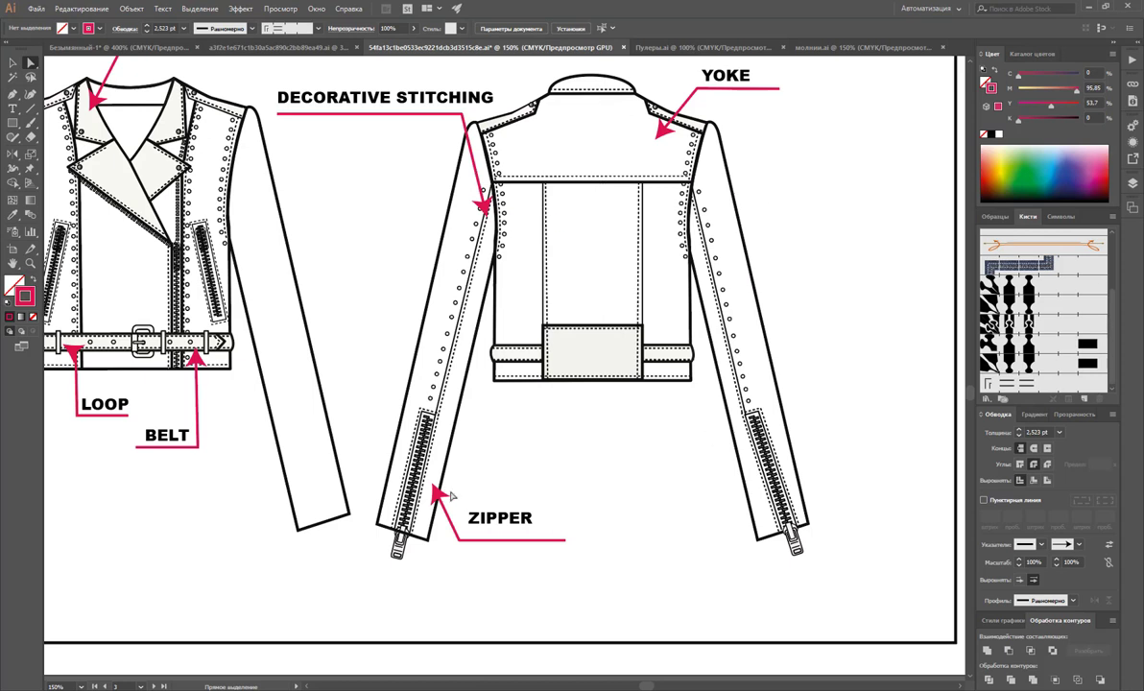
- Extend the ZIPPER callout's arrow tip onto the zipper teeth of the jacket's left sleeve in the back view
{"action": "left_click", "coordinate": [433, 491]}
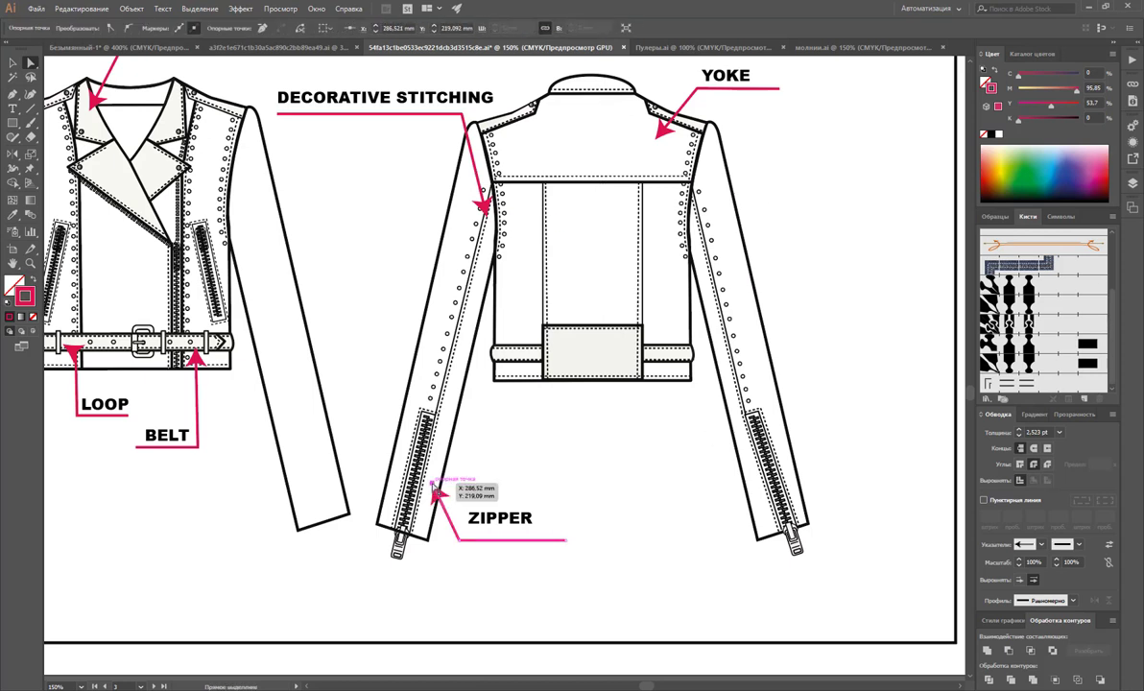
{"action": "left_click_drag", "start_coordinate": [434, 491], "coordinate": [420, 491]}
{"action": "left_click", "coordinate": [544, 474]}
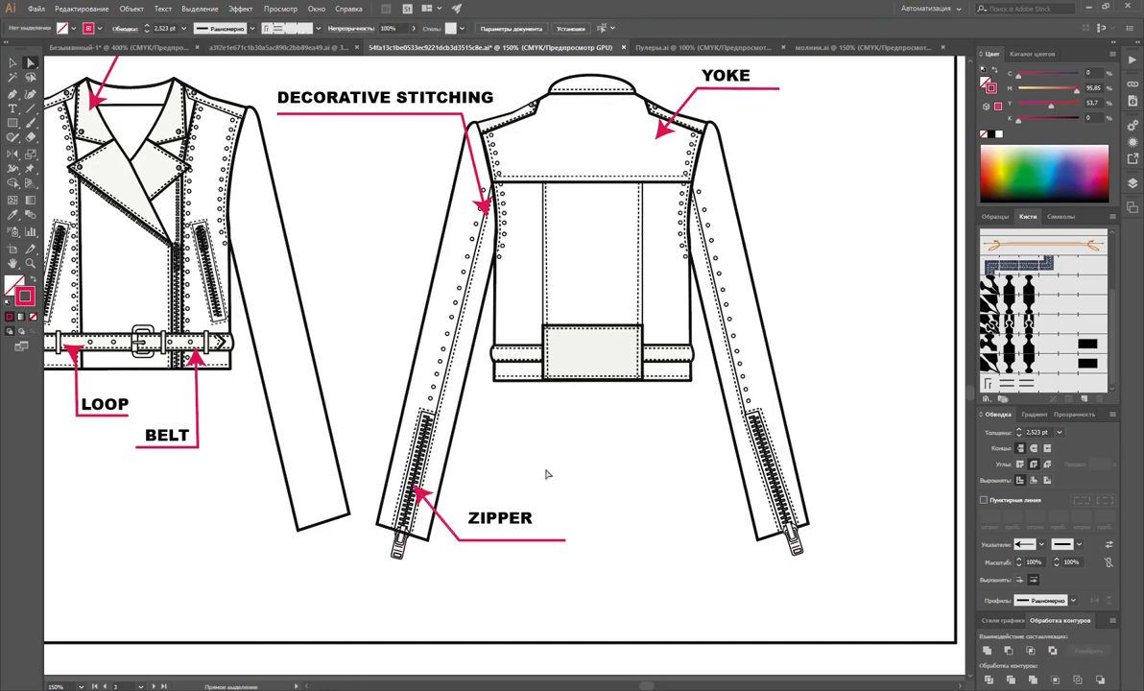
- Ungroup the leather jacket drawing, working from the right pocket zipper on the front view
{"action": "scroll", "coordinate": [576, 468], "scroll_direction": "up", "scroll_amount": 1}
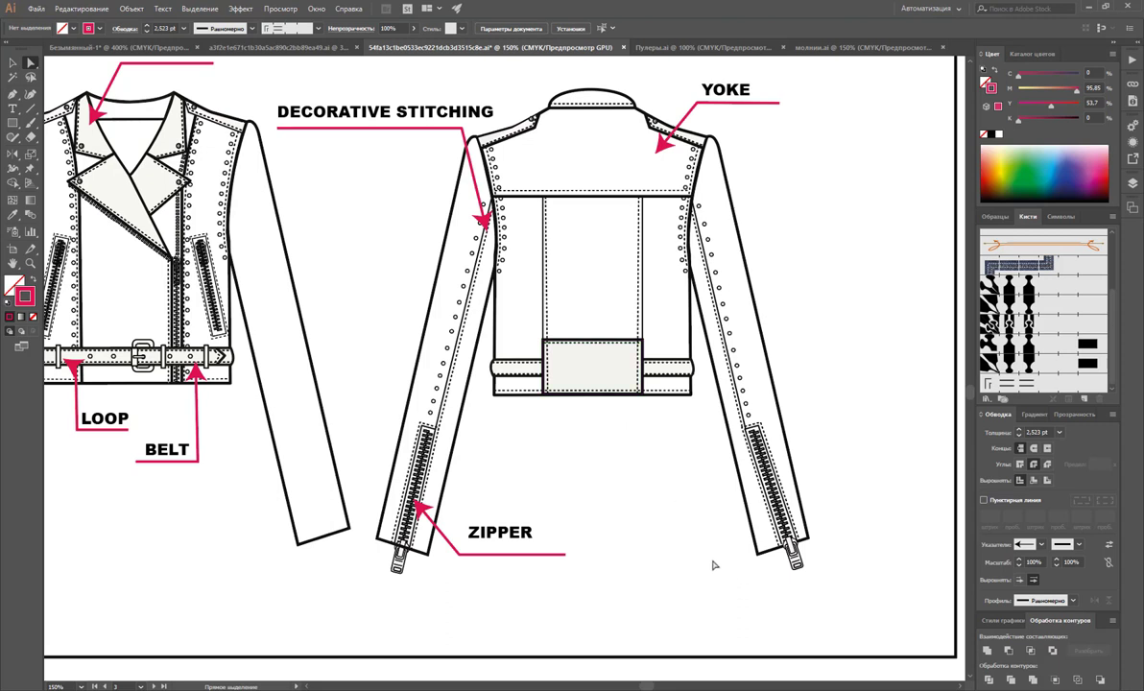
{"action": "scroll", "coordinate": [713, 565], "scroll_direction": "up", "scroll_amount": 1}
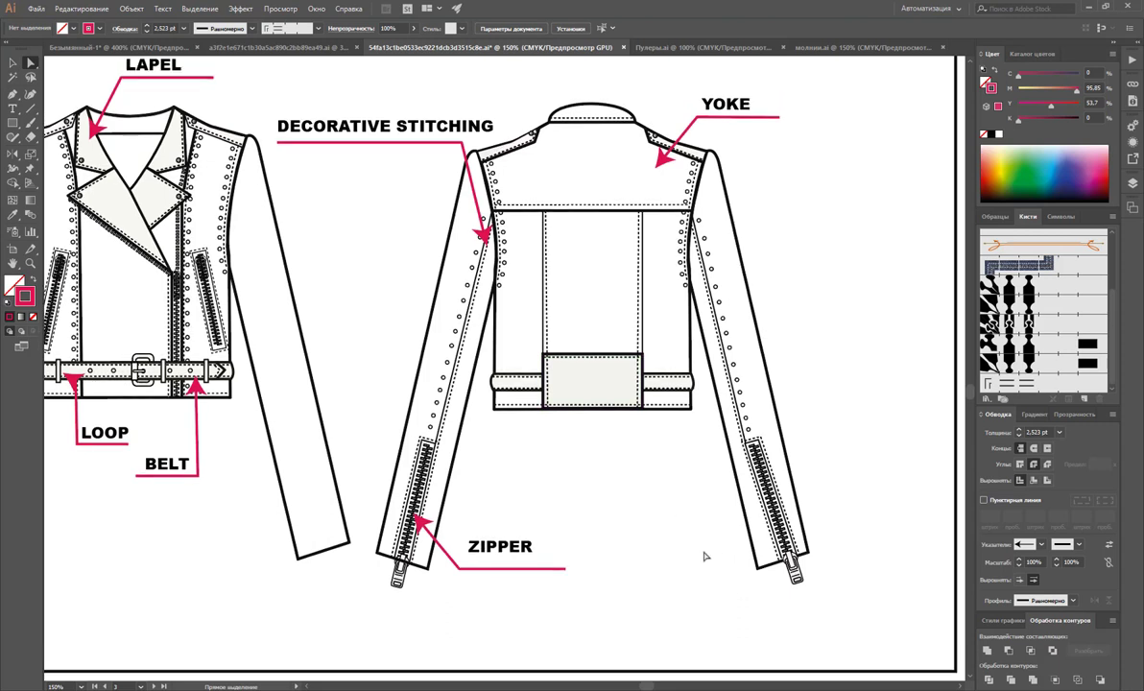
{"action": "scroll", "coordinate": [705, 557], "scroll_direction": "up", "scroll_amount": 1}
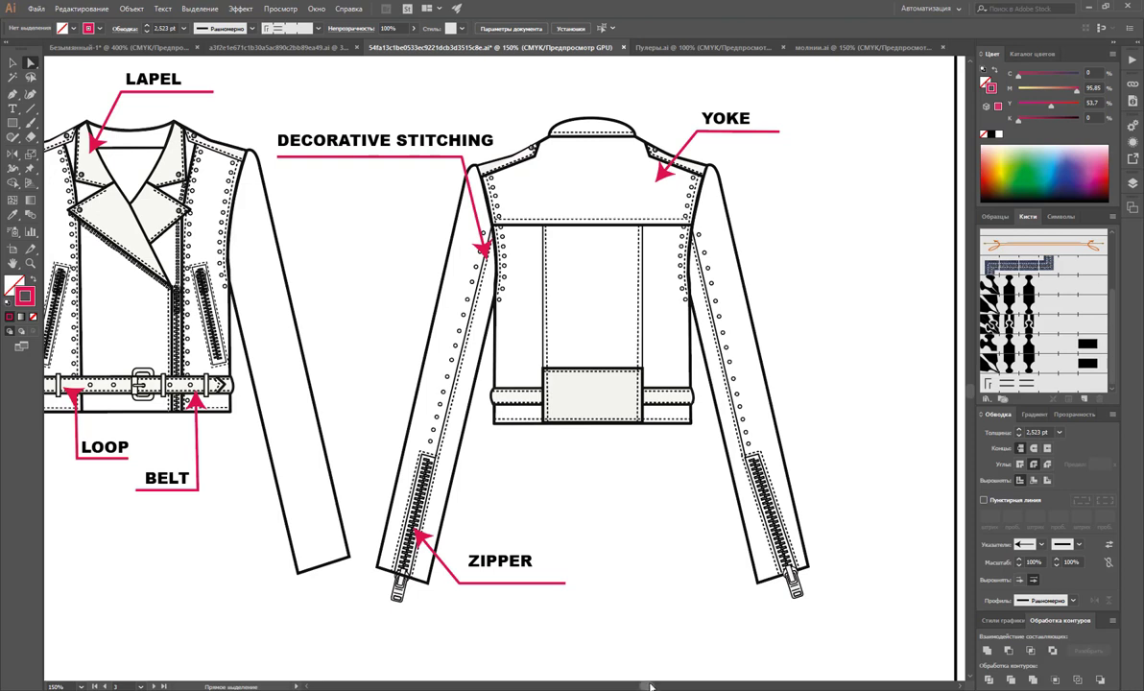
{"action": "left_click_drag", "start_coordinate": [649, 687], "coordinate": [640, 687]}
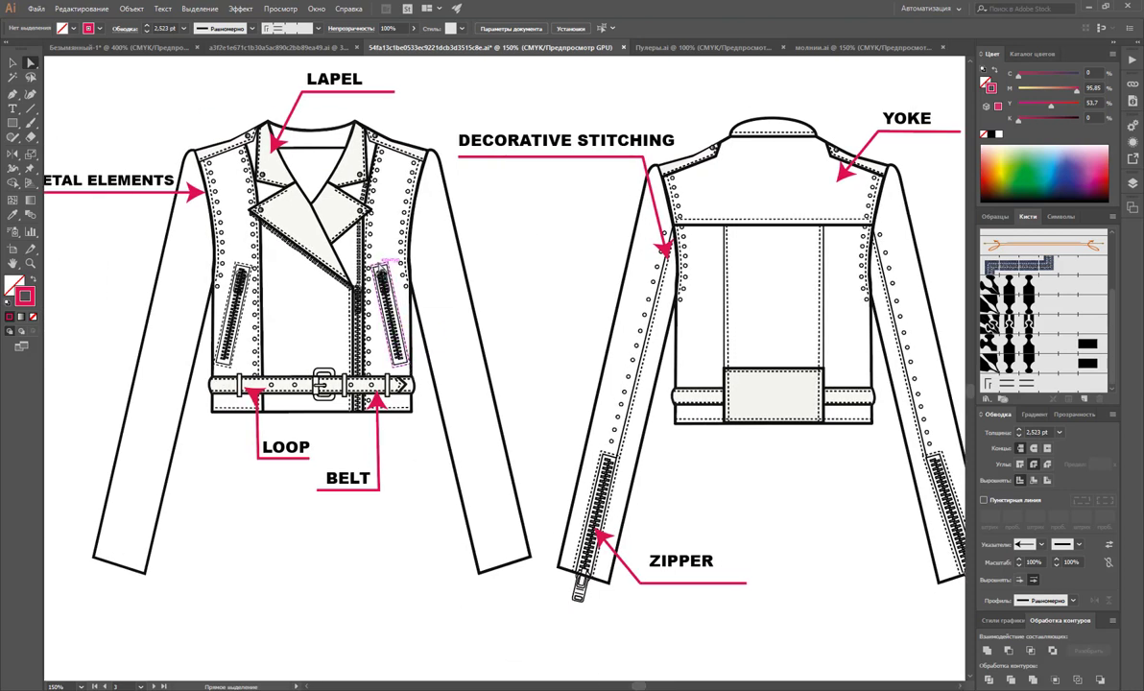
{"action": "left_click", "coordinate": [385, 286]}
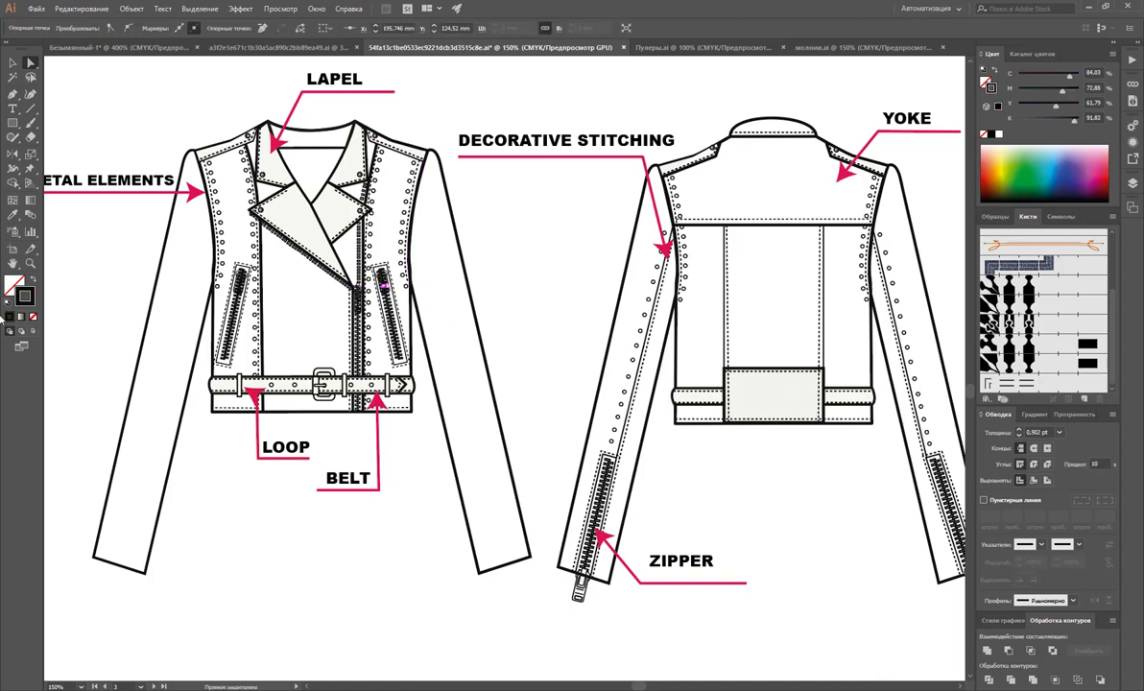
{"action": "left_click", "coordinate": [30, 262]}
{"action": "left_click", "coordinate": [374, 265]}
{"action": "left_click", "coordinate": [428, 375]}
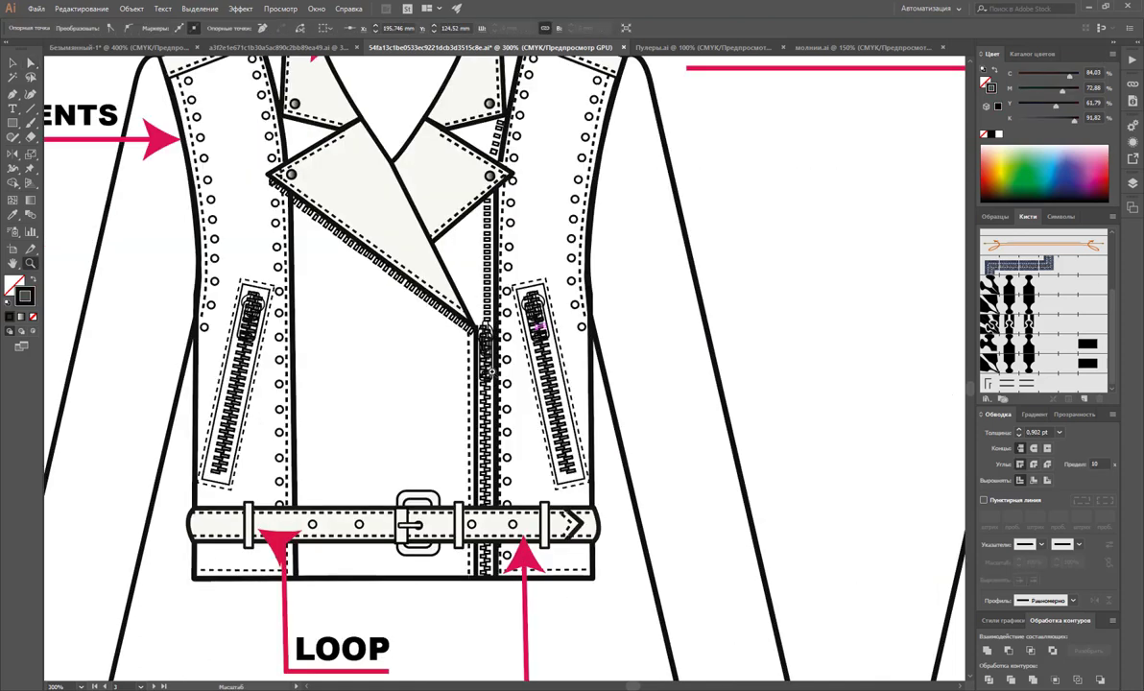
{"action": "left_click", "coordinate": [572, 336]}
{"action": "left_click", "coordinate": [572, 336]}
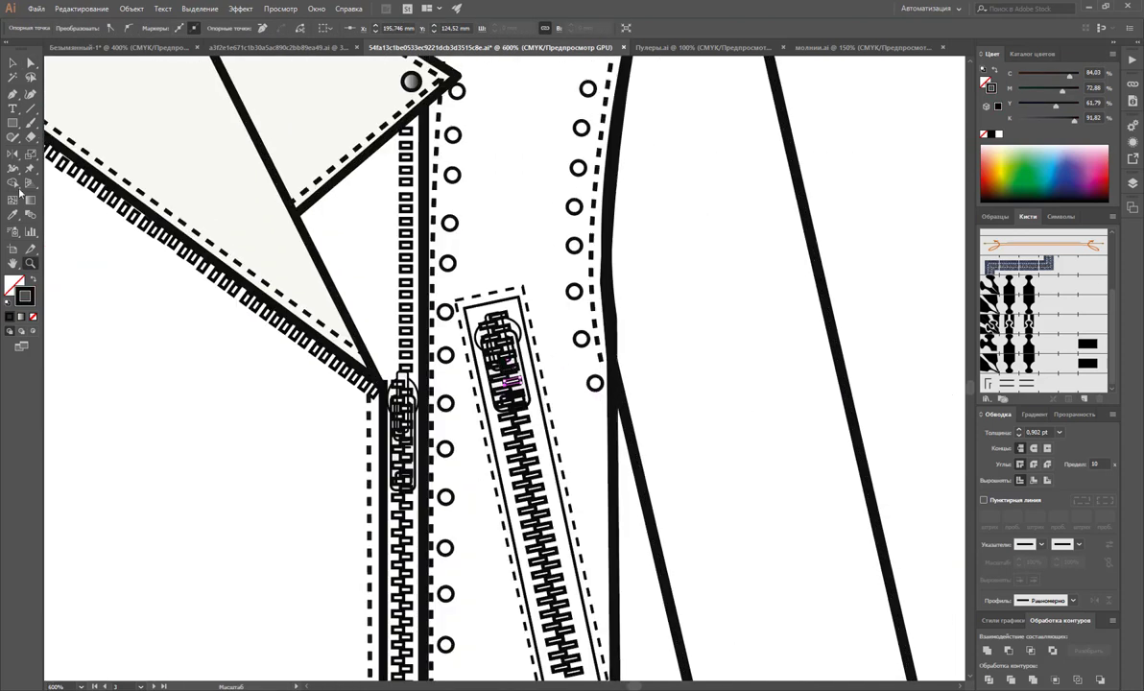
{"action": "left_click", "coordinate": [12, 62]}
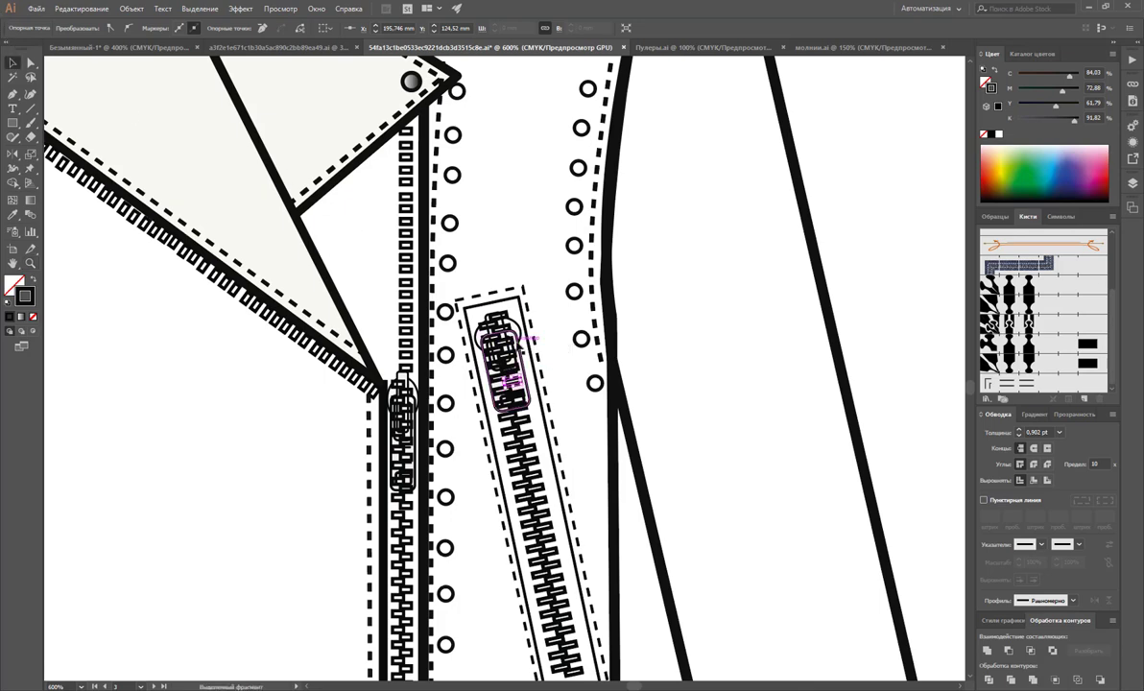
{"action": "left_click", "coordinate": [523, 346]}
{"action": "right_click", "coordinate": [520, 342]}
{"action": "left_click", "coordinate": [523, 411]}
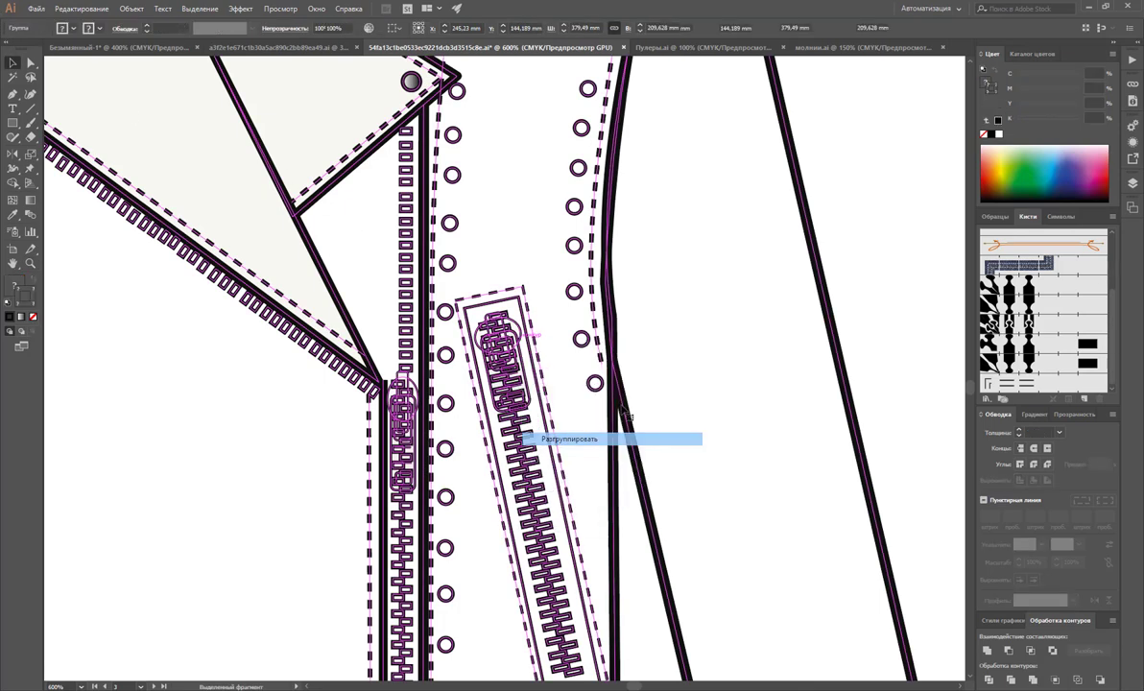
{"action": "left_click", "coordinate": [866, 285]}
- Ungroup the jacket's nested front view group and select the rounded rectangle of the right pocket's zipper pull
{"action": "left_click", "coordinate": [525, 357]}
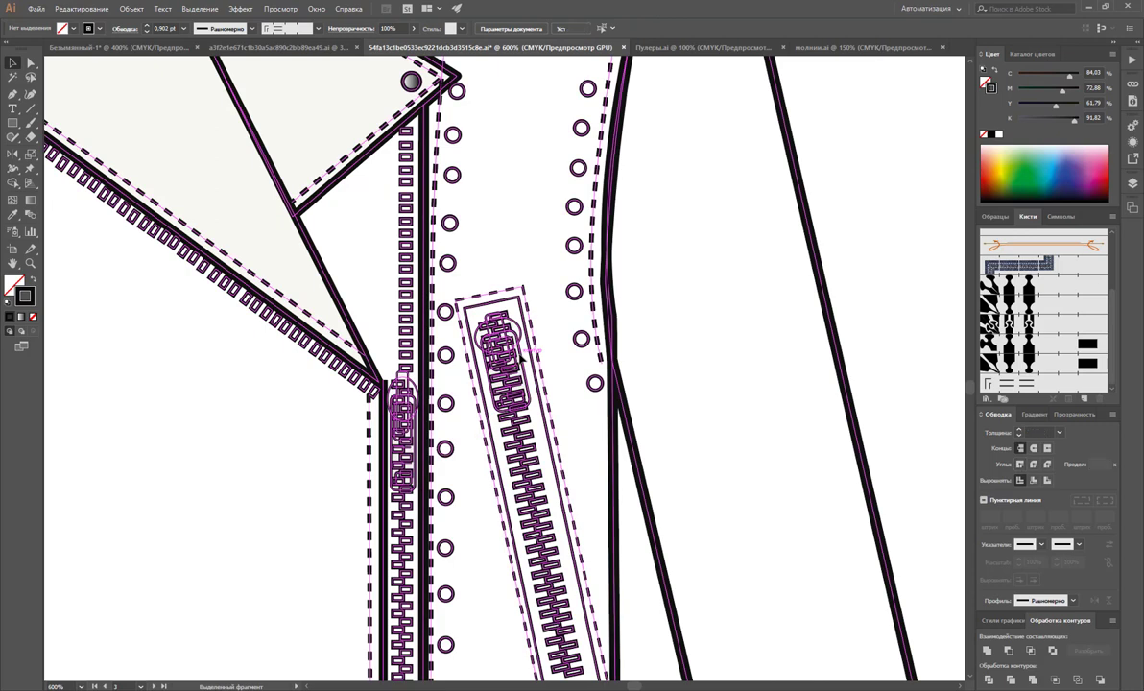
{"action": "right_click", "coordinate": [520, 358]}
{"action": "left_click", "coordinate": [528, 424]}
{"action": "left_click", "coordinate": [778, 286]}
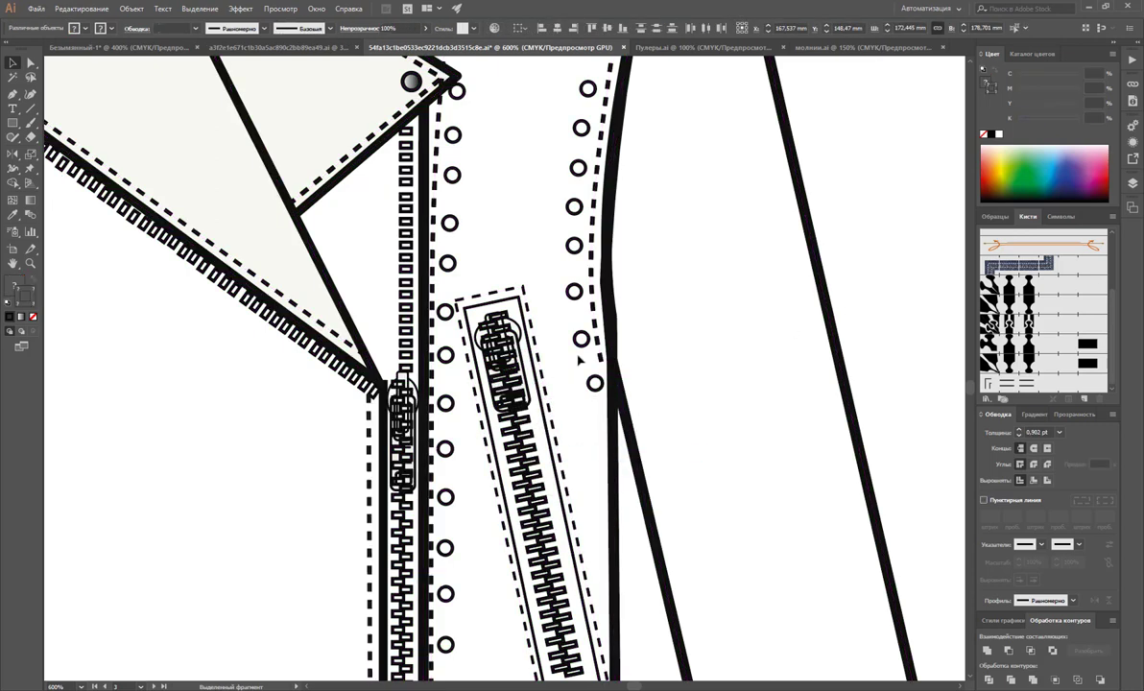
{"action": "left_click", "coordinate": [499, 331]}
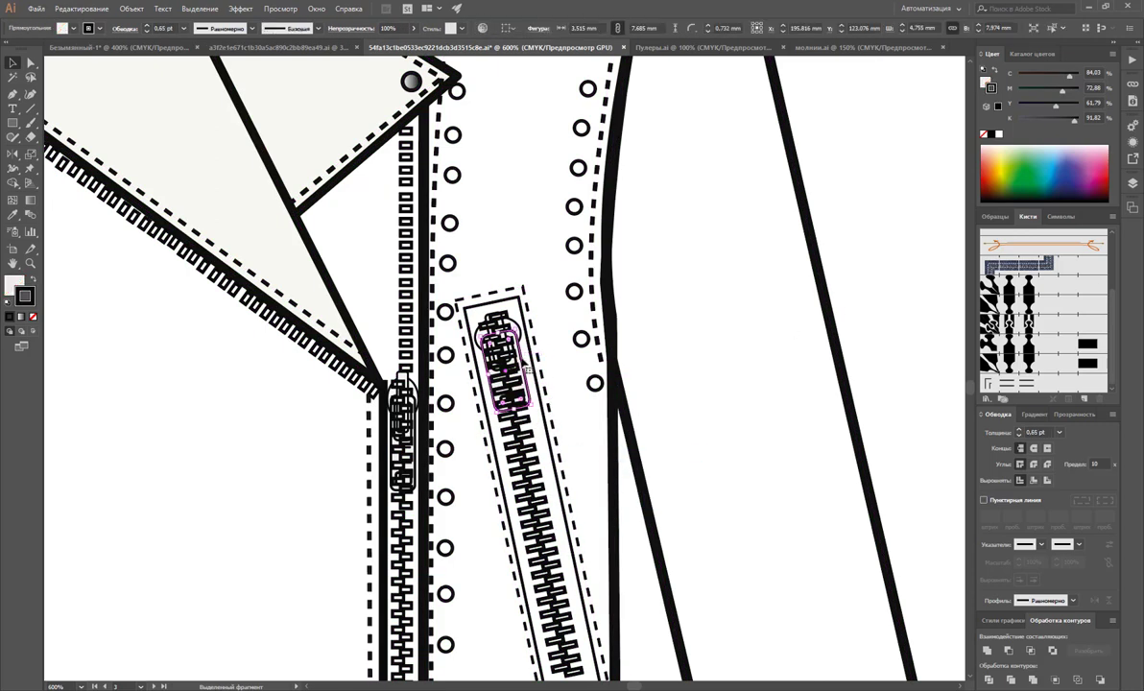
- Select all parts of the right pocket's zipper pull in the front view, excluding the pocket outline and dashed stitching
{"action": "left_click", "coordinate": [552, 309]}
{"action": "left_click_drag", "start_coordinate": [548, 298], "coordinate": [485, 405]}
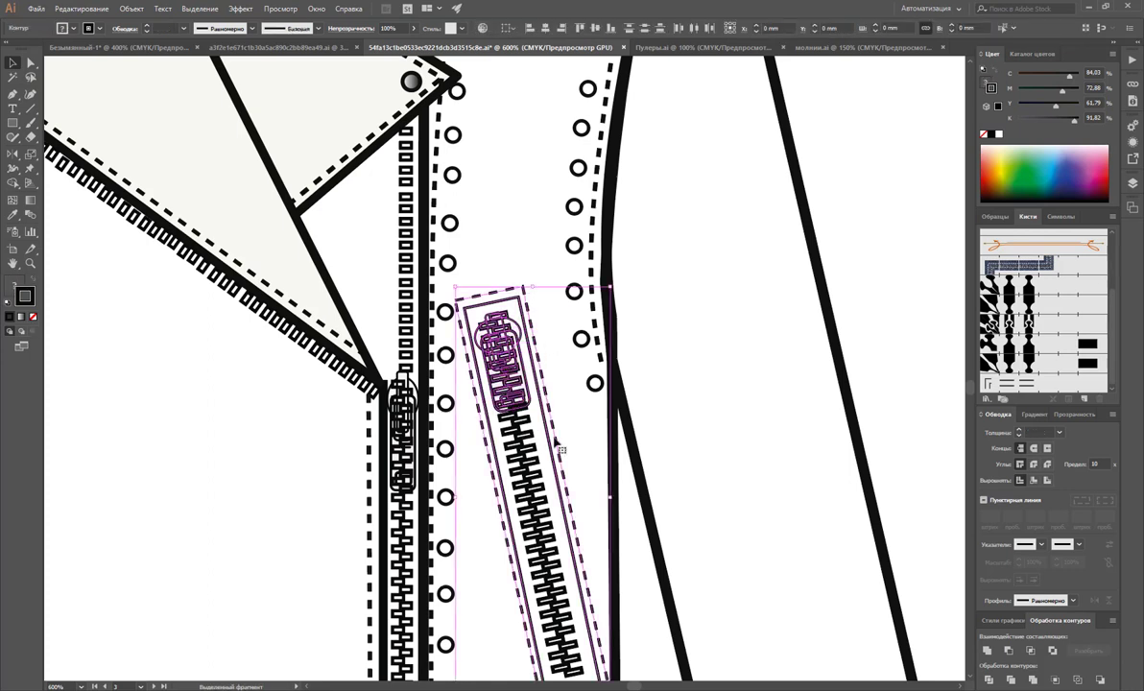
{"action": "left_click_drag", "start_coordinate": [540, 462], "coordinate": [543, 458]}
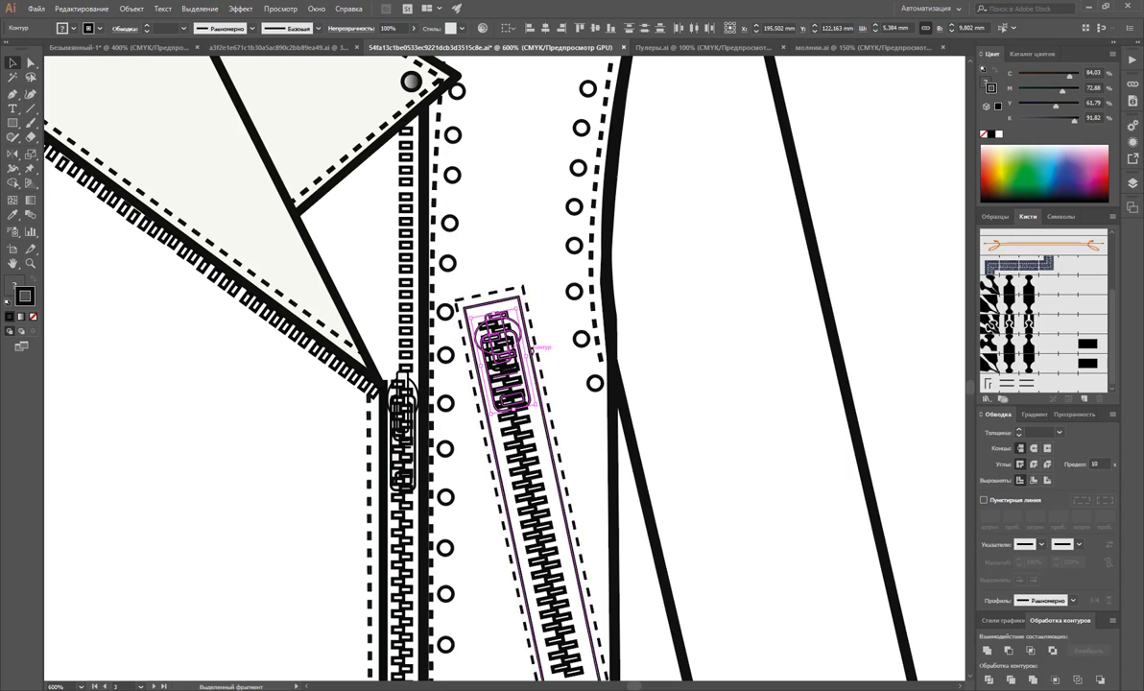
{"action": "mouse_move", "coordinate": [504, 365]}
{"action": "left_mouse_down"}
{"action": "mouse_move", "coordinate": [634, 345]}
{"action": "mouse_move", "coordinate": [513, 362]}
{"action": "left_mouse_up"}
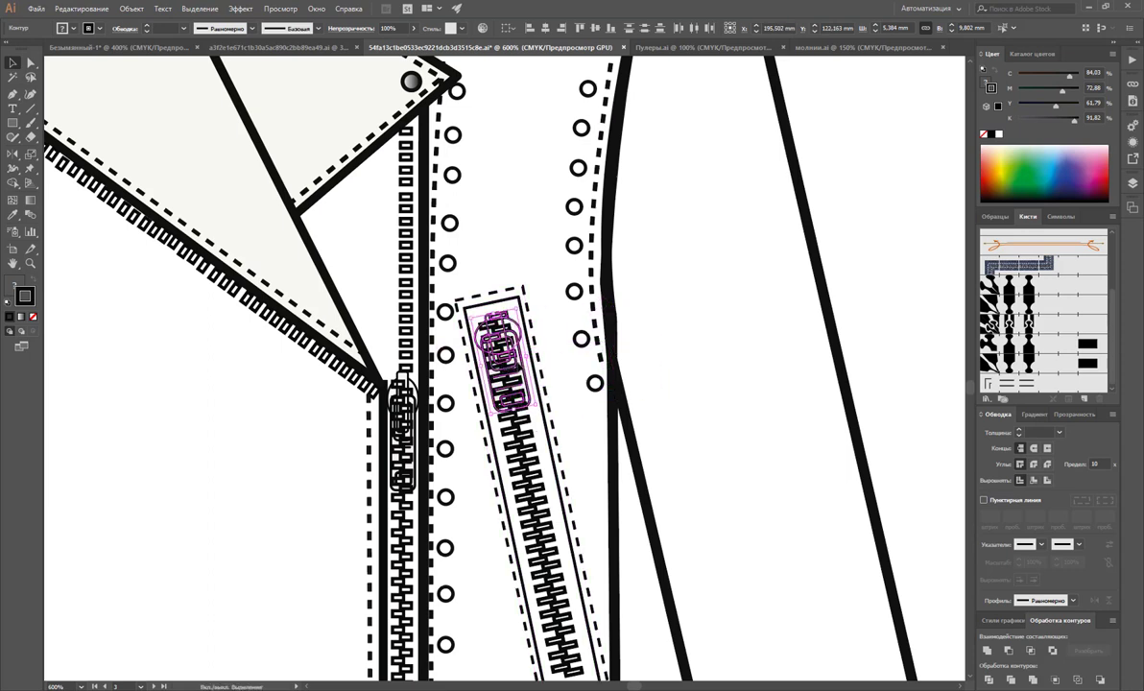
{"action": "left_click_drag", "start_coordinate": [521, 351], "coordinate": [626, 321]}
{"action": "key", "text": "ctrl+z"}
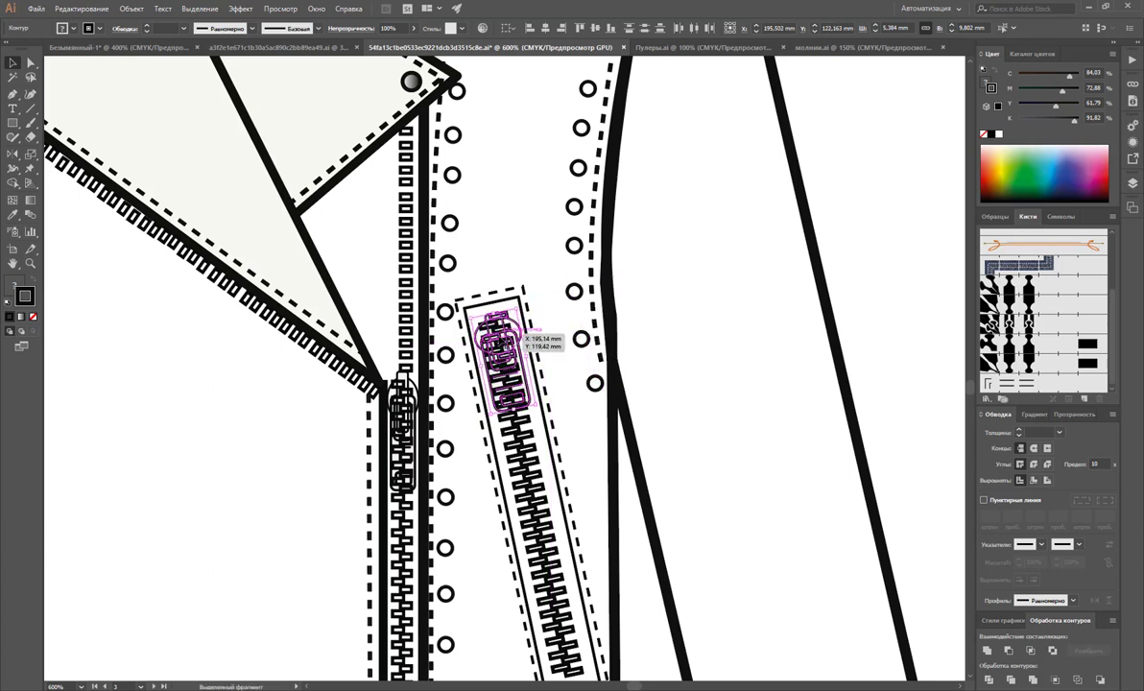
{"action": "left_click_drag", "start_coordinate": [523, 338], "coordinate": [593, 363]}
{"action": "left_click", "coordinate": [30, 263]}
{"action": "left_click", "coordinate": [12, 64]}
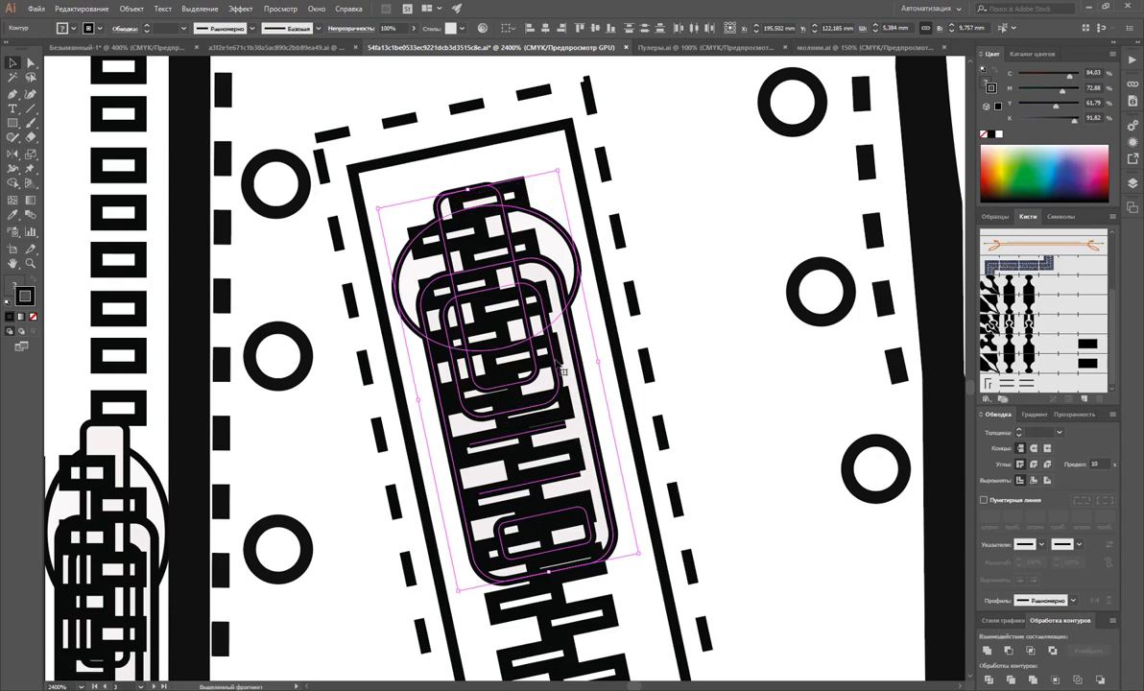
- Group the selected zipper pull parts and bring the group to the front, above the zipper teeth
{"action": "right_click", "coordinate": [563, 370]}
{"action": "left_click", "coordinate": [576, 434]}
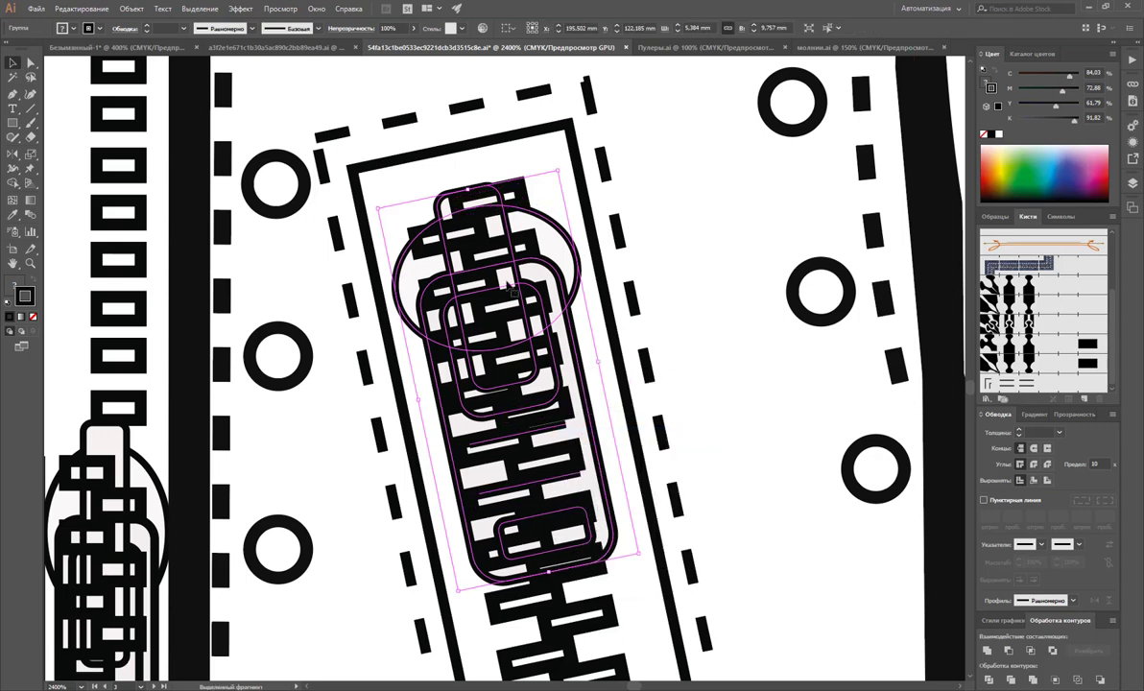
{"action": "right_click", "coordinate": [587, 287]}
{"action": "mouse_move", "coordinate": [634, 419]}
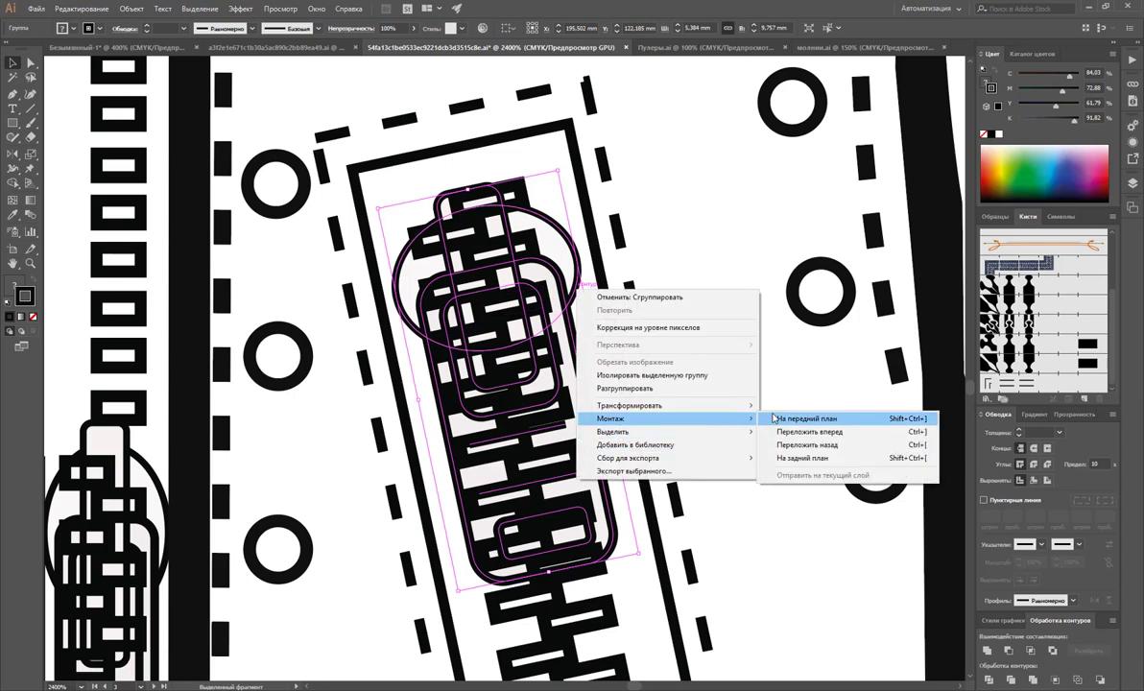
{"action": "left_click", "coordinate": [774, 418]}
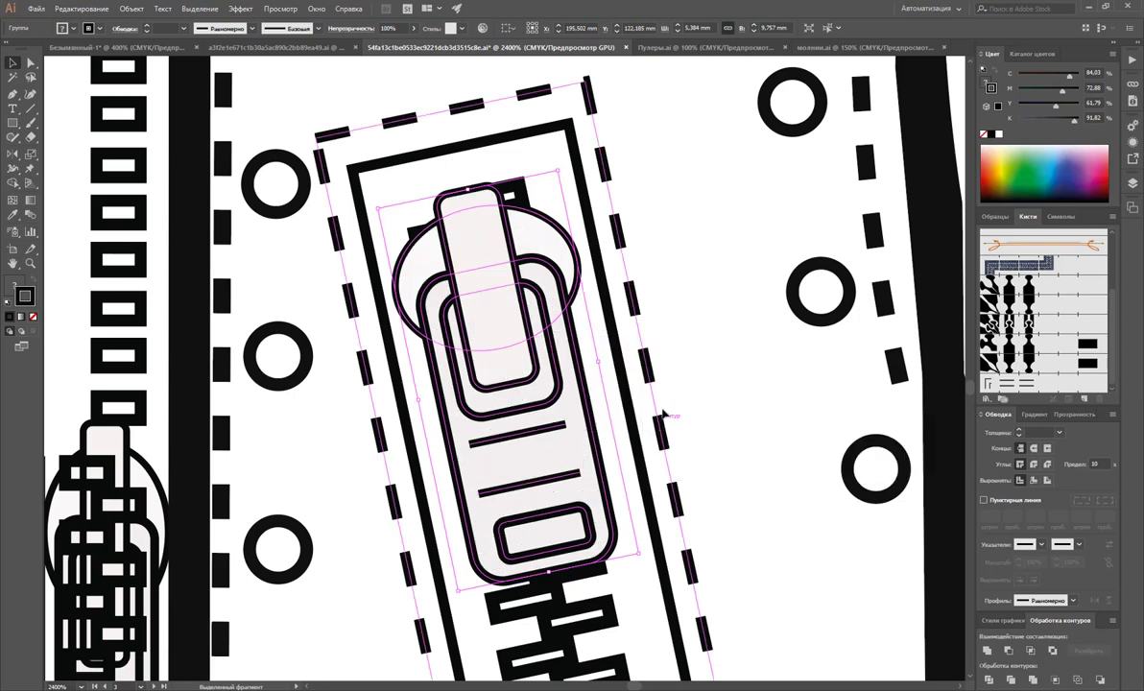
{"action": "left_click", "coordinate": [609, 431]}
- Try moving the grouped zipper pull from the right pocket out past the jacket body, and undo the move
{"action": "key", "text": "z"}
{"action": "left_click", "coordinate": [615, 445], "text": "alt"}
{"action": "left_click", "coordinate": [576, 451], "text": "alt"}
{"action": "left_click", "coordinate": [541, 460], "text": "alt"}
{"action": "left_click", "coordinate": [432, 437], "text": "alt"}
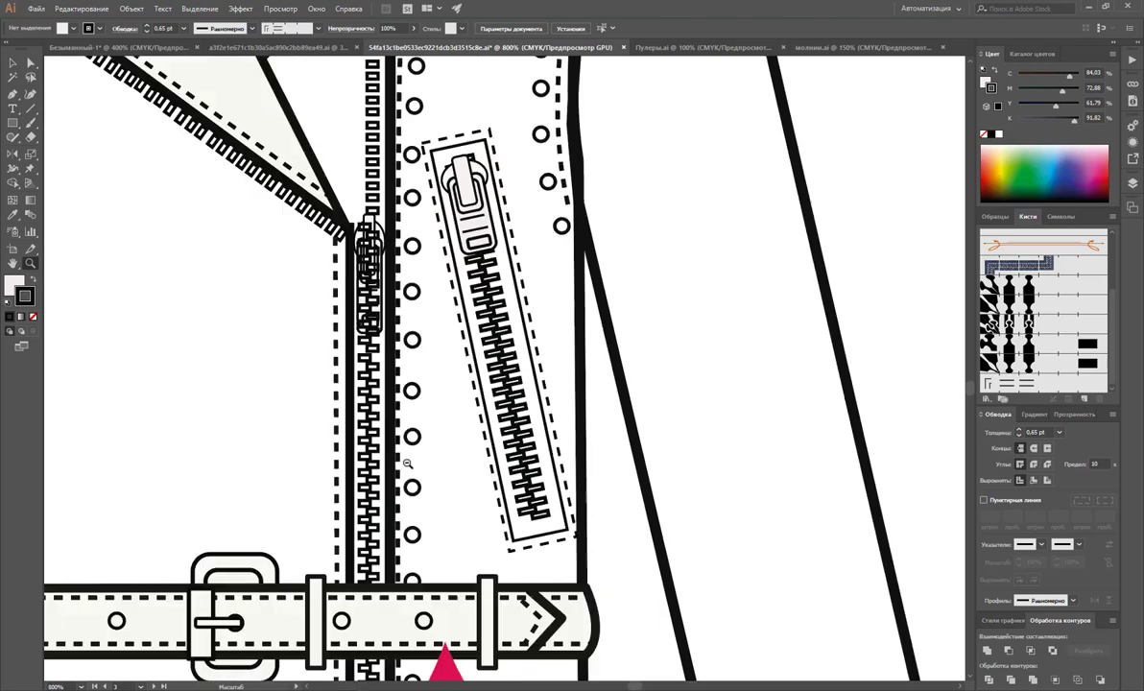
{"action": "left_click", "coordinate": [408, 384], "text": "alt"}
{"action": "left_click", "coordinate": [386, 381], "text": "alt"}
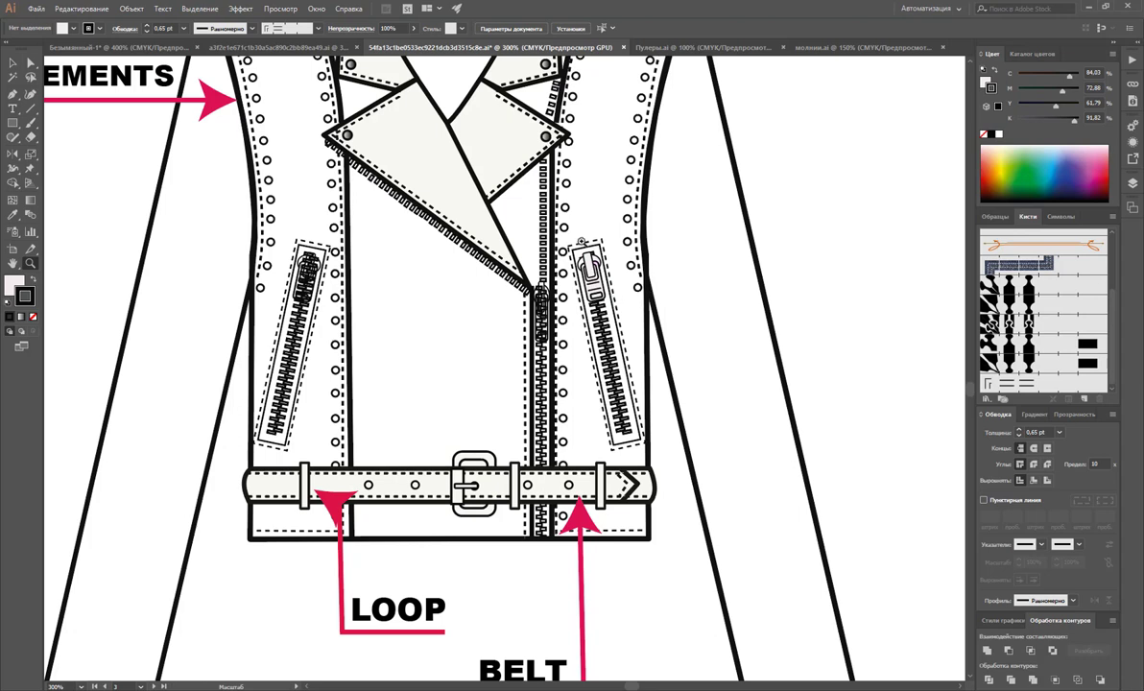
{"action": "key", "text": "v"}
{"action": "left_click_drag", "start_coordinate": [590, 265], "coordinate": [702, 272]}
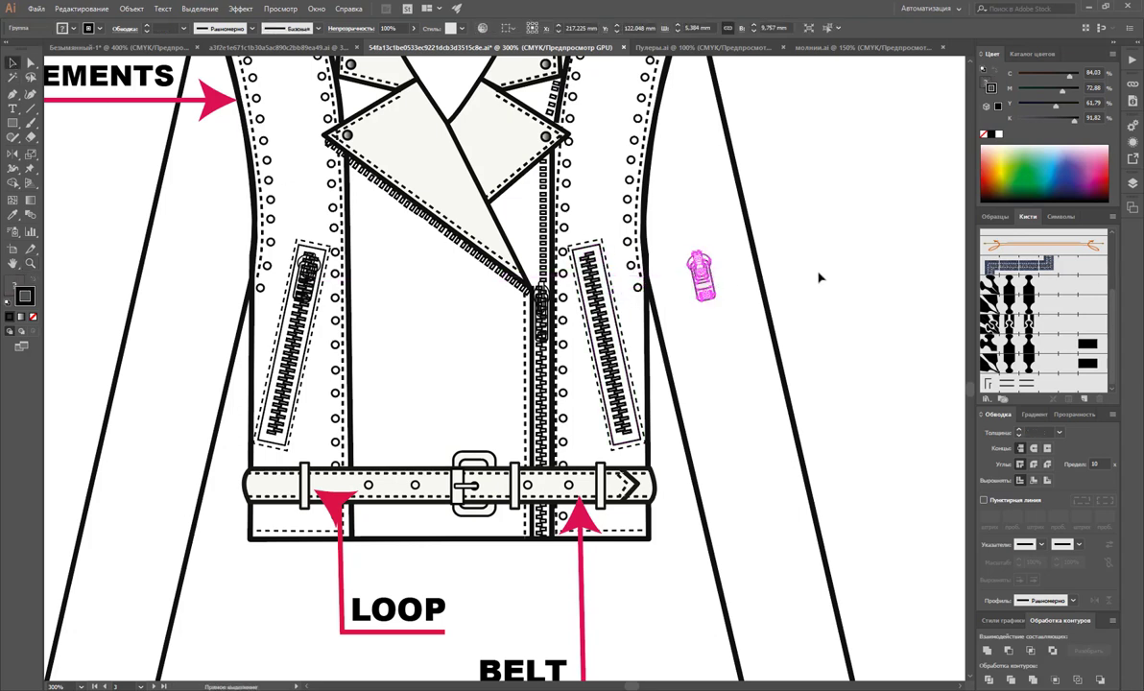
{"action": "key", "text": "ctrl+z"}
{"action": "left_click", "coordinate": [693, 387]}
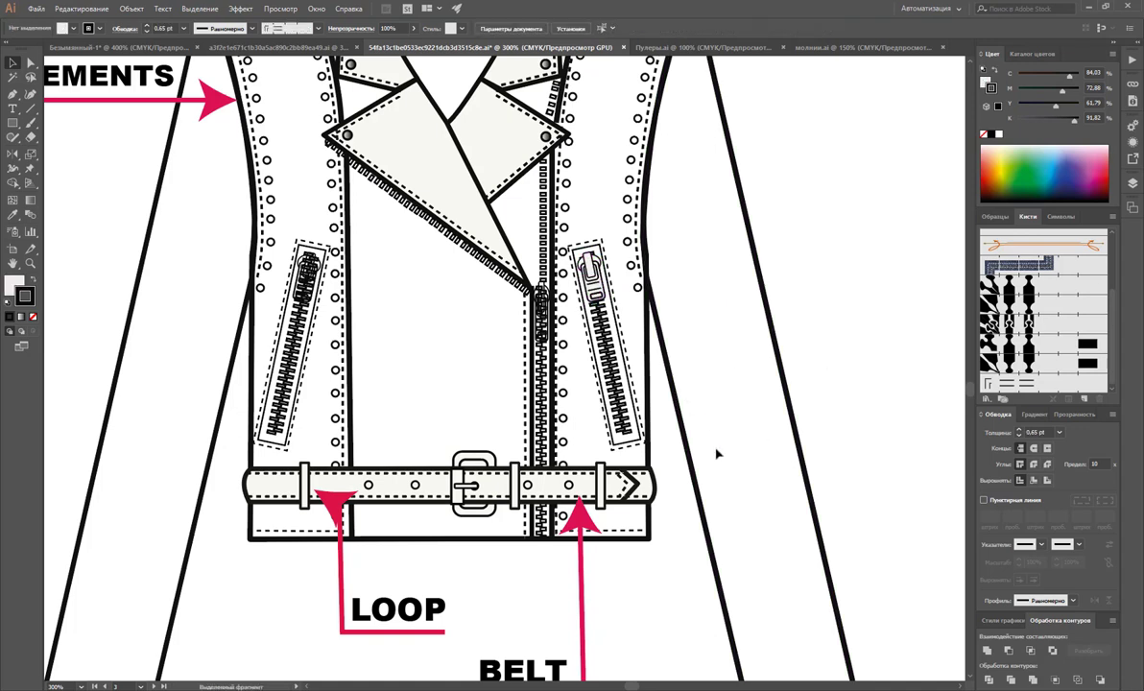
{"action": "scroll", "coordinate": [716, 454], "scroll_direction": "down", "scroll_amount": 4}
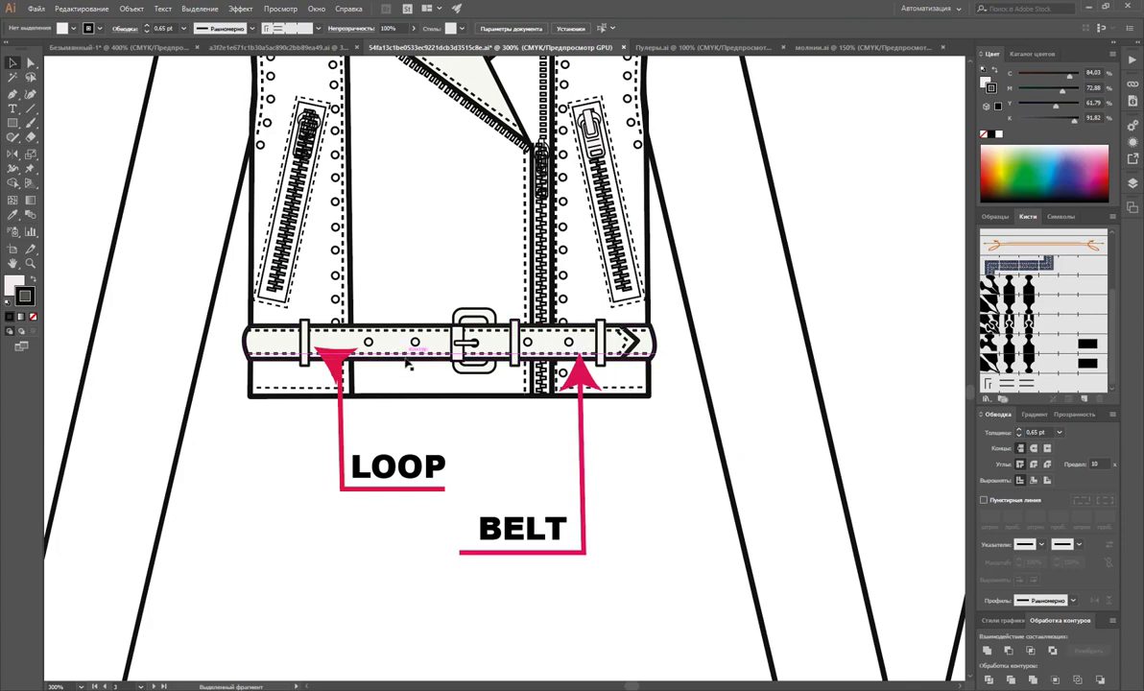
{"action": "left_click", "coordinate": [553, 327]}
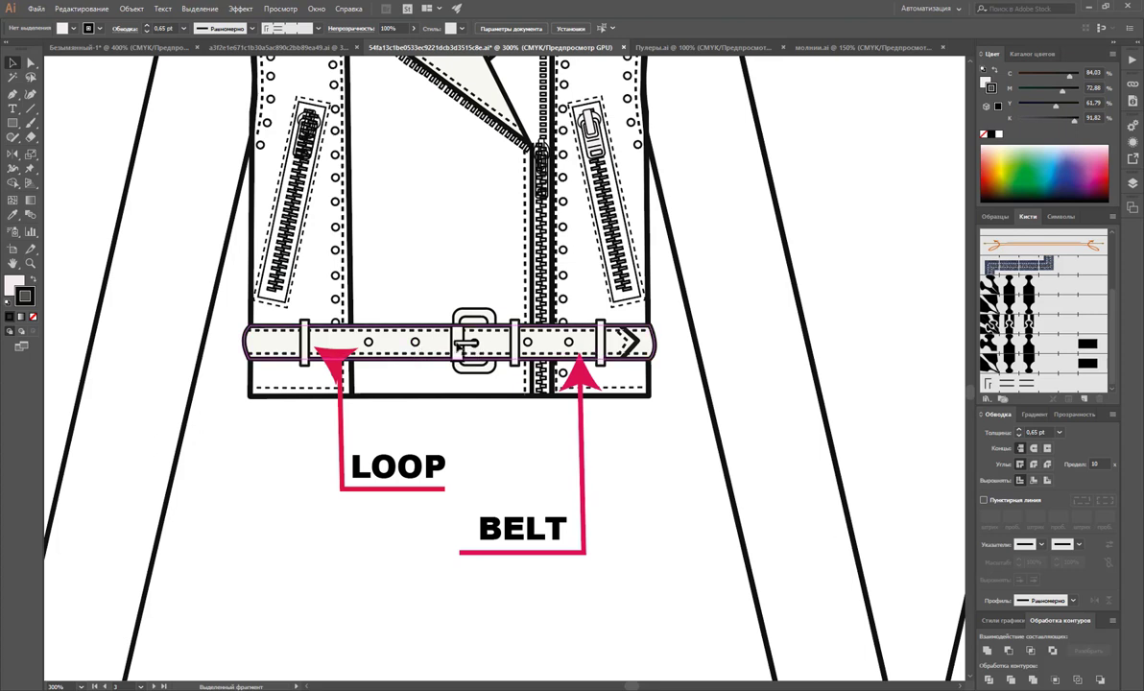
{"action": "left_click", "coordinate": [324, 382]}
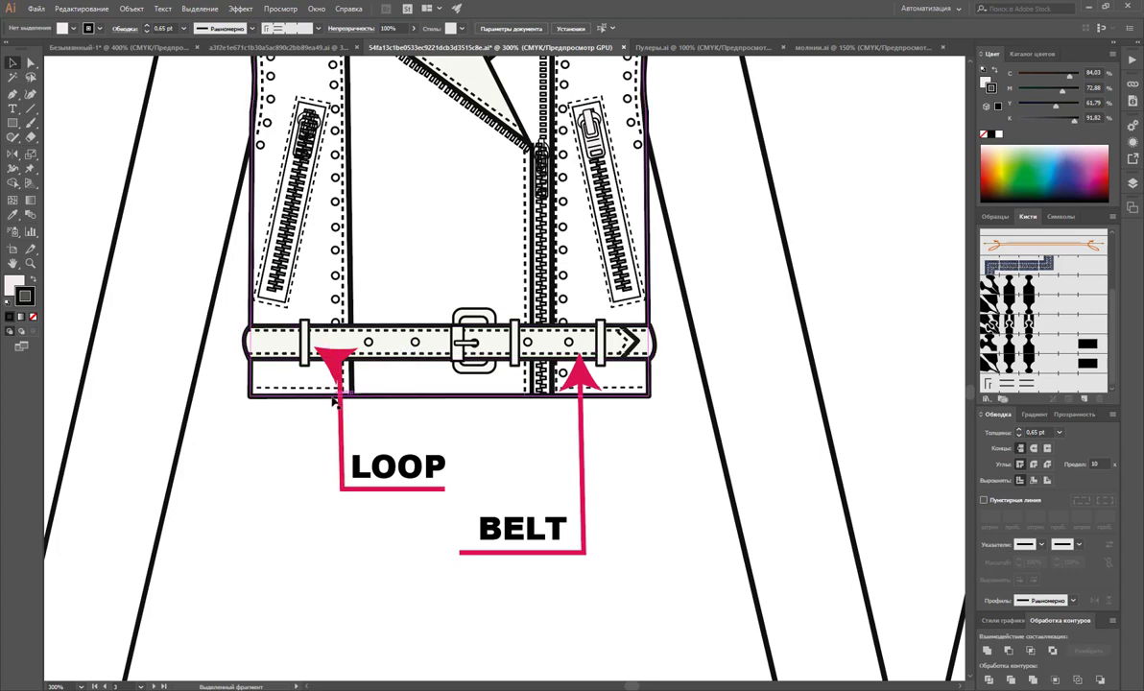
{"action": "left_click", "coordinate": [335, 403]}
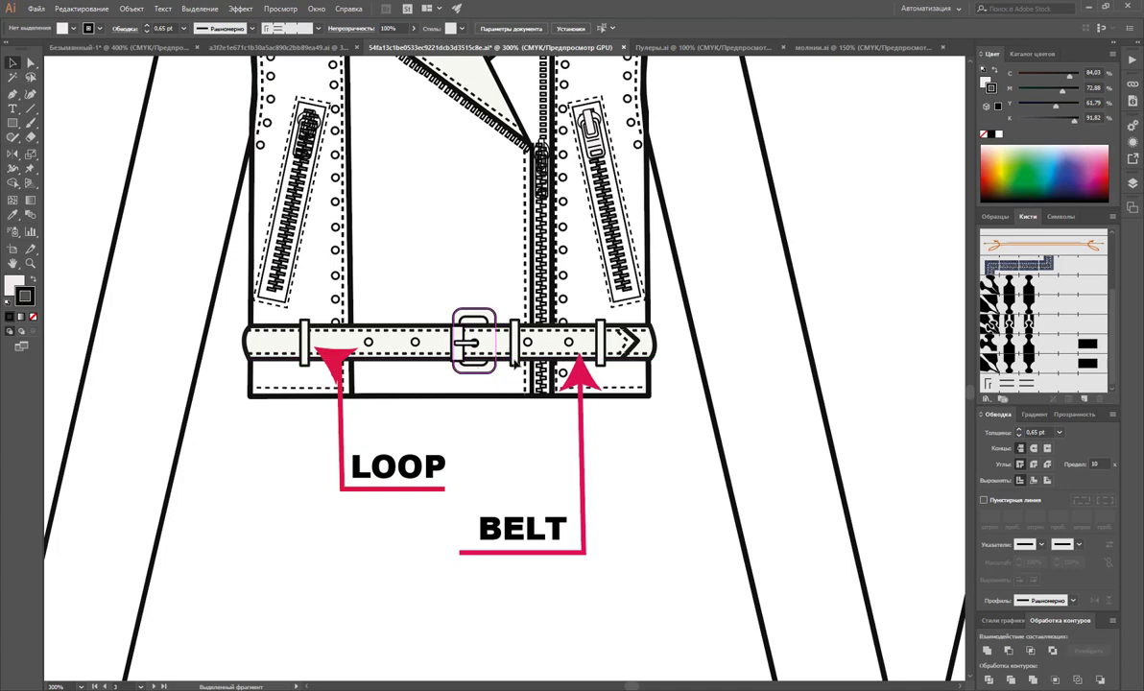
{"action": "scroll", "coordinate": [516, 363], "scroll_direction": "up", "scroll_amount": 5}
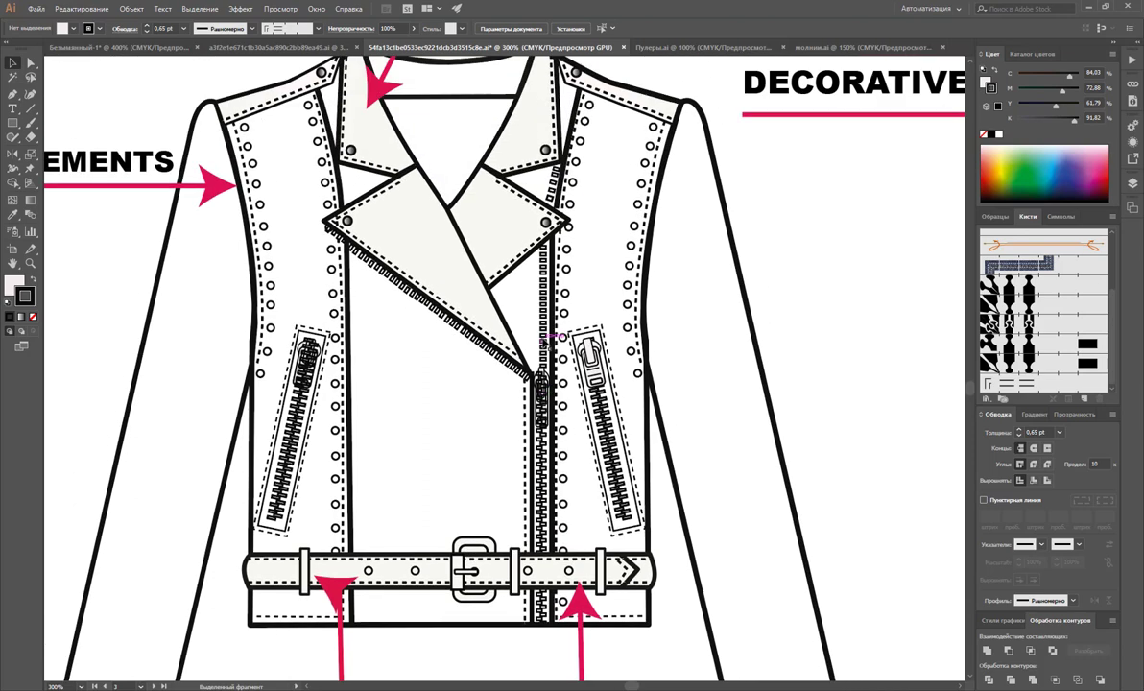
- Shift the jacket's METAL ELEMENTS callout arrow so its tip lands on the round studs along the front view's armhole
{"action": "key", "text": "z"}
{"action": "left_click", "coordinate": [408, 319], "text": "alt"}
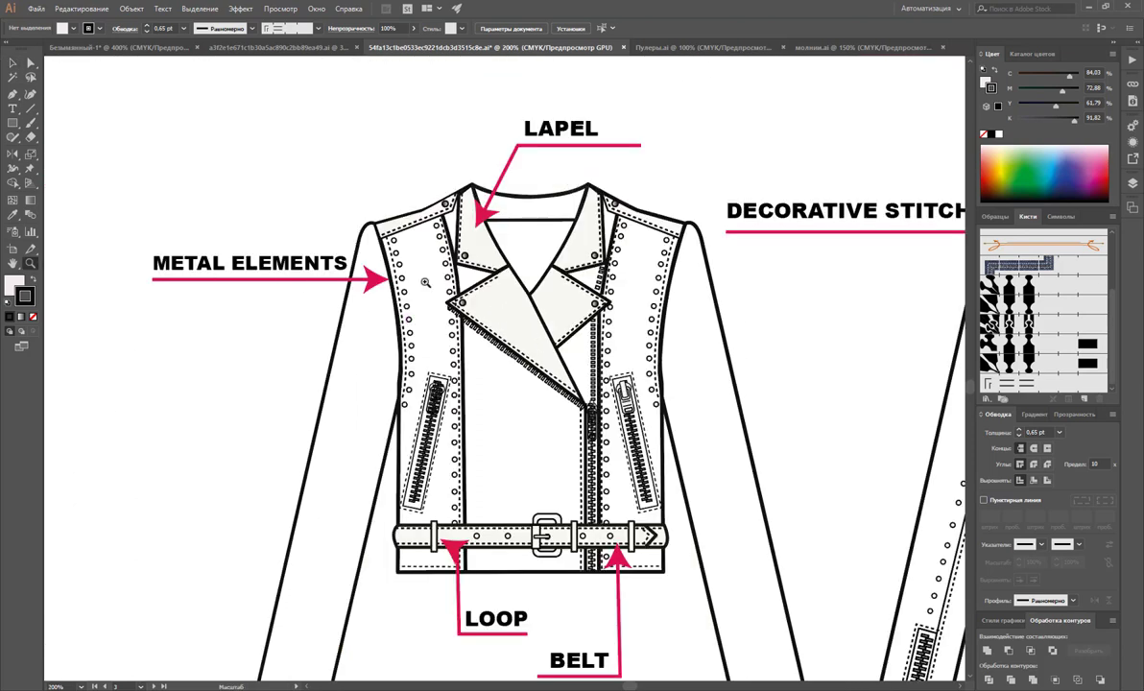
{"action": "left_click", "coordinate": [30, 62]}
{"action": "left_click", "coordinate": [389, 279]}
{"action": "left_click_drag", "start_coordinate": [389, 280], "coordinate": [399, 278]}
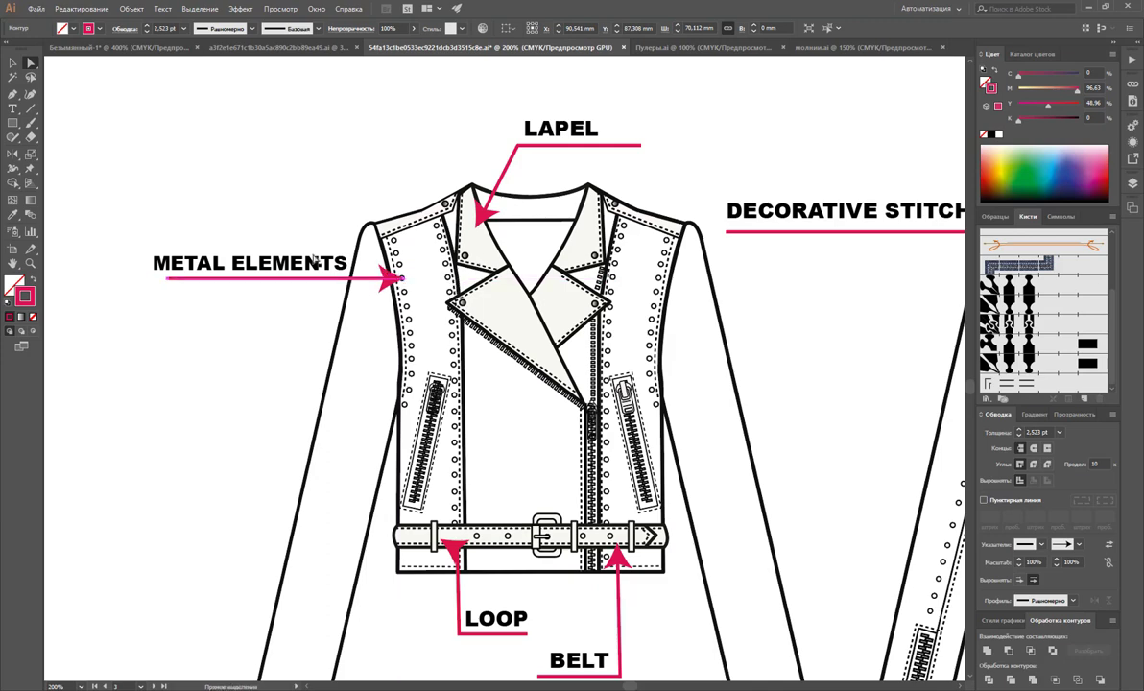
{"action": "left_click", "coordinate": [288, 175]}
- Examine the annotated jacket and trouser flats, checking the callout arrows, zippers and stitching
{"action": "key", "text": "z"}
{"action": "left_click", "coordinate": [605, 333], "text": "alt"}
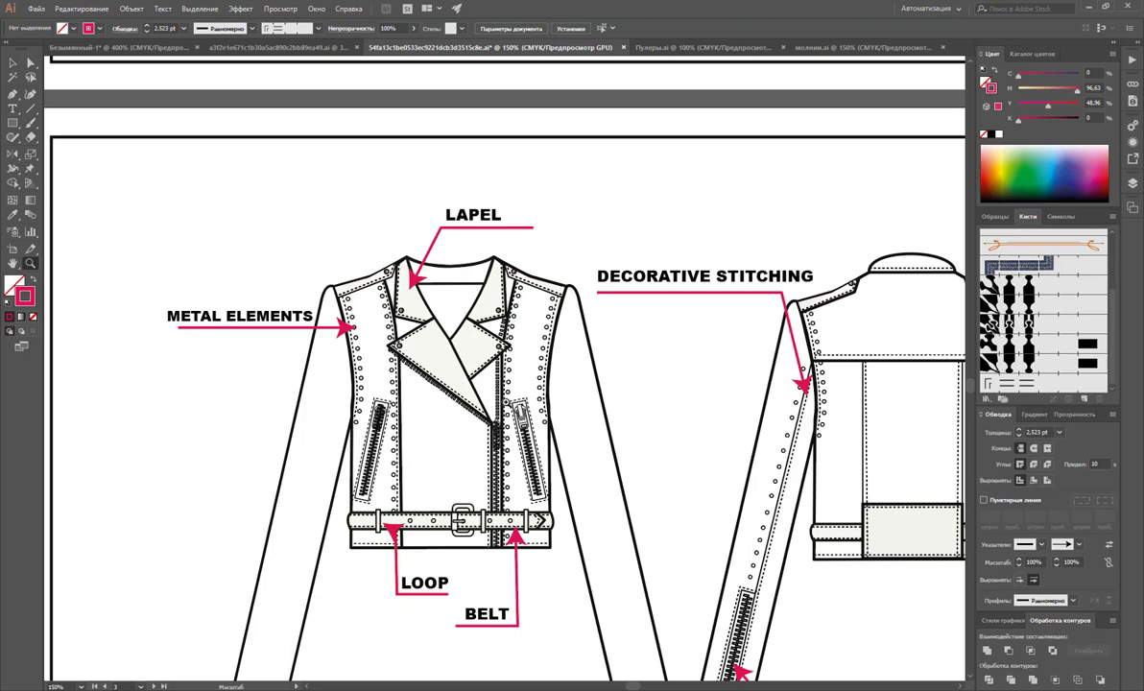
{"action": "left_click", "coordinate": [694, 442], "text": "alt"}
{"action": "scroll", "coordinate": [511, 344], "scroll_direction": "down", "scroll_amount": 10}
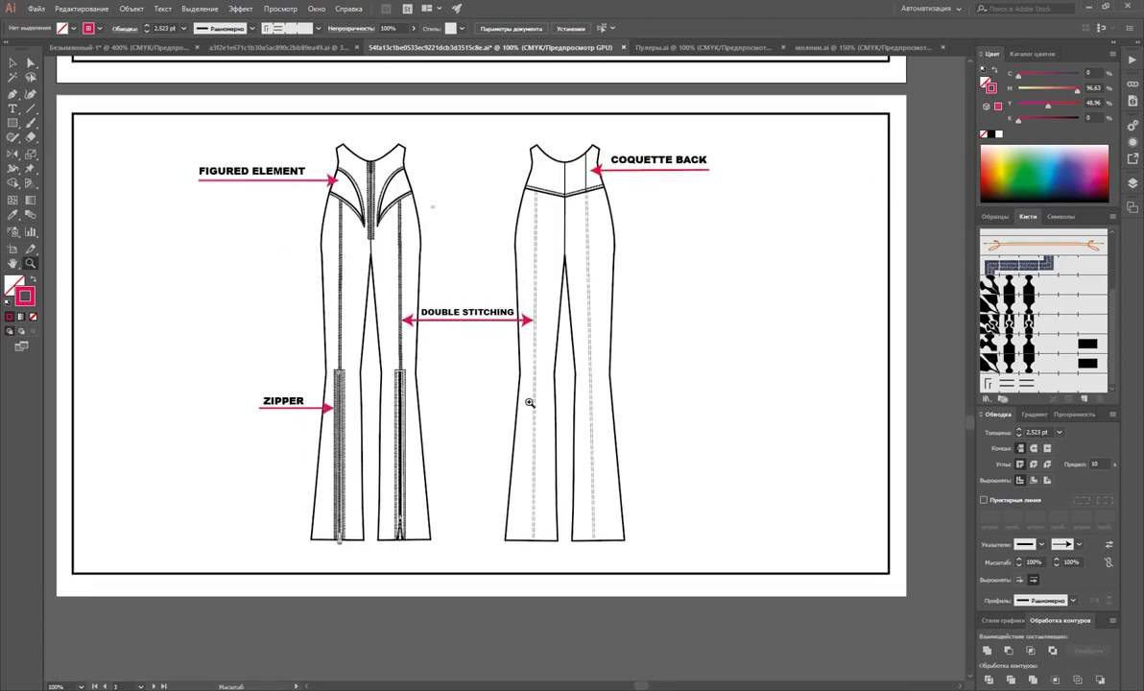
{"action": "scroll", "coordinate": [529, 404], "scroll_direction": "up", "scroll_amount": 2}
{"action": "left_click", "coordinate": [393, 464]}
{"action": "left_click", "coordinate": [519, 395]}
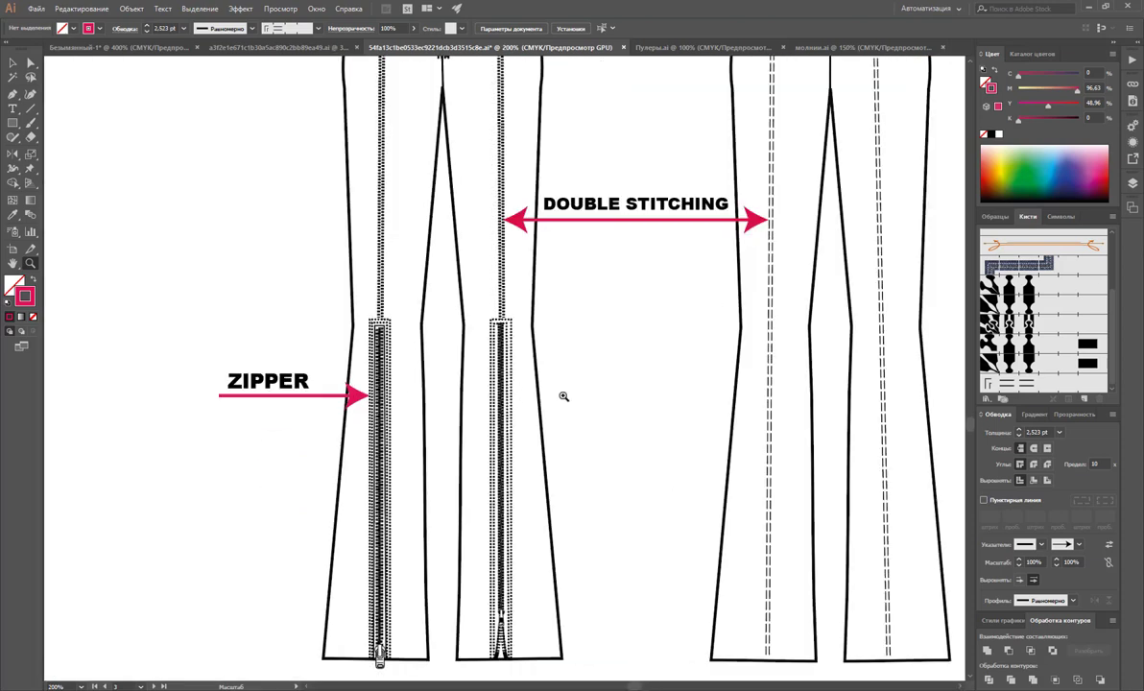
{"action": "scroll", "coordinate": [531, 331], "scroll_direction": "up", "scroll_amount": 10}
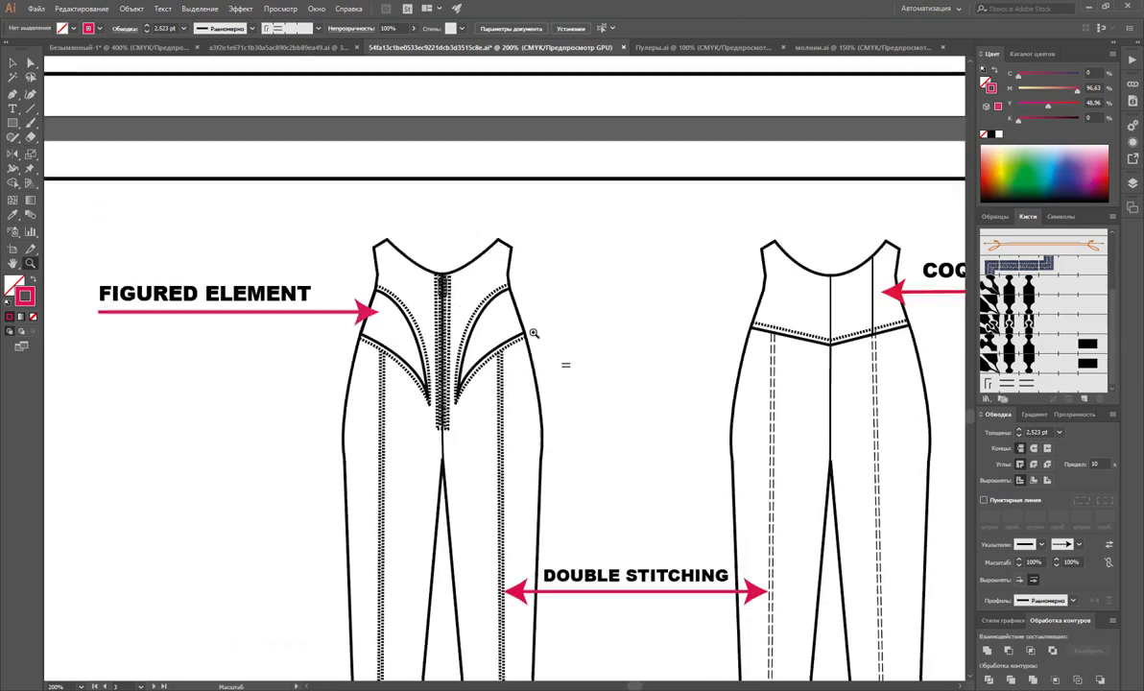
{"action": "scroll", "coordinate": [534, 333], "scroll_direction": "up", "scroll_amount": 15}
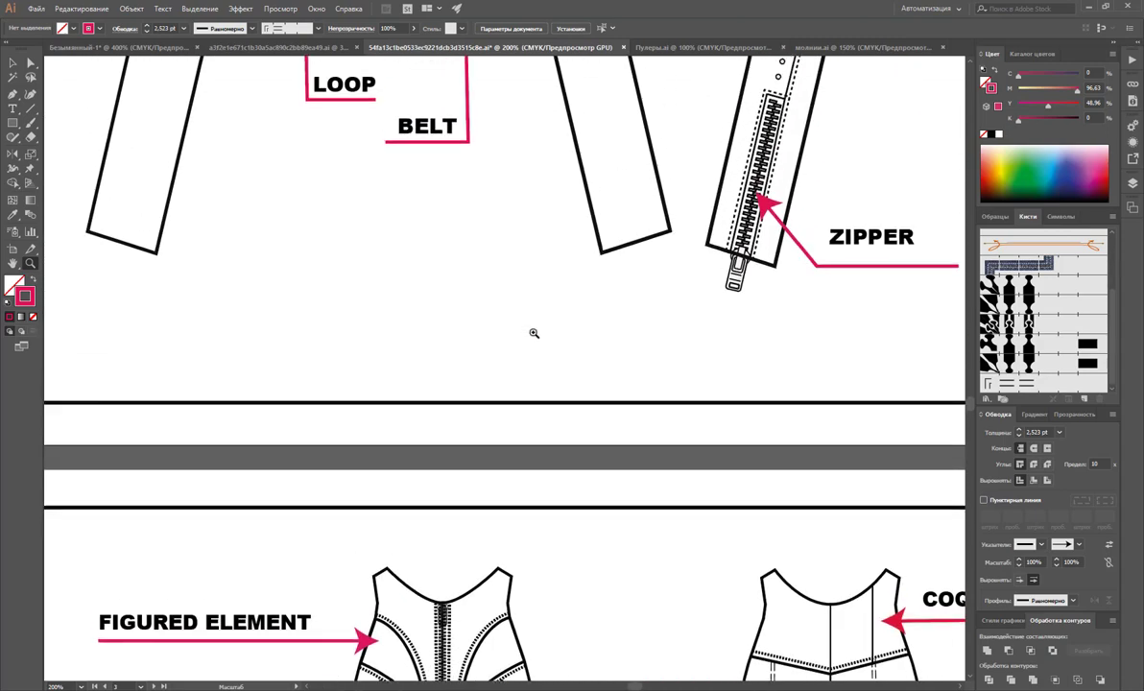
{"action": "scroll", "coordinate": [533, 333], "scroll_direction": "up", "scroll_amount": 5}
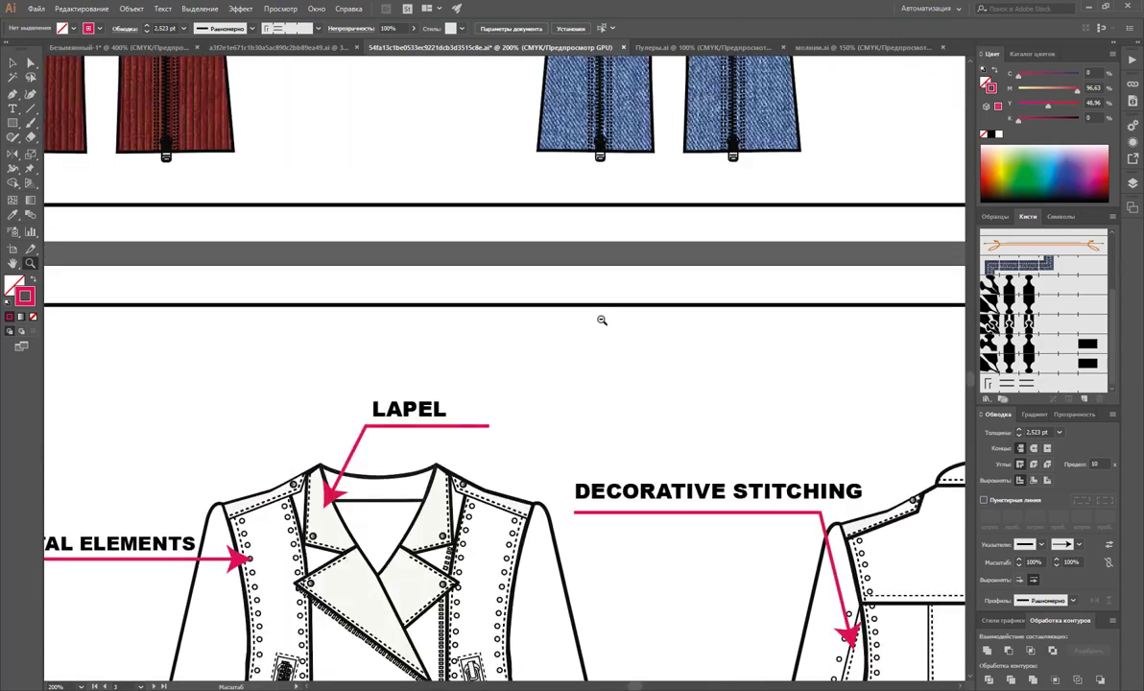
- Examine the coloured outfit variants, checking the zipper pulls at the trouser hems and the jackets above
{"action": "left_click", "coordinate": [602, 320], "text": "alt"}
{"action": "left_click", "coordinate": [180, 244]}
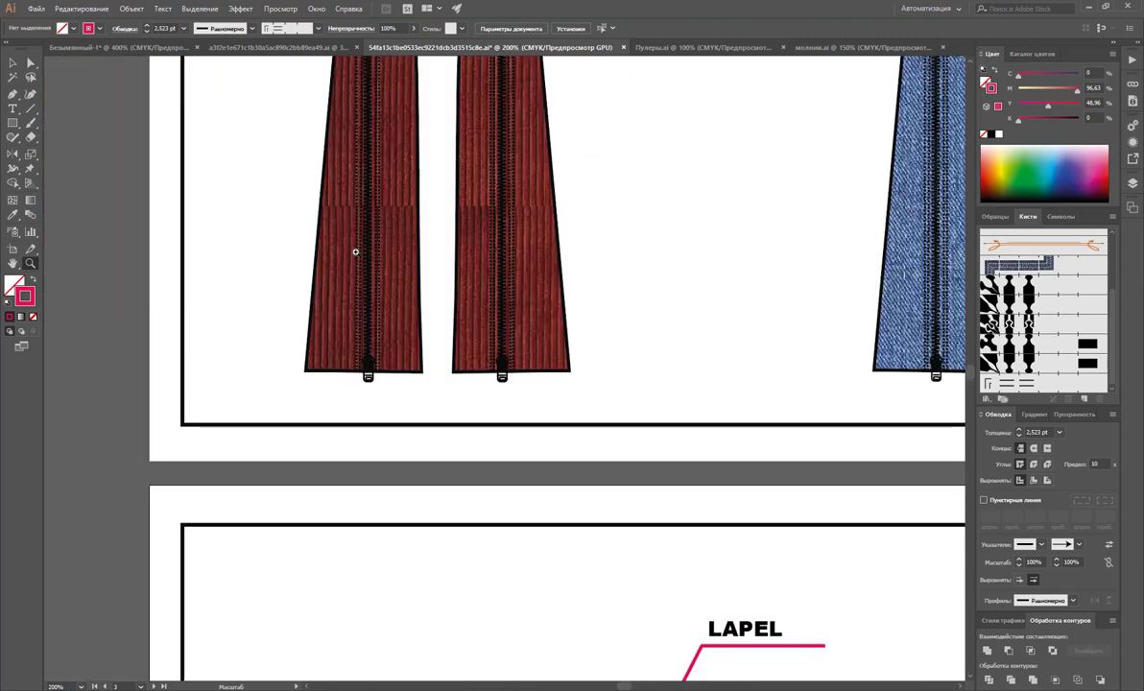
{"action": "left_click", "coordinate": [495, 341]}
{"action": "left_click", "coordinate": [500, 385]}
{"action": "left_click", "coordinate": [477, 384]}
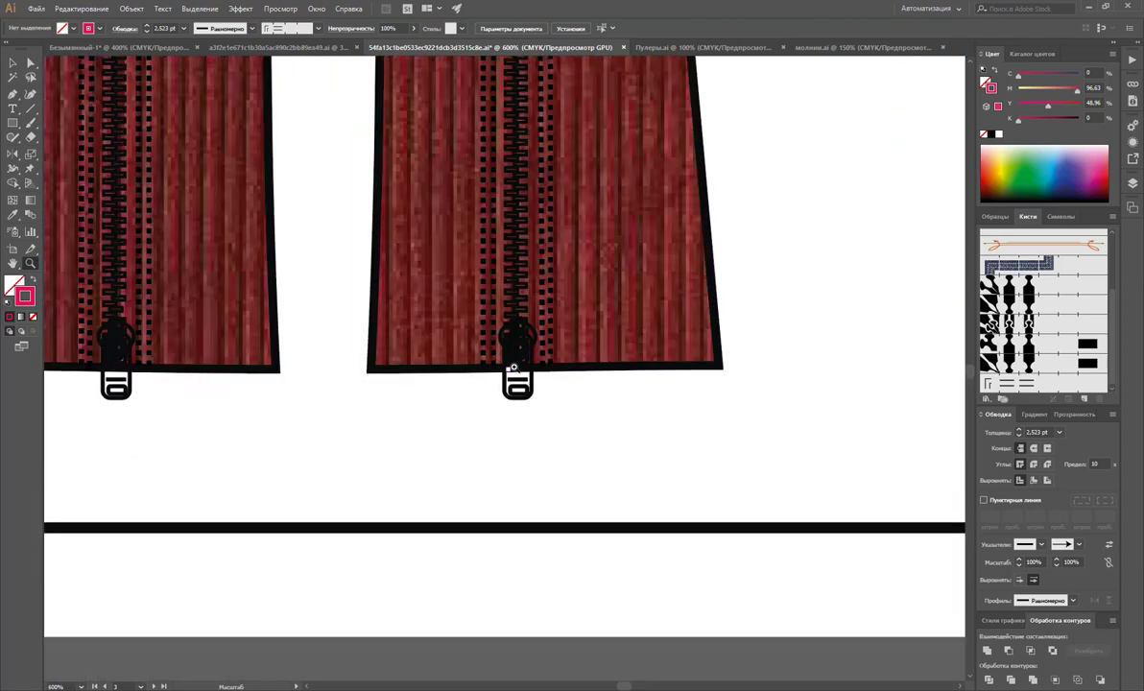
{"action": "left_click", "coordinate": [605, 336], "text": "alt"}
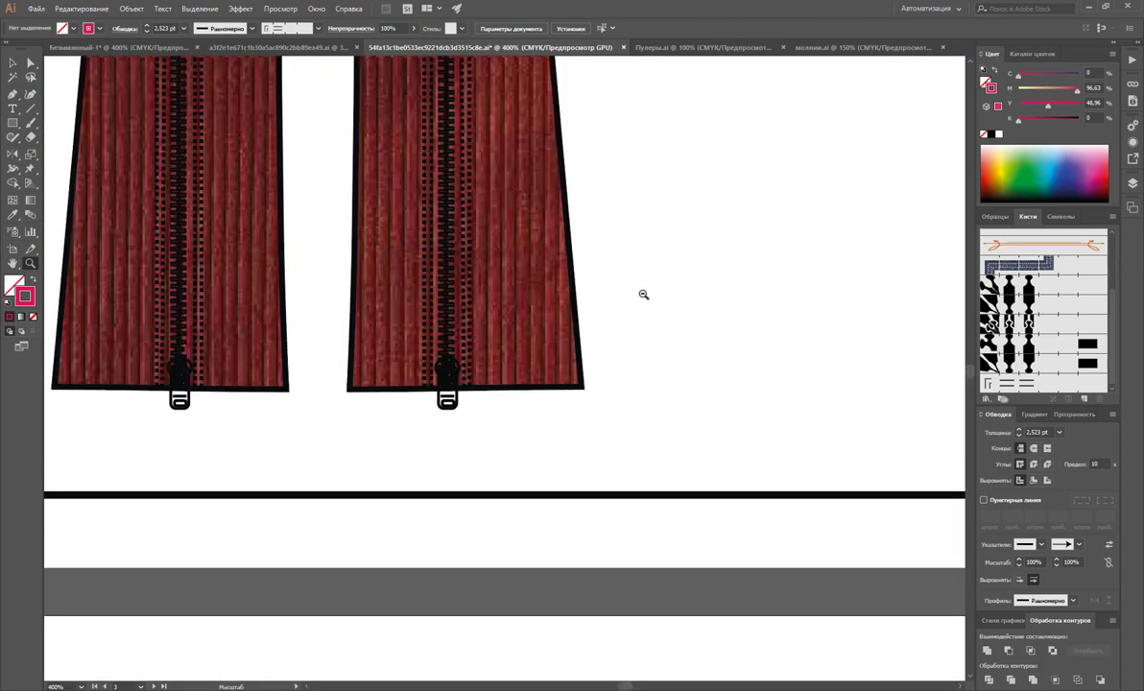
{"action": "left_click", "coordinate": [672, 295], "text": "alt"}
{"action": "left_click", "coordinate": [638, 300], "text": "alt"}
{"action": "left_click", "coordinate": [237, 269], "text": "alt"}
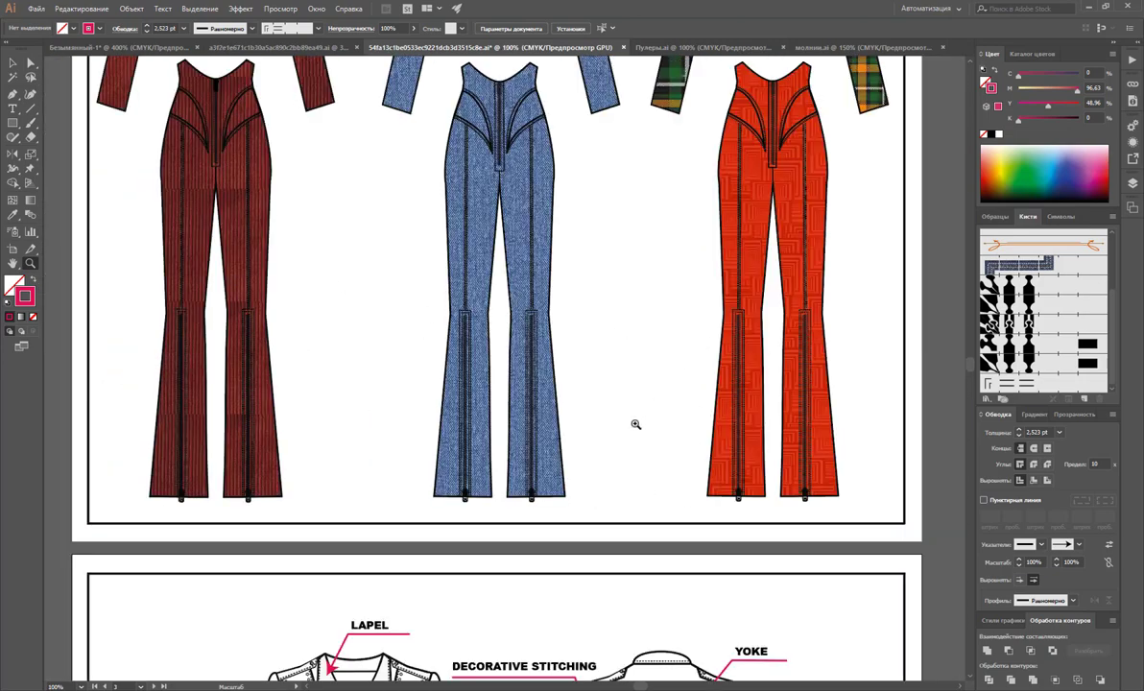
{"action": "scroll", "coordinate": [712, 398], "scroll_direction": "up", "scroll_amount": 2}
{"action": "scroll", "coordinate": [584, 319], "scroll_direction": "up", "scroll_amount": 5}
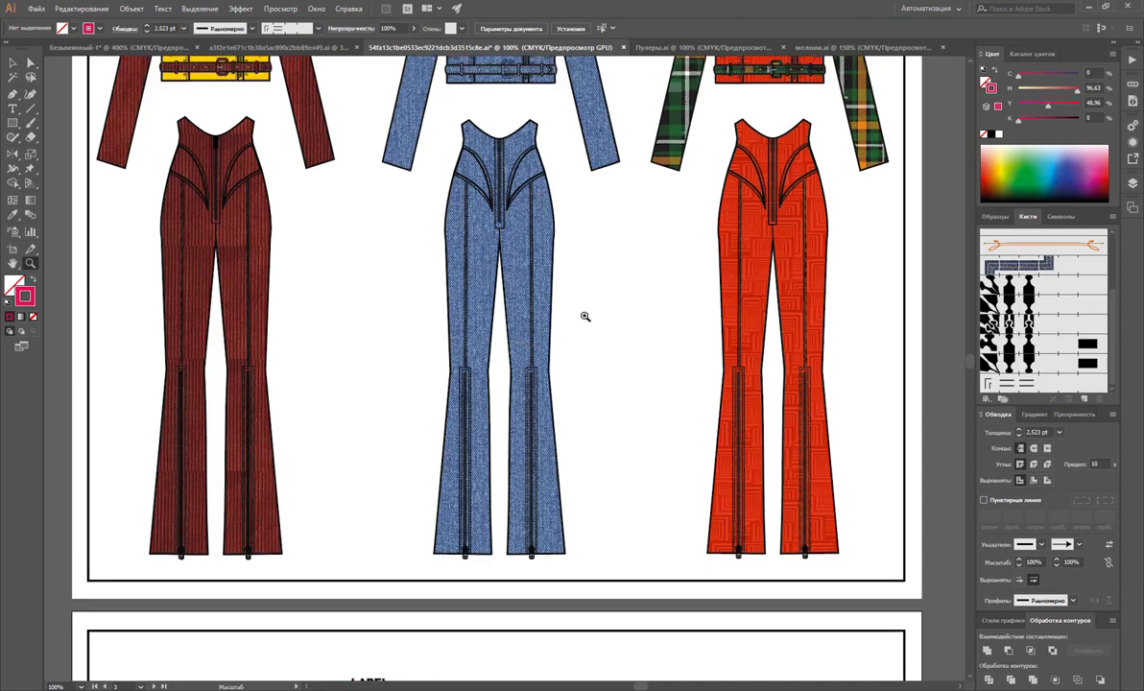
{"action": "scroll", "coordinate": [584, 317], "scroll_direction": "up", "scroll_amount": 4}
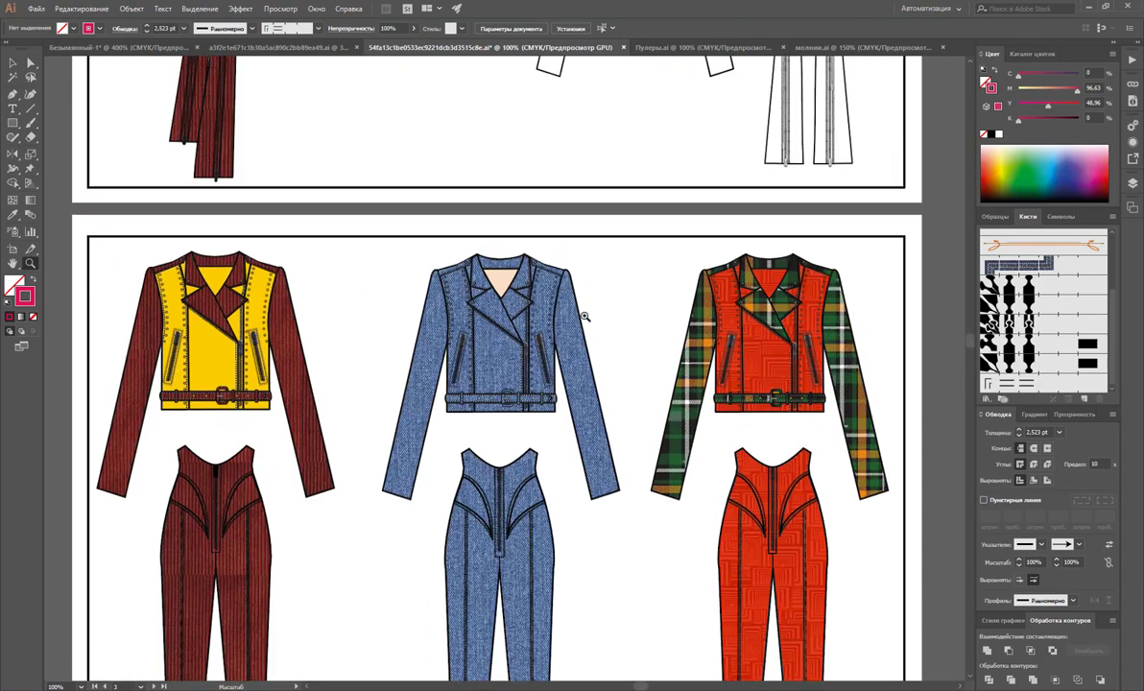